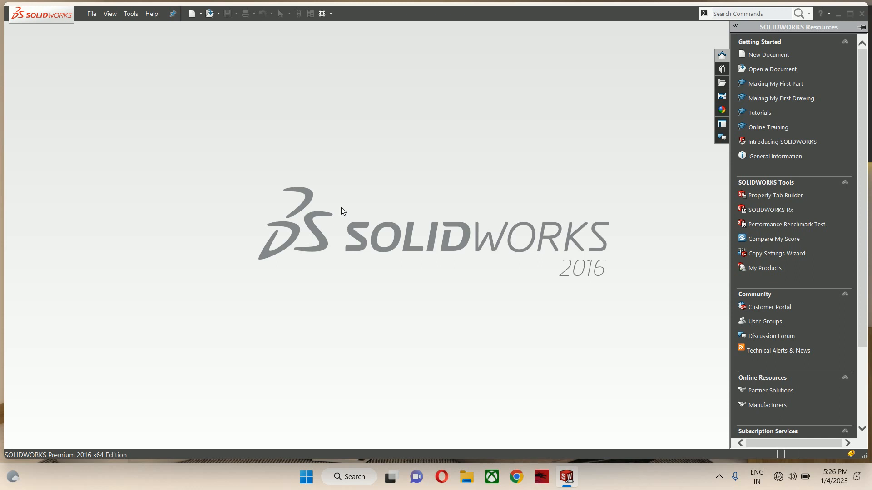
# Step: Switch to File Explorer and open the folder C:\Users\Public\Public Documents\KeyShot 9\Renderings
pyautogui.press('super+e')
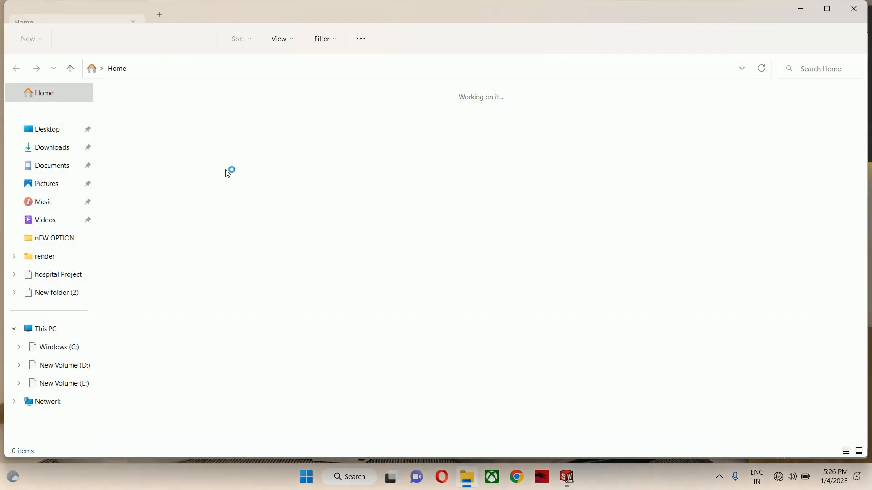
pyautogui.click(59, 133)
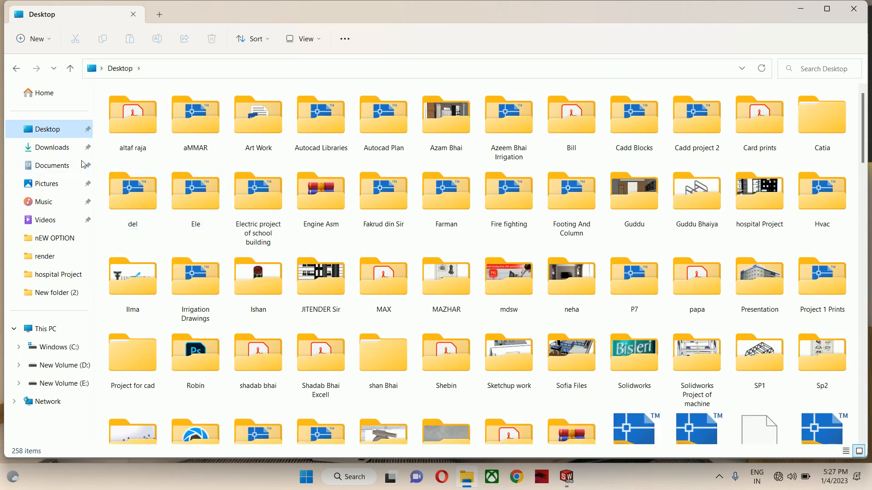
pyautogui.click(45, 329)
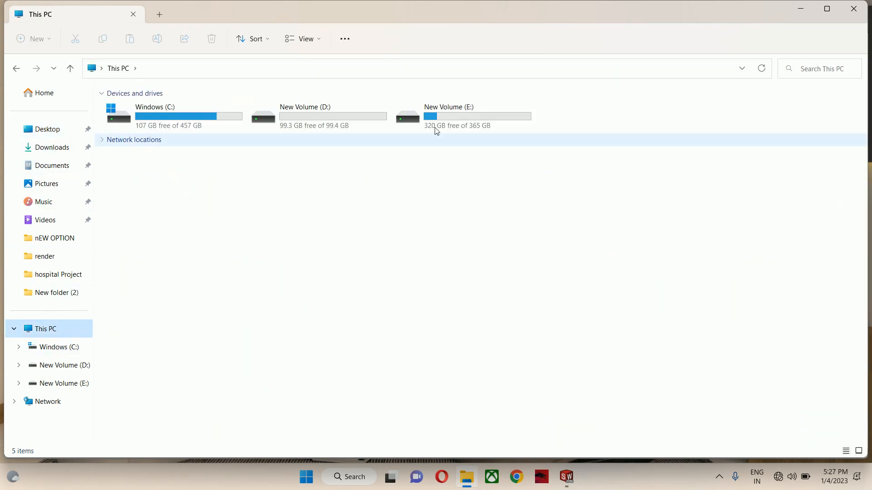
pyautogui.click(203, 132)
pyautogui.doubleClick(203, 131)
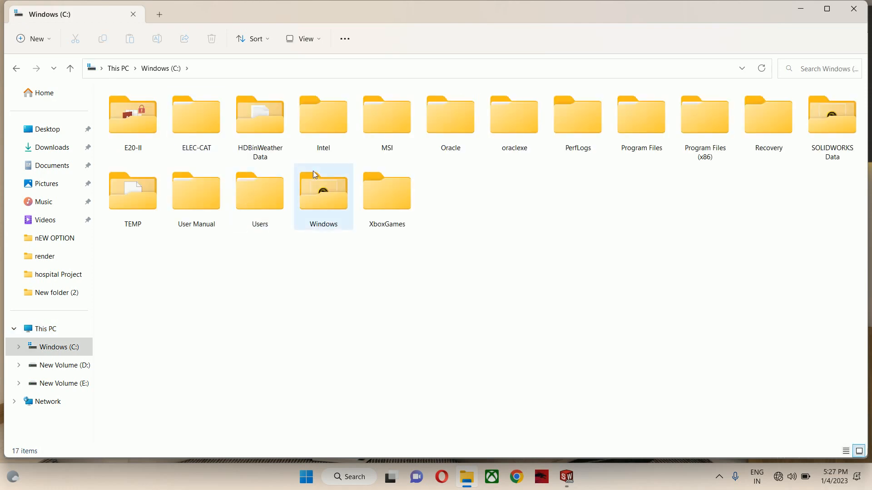
pyautogui.doubleClick(253, 200)
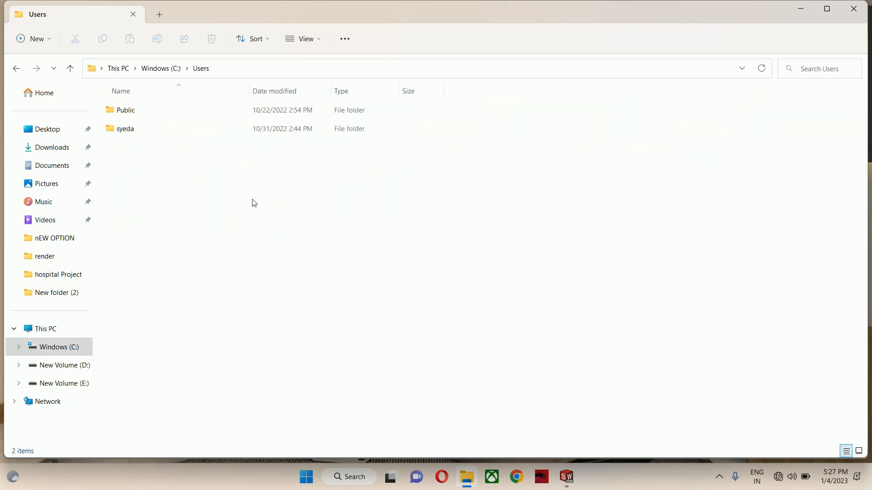
pyautogui.click(142, 116)
pyautogui.doubleClick(142, 116)
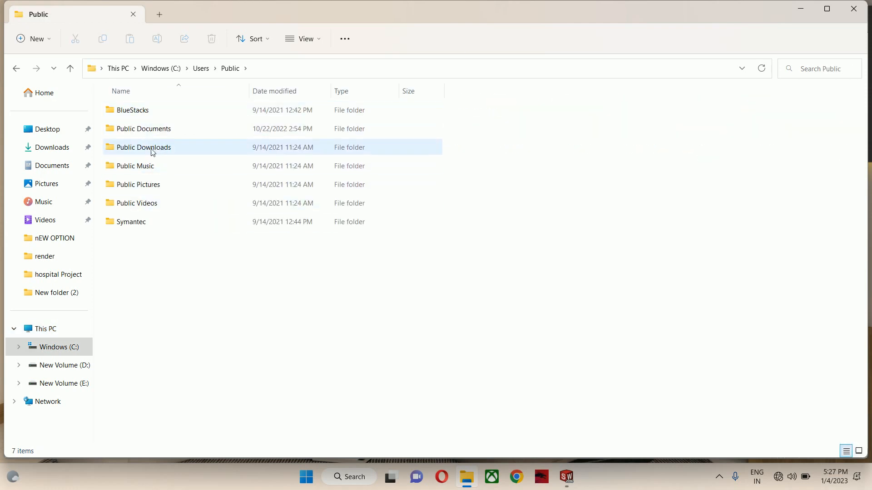
pyautogui.doubleClick(154, 131)
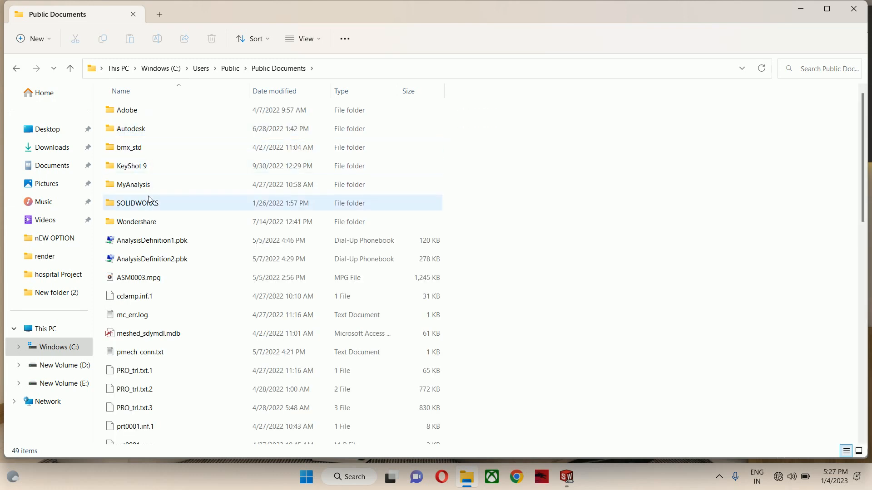
pyautogui.doubleClick(144, 168)
pyautogui.scroll(-1, 272, 241)
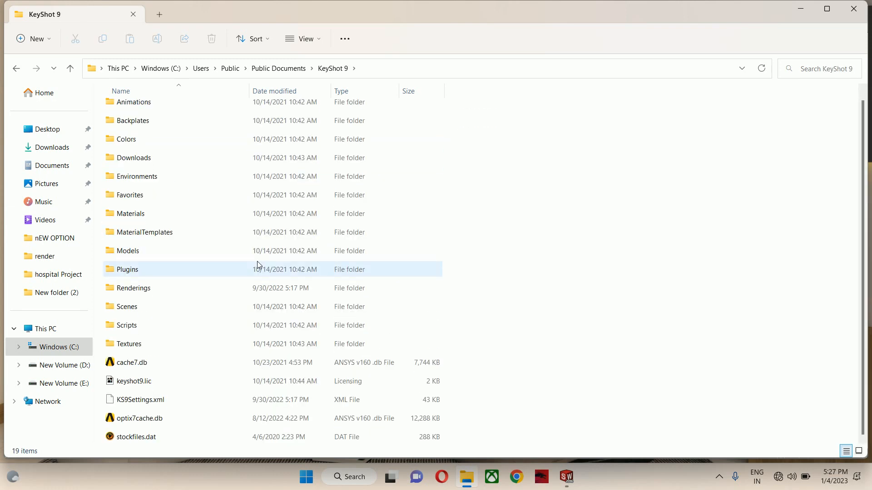
pyautogui.doubleClick(144, 289)
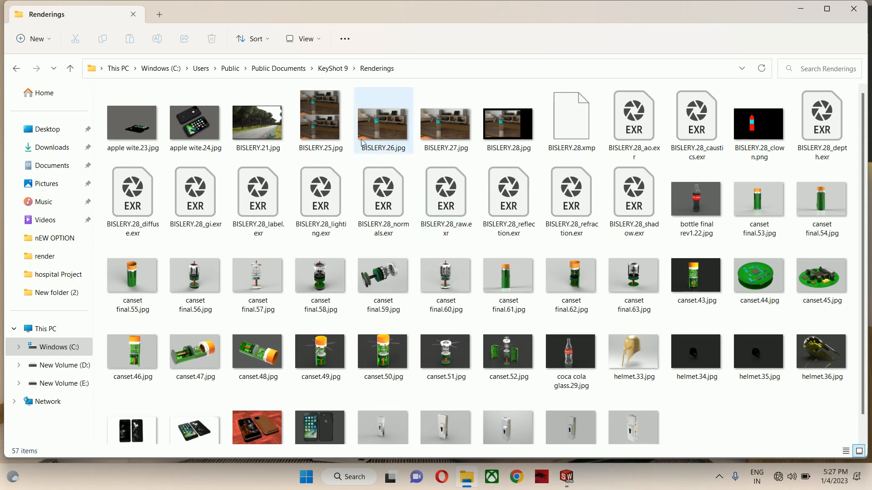
# Step: Open the rendering BISLERY.25.jpg and examine the Bisleri bottle up close
pyautogui.doubleClick(320, 120)
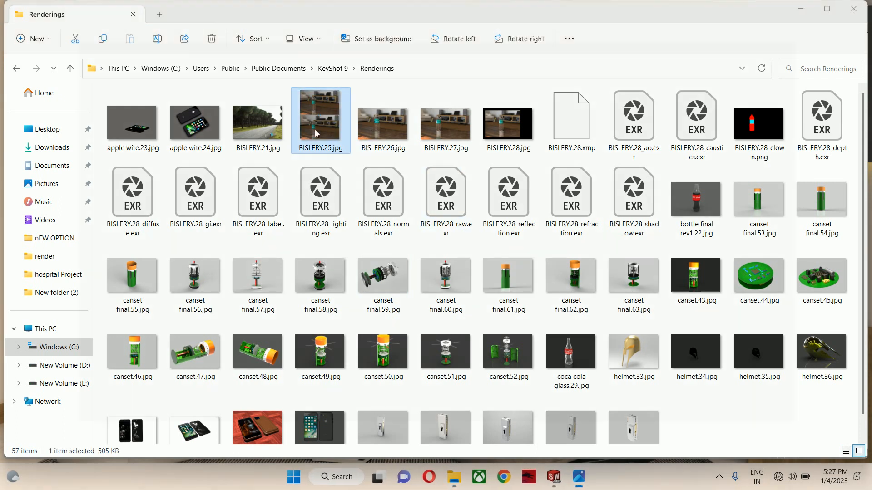
pyautogui.scroll(5, 440, 234)
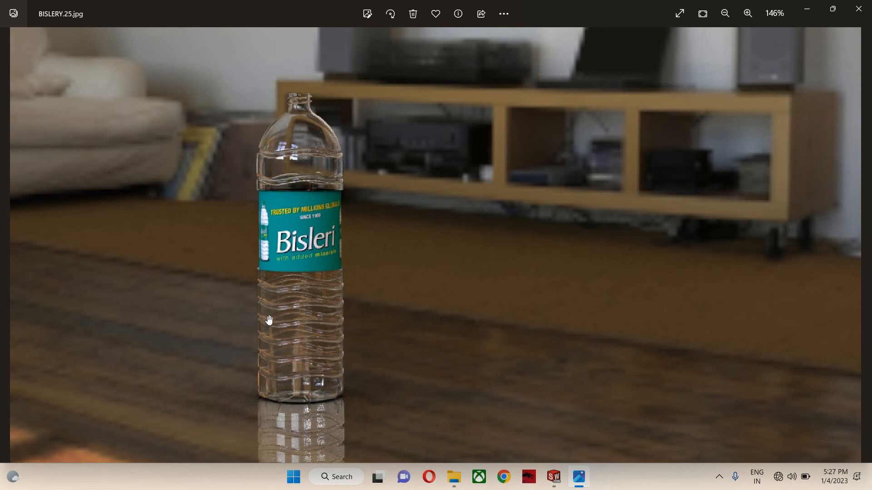
pyautogui.scroll(-5, 345, 230)
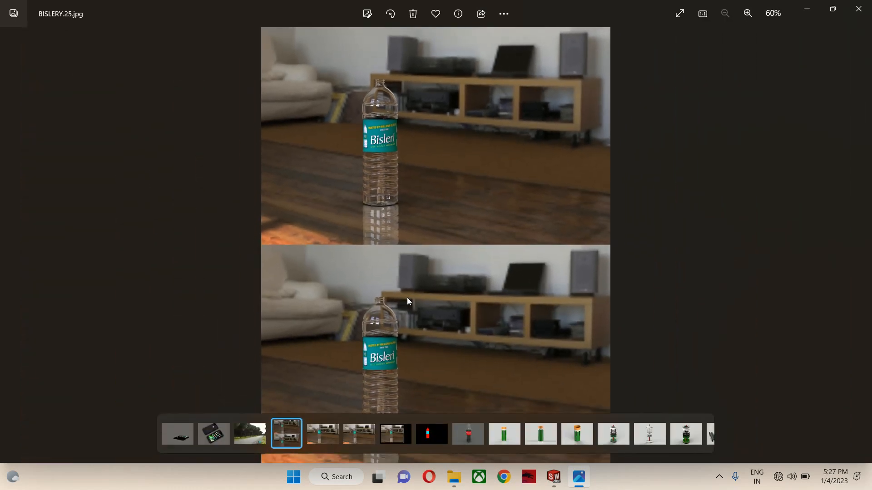
# Step: Look through the renderings that follow BISLERY.25.jpg up to canset final.57.jpg and close the image viewer
pyautogui.press('Right')
pyautogui.press('Right')
pyautogui.press('Right')
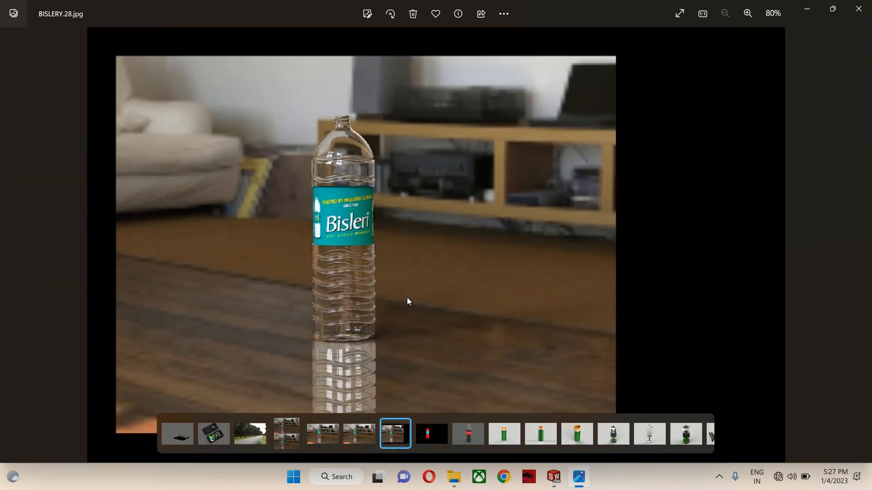
pyautogui.press('Right')
pyautogui.press('Right')
pyautogui.press('Right')
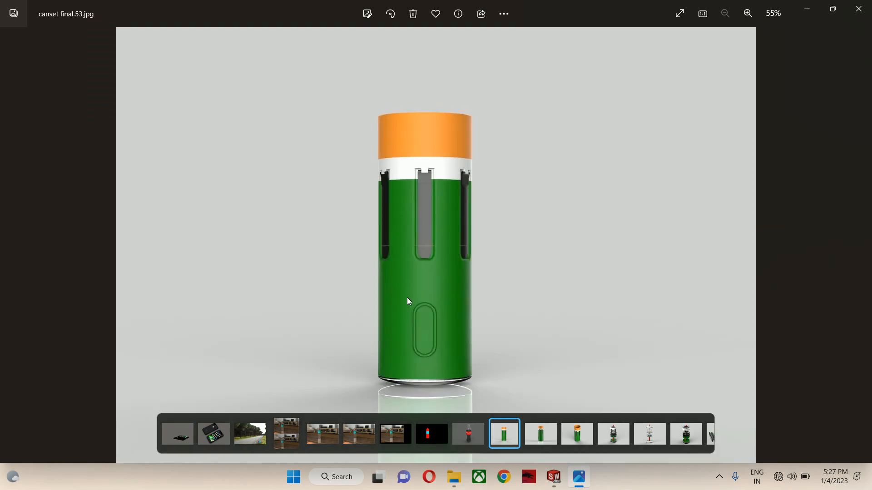
pyautogui.press('Right')
pyautogui.press('Right')
pyautogui.press('Right')
pyautogui.press('Right')
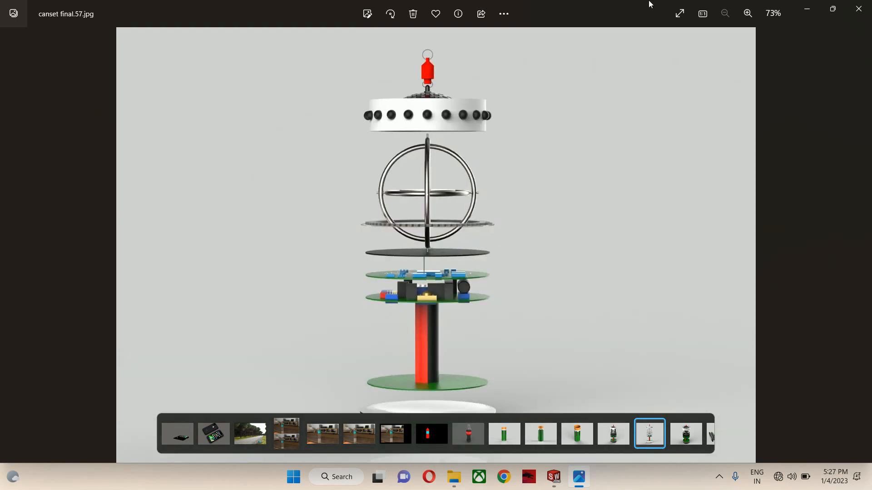
pyautogui.click(858, 8)
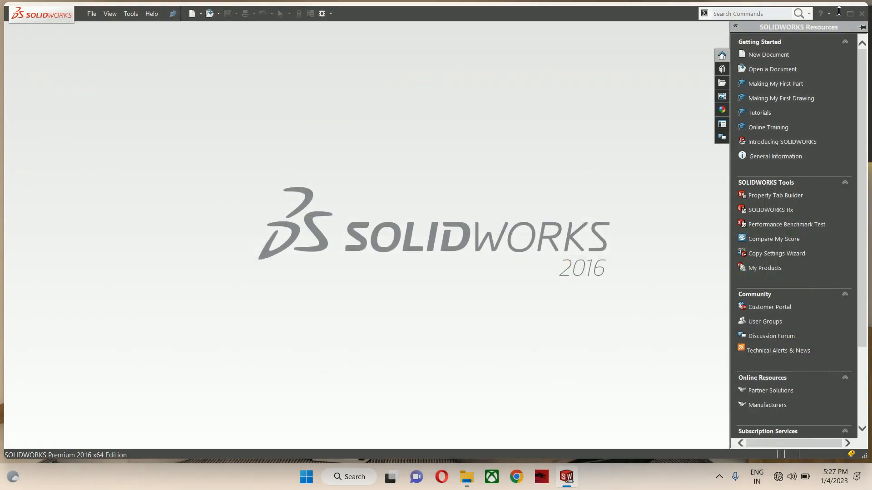
# Step: Switch to SOLIDWORKS, create a new part document and start a sketch on the Front Plane
pyautogui.click(403, 243)
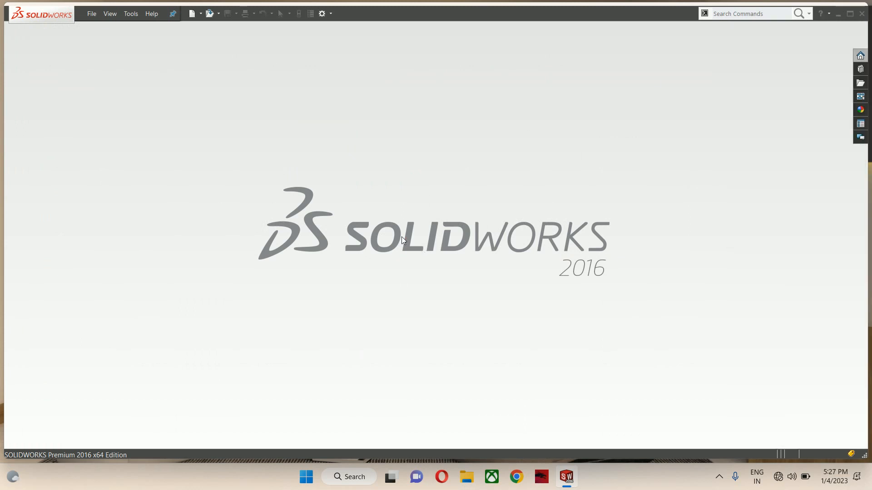
pyautogui.click(91, 14)
pyautogui.click(129, 31)
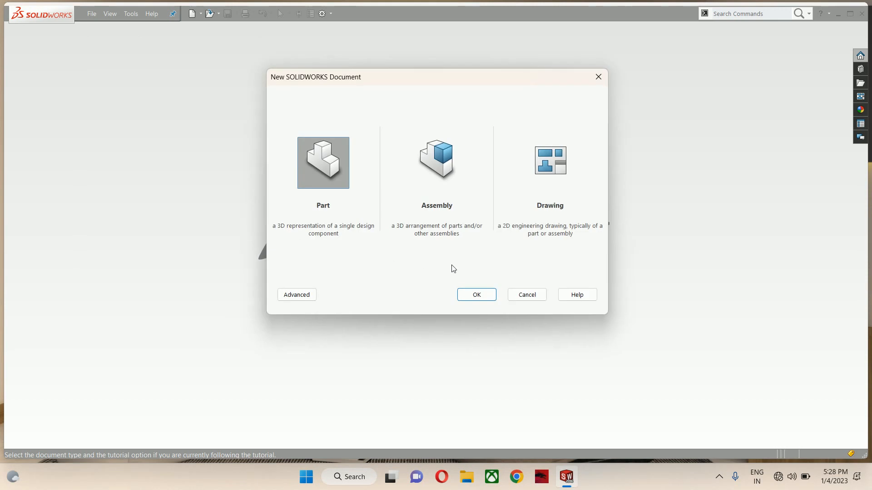
pyautogui.click(489, 296)
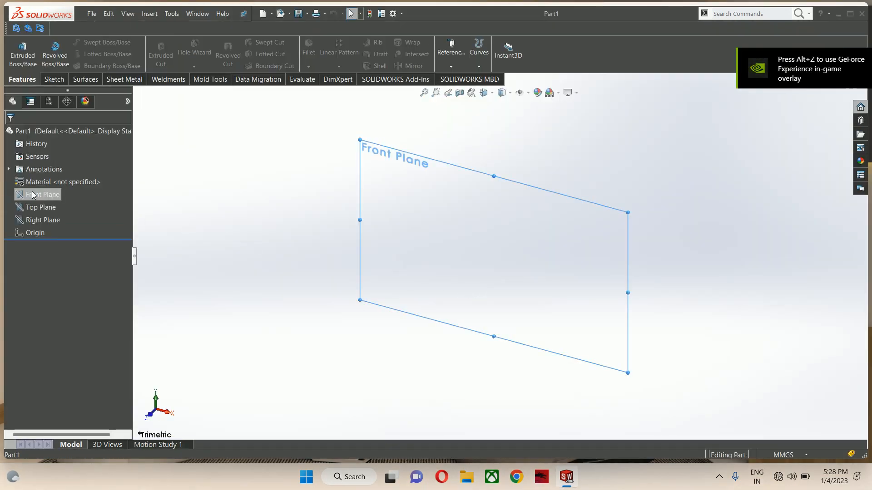
pyautogui.click(34, 194)
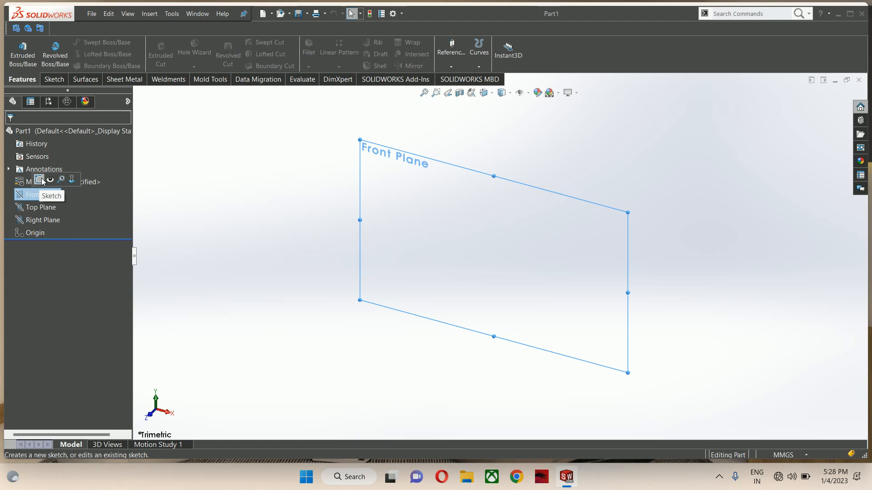
pyautogui.click(41, 181)
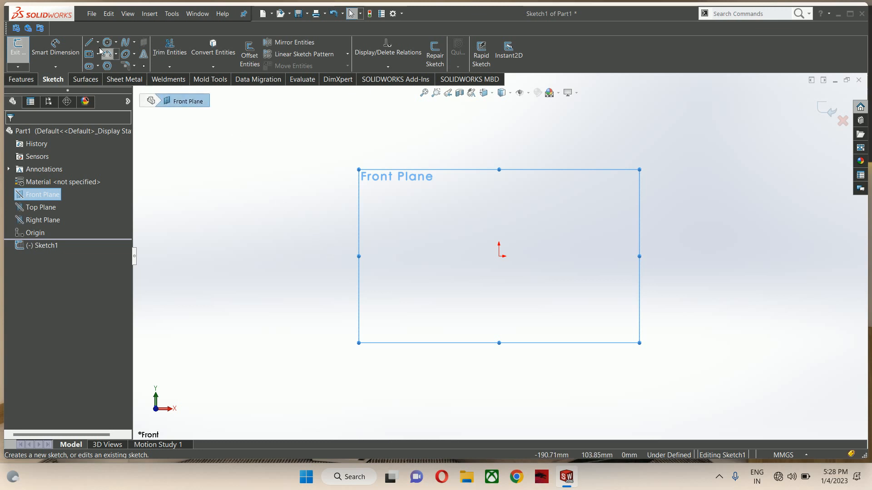
# Step: Insert bottle.jpg from the Desktop's Solidworks folder as a sketch picture
pyautogui.click(173, 15)
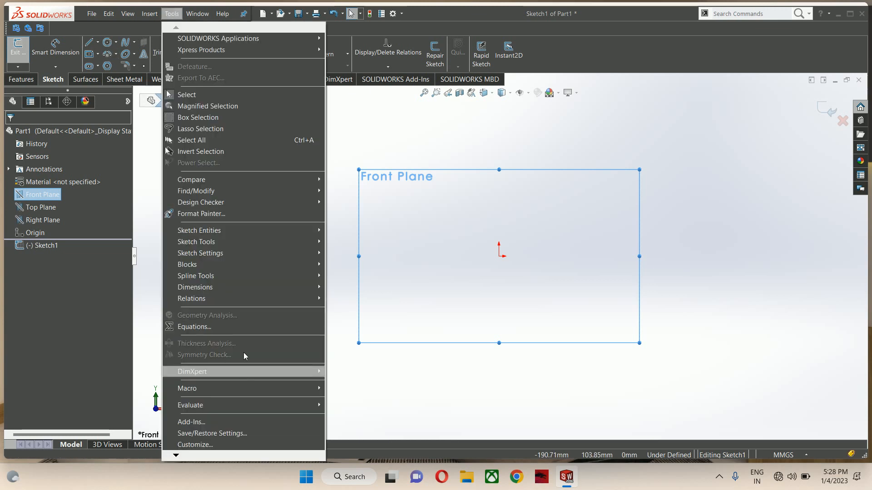
pyautogui.moveTo(257, 245)
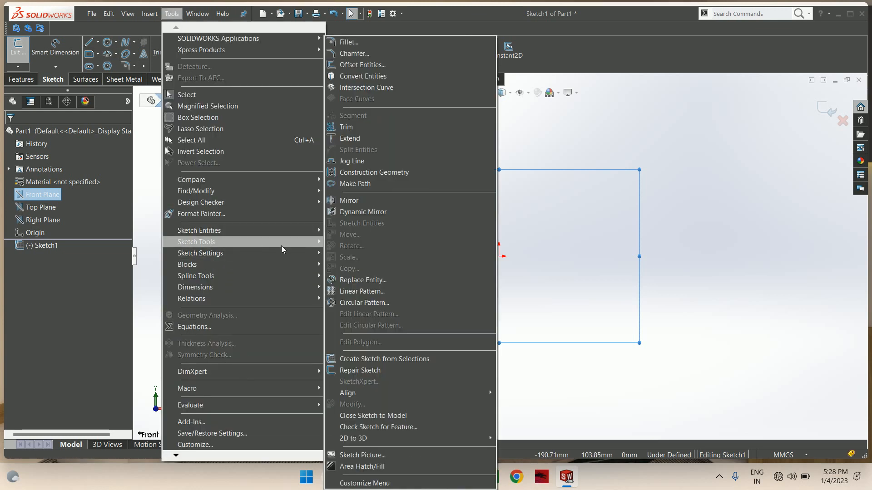
pyautogui.click(370, 456)
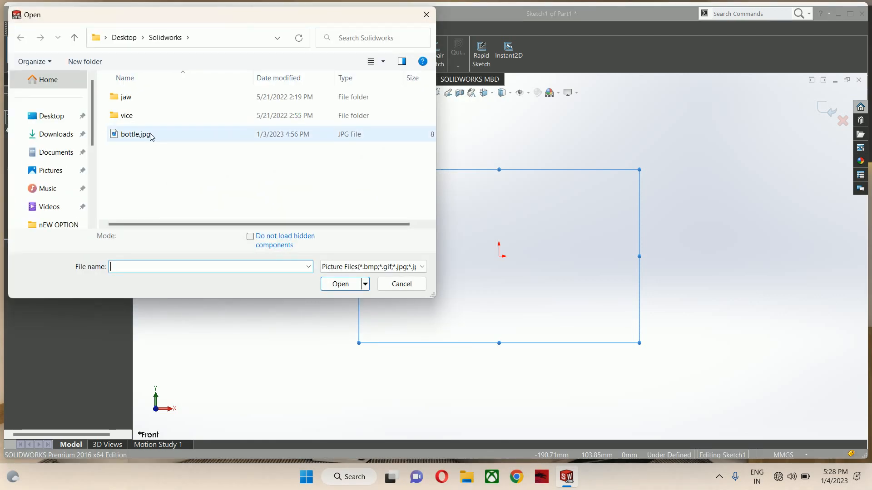
pyautogui.click(135, 134)
pyautogui.click(339, 291)
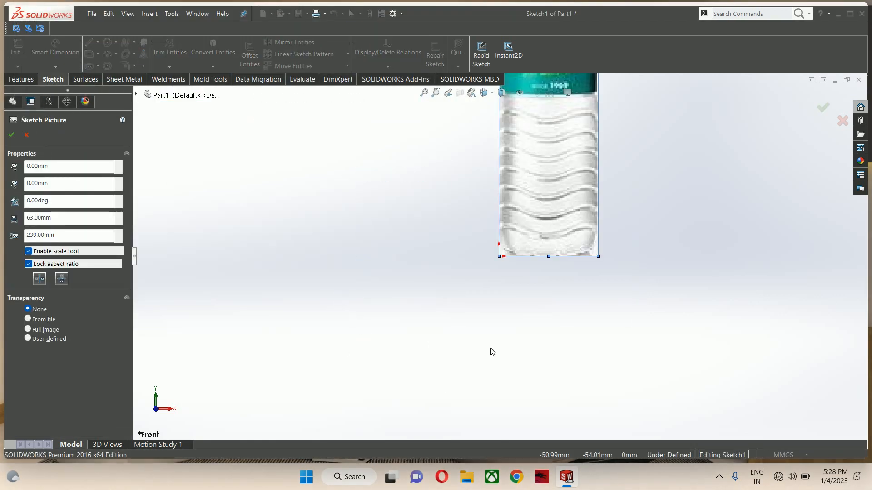
# Step: Set the height of the bottle sketch picture to 297 mm with the aspect ratio locked
pyautogui.scroll(-3, 522, 243)
pyautogui.scroll(1, 531, 189)
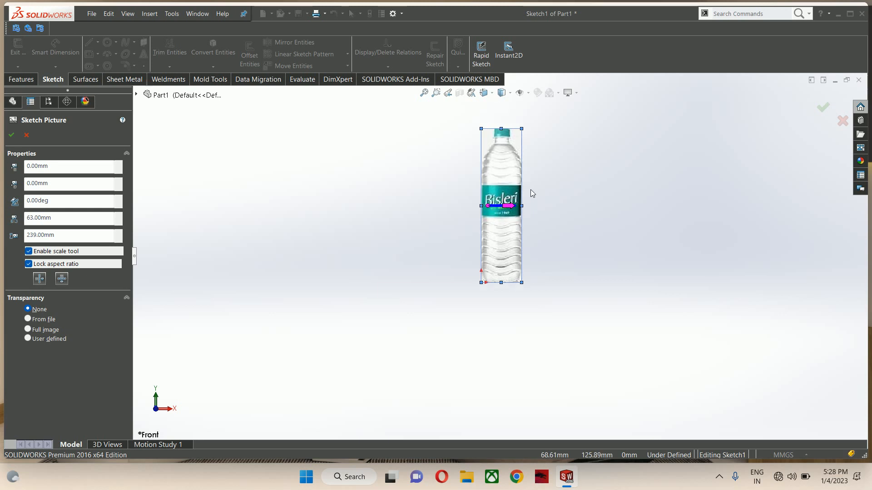
pyautogui.scroll(-1, 519, 197)
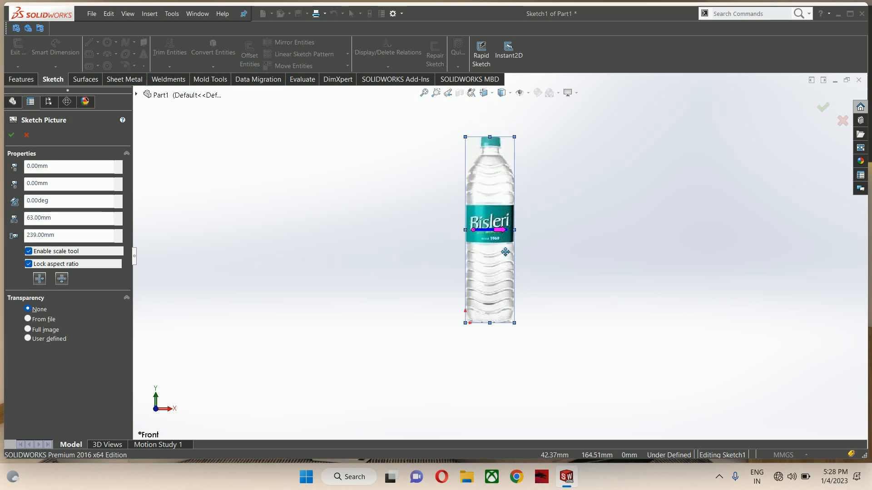
pyautogui.click(77, 239)
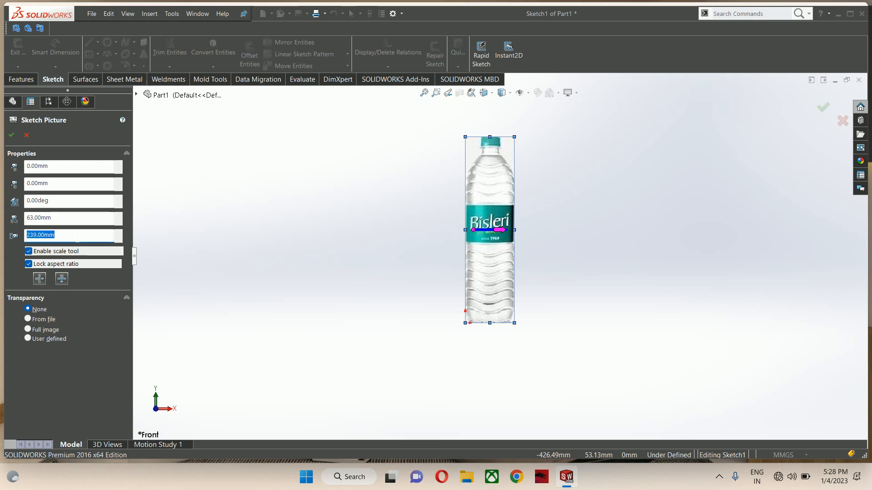
pyautogui.write('297')
pyautogui.press('Return')
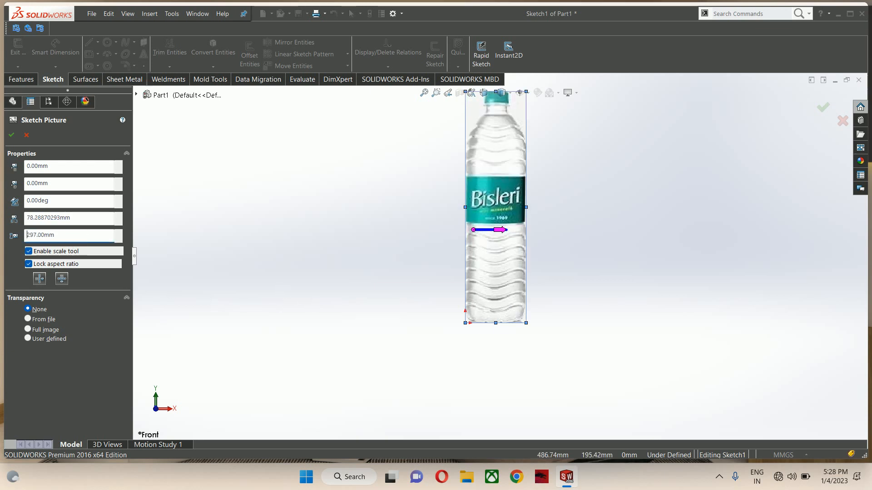
# Step: Center the bottle picture horizontally on the origin by setting its X position to minus half its width, -78.28870293/2 mm
pyautogui.press('f')
pyautogui.scroll(-1, 490, 230)
pyautogui.scroll(1, 522, 295)
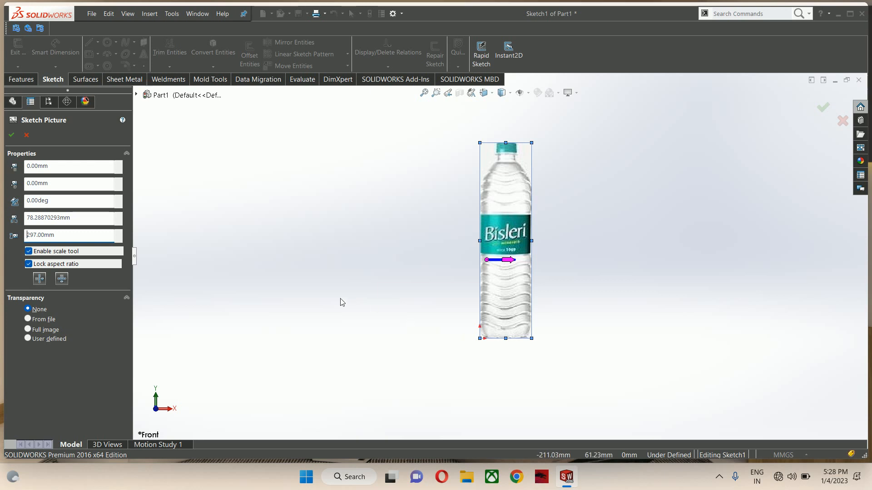
pyautogui.doubleClick(82, 222)
pyautogui.hotkey('ctrl', 'c')
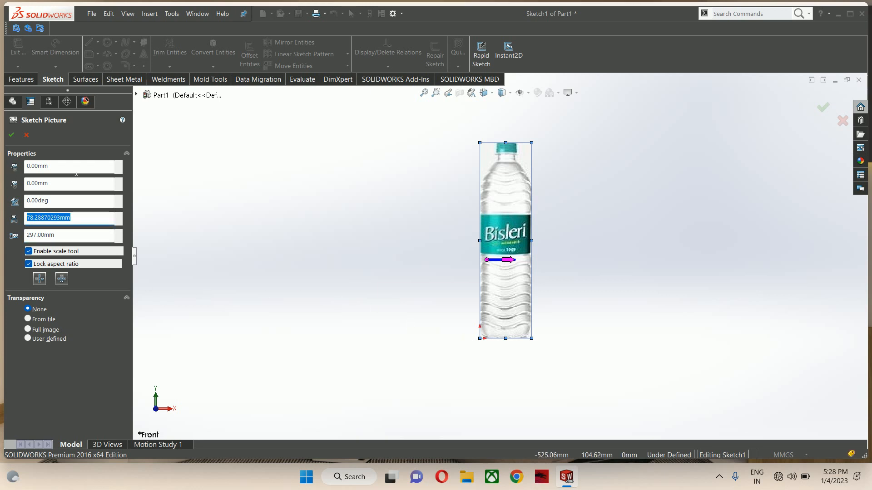
pyautogui.doubleClick(76, 171)
pyautogui.write('-')
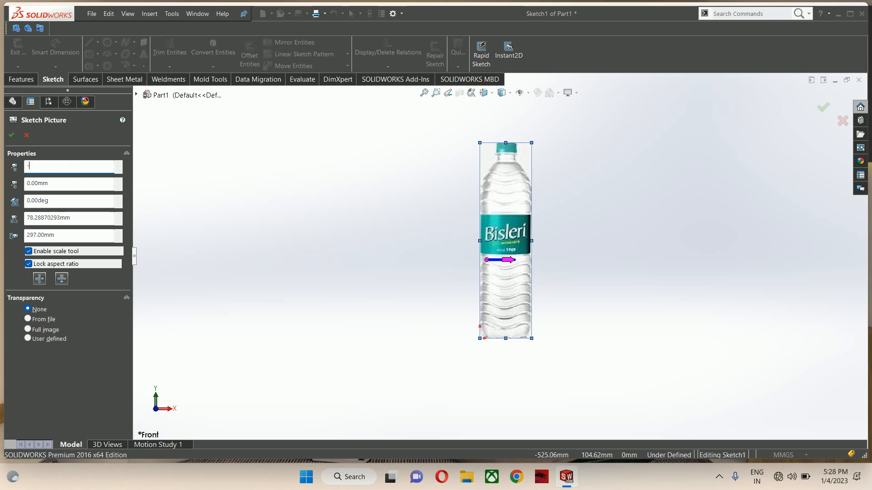
pyautogui.hotkey('ctrl', 'v')
pyautogui.write('/2')
pyautogui.press('Return')
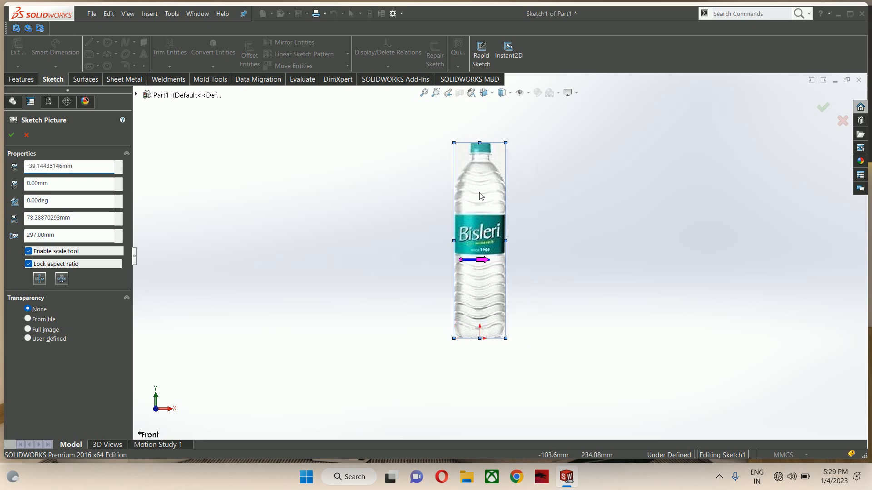
pyautogui.scroll(-3, 478, 193)
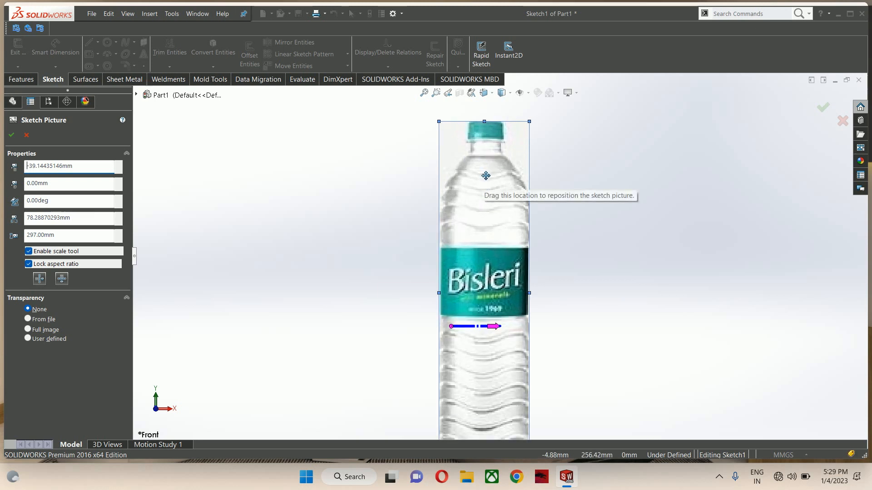
pyautogui.scroll(3, 500, 256)
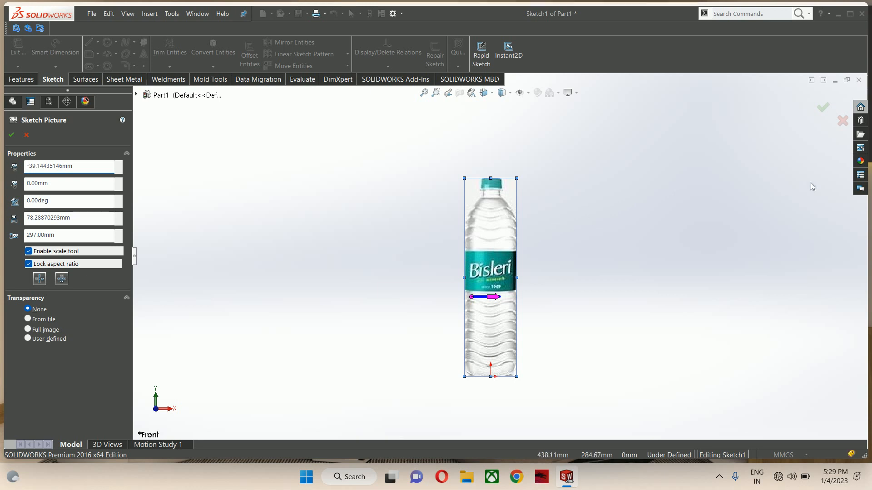
# Step: Accept the picture placement and draw a vertical construction centerline about 45 mm long from below the bottle up to the origin
pyautogui.click(820, 104)
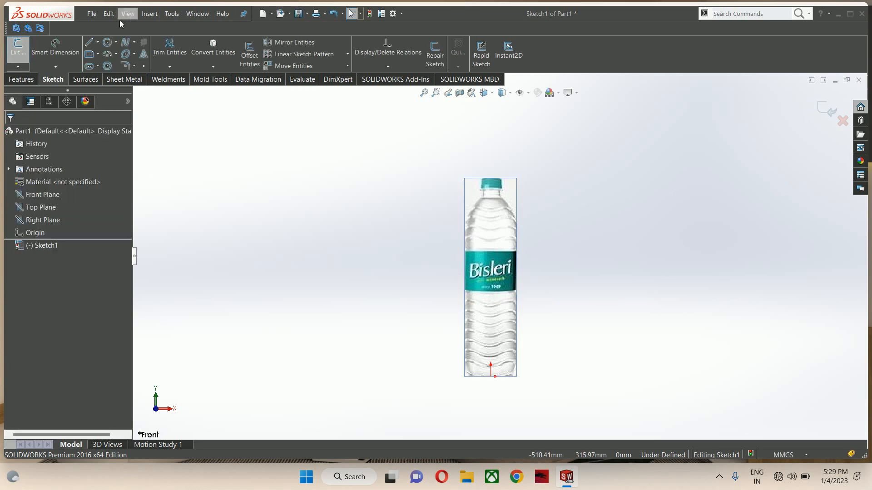
pyautogui.click(98, 42)
pyautogui.click(109, 67)
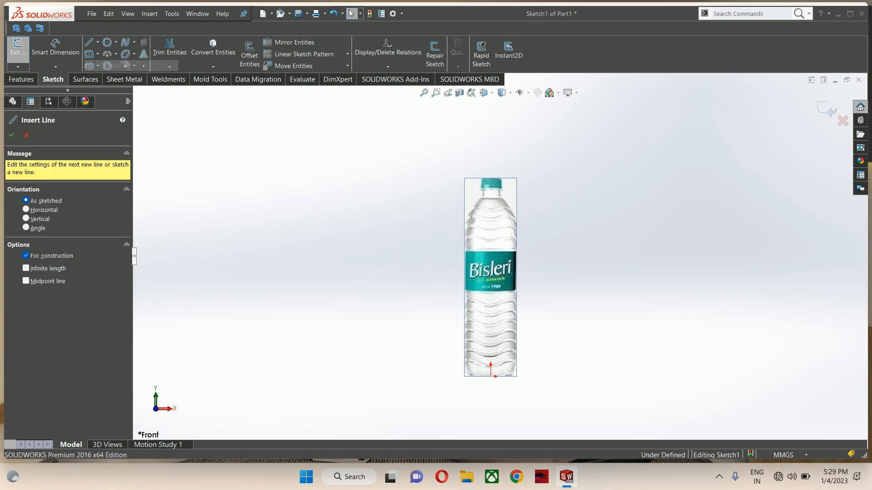
pyautogui.click(490, 405)
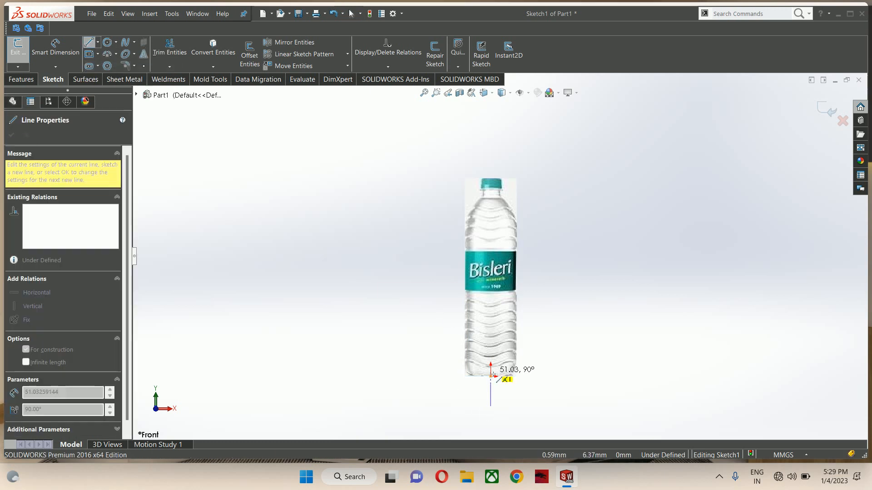
pyautogui.click(490, 377)
pyautogui.press('Escape')
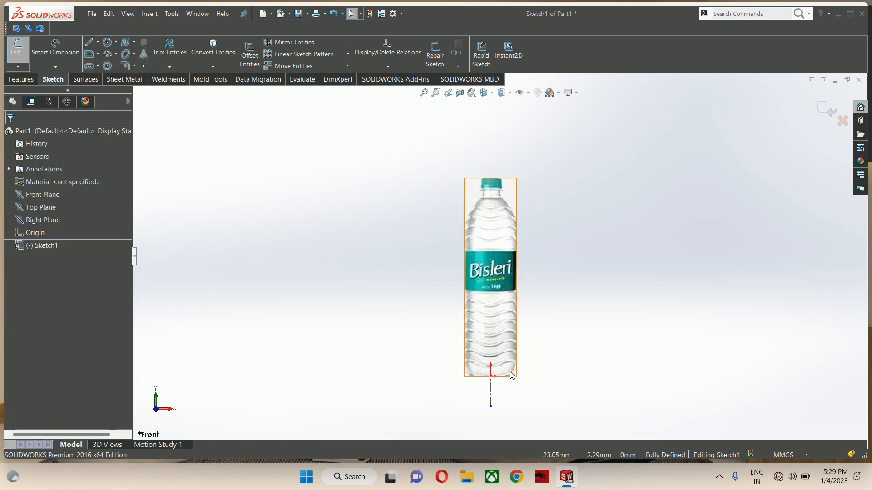
# Step: Draw a vertical line about 294 mm long from the origin up into the bottle cap
pyautogui.scroll(-3, 516, 340)
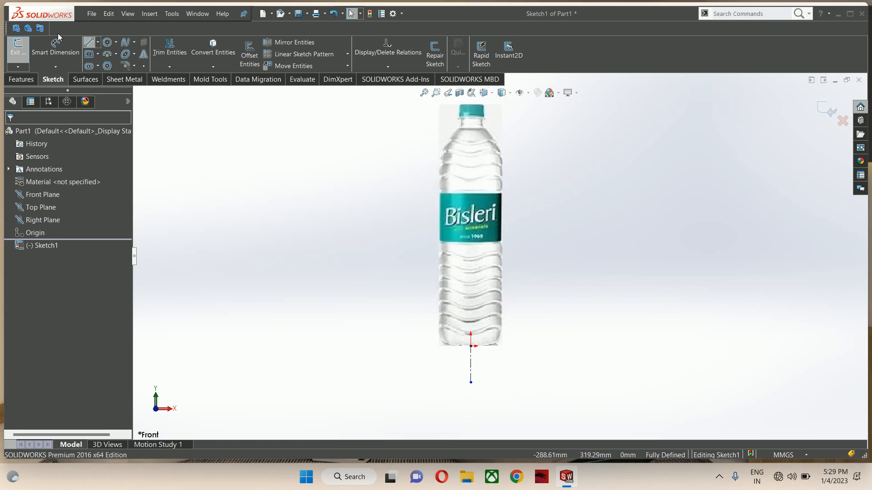
pyautogui.click(89, 43)
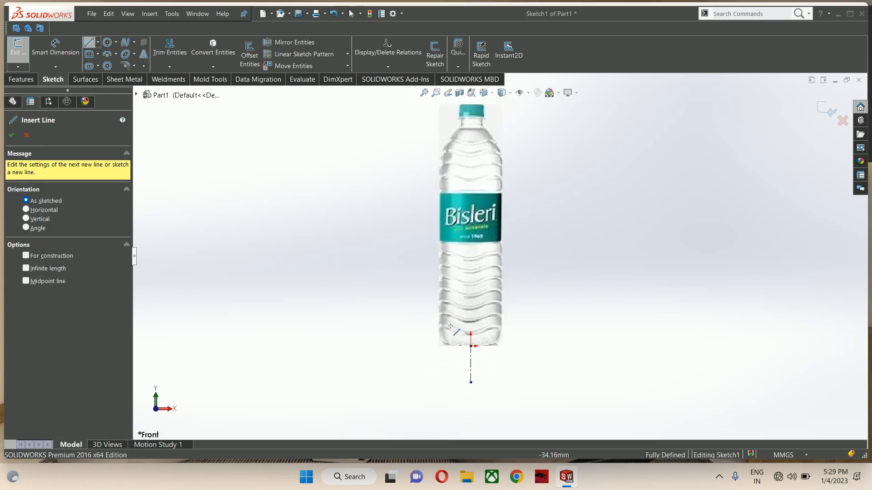
pyautogui.click(471, 347)
pyautogui.scroll(-3, 481, 163)
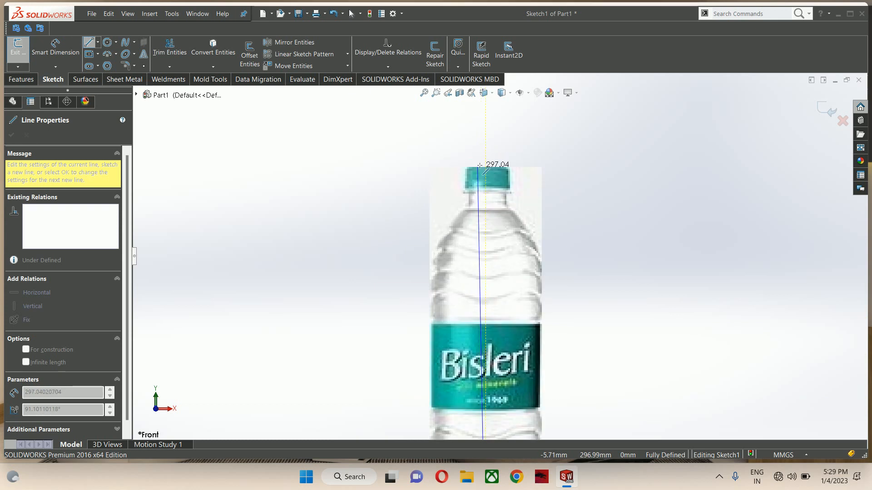
pyautogui.scroll(-2, 479, 165)
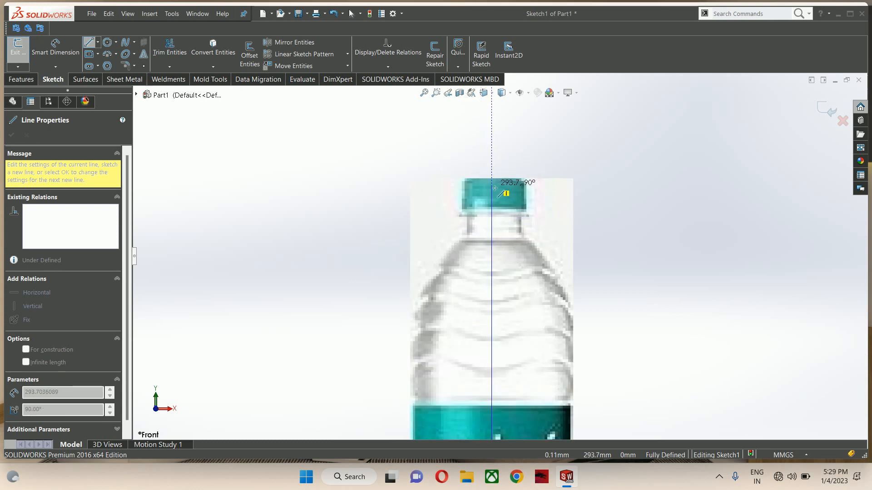
pyautogui.click(495, 188)
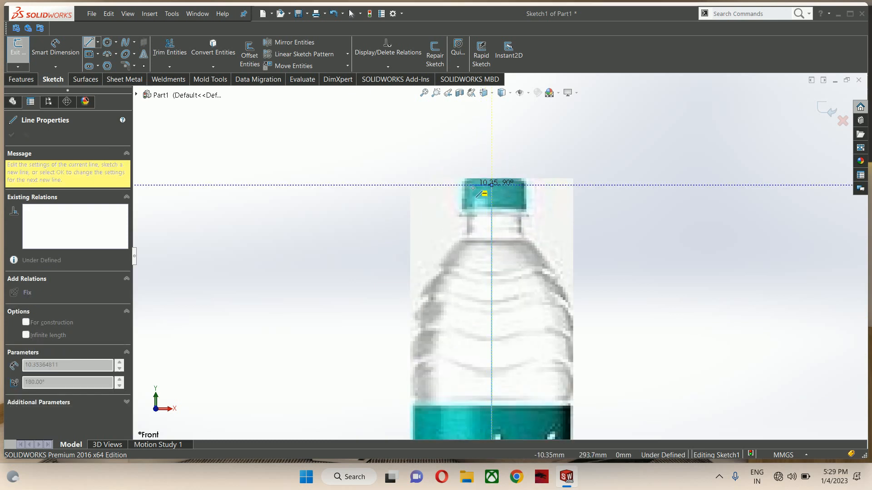
# Step: Continue the profile with a horizontal cap line about 11 mm to the left and a vertical neck line about 22 mm down
pyautogui.click(468, 185)
pyautogui.click(469, 232)
pyautogui.scroll(1, 497, 254)
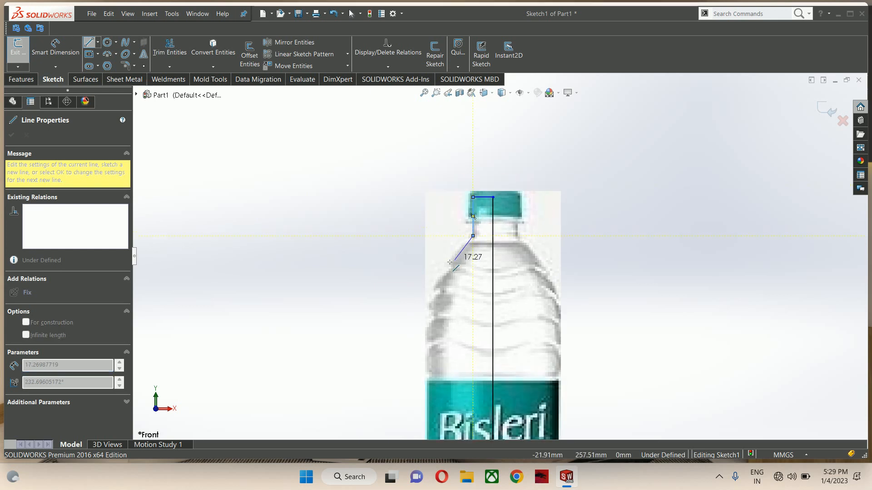
pyautogui.scroll(5, 499, 256)
pyautogui.press('Escape')
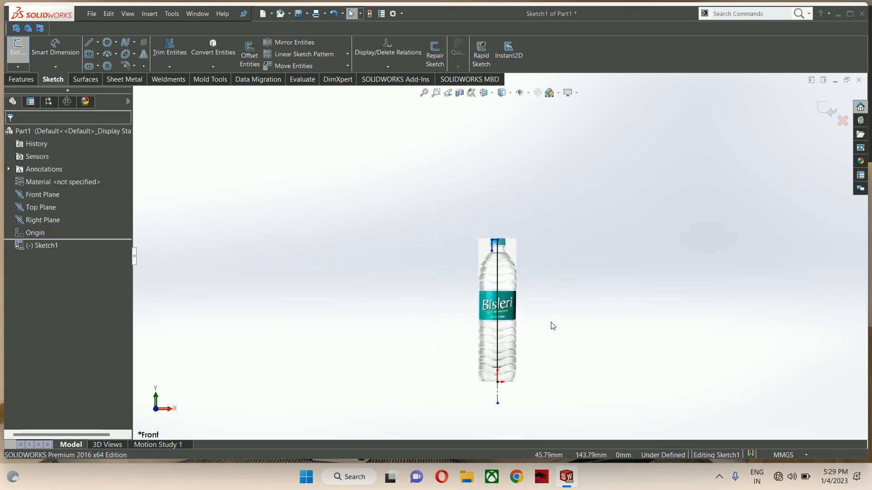
# Step: Draw the base line from the origin to the bottle's left edge and a side line about 128 mm up, ending in a 2 mm inward step
pyautogui.scroll(-6, 499, 363)
pyautogui.press('l')
pyautogui.click(454, 328)
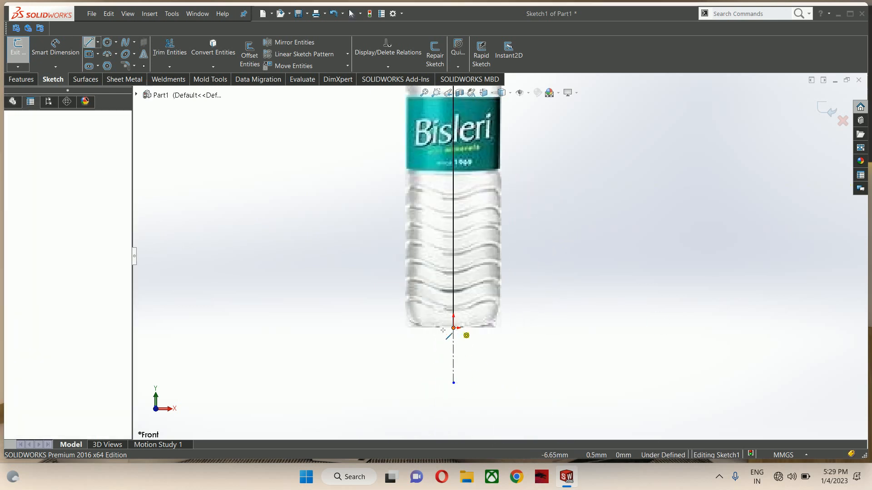
pyautogui.click(407, 328)
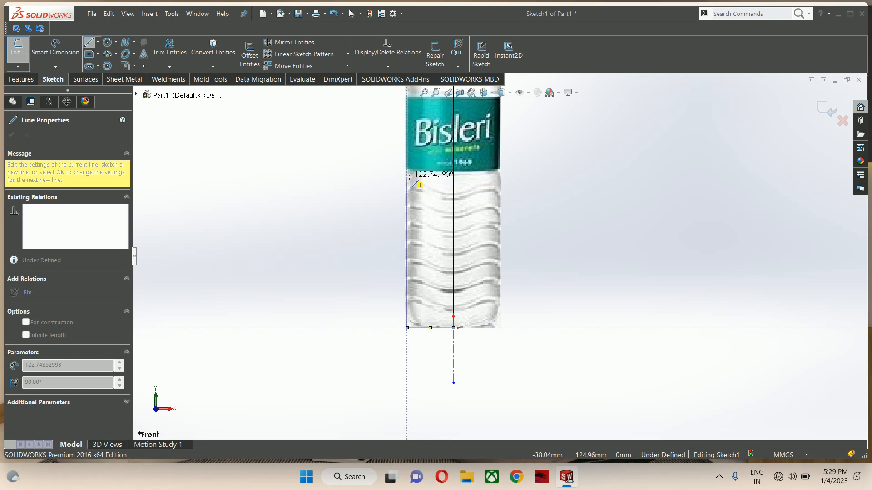
pyautogui.scroll(-2, 410, 187)
pyautogui.scroll(-2, 426, 187)
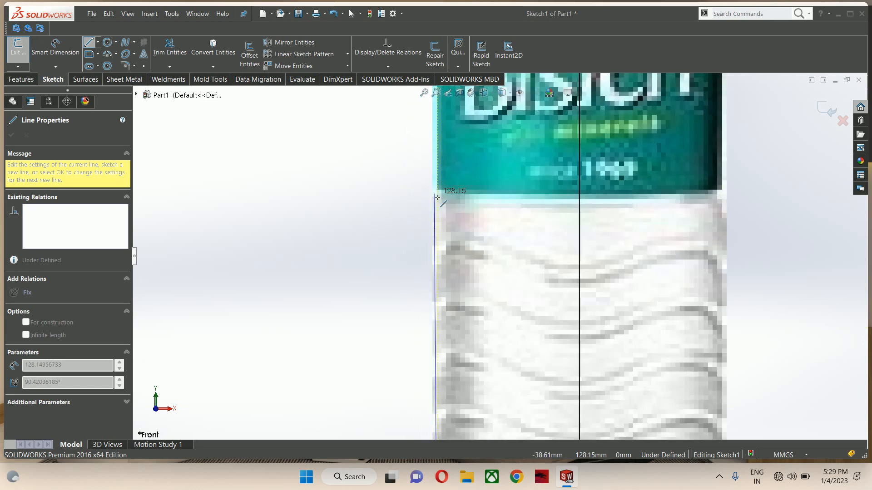
pyautogui.click(424, 186)
pyautogui.scroll(2, 444, 193)
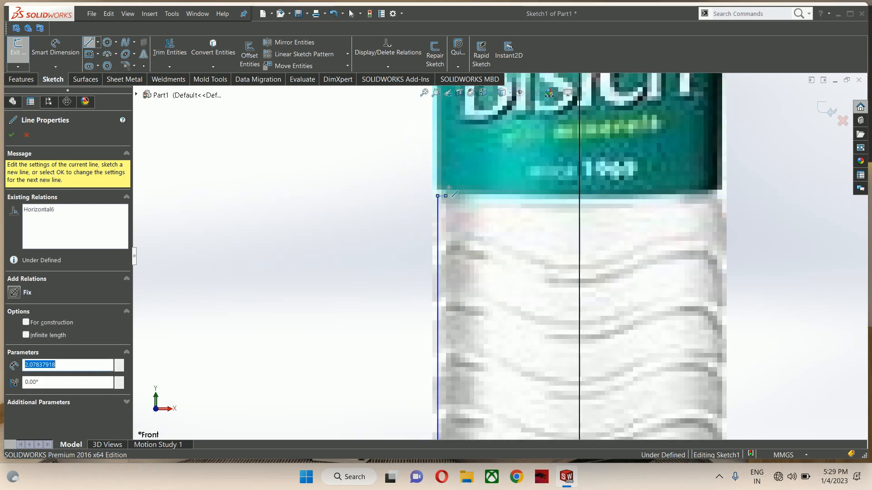
# Step: Trace the label recess with a vertical line about 62 mm long and a short outward step at the label's upper edge
pyautogui.scroll(2, 441, 195)
pyautogui.scroll(-1, 478, 150)
pyautogui.scroll(-3, 479, 153)
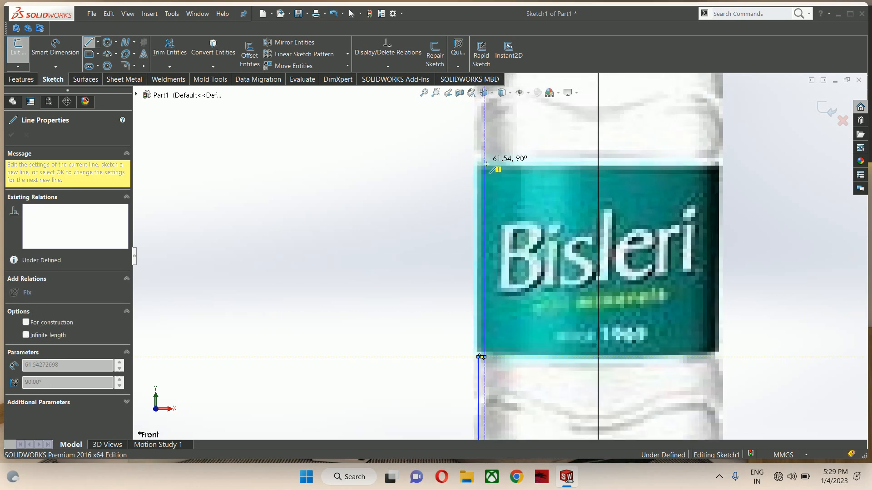
pyautogui.click(484, 161)
pyautogui.click(478, 162)
# Step: Extend the side about 34 mm above the label and close the shoulder with a tangent arc of about 59 mm radius to the neck line
pyautogui.scroll(3, 497, 253)
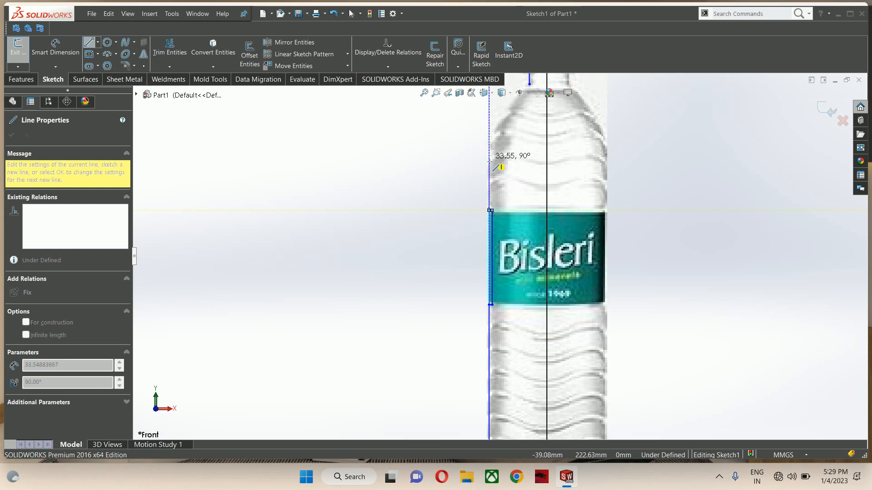
pyautogui.click(490, 162)
pyautogui.scroll(3, 490, 162)
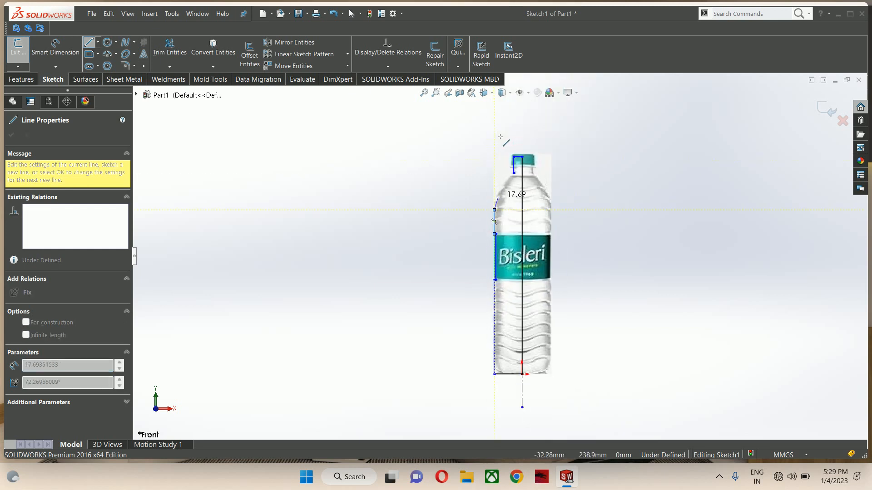
pyautogui.scroll(-5, 490, 181)
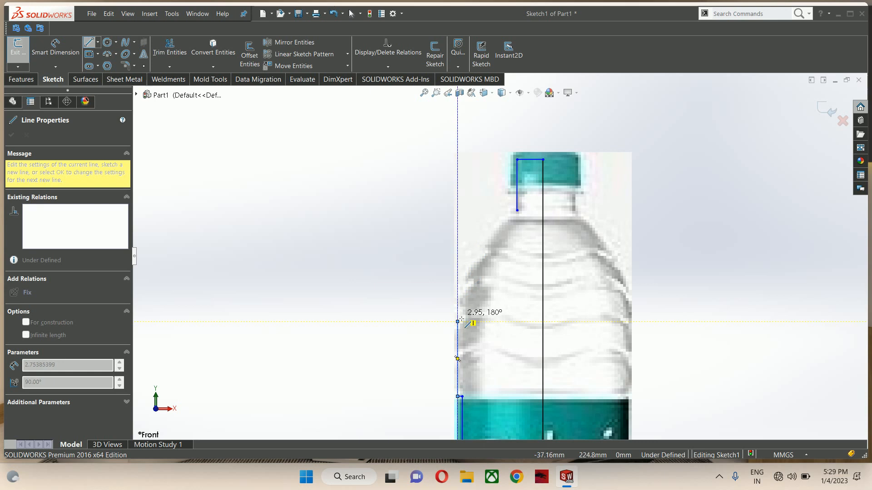
pyautogui.moveTo(458, 321)
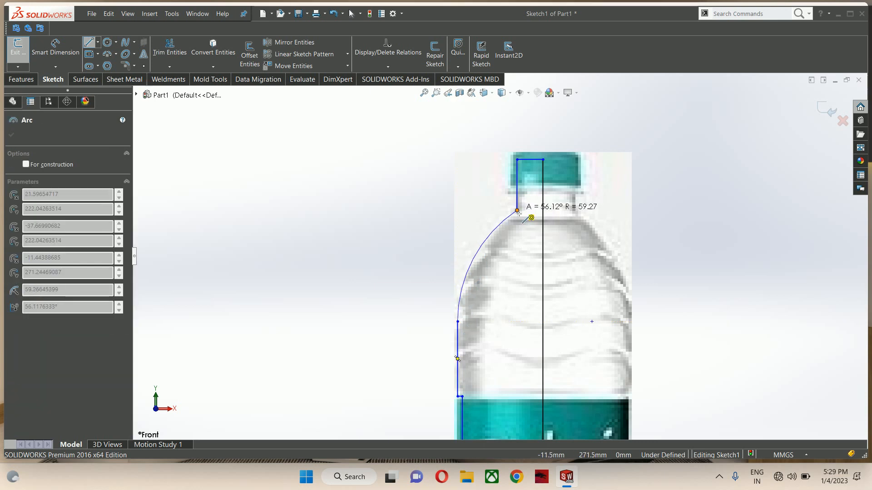
pyautogui.click(517, 211)
pyautogui.press('Escape')
# Step: Adjust the shoulder arc's lower endpoint, curve and center point so the arc follows the bottle's shoulder in the picture
pyautogui.scroll(5, 536, 316)
pyautogui.scroll(-6, 523, 327)
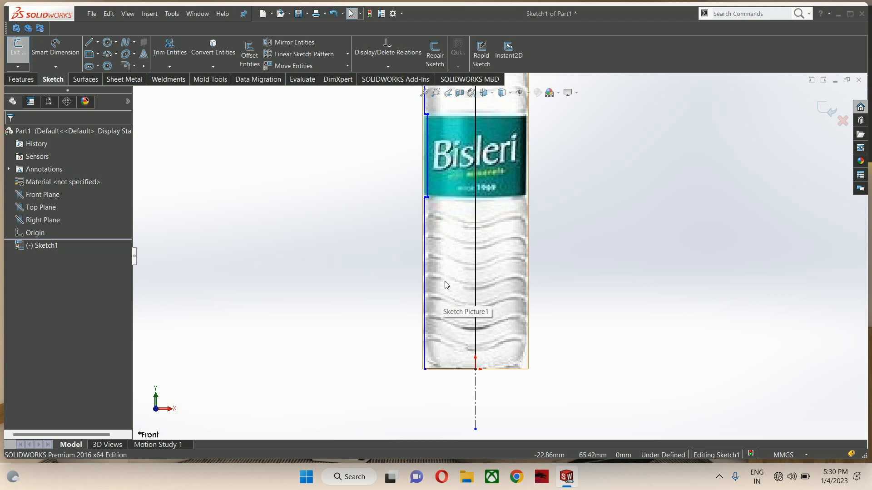
pyautogui.scroll(4, 448, 223)
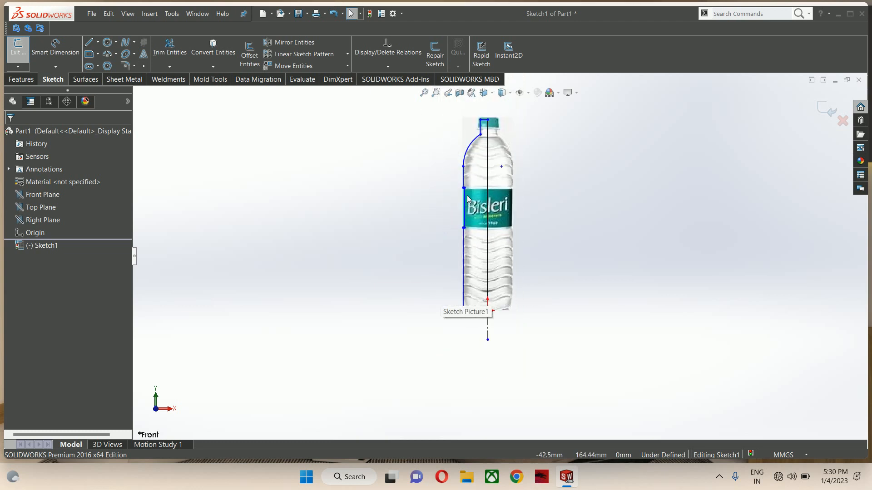
pyautogui.scroll(-3, 495, 160)
pyautogui.scroll(-2, 456, 184)
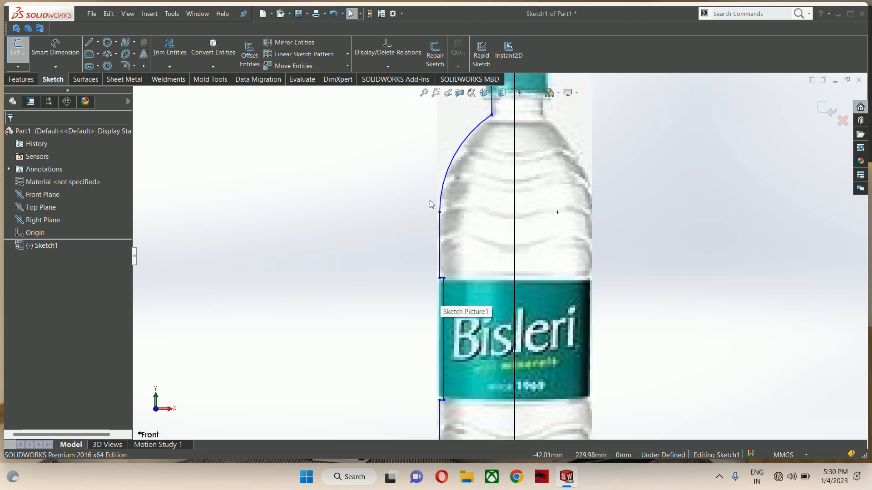
pyautogui.moveTo(439, 212); pyautogui.dragTo(438, 201)
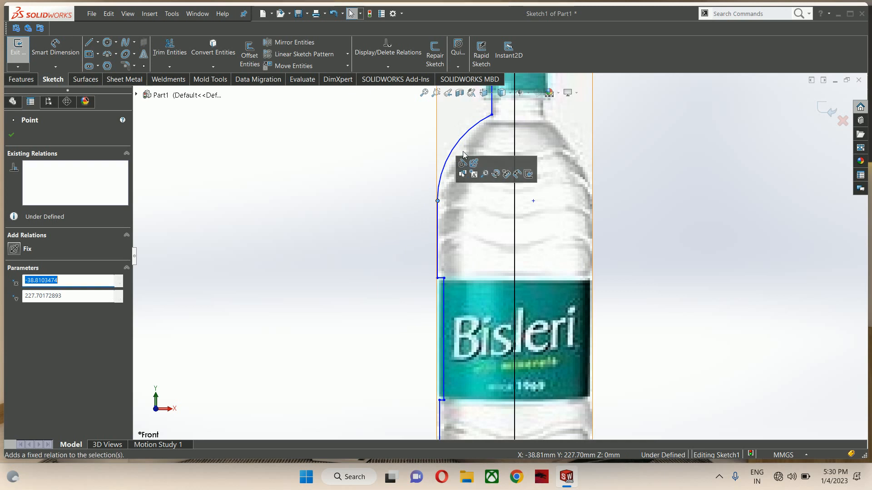
pyautogui.moveTo(469, 139); pyautogui.dragTo(475, 148)
pyautogui.click(675, 194)
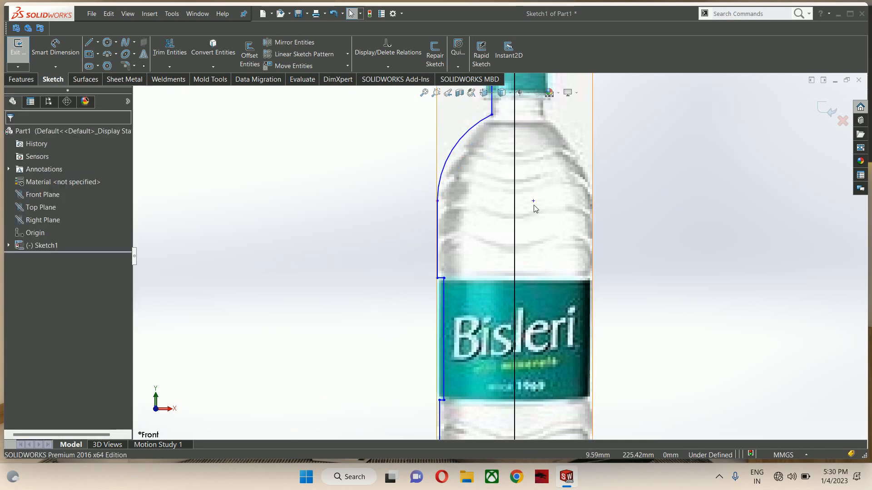
pyautogui.moveTo(533, 202)
pyautogui.mouseDown()
pyautogui.moveTo(550, 207)
pyautogui.moveTo(534, 206)
pyautogui.mouseUp()
pyautogui.click(644, 228)
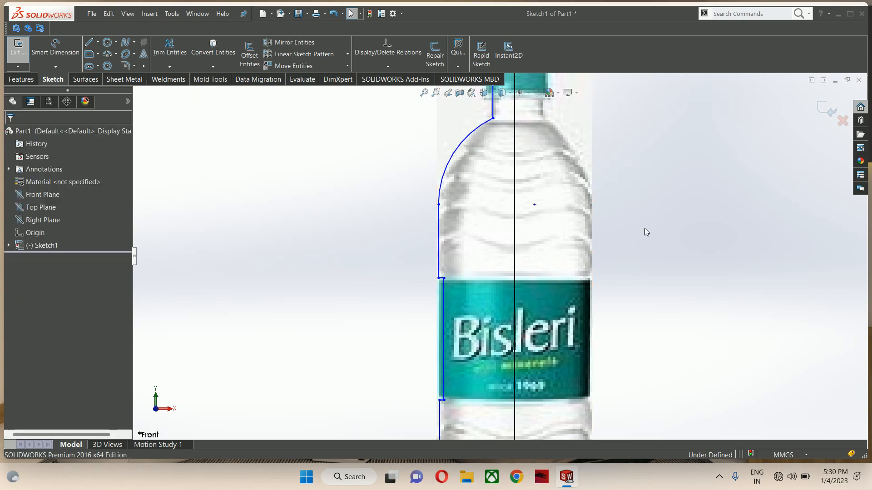
# Step: Make the vertical side lines above and below the label collinear
pyautogui.scroll(3, 554, 261)
pyautogui.click(468, 246)
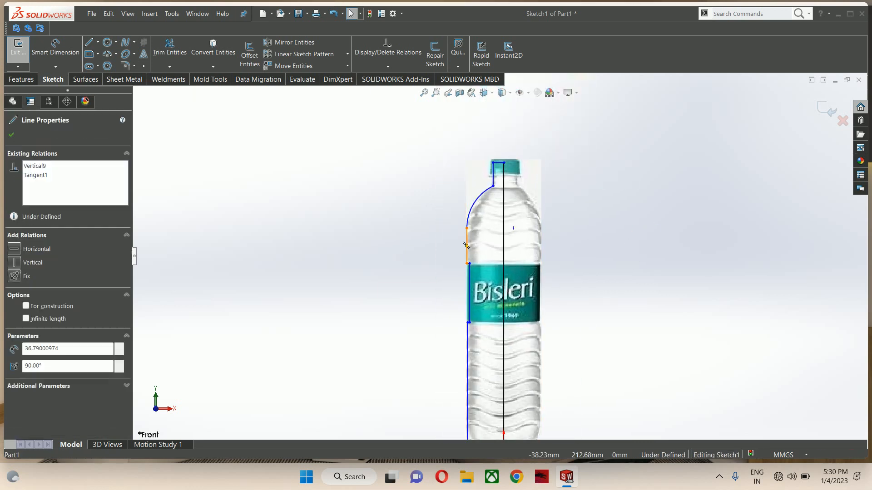
pyautogui.keyDown('ctrl'); pyautogui.click(468, 336); pyautogui.keyUp('ctrl')
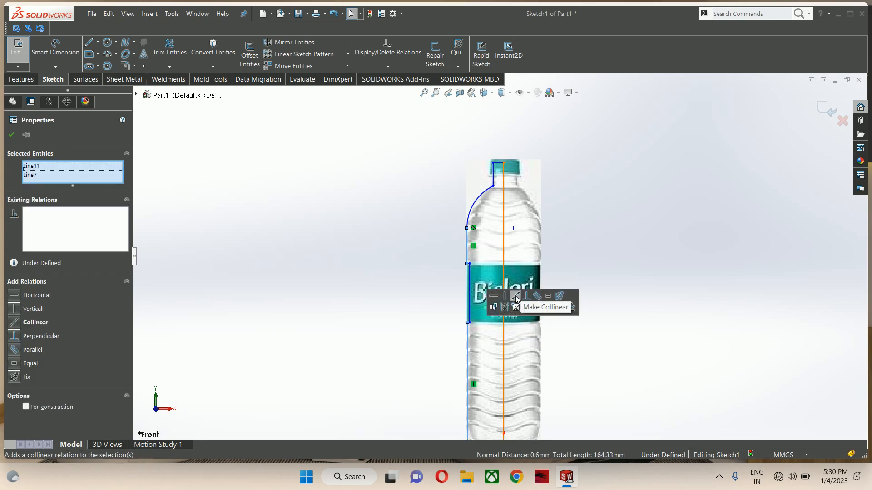
pyautogui.click(518, 301)
pyautogui.click(553, 217)
# Step: Move the upper-left corner of the cap profile slightly outward to line up with the neck's edge in the picture
pyautogui.scroll(-6, 497, 180)
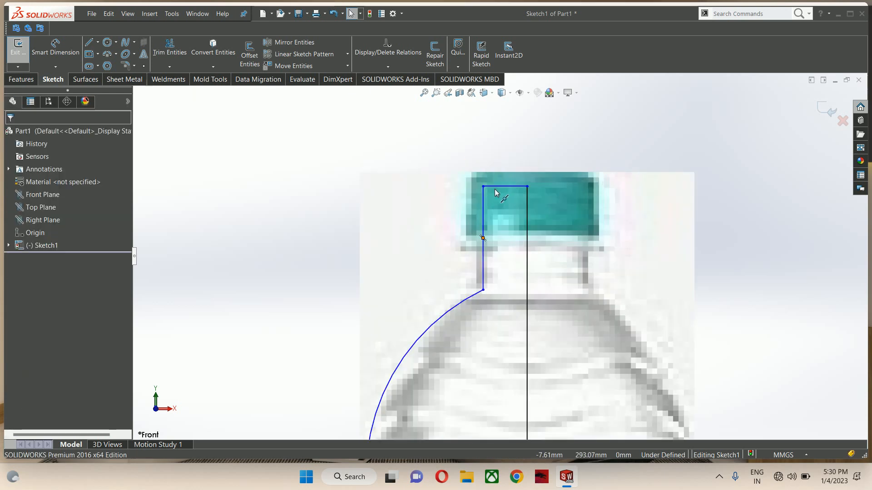
pyautogui.click(484, 187)
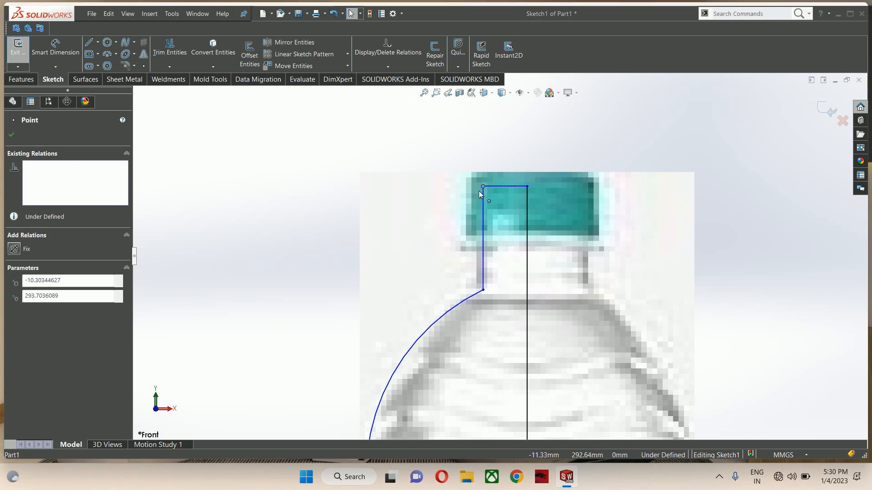
pyautogui.moveTo(480, 194); pyautogui.dragTo(478, 190)
pyautogui.click(726, 279)
pyautogui.scroll(4, 499, 259)
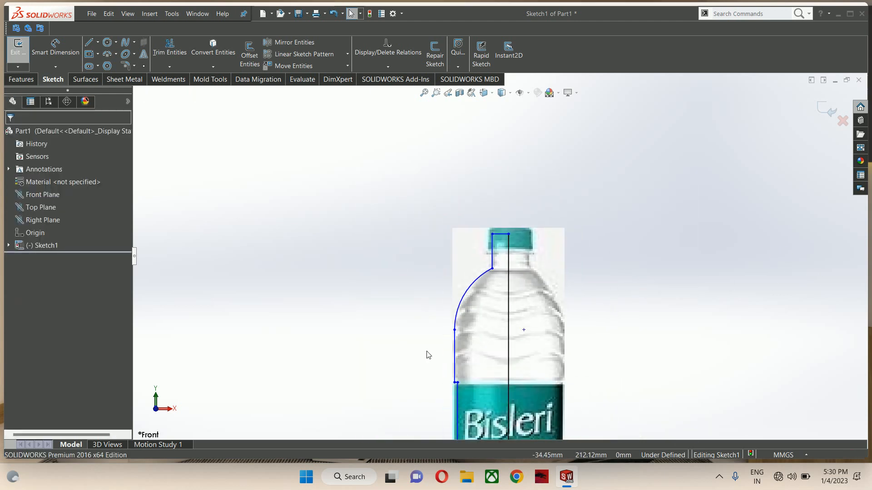
# Step: Try to dimension the profile's outer base corner from the vertical centerline
pyautogui.scroll(5, 429, 355)
pyautogui.scroll(-3, 487, 319)
pyautogui.scroll(4, 502, 323)
pyautogui.moveTo(573, 413); pyautogui.dragTo(572, 382, button='right')
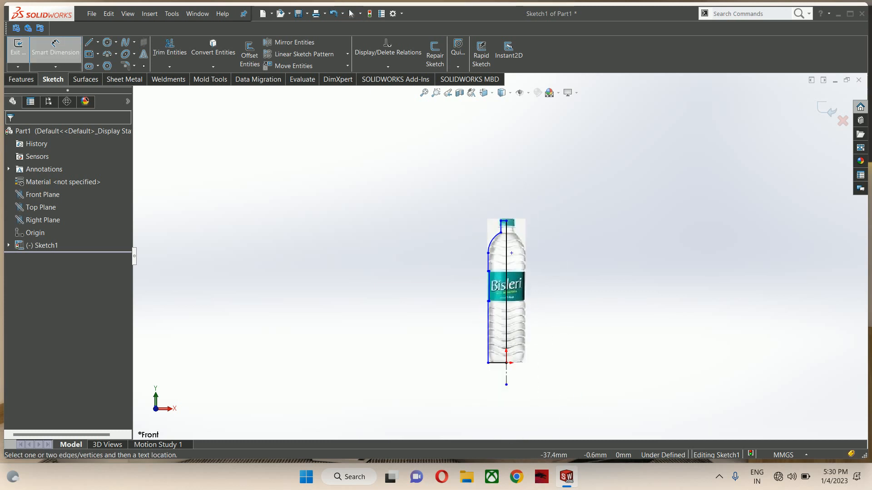
pyautogui.scroll(-3, 571, 284)
pyautogui.click(565, 284)
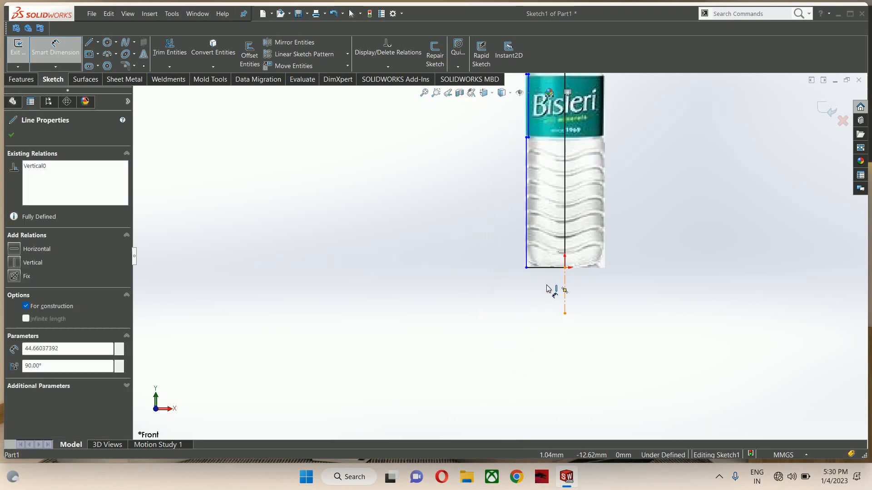
pyautogui.click(528, 263)
pyautogui.click(527, 274)
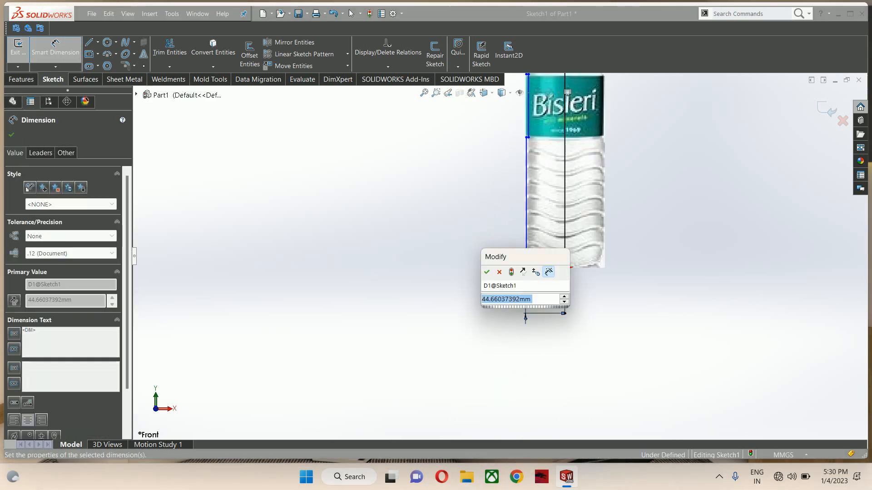
pyautogui.press('Return')
pyautogui.press('Escape')
pyautogui.moveTo(530, 291); pyautogui.dragTo(488, 323)
pyautogui.press('Delete')
# Step: Dimension the full base width as 75 mm, doubled across the vertical centerline from the outer base corner, and place the dimension close below the base
pyautogui.press('Return')
pyautogui.scroll(-4, 493, 290)
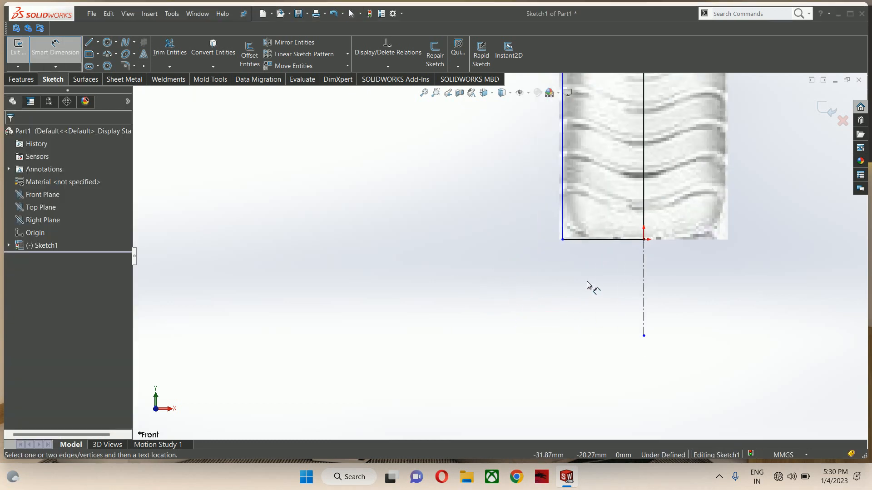
pyautogui.click(562, 239)
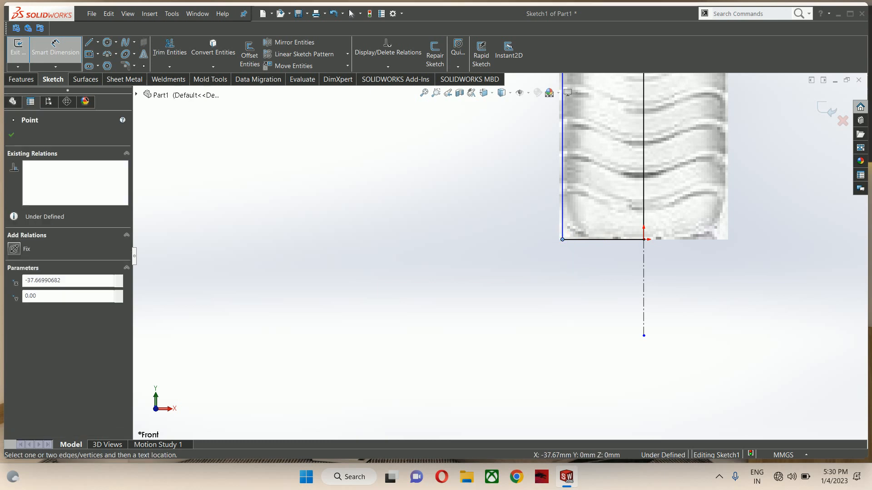
pyautogui.click(644, 259)
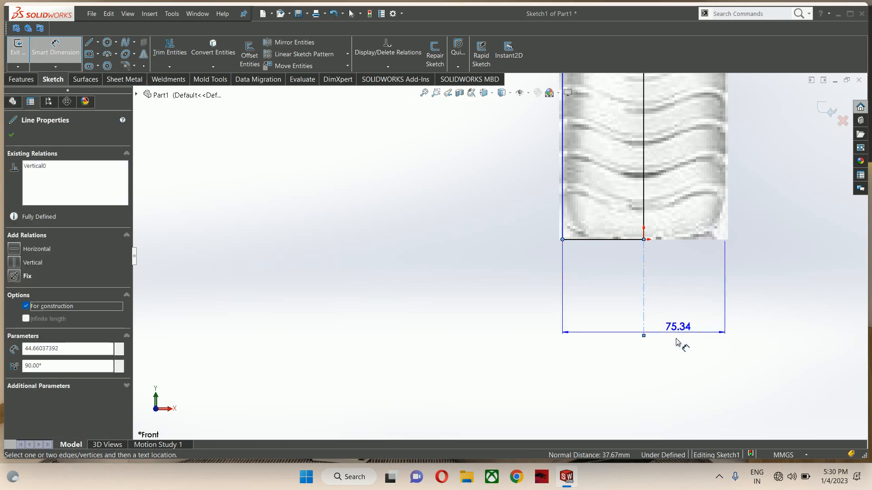
pyautogui.click(671, 367)
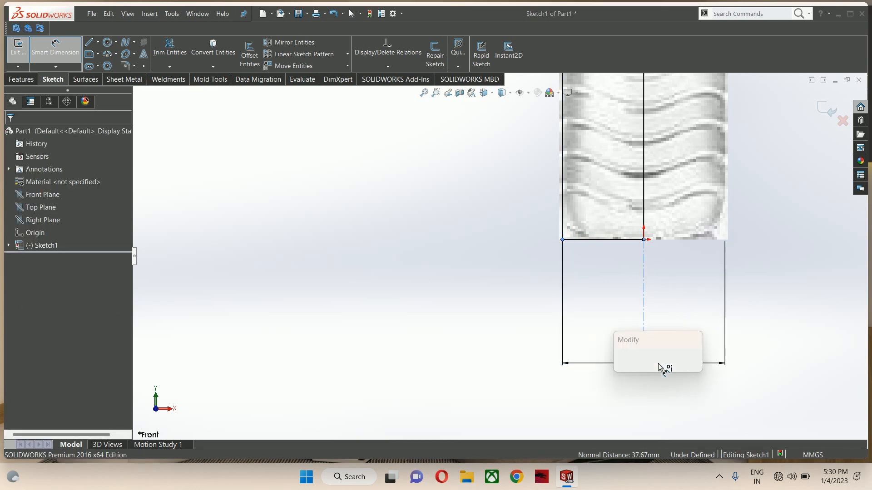
pyautogui.write('75')
pyautogui.press('Return')
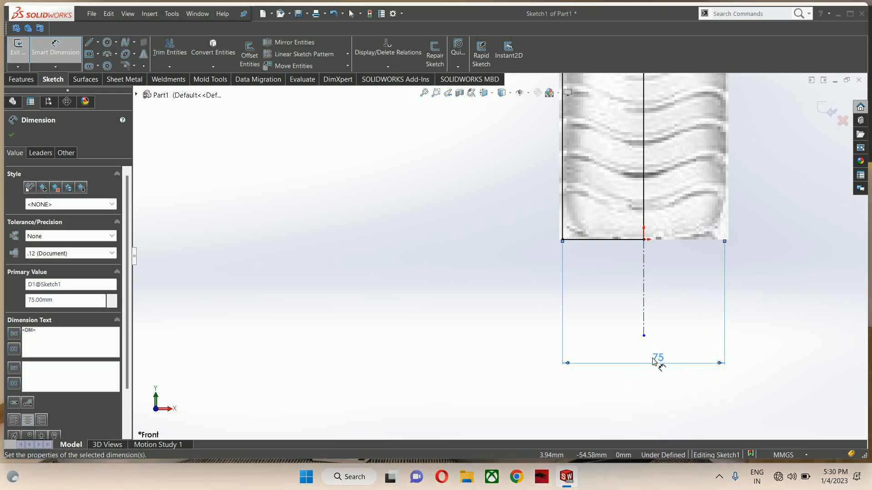
pyautogui.moveTo(665, 364); pyautogui.dragTo(682, 257)
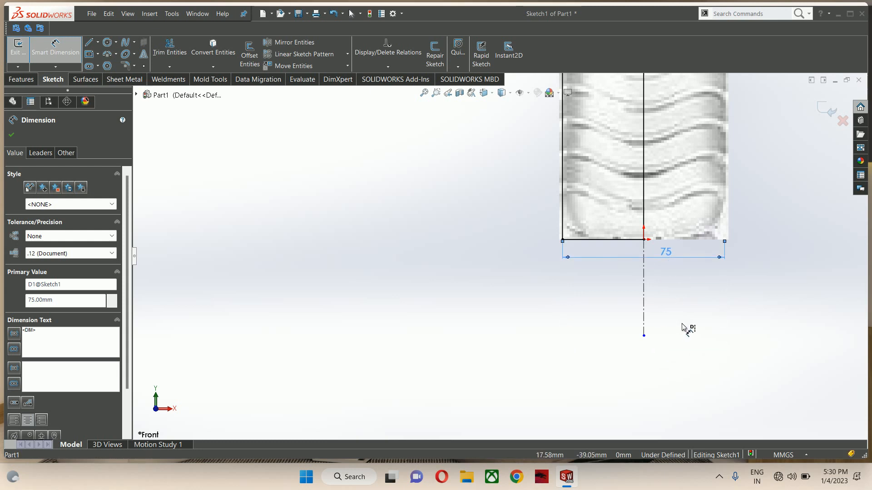
# Step: Dimension the full width at the recessed label line as 72 mm, doubled across the vertical centerline
pyautogui.scroll(5, 682, 327)
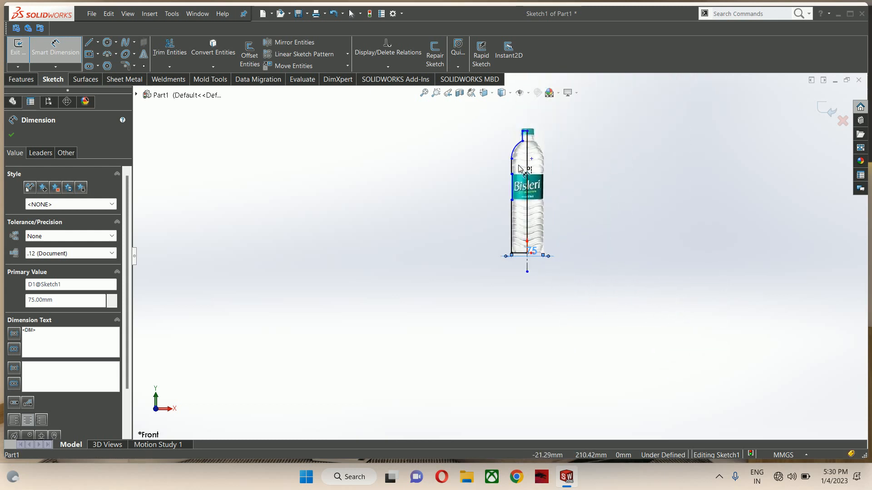
pyautogui.scroll(-4, 521, 169)
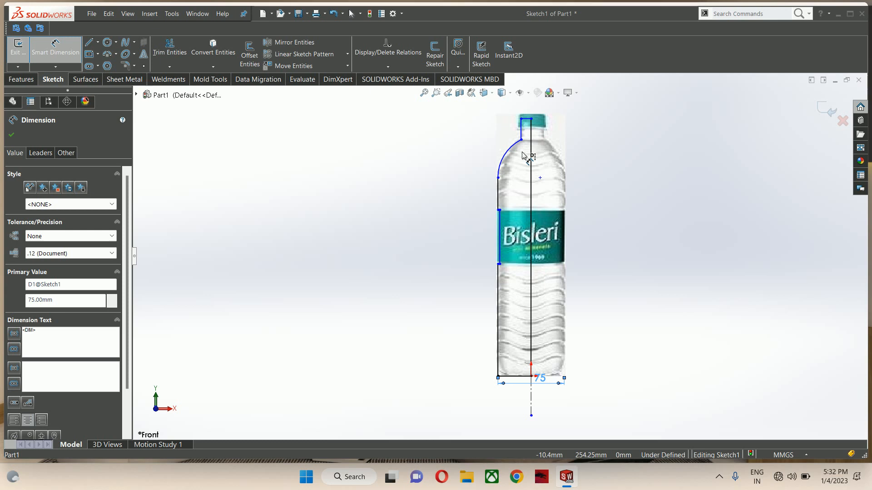
pyautogui.scroll(-2, 529, 229)
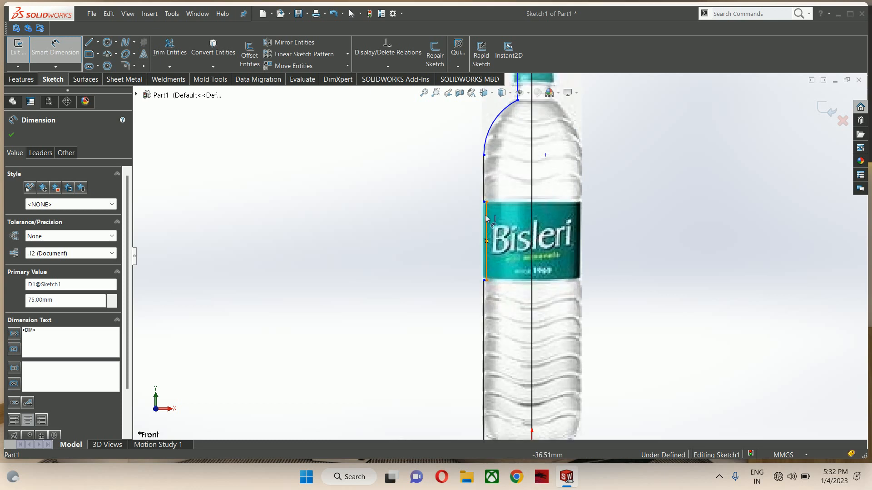
pyautogui.click(485, 219)
pyautogui.scroll(2, 610, 247)
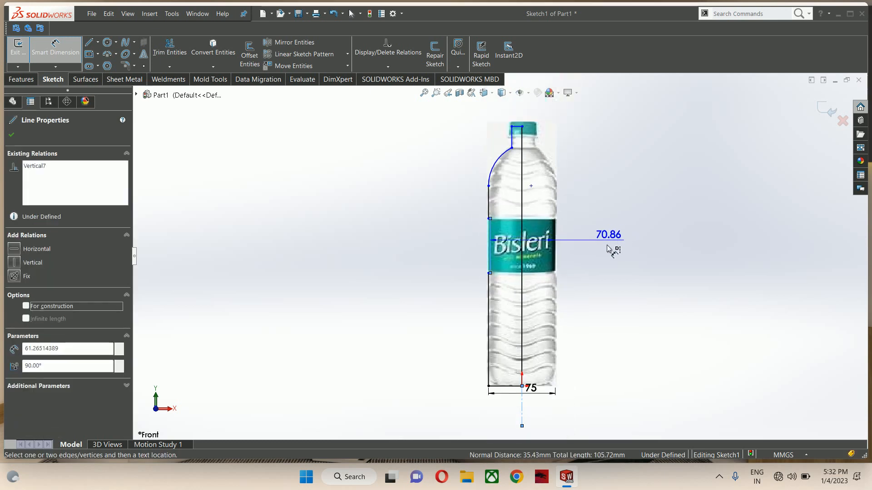
pyautogui.scroll(-3, 556, 318)
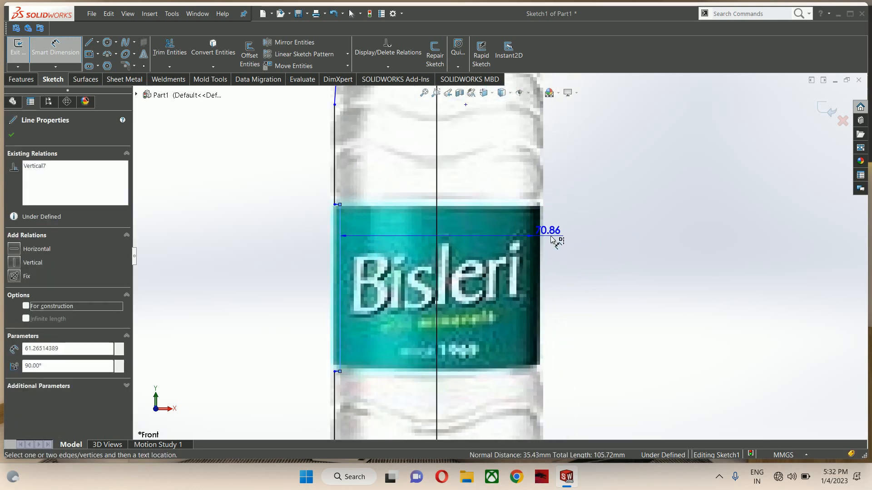
pyautogui.click(647, 265)
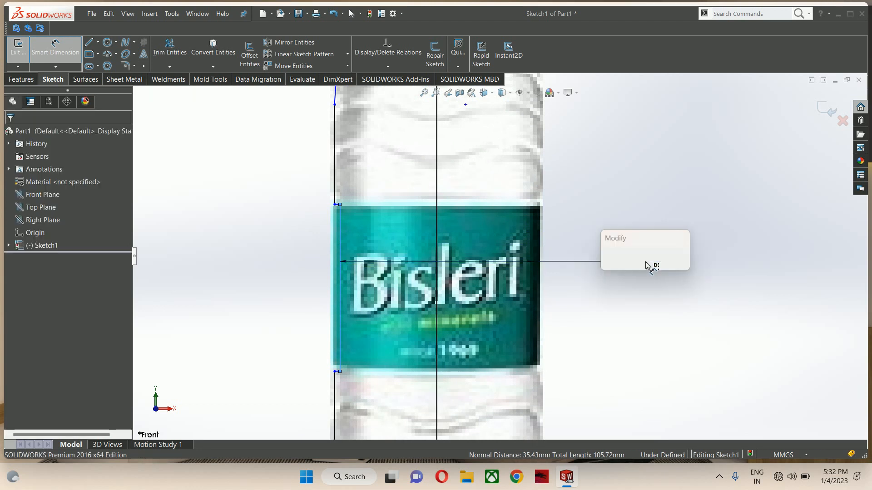
pyautogui.write('72')
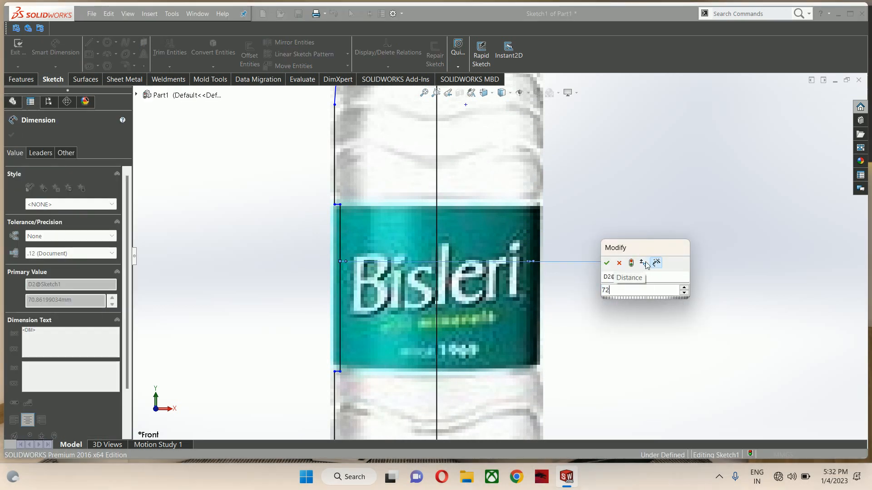
pyautogui.press('Return')
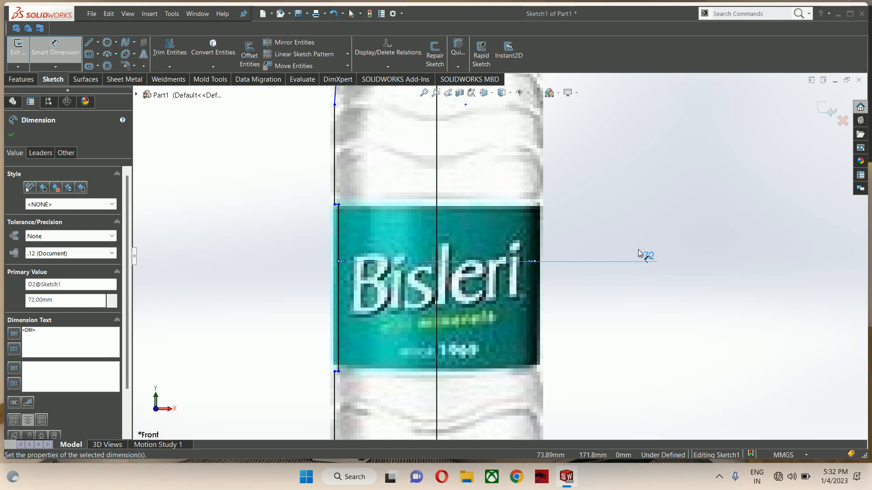
# Step: Dimension the total height of the bottle profile along its central vertical line as 290 mm
pyautogui.scroll(5, 500, 271)
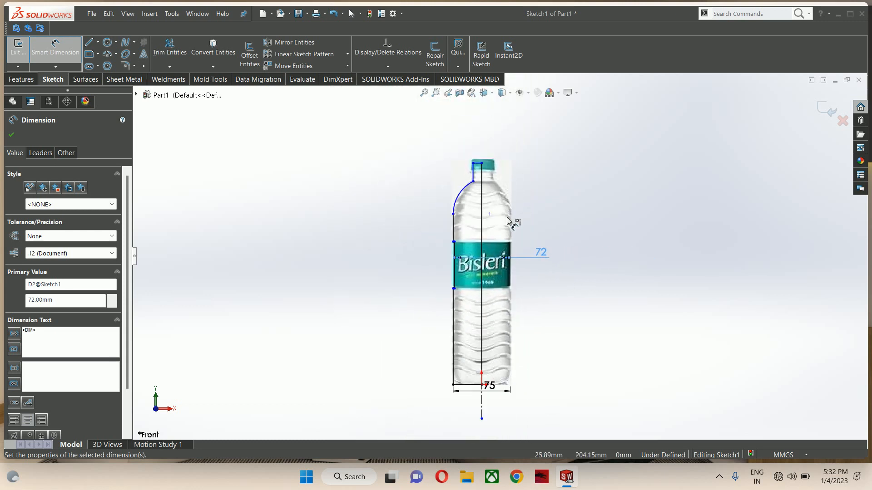
pyautogui.scroll(-3, 490, 239)
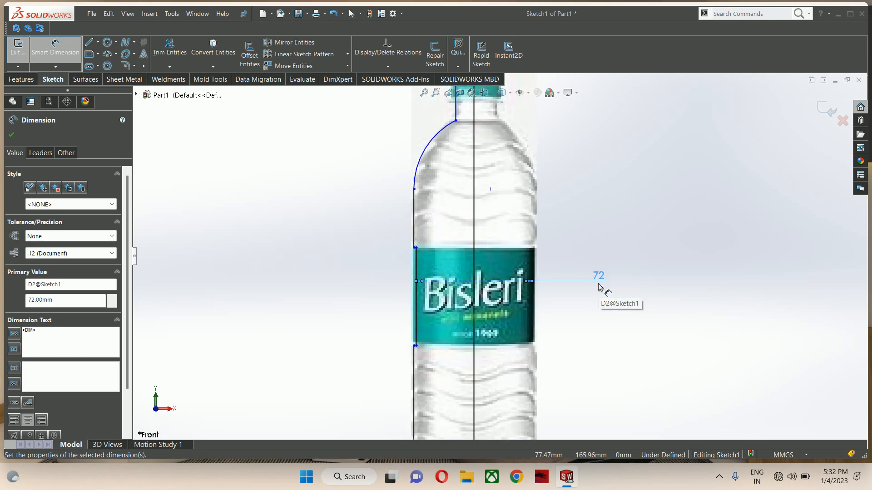
pyautogui.scroll(3, 446, 198)
pyautogui.scroll(-4, 517, 219)
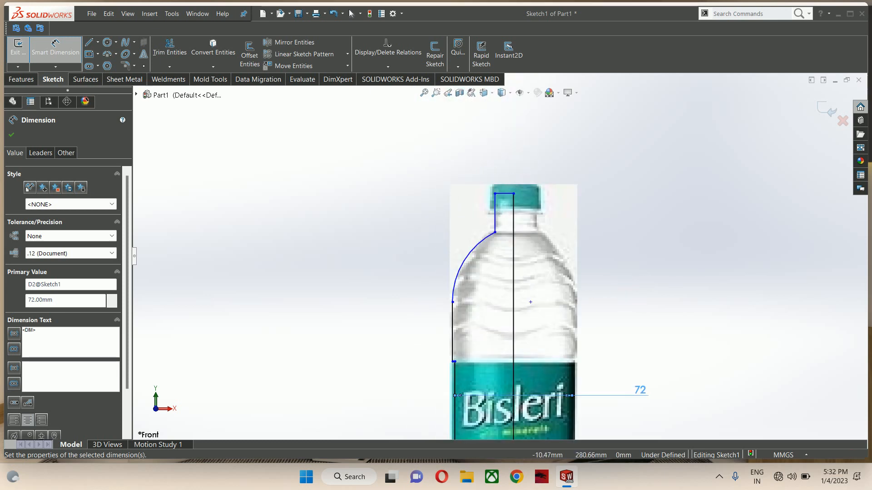
pyautogui.press('Escape')
pyautogui.scroll(4, 517, 219)
pyautogui.click(504, 263)
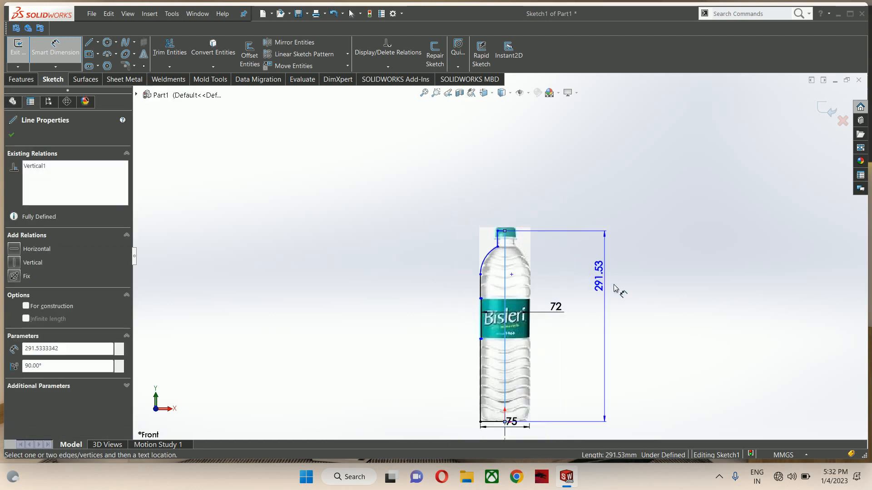
pyautogui.click(615, 304)
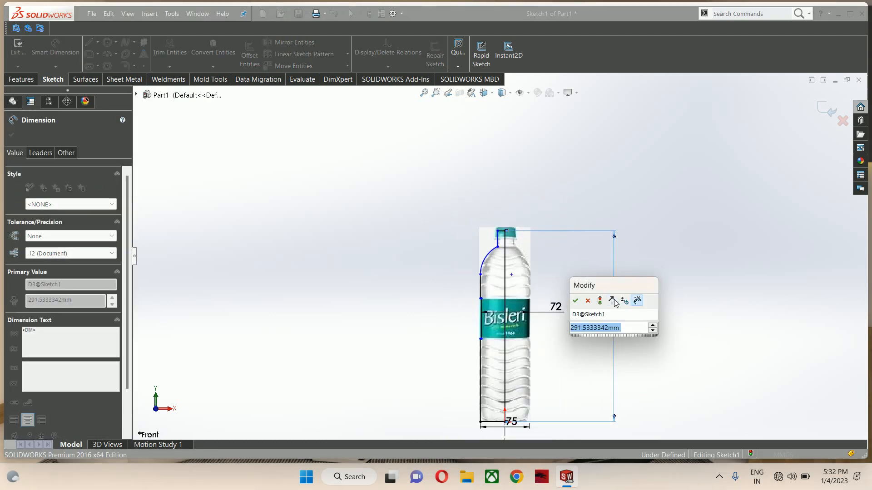
pyautogui.write('290')
pyautogui.press('Return')
pyautogui.scroll(-5, 506, 229)
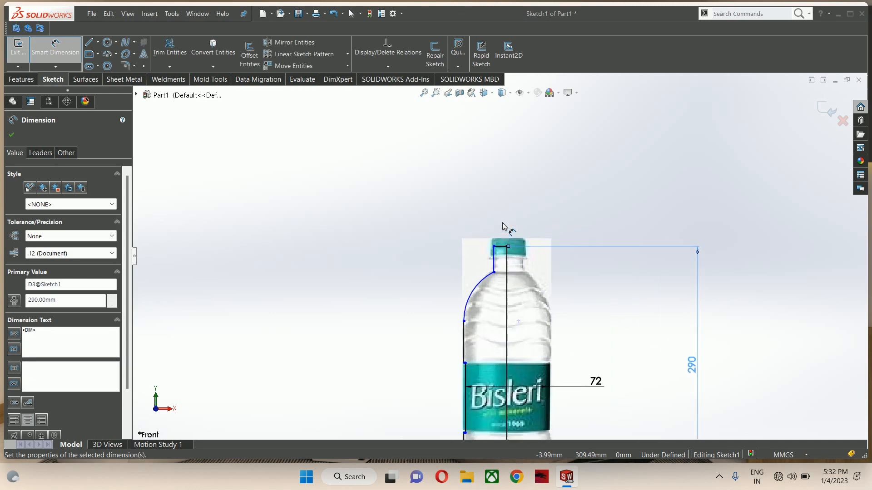
pyautogui.press('Escape')
# Step: Dimension the full width of the neck at the cap's top as 25 mm, doubled across the vertical centerline
pyautogui.scroll(6, 499, 272)
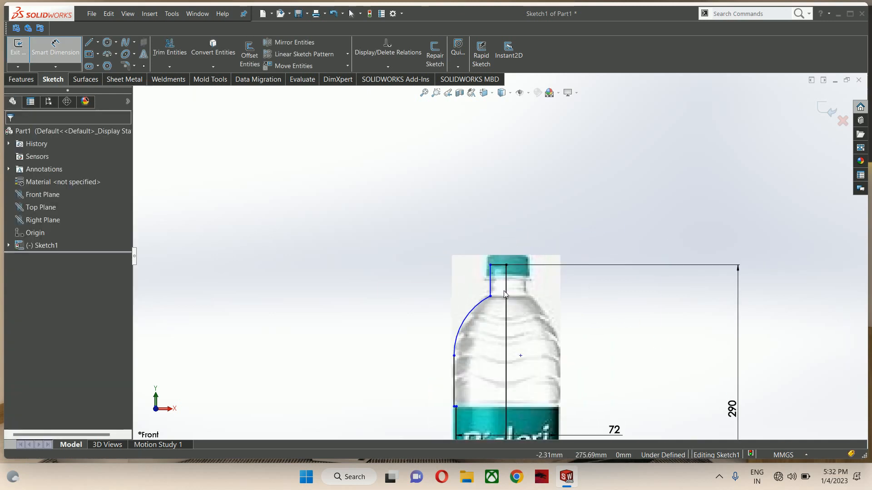
pyautogui.press('d')
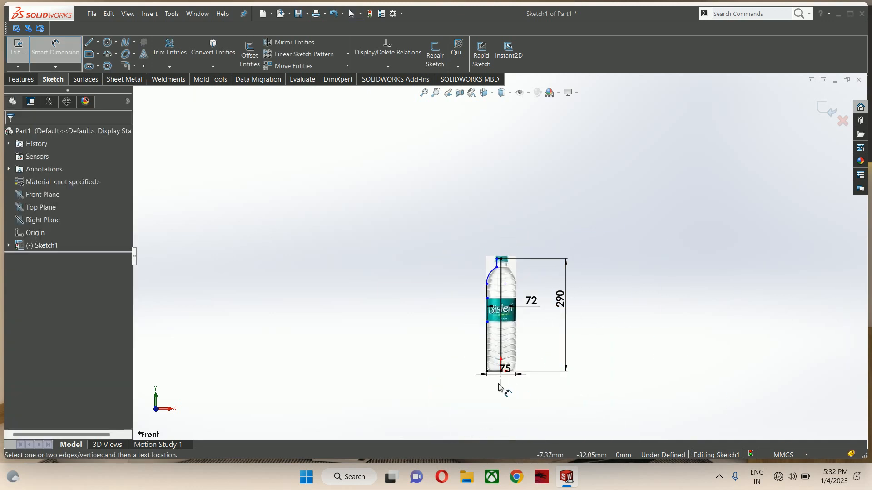
pyautogui.click(501, 381)
pyautogui.scroll(-3, 495, 269)
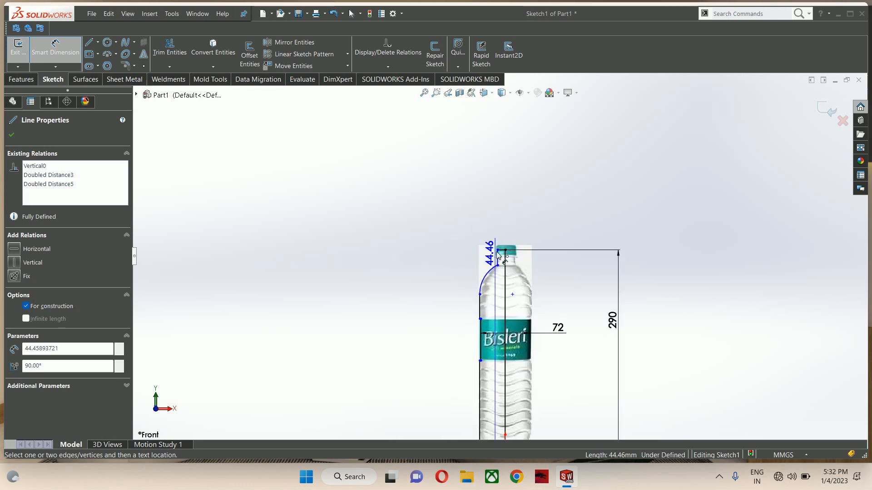
pyautogui.click(498, 259)
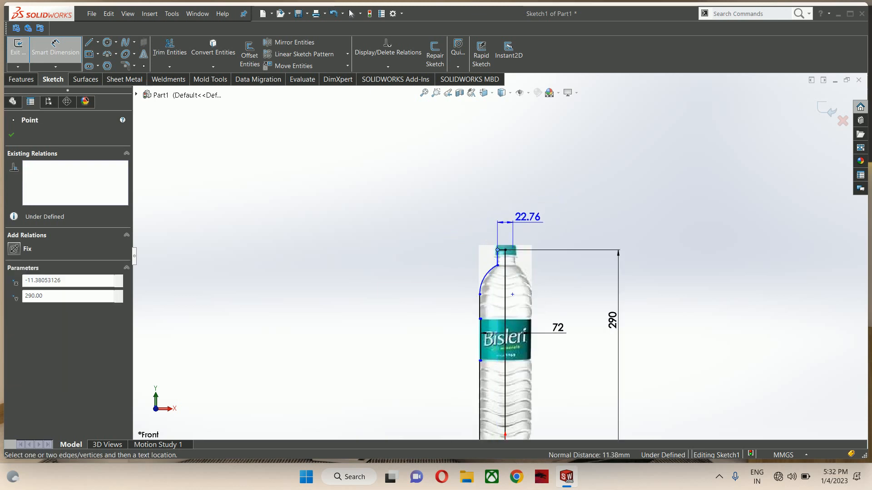
pyautogui.click(529, 226)
pyautogui.write('25')
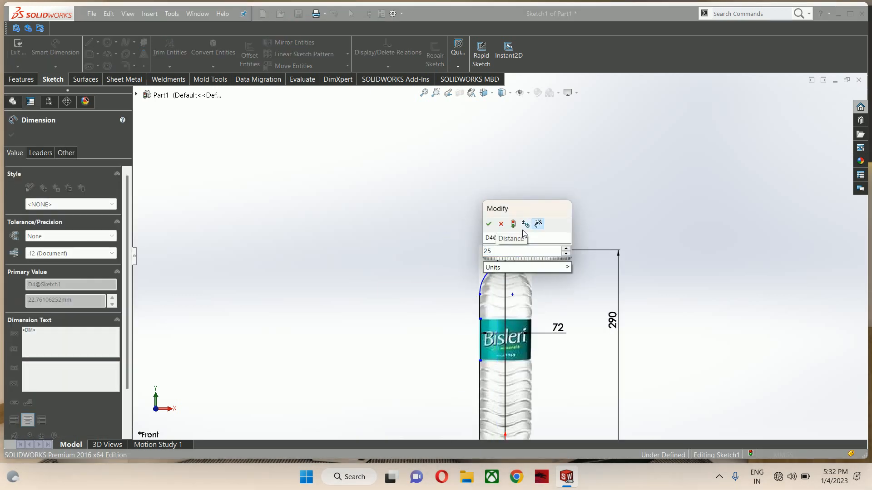
pyautogui.press('Return')
# Step: Dimension the vertical neck line between the profile's top and the shoulder arc as 23 mm
pyautogui.scroll(-3, 496, 263)
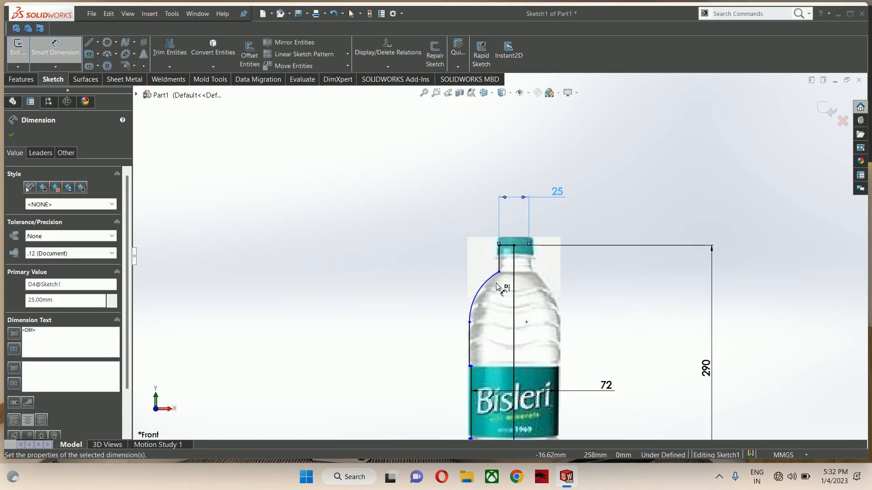
pyautogui.click(499, 260)
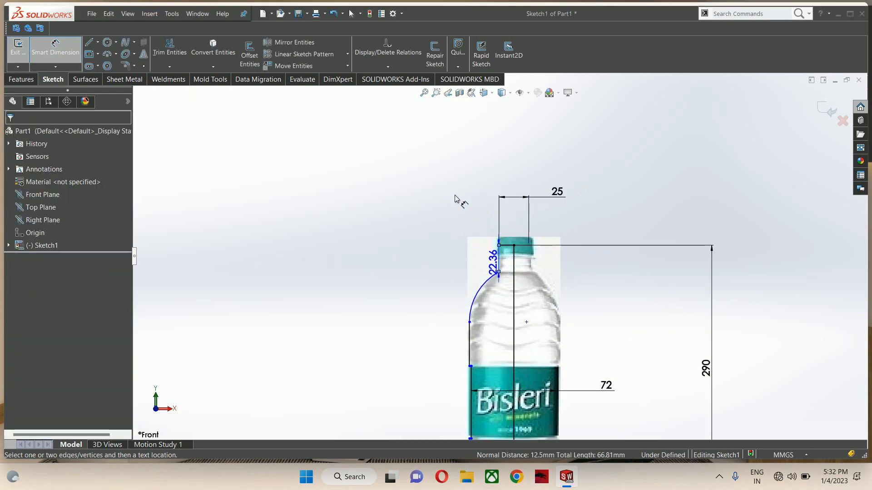
pyautogui.click(439, 200)
pyautogui.write('23')
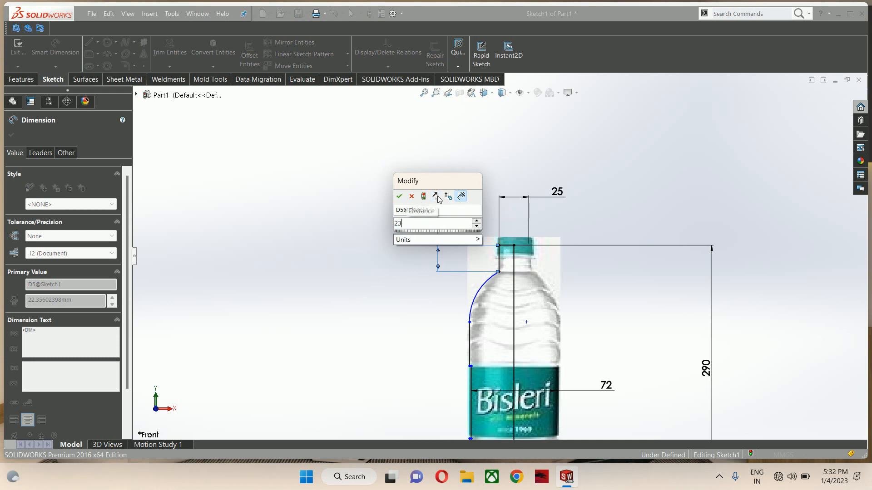
pyautogui.press('Return')
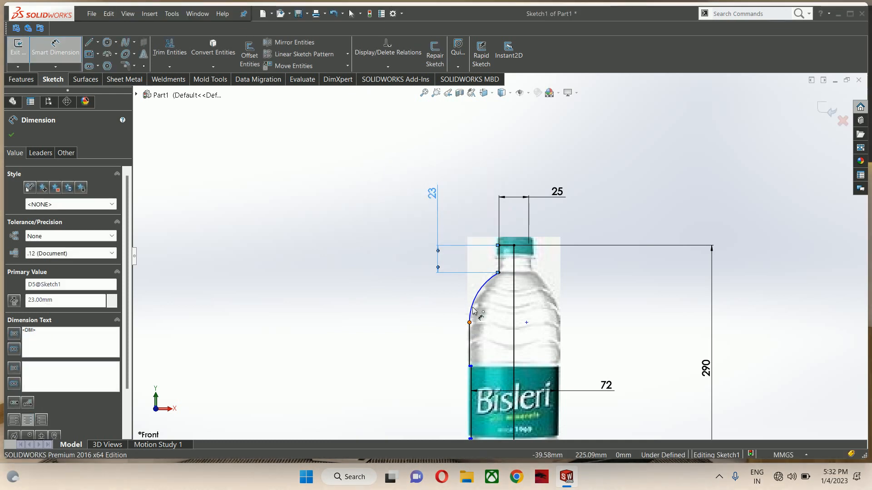
# Step: Dimension the vertical distance between the shoulder arc's two endpoints and set it to 45 mm
pyautogui.click(469, 322)
pyautogui.click(499, 272)
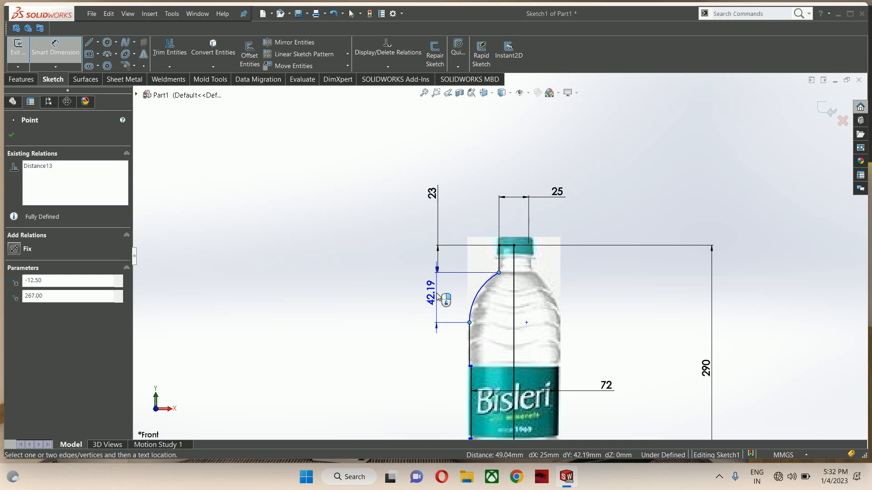
pyautogui.click(437, 297)
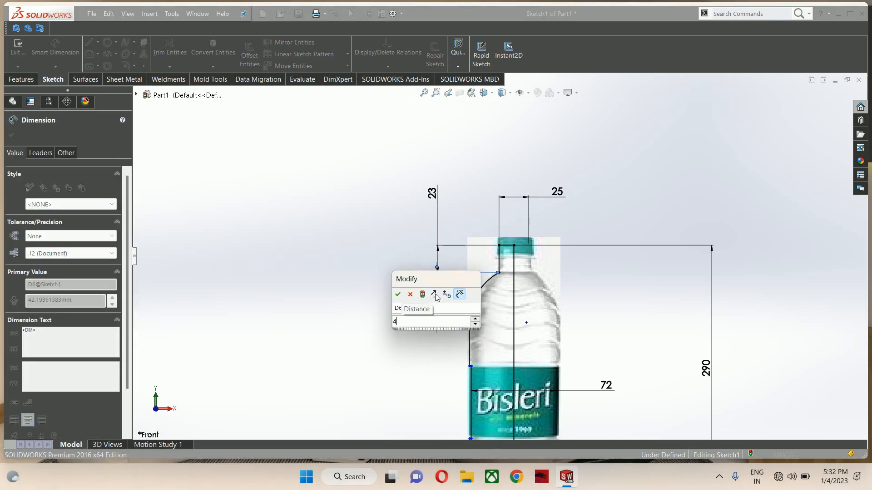
pyautogui.press('Return')
pyautogui.doubleClick(436, 298)
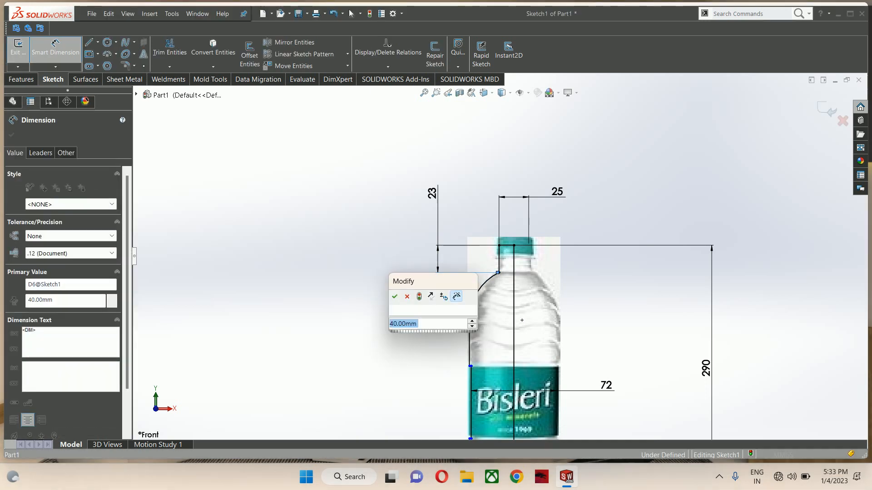
pyautogui.write('45')
pyautogui.press('Return')
pyautogui.press('Escape')
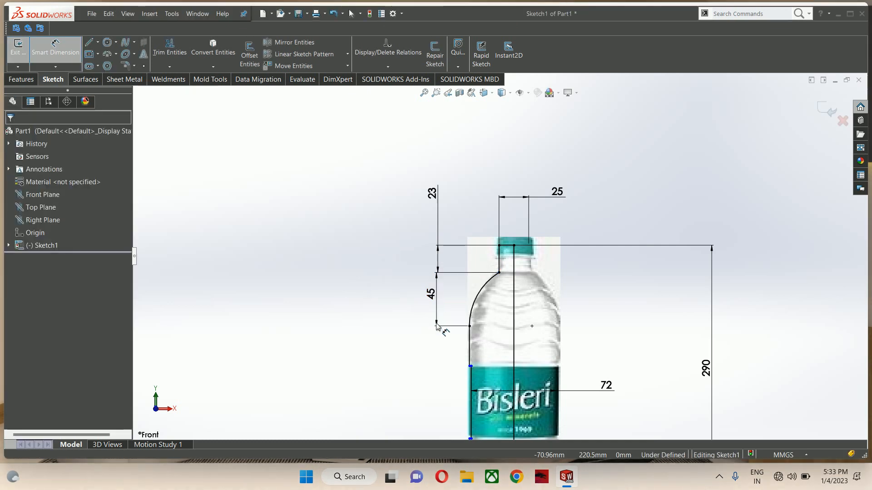
# Step: Dimension the vertical profile line between the shoulder arc and the label section as 30 mm
pyautogui.scroll(3, 498, 256)
pyautogui.press('d')
pyautogui.scroll(-5, 467, 302)
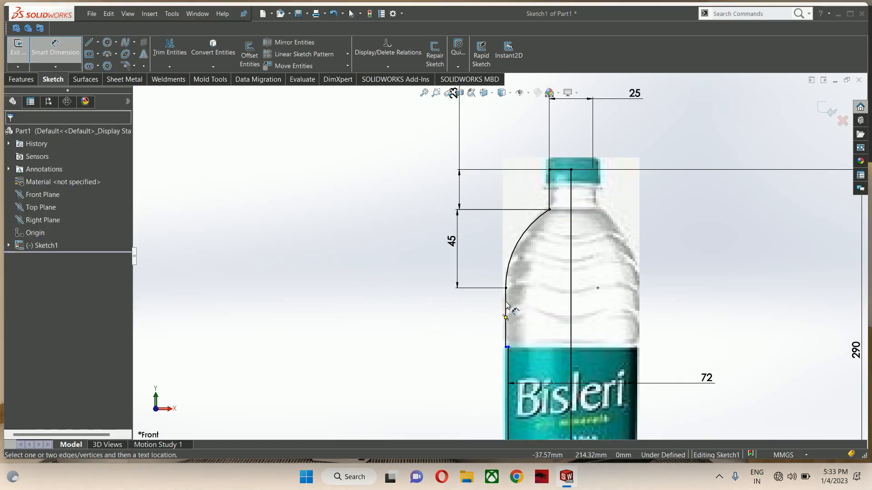
pyautogui.click(483, 307)
pyautogui.click(454, 323)
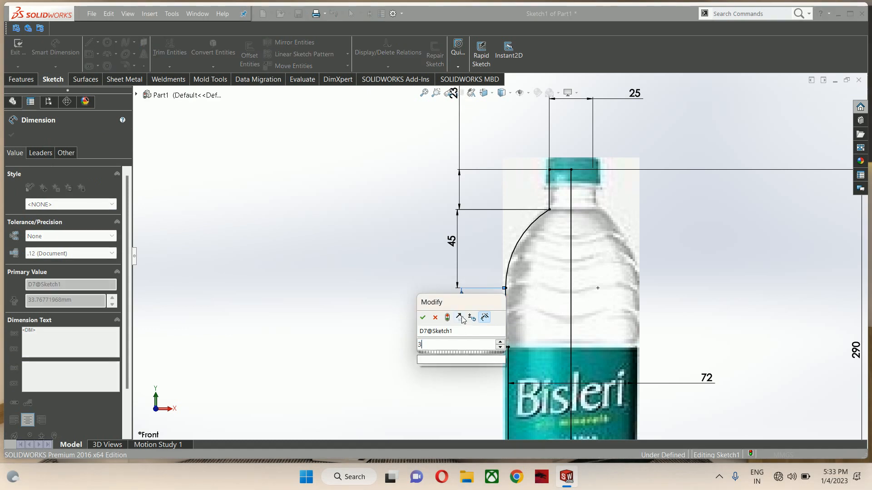
pyautogui.write('30')
pyautogui.press('Return')
# Step: Dimension the vertical profile line alongside the Bisleri label as 65 mm
pyautogui.scroll(2, 513, 281)
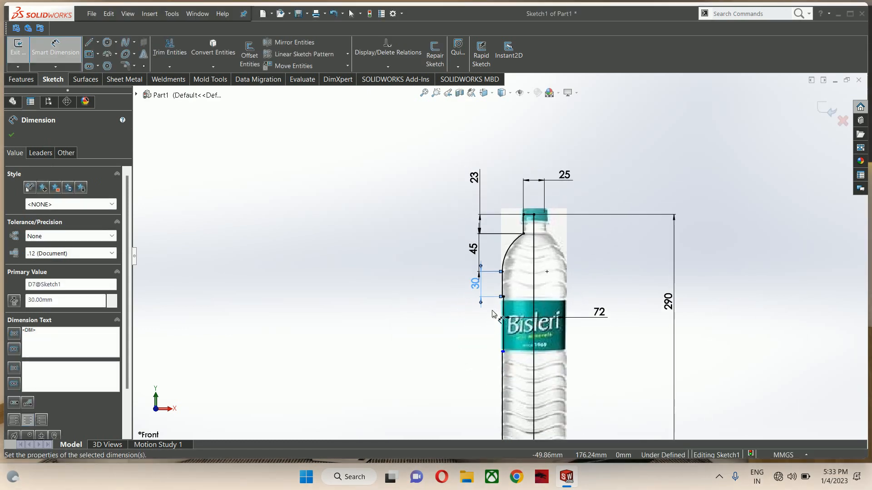
pyautogui.scroll(-2, 513, 281)
pyautogui.scroll(-1, 513, 283)
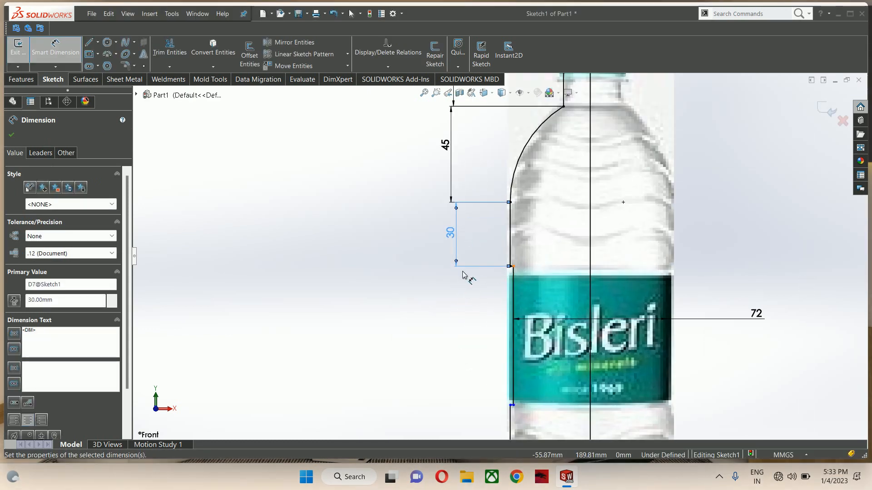
pyautogui.click(515, 290)
pyautogui.click(461, 306)
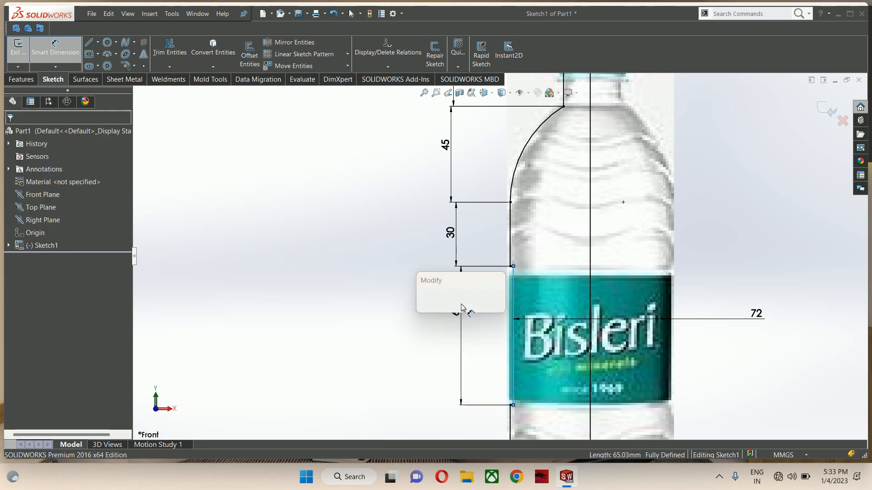
pyautogui.write('65')
pyautogui.press('Return')
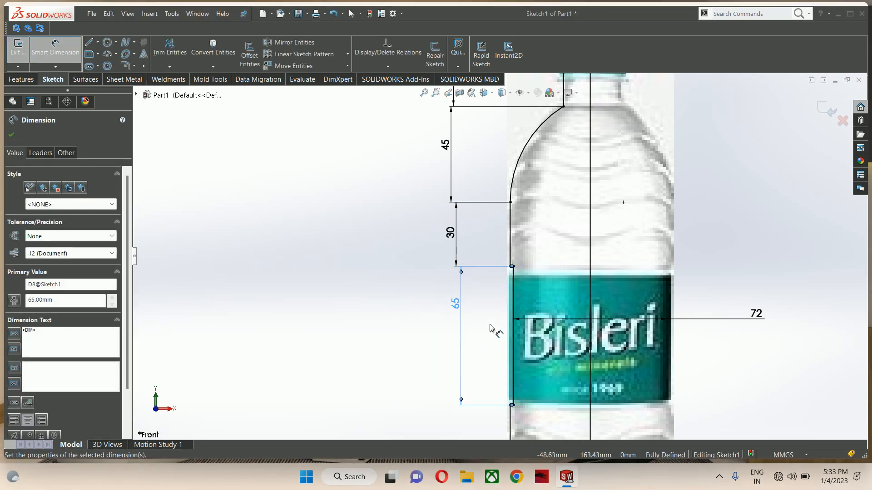
pyautogui.scroll(1, 497, 258)
pyautogui.press('Escape')
# Step: Set the height of the straight section between the shoulder arc and the label to 32 mm
pyautogui.click(459, 236)
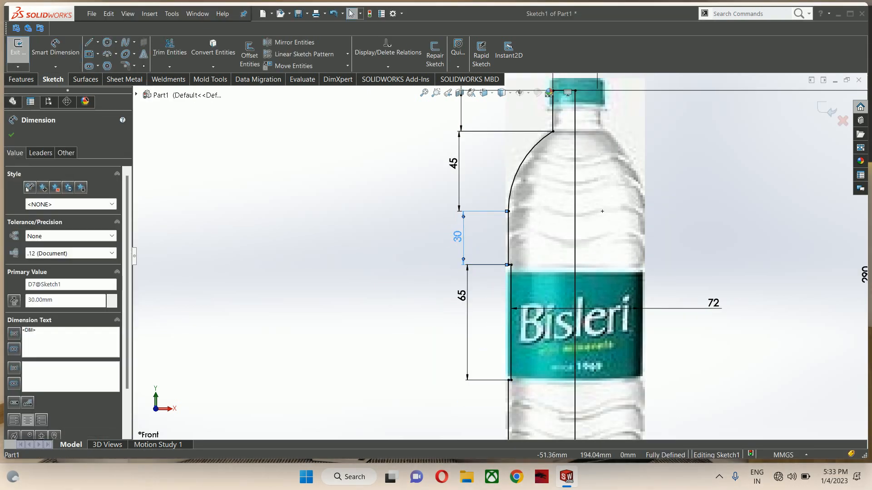
pyautogui.press('Escape')
pyautogui.scroll(-3, 512, 267)
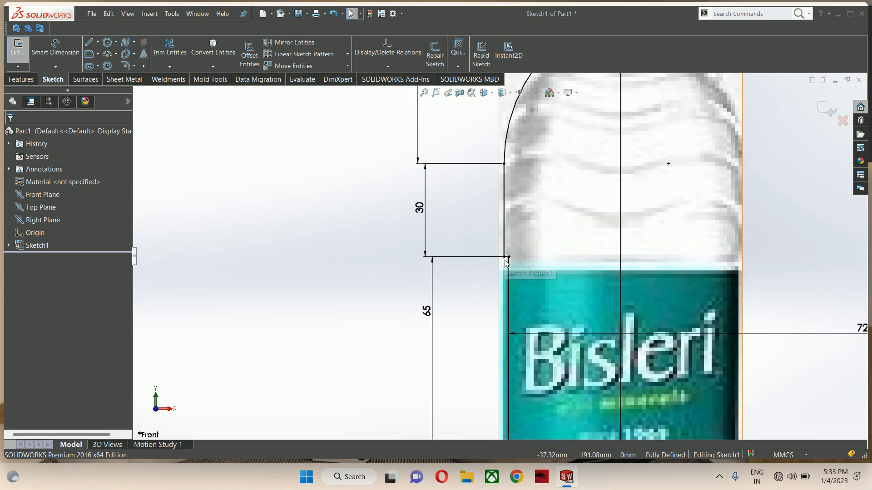
pyautogui.doubleClick(419, 208)
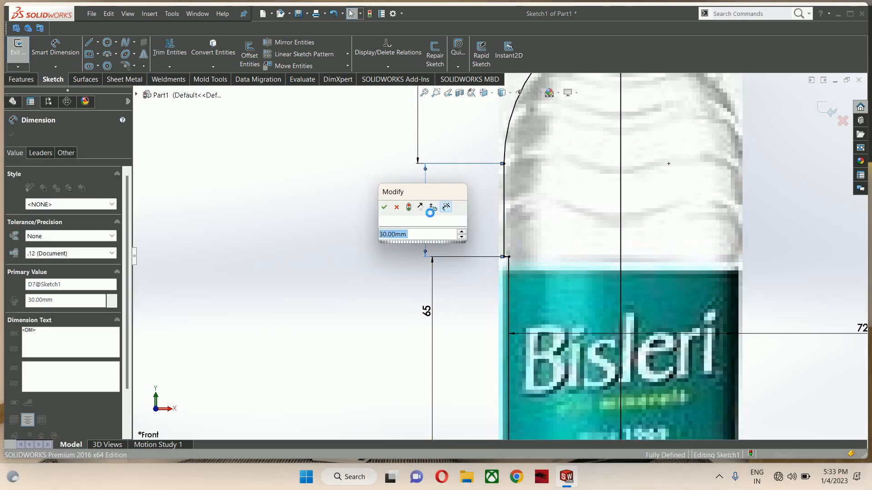
pyautogui.write('32')
pyautogui.press('Return')
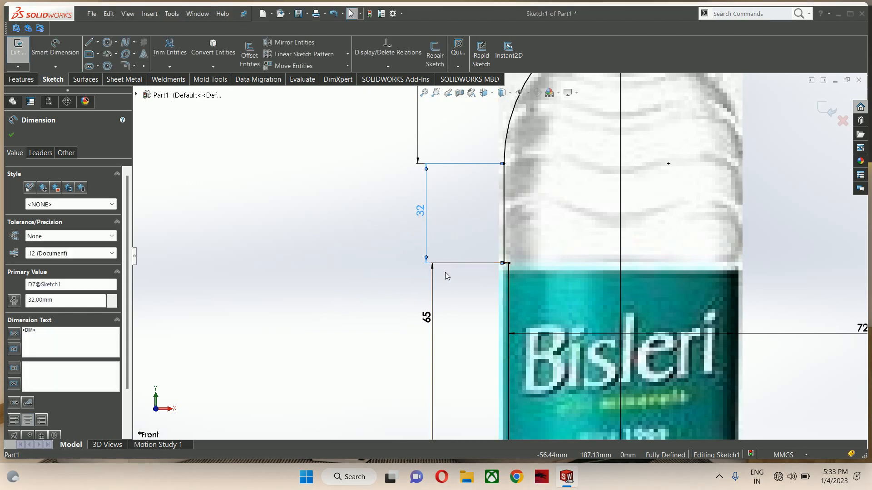
# Step: Set the height of the straight section between the shoulder arc and the label to 33 mm
pyautogui.doubleClick(422, 210)
pyautogui.write('3')
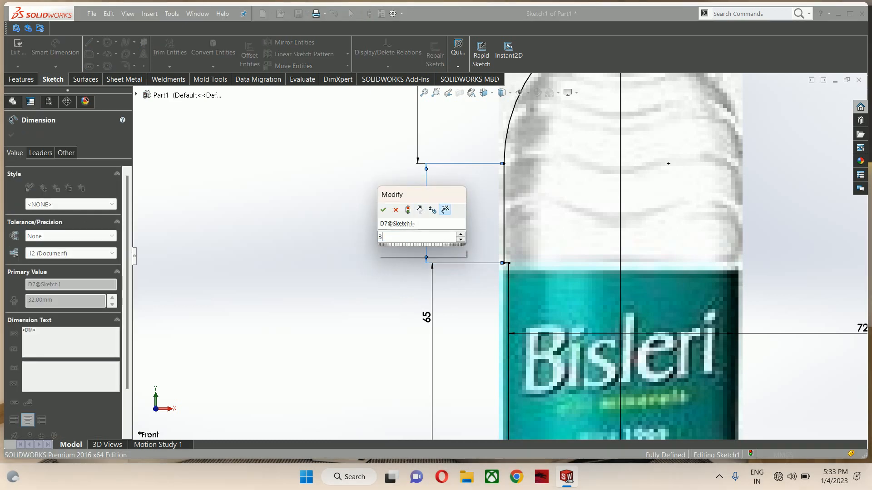
pyautogui.write('3')
pyautogui.press('Return')
pyautogui.scroll(5, 500, 261)
pyautogui.press('Escape')
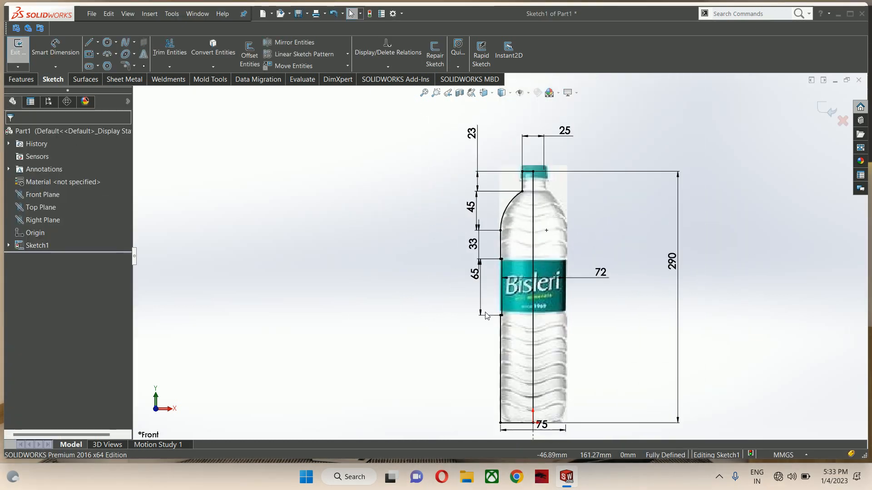
# Step: Set the height of the label section to 63 mm
pyautogui.scroll(-3, 486, 316)
pyautogui.scroll(3, 497, 250)
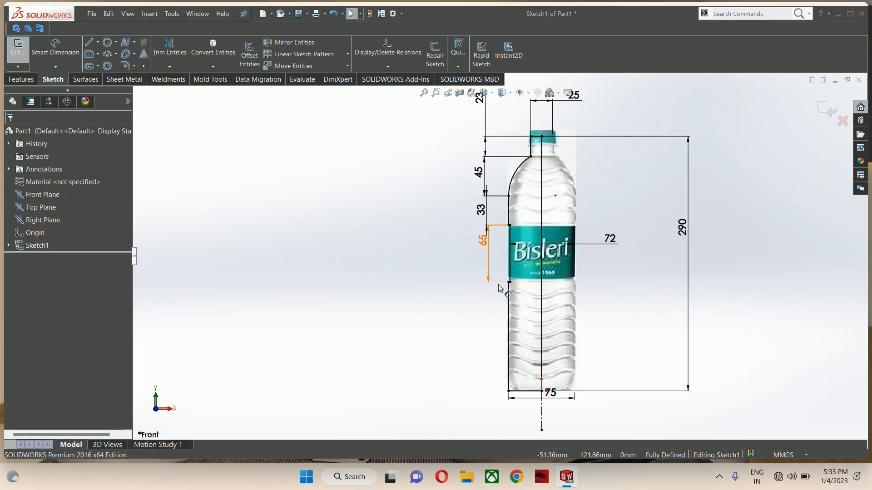
pyautogui.scroll(-3, 499, 291)
pyautogui.doubleClick(479, 198)
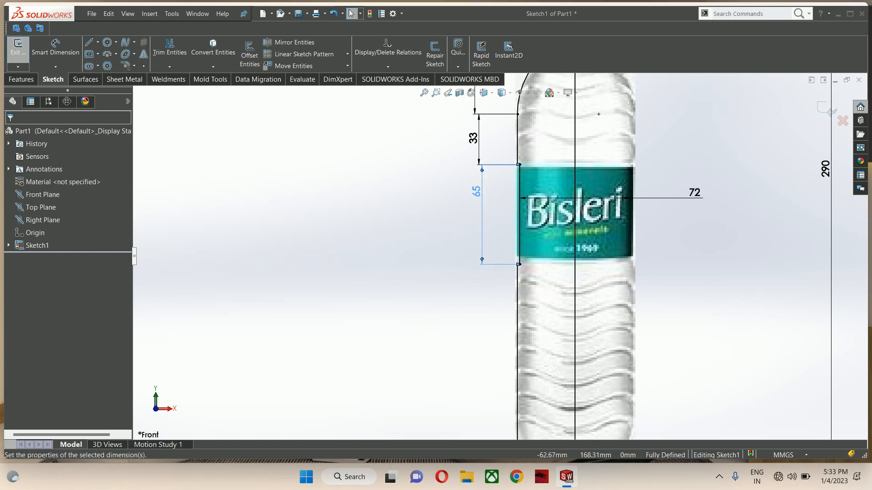
pyautogui.write('6')
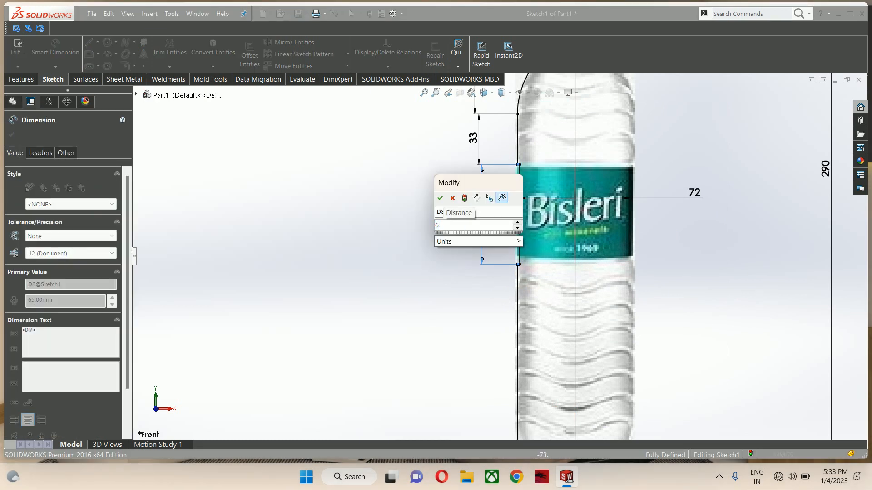
pyautogui.write('3')
pyautogui.press('Return')
pyautogui.click(420, 276)
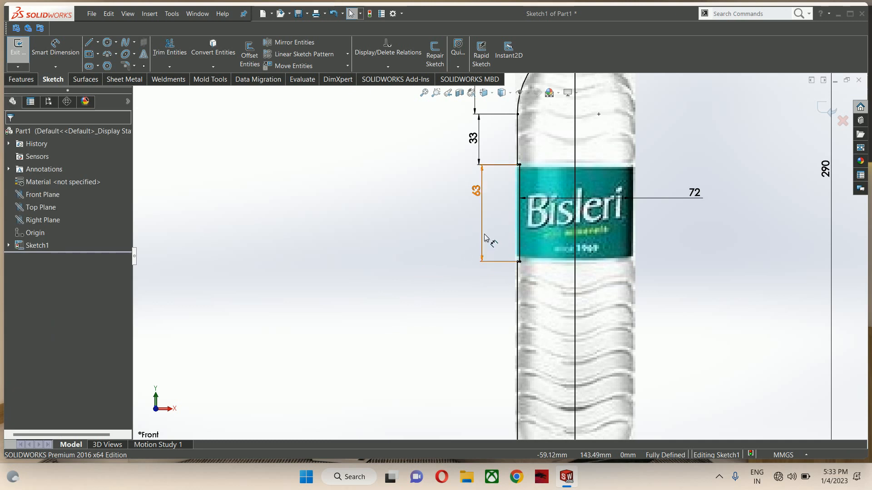
# Step: Add 10 mm sketch fillets to the profile's outer base corner and to the corner between the neck and the shoulder arc
pyautogui.scroll(3, 485, 236)
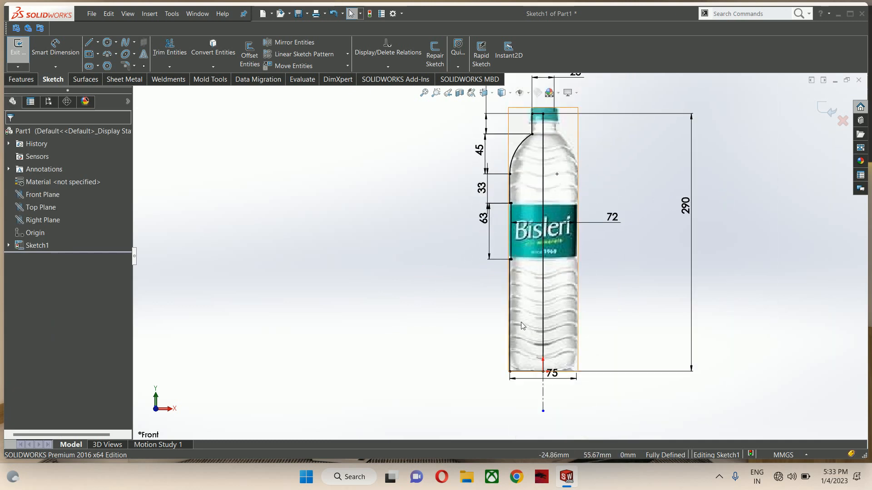
pyautogui.scroll(-4, 525, 359)
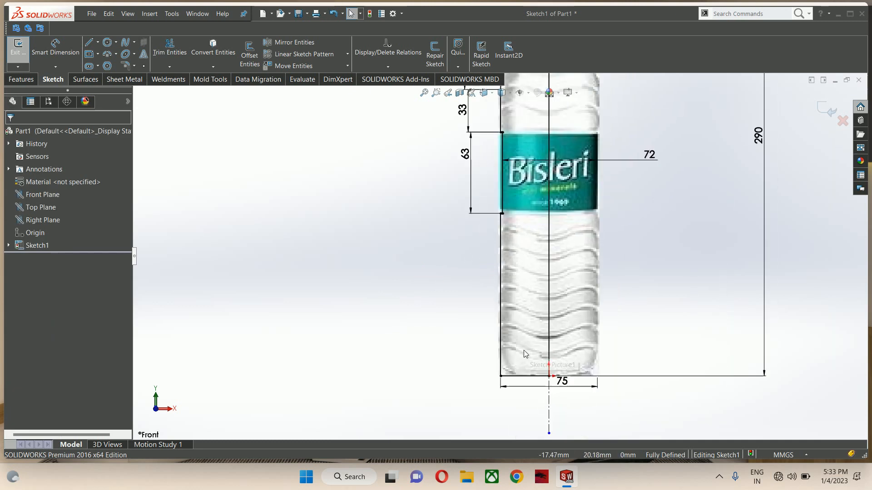
pyautogui.click(125, 68)
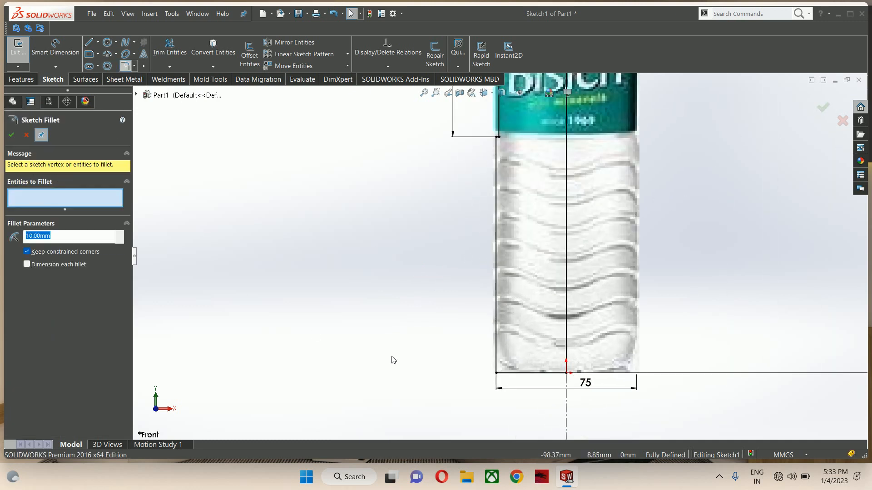
pyautogui.click(495, 373)
pyautogui.scroll(2, 518, 247)
pyautogui.scroll(2, 554, 171)
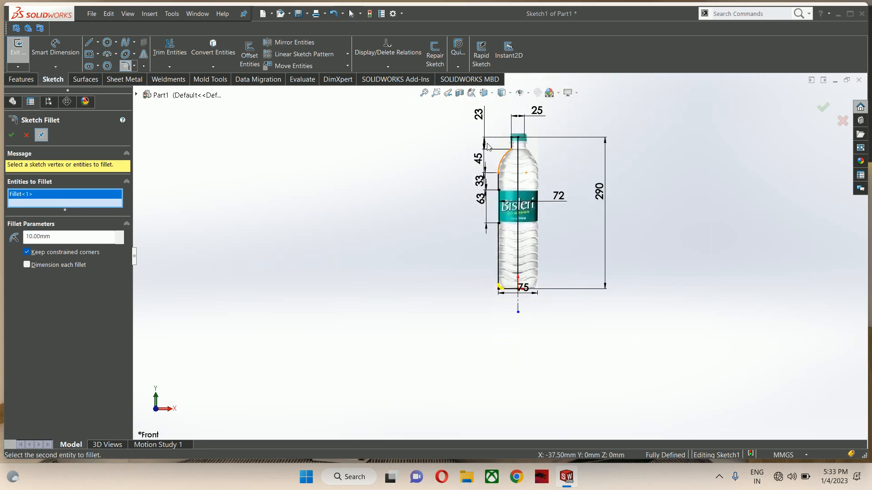
pyautogui.scroll(-5, 530, 186)
pyautogui.click(529, 180)
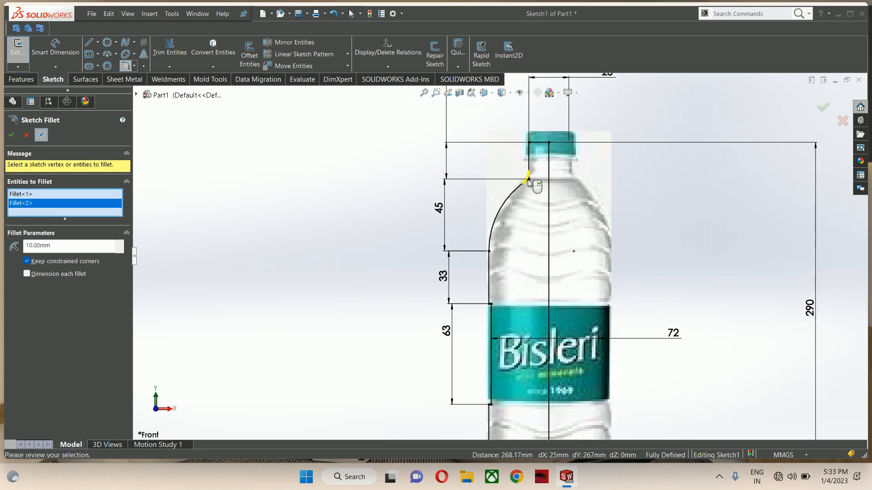
pyautogui.scroll(3, 545, 200)
pyautogui.click(822, 108)
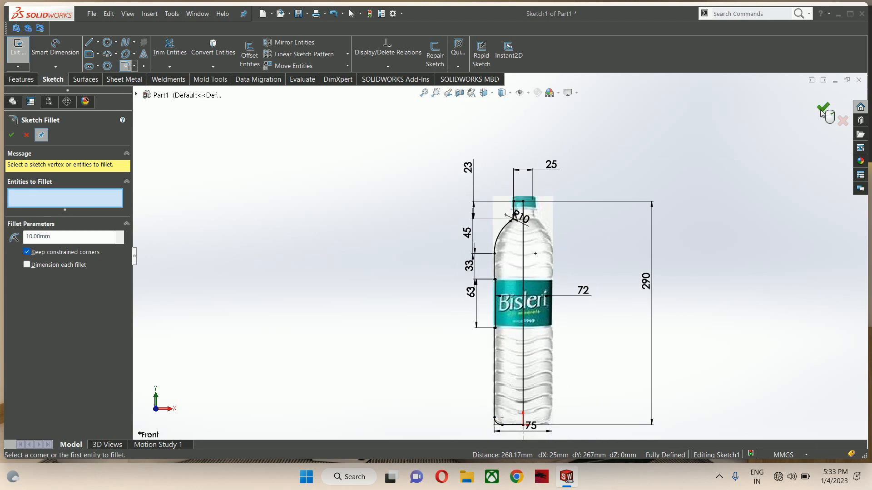
pyautogui.click(823, 110)
# Step: Exit the sketch and revolve the bottle profile 360 degrees about the vertical centerline into a solid body
pyautogui.click(827, 109)
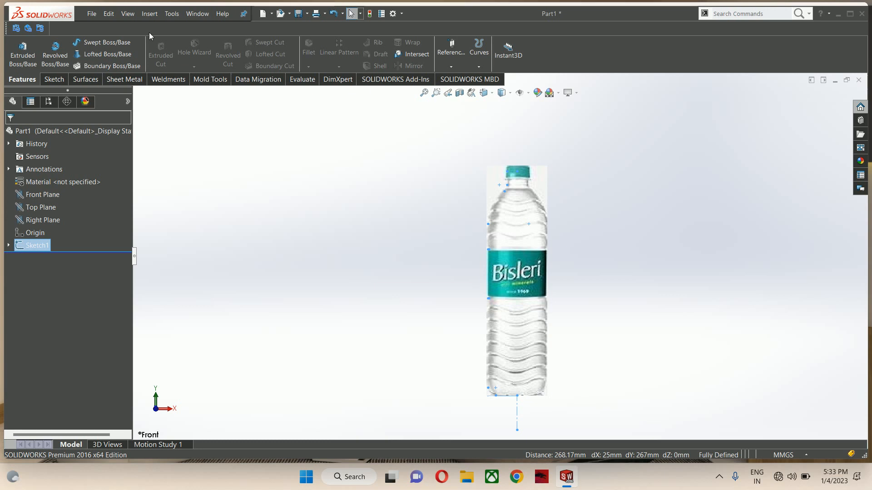
pyautogui.click(63, 56)
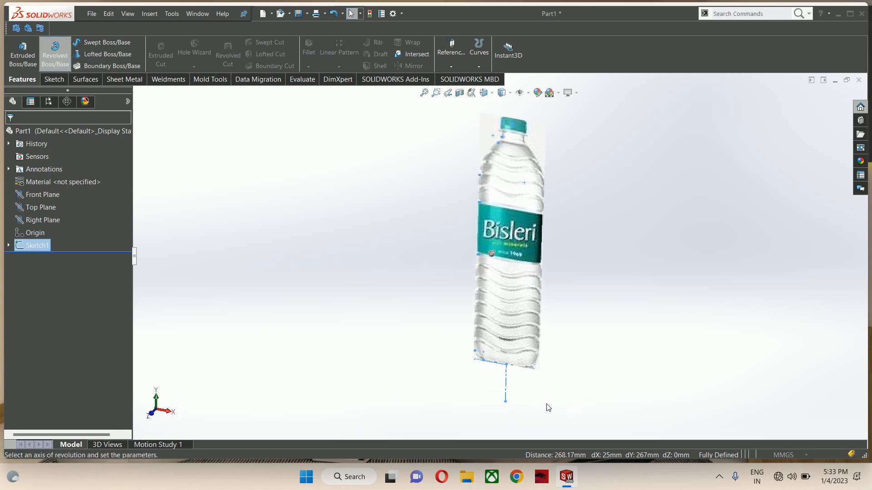
pyautogui.click(504, 366)
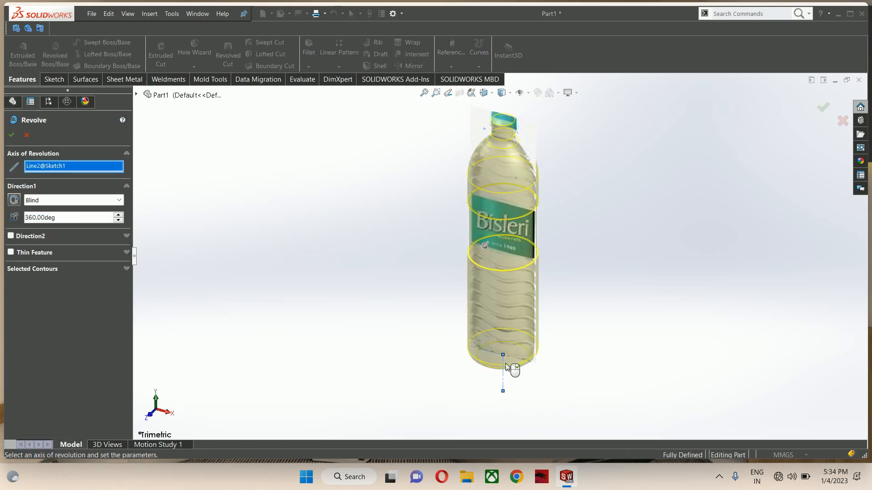
pyautogui.click(821, 110)
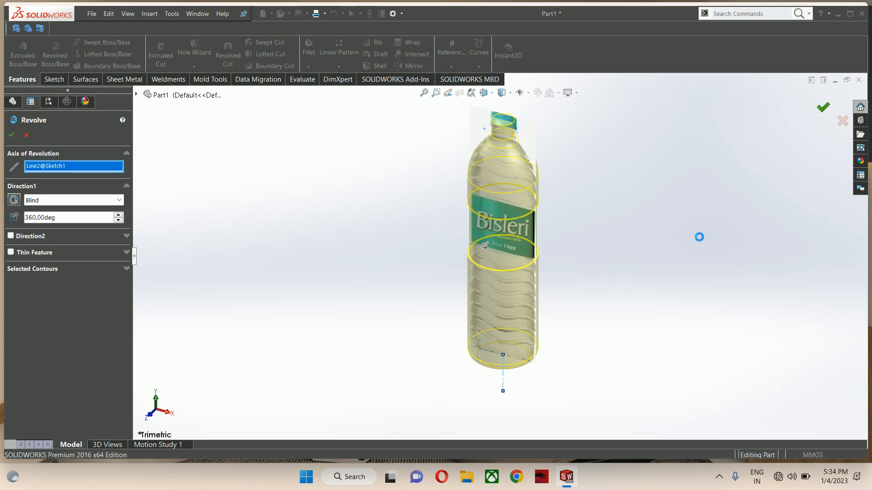
pyautogui.click(623, 302)
pyautogui.moveTo(426, 319); pyautogui.dragTo(459, 257, button='middle')
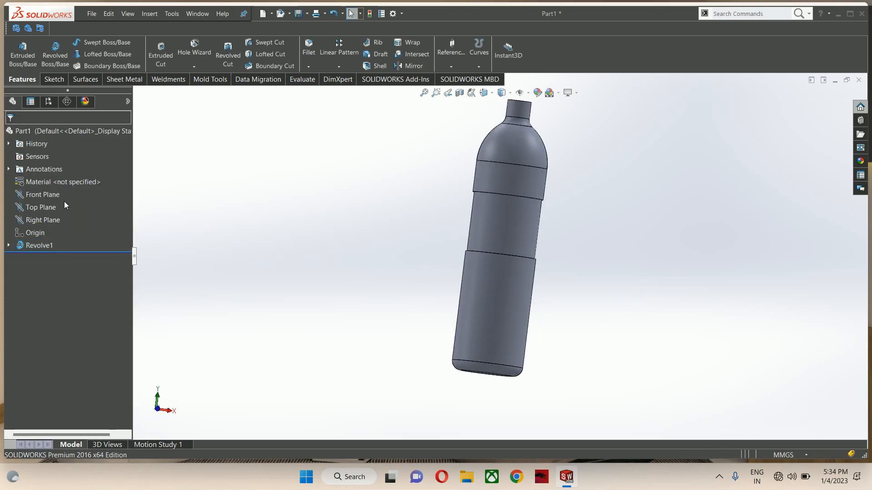
# Step: Start a new sketch on the Front Plane and view it face-on at the bottle's lower body
pyautogui.click(43, 195)
pyautogui.click(45, 182)
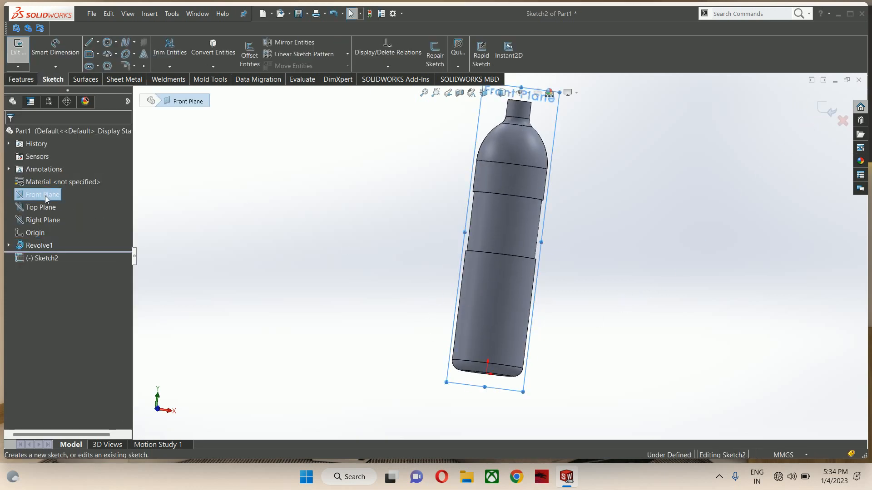
pyautogui.scroll(2, 442, 281)
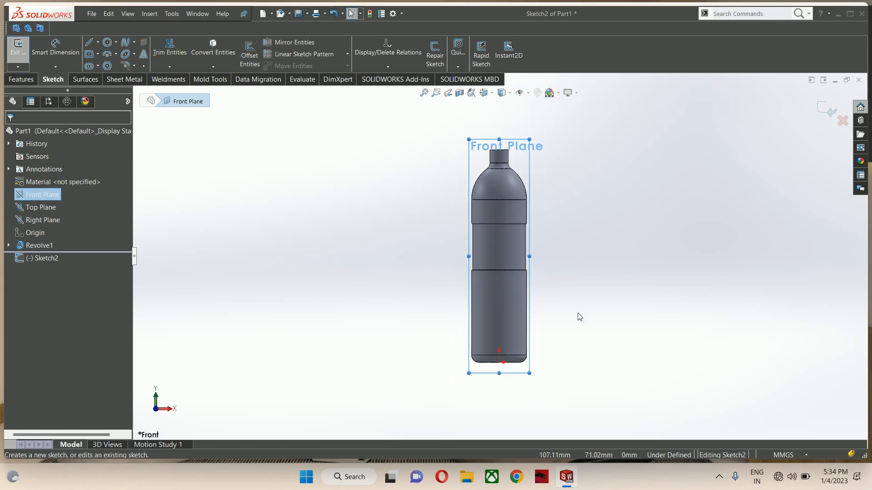
pyautogui.scroll(-2, 578, 314)
pyautogui.click(540, 282)
pyautogui.scroll(2, 536, 277)
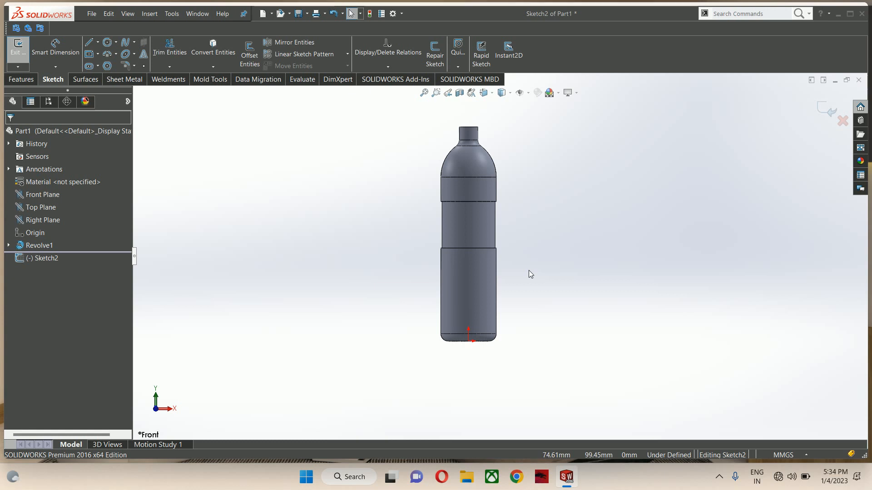
pyautogui.scroll(-3, 499, 313)
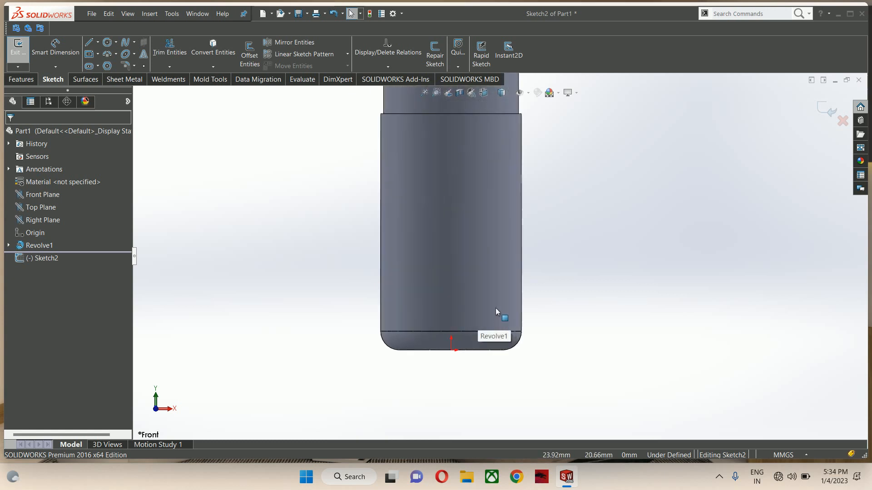
# Step: Draw a short vertical centerline from the origin up into the bottle's lower body
pyautogui.click(107, 42)
pyautogui.click(97, 43)
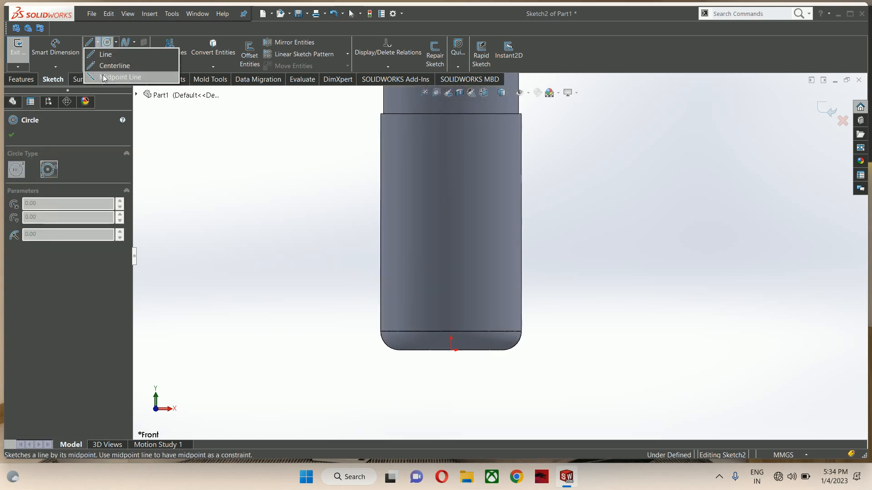
pyautogui.click(110, 66)
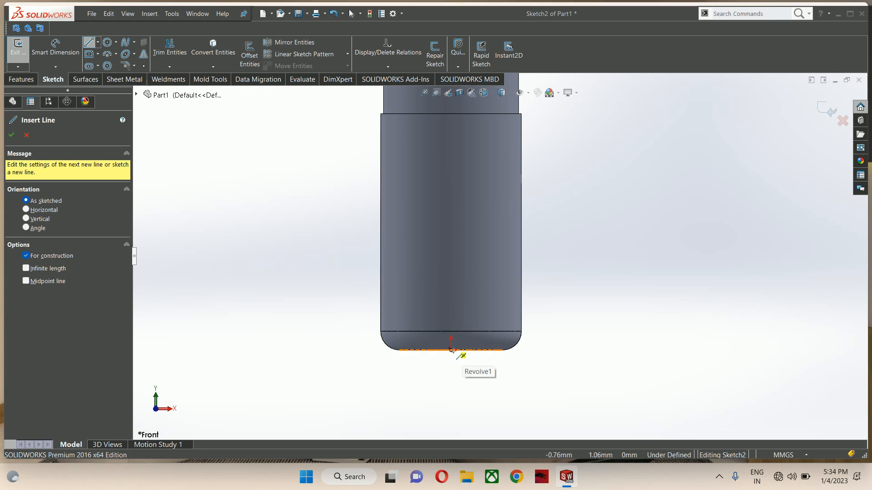
pyautogui.click(451, 350)
pyautogui.click(451, 309)
pyautogui.press('Escape')
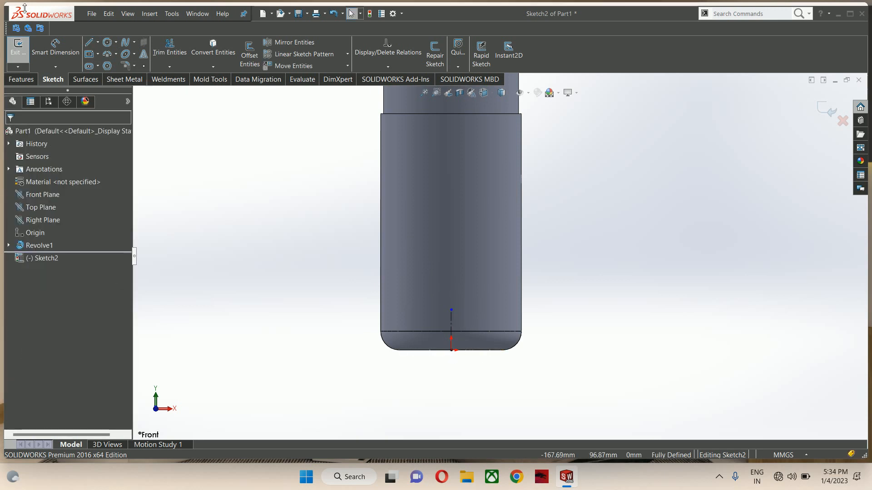
# Step: Draw a three-point spline across the lower body from one side edge to the other, passing through the centerline's upper endpoint
pyautogui.click(381, 299)
pyautogui.click(451, 310)
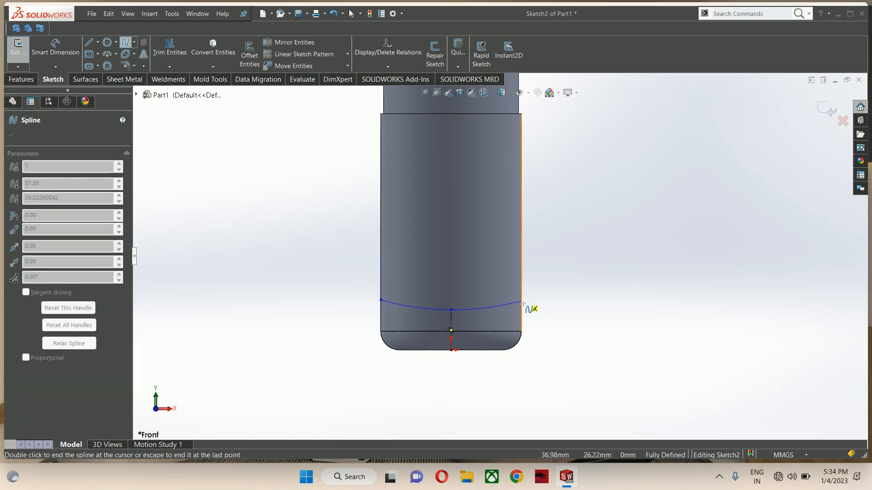
pyautogui.doubleClick(521, 300)
pyautogui.press('Escape')
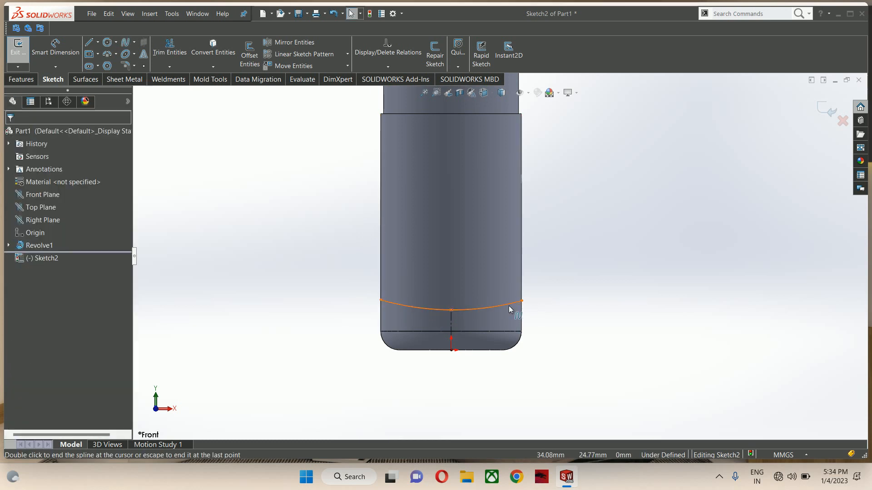
# Step: Align the spline's two end points and middle point with a Horizontal relation
pyautogui.click(381, 299)
pyautogui.keyDown('ctrl'); pyautogui.click(451, 310); pyautogui.keyUp('ctrl')
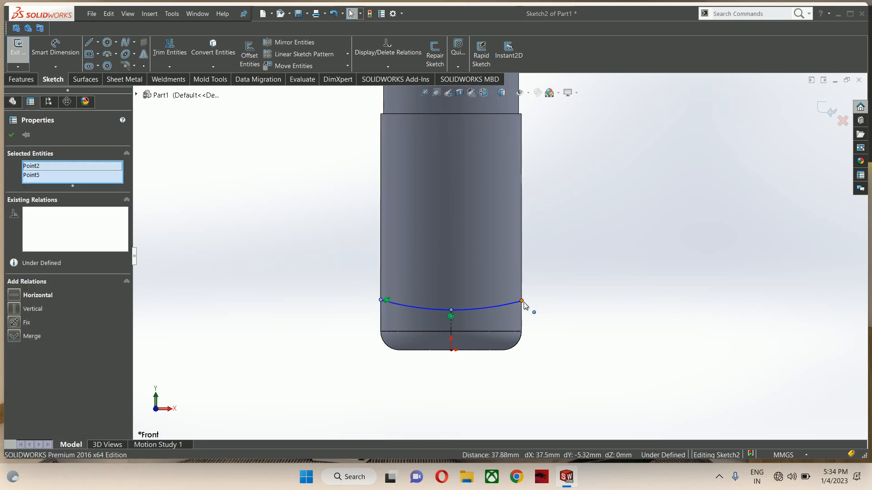
pyautogui.keyDown('ctrl'); pyautogui.click(521, 300); pyautogui.keyUp('ctrl')
pyautogui.click(548, 263)
pyautogui.click(563, 219)
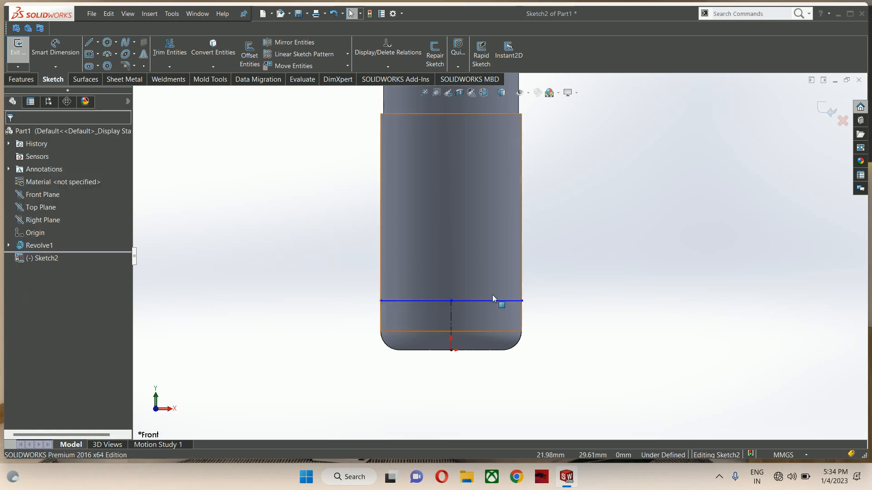
# Step: Pull the tangent handles at both spline ends down and inward to shape a roughly symmetric wave
pyautogui.scroll(-2, 413, 313)
pyautogui.click(421, 288)
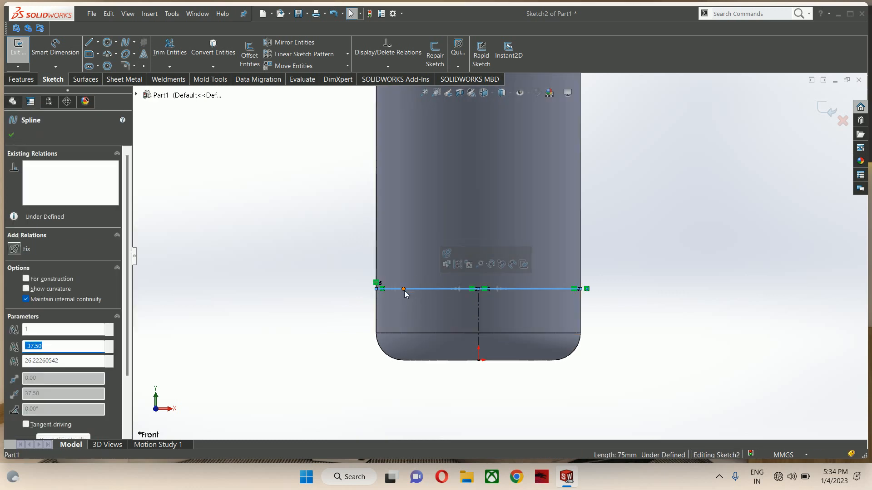
pyautogui.click(404, 289)
pyautogui.moveTo(404, 290); pyautogui.dragTo(406, 324)
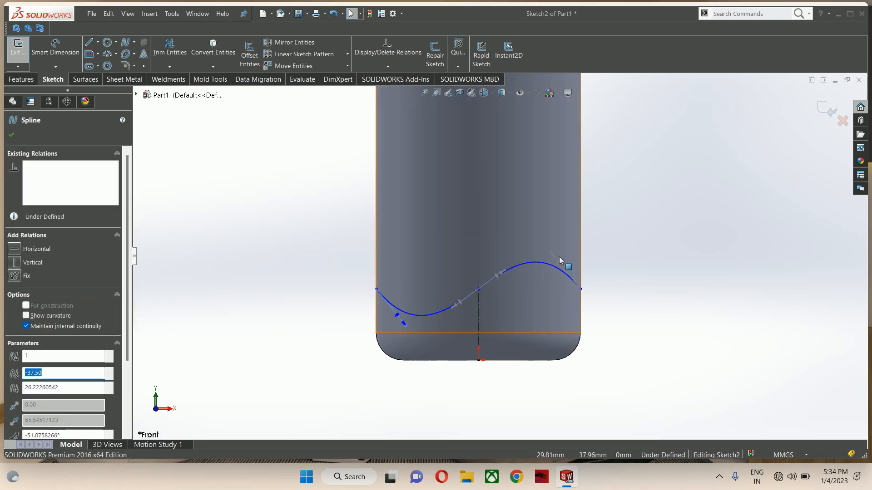
pyautogui.moveTo(551, 253); pyautogui.dragTo(559, 328)
# Step: Dimension the vertical centerline from the origin to the spline's middle point as 25 mm
pyautogui.press('d')
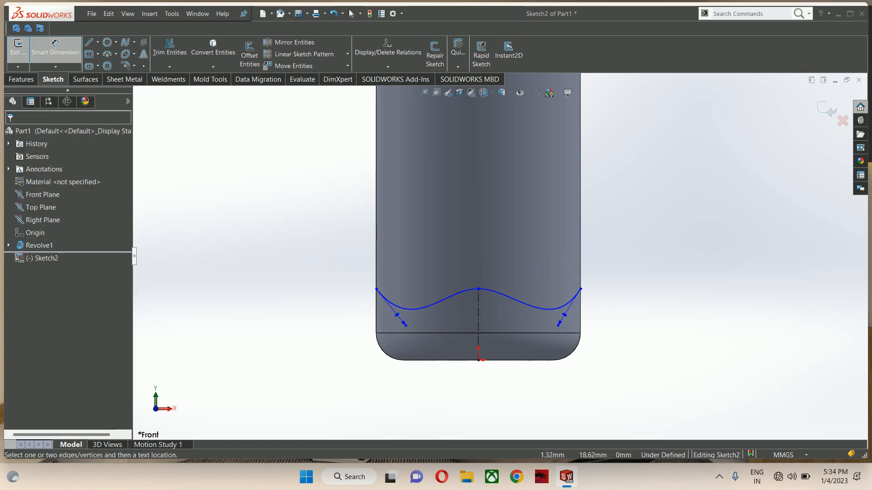
pyautogui.click(478, 318)
pyautogui.click(661, 326)
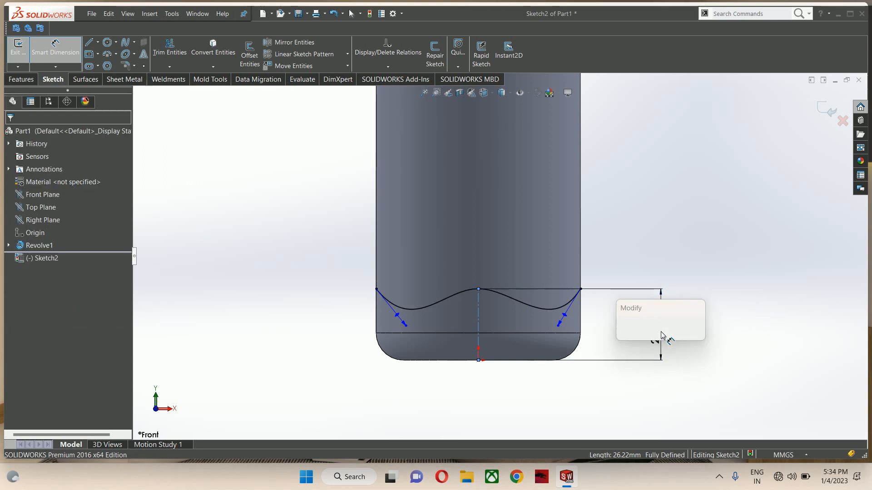
pyautogui.write('25')
pyautogui.press('Return')
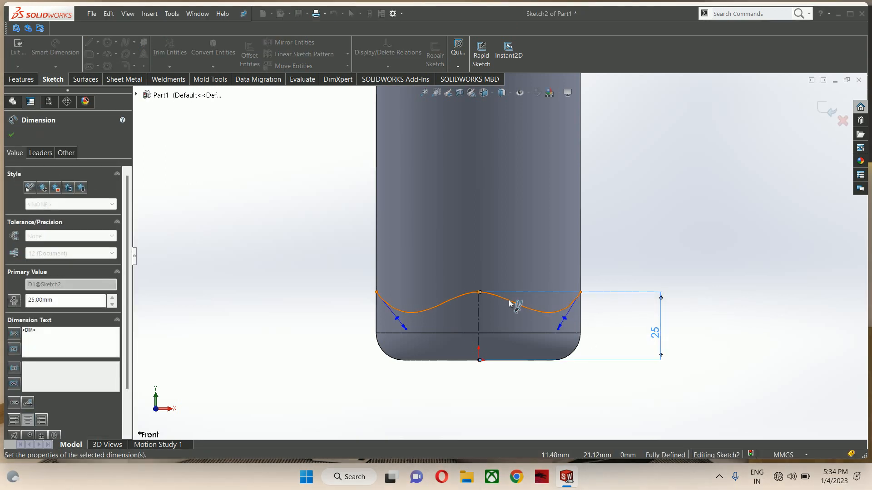
# Step: Pull the tangent handle at the spline's right end slightly further inward to adjust the wave
pyautogui.scroll(-3, 526, 299)
pyautogui.click(580, 348)
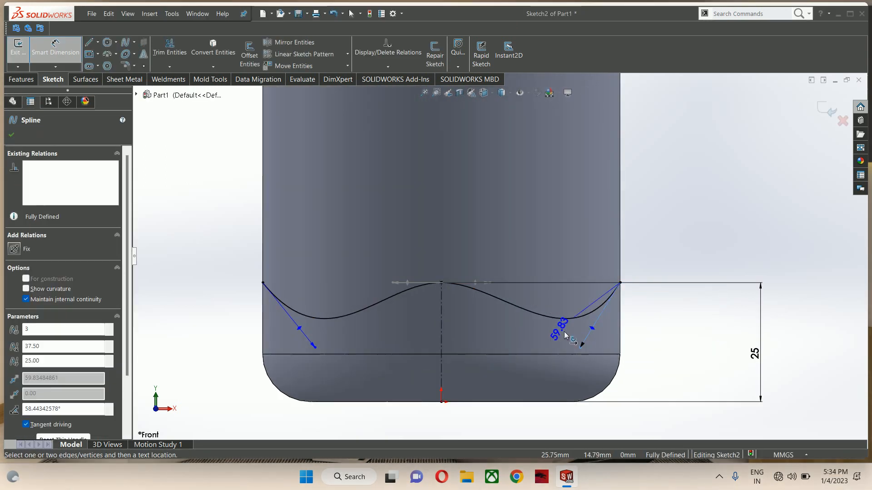
pyautogui.press('Escape')
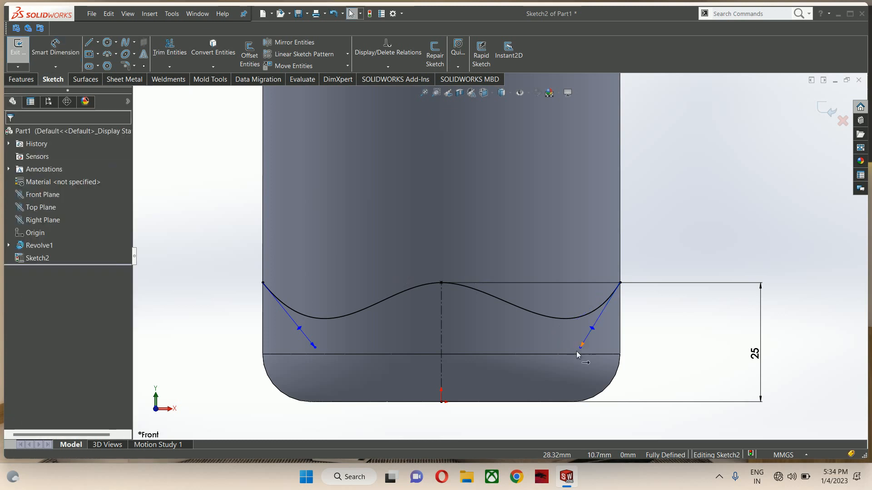
pyautogui.moveTo(580, 348); pyautogui.dragTo(561, 353)
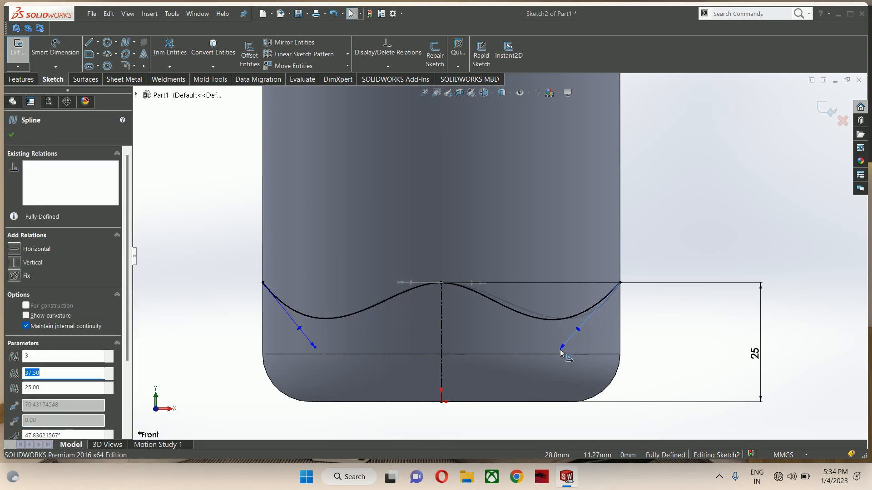
# Step: Make the tangent handle at the spline's middle point horizontal and exit the sketch
pyautogui.click(400, 283)
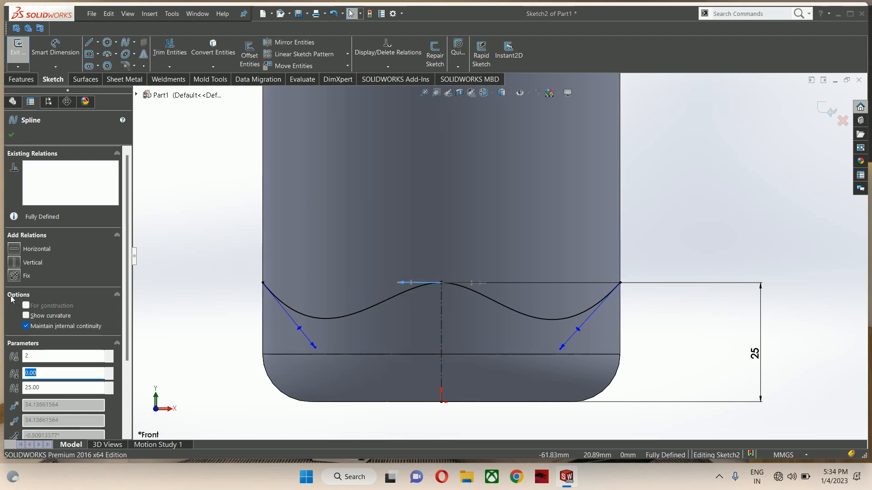
pyautogui.click(14, 249)
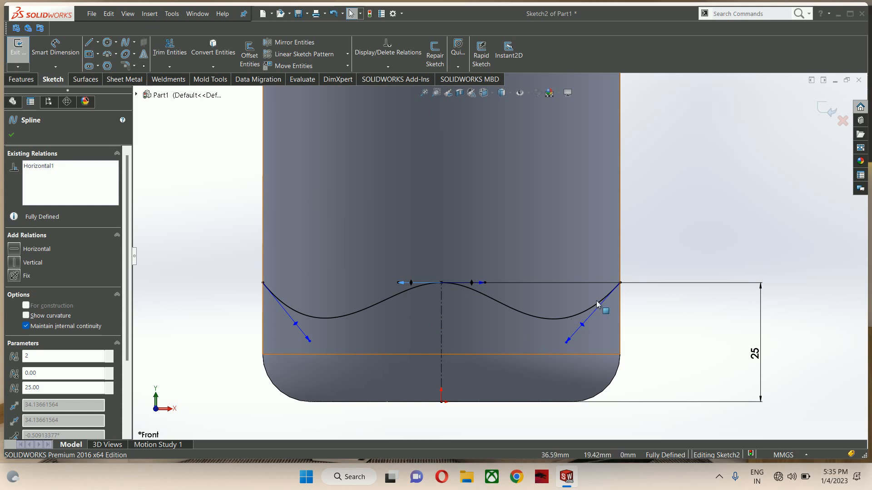
pyautogui.scroll(3, 597, 305)
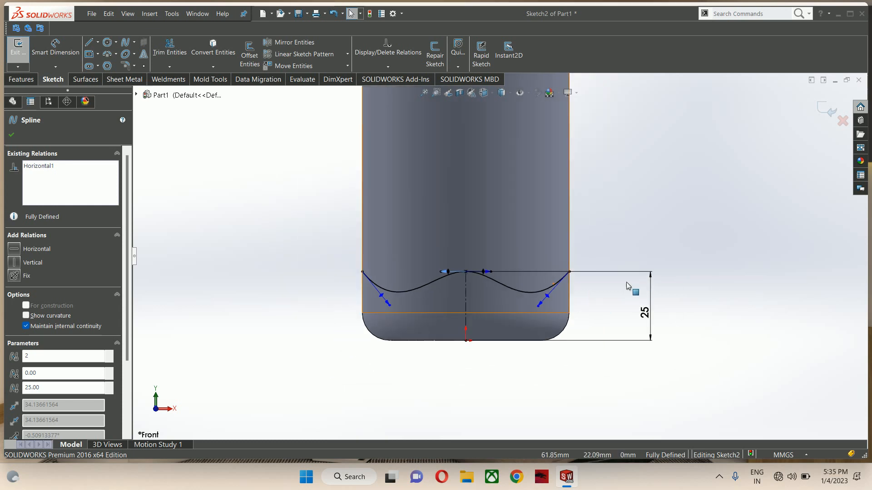
pyautogui.click(828, 111)
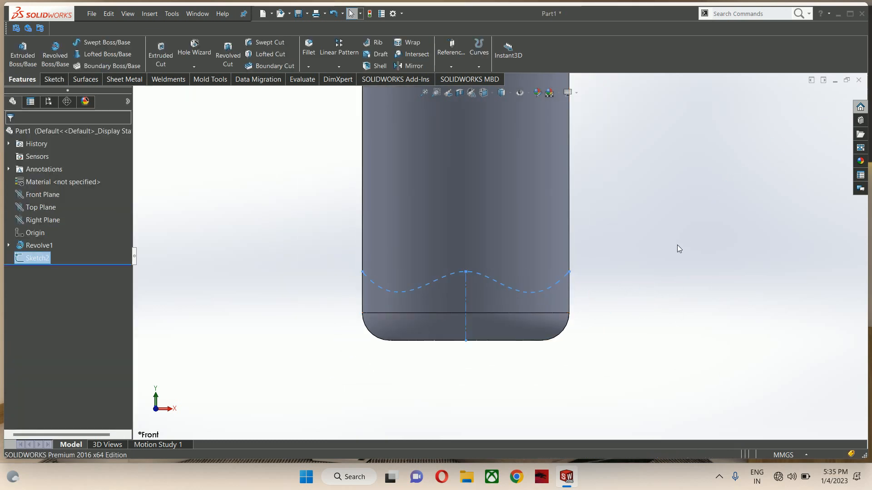
# Step: Project the wave sketch onto the cylindrical face of the lower body as a curve, using Sketch on faces
pyautogui.moveTo(677, 245); pyautogui.dragTo(567, 200, button='middle')
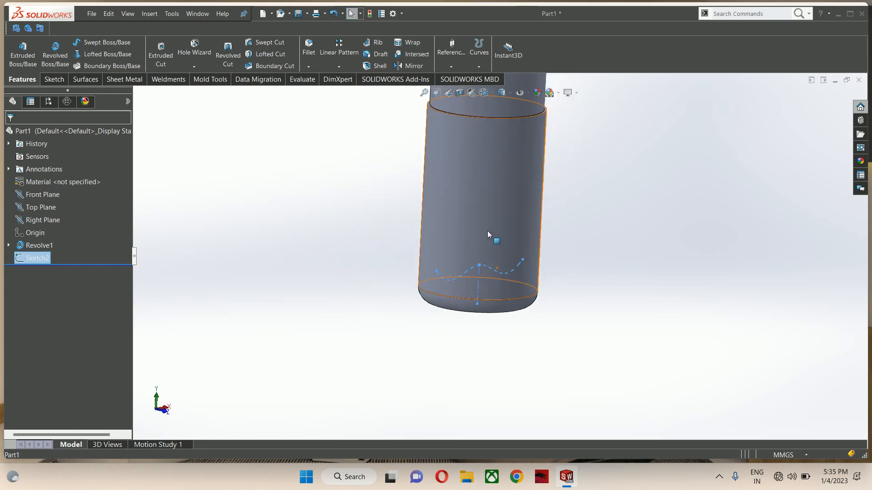
pyautogui.click(485, 43)
pyautogui.click(481, 93)
pyautogui.click(499, 252)
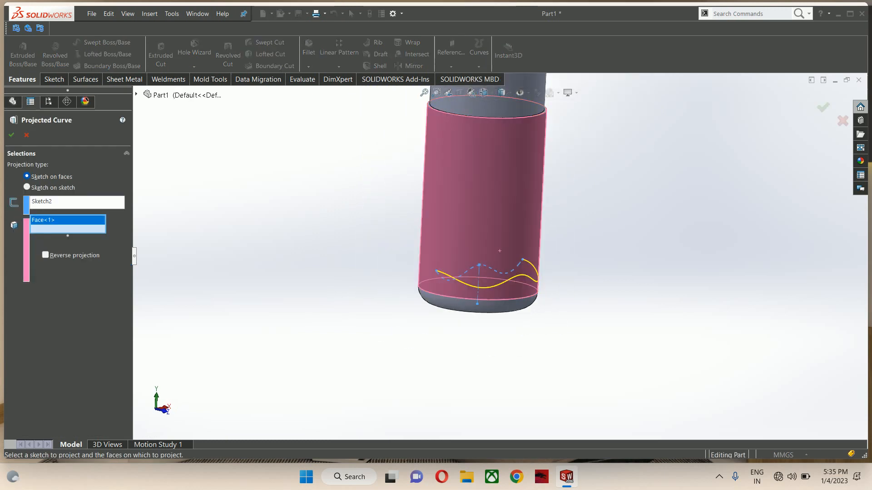
pyautogui.click(11, 135)
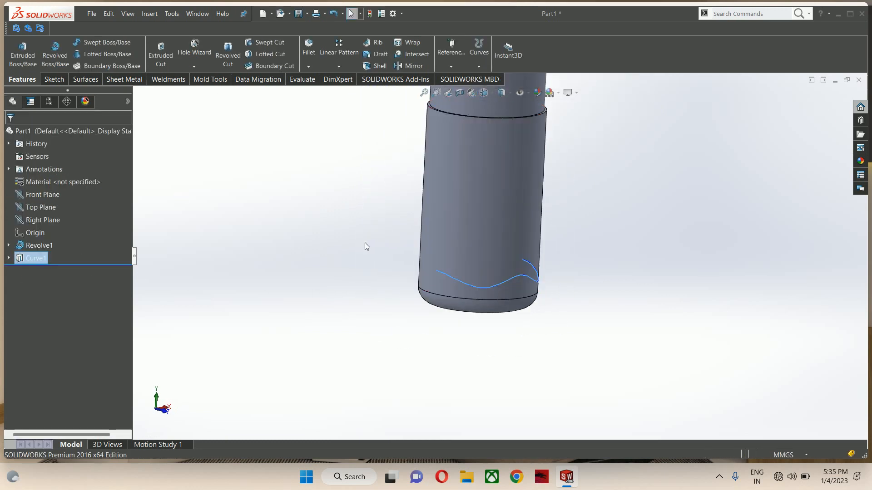
# Step: Project the same wave sketch onto the opposite side of the lower body's cylindrical face with Reverse projection enabled
pyautogui.click(8, 258)
pyautogui.click(45, 270)
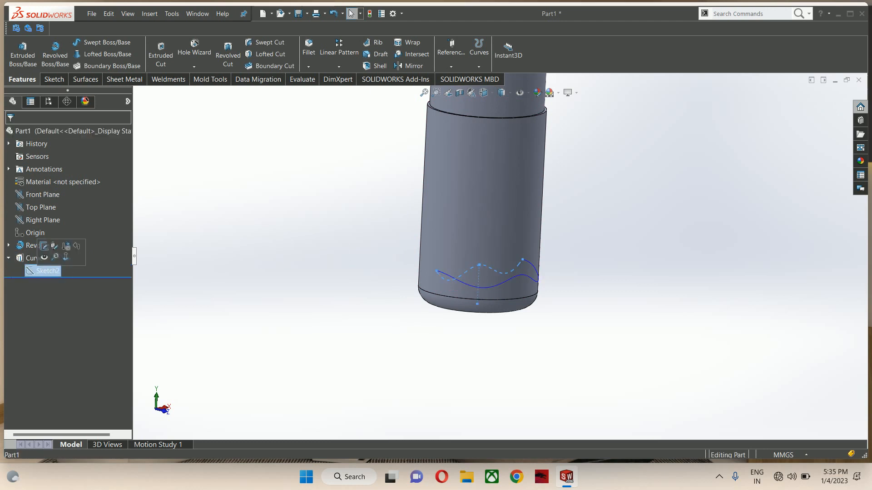
pyautogui.click(484, 44)
pyautogui.click(481, 94)
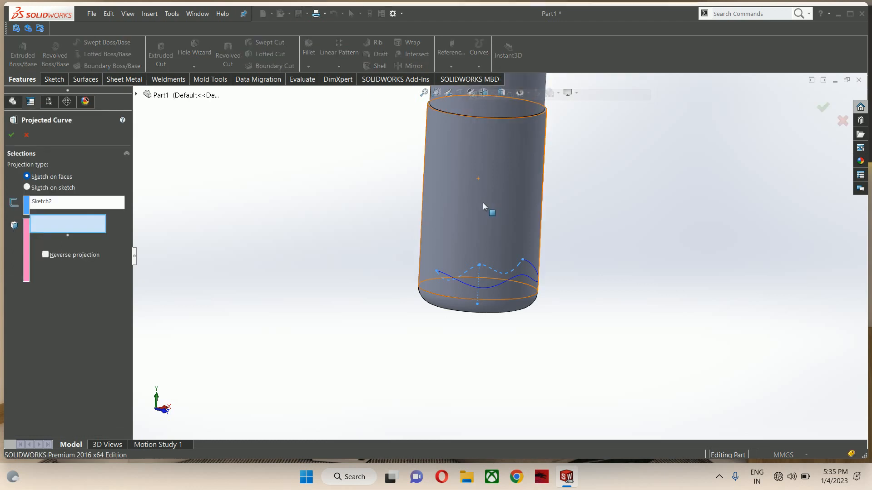
pyautogui.click(483, 203)
pyautogui.click(59, 256)
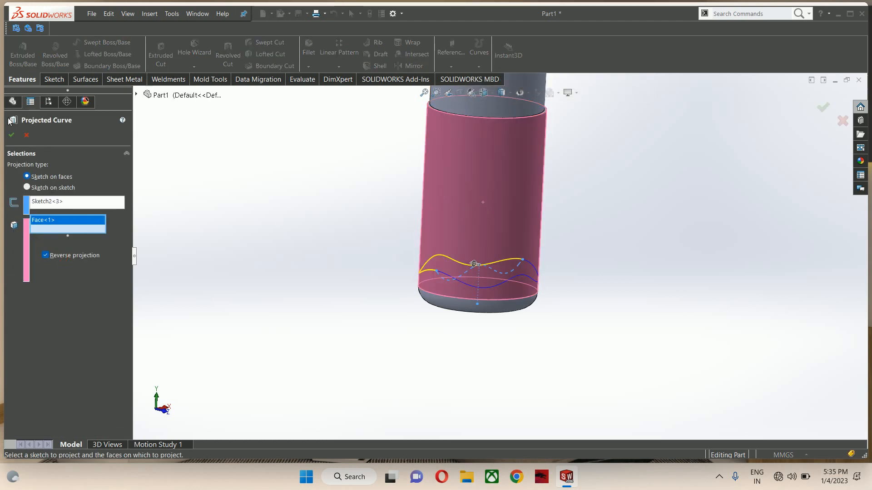
pyautogui.click(11, 135)
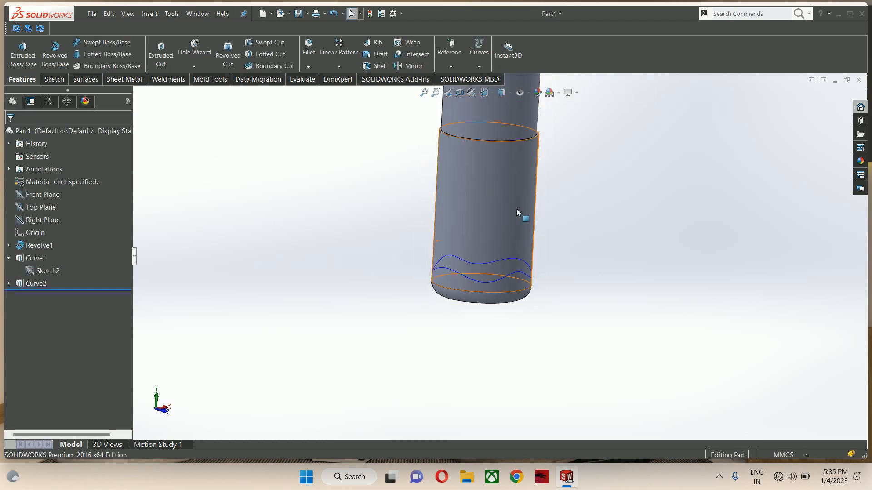
# Step: Join the two projected wave curves into one composite curve around the bottle
pyautogui.click(483, 50)
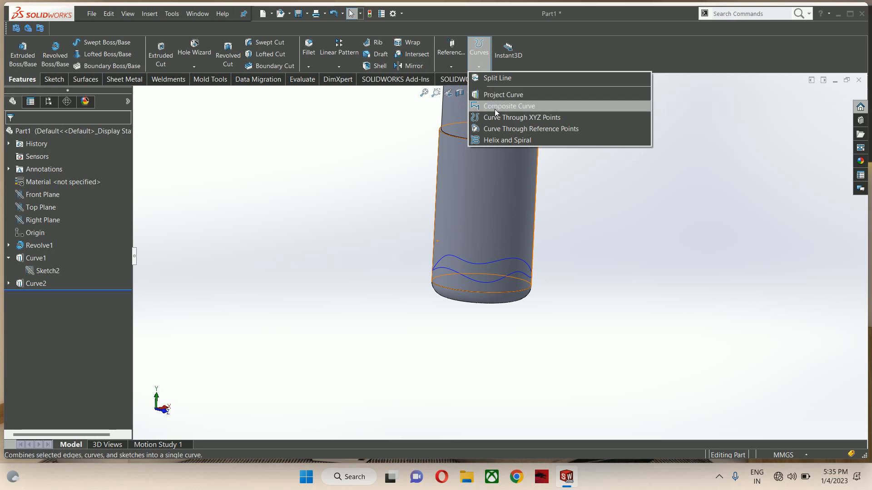
pyautogui.click(495, 108)
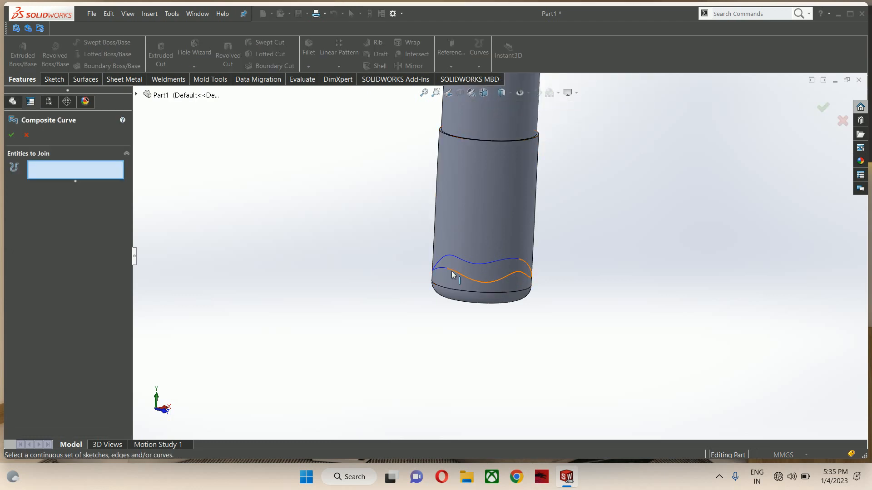
pyautogui.click(452, 275)
pyautogui.click(443, 272)
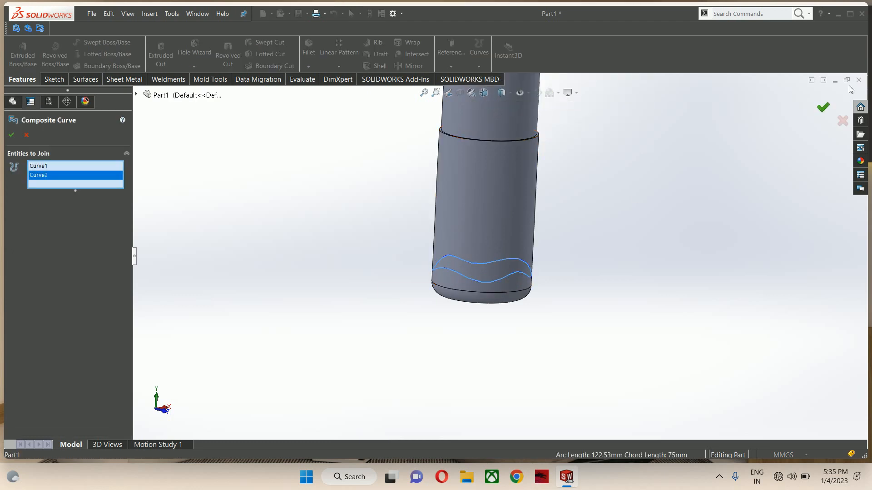
pyautogui.click(824, 109)
# Step: Set up a swept cut with a 3 mm circular profile along the composite wave curve
pyautogui.scroll(-4, 523, 268)
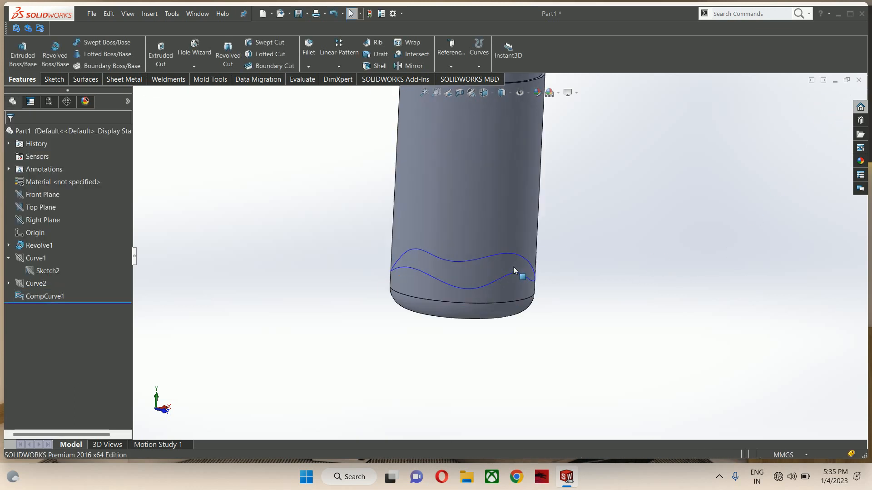
pyautogui.click(256, 43)
pyautogui.click(27, 175)
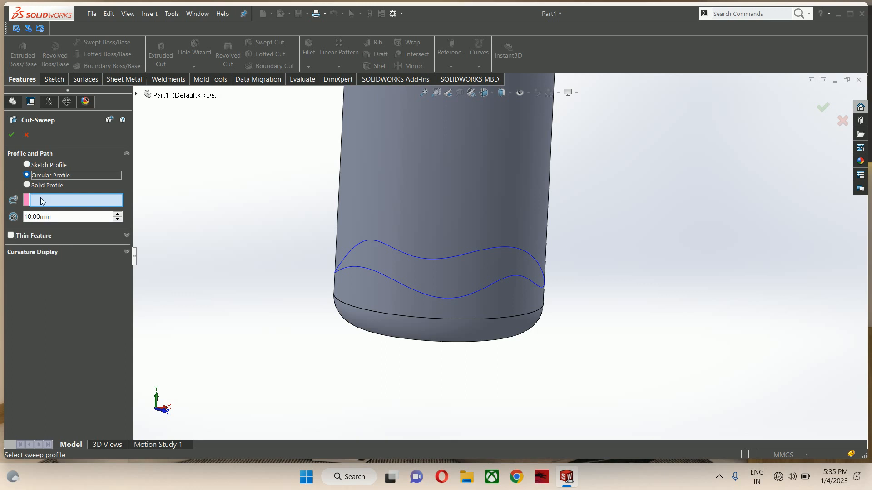
pyautogui.write('3')
pyautogui.press('Return')
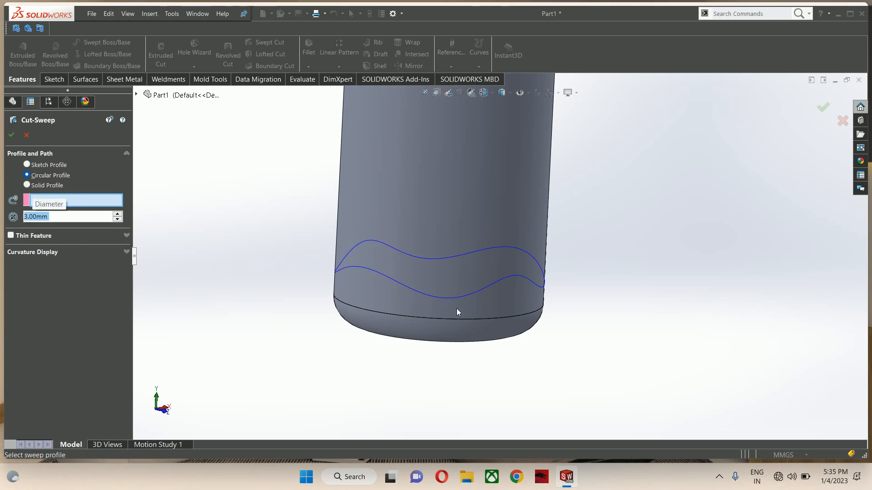
pyautogui.click(437, 297)
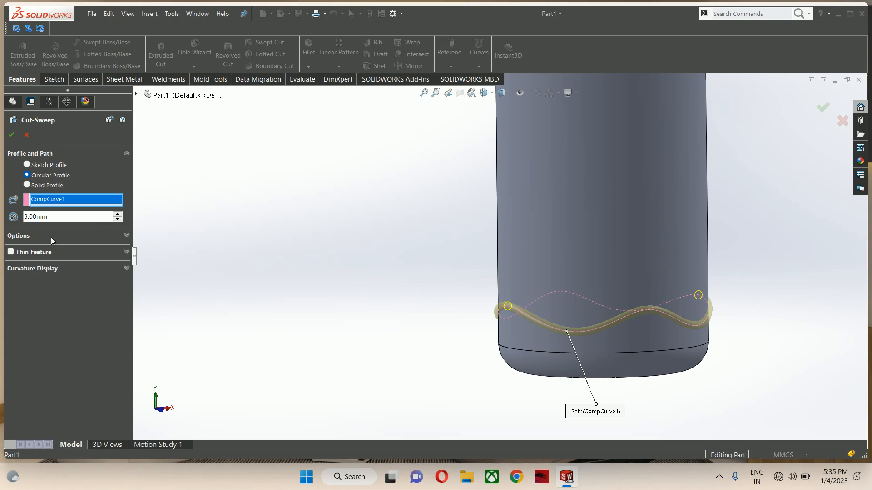
# Step: Set the swept cut's circular profile diameter to 5 mm, complete the cut, and hide the composite curve
pyautogui.click(51, 237)
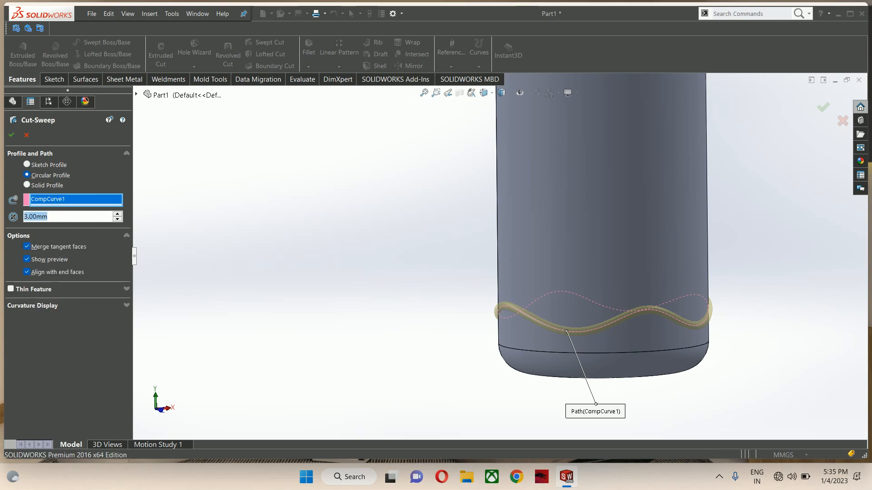
pyautogui.write('5')
pyautogui.press('Return')
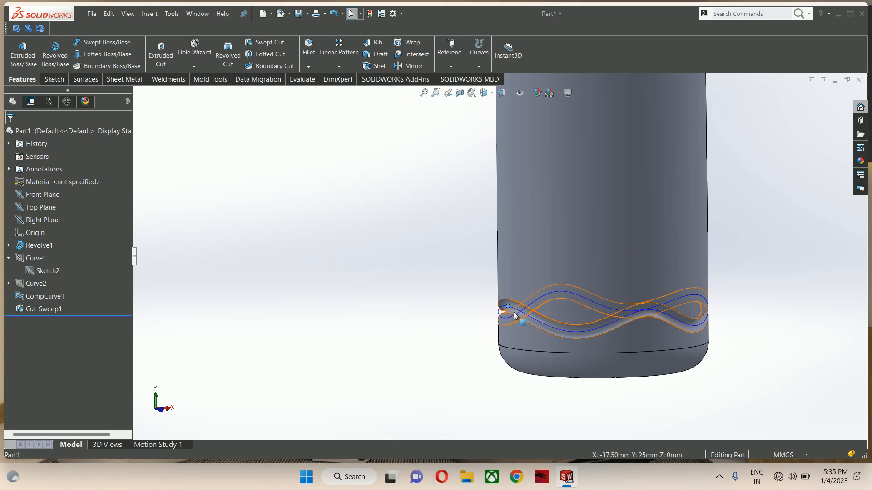
pyautogui.click(519, 317)
pyautogui.click(556, 284)
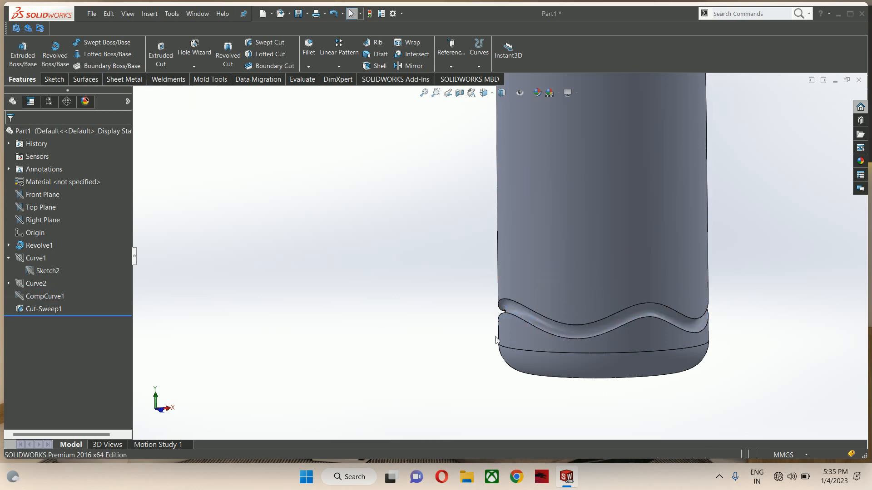
# Step: Fillet the swept wave groove's upper edge and groove face with a 2 mm radius
pyautogui.scroll(-3, 551, 325)
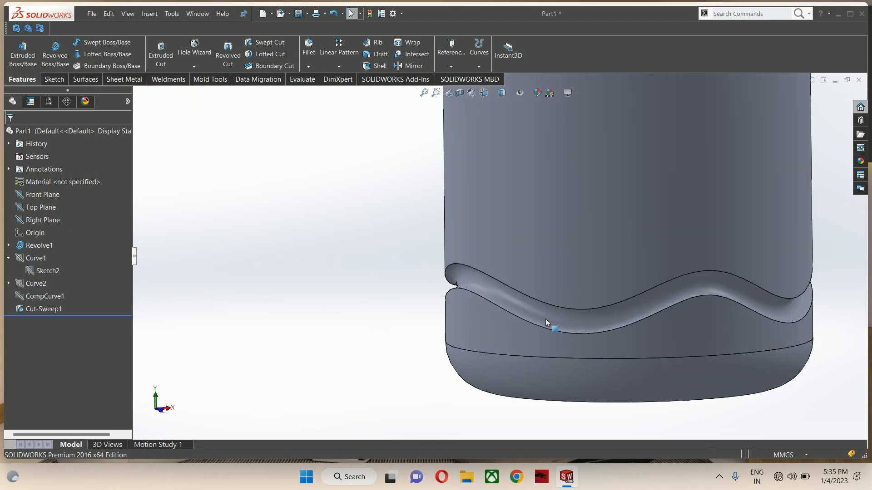
pyautogui.click(316, 64)
pyautogui.click(472, 272)
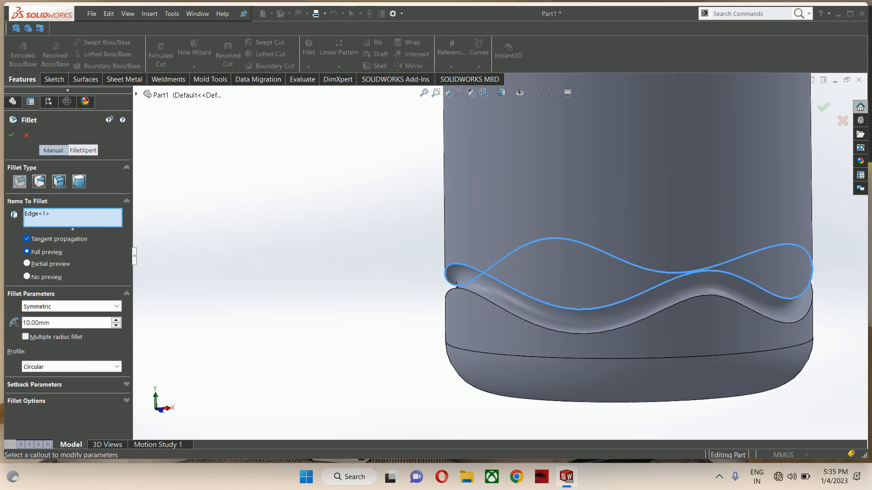
pyautogui.click(490, 300)
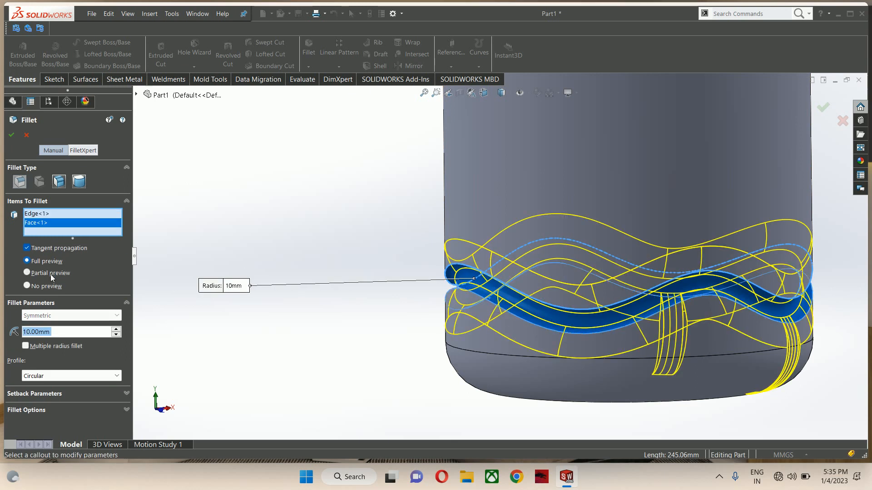
pyautogui.write('2')
pyautogui.press('Return')
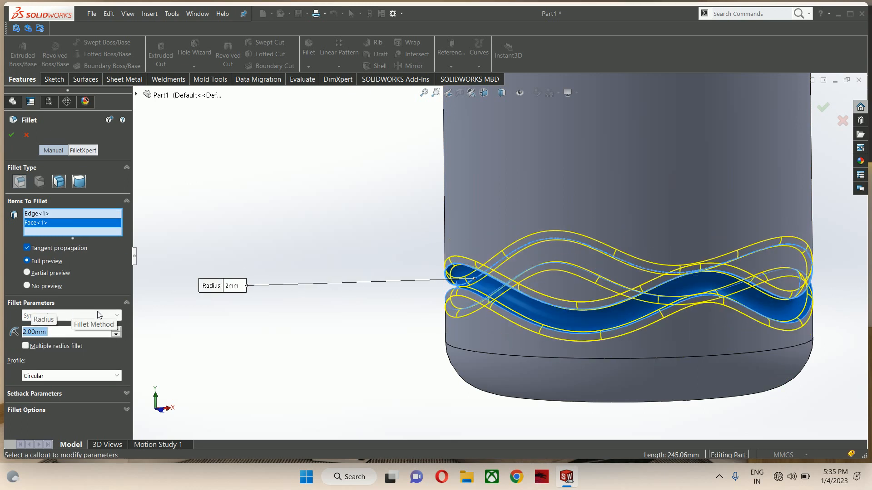
pyautogui.moveTo(614, 318); pyautogui.dragTo(523, 318, button='middle')
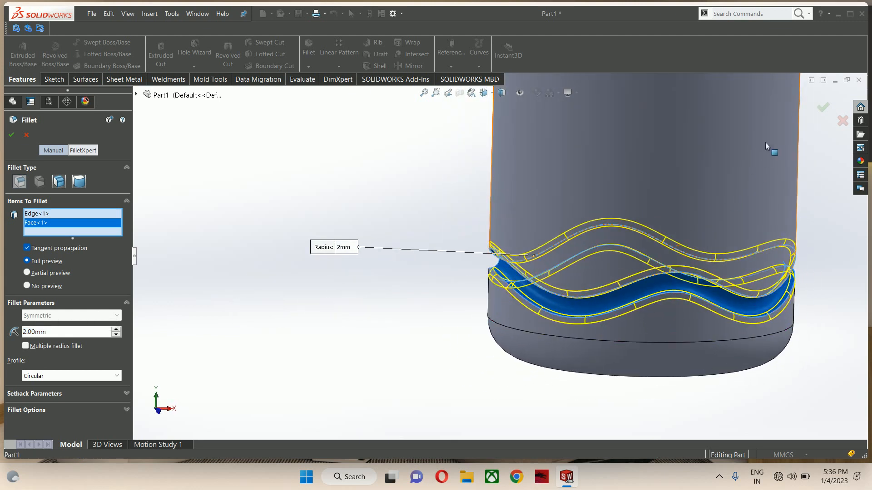
pyautogui.click(822, 107)
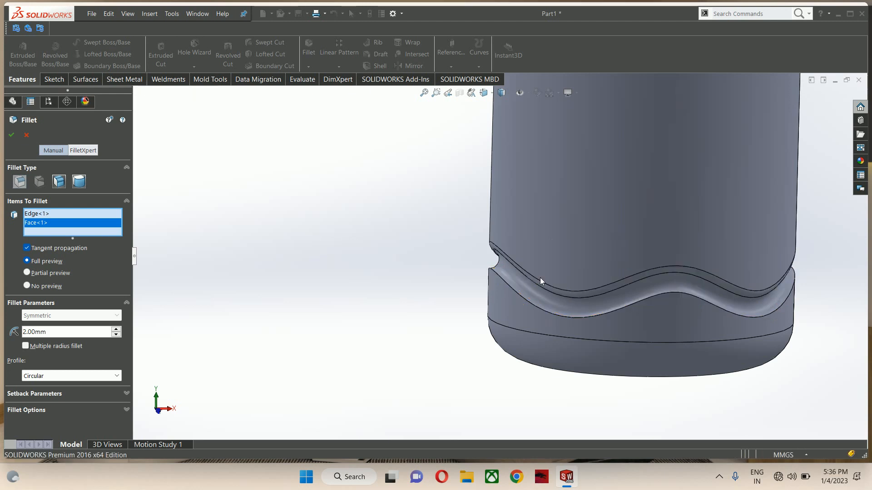
# Step: Edit the groove fillet, replacing its selection with the whole groove face and setting the radius to 2.5 mm
pyautogui.scroll(3, 439, 301)
pyautogui.scroll(-2, 440, 267)
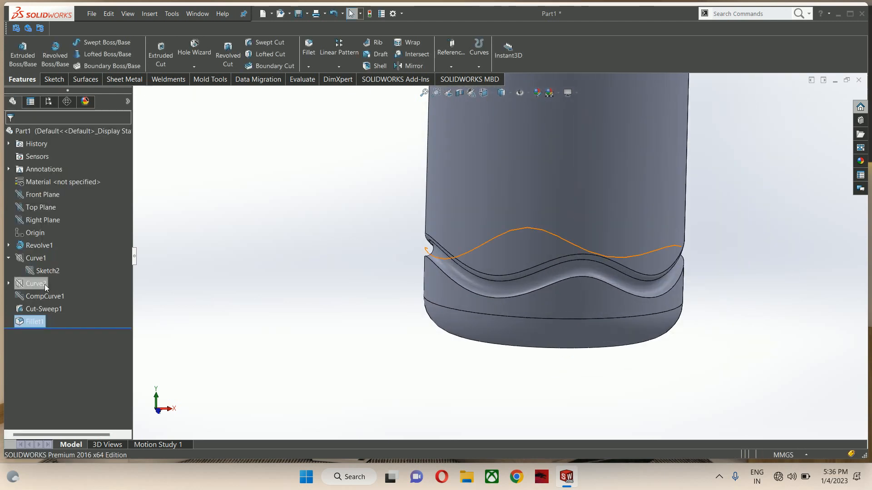
pyautogui.rightClick(44, 321)
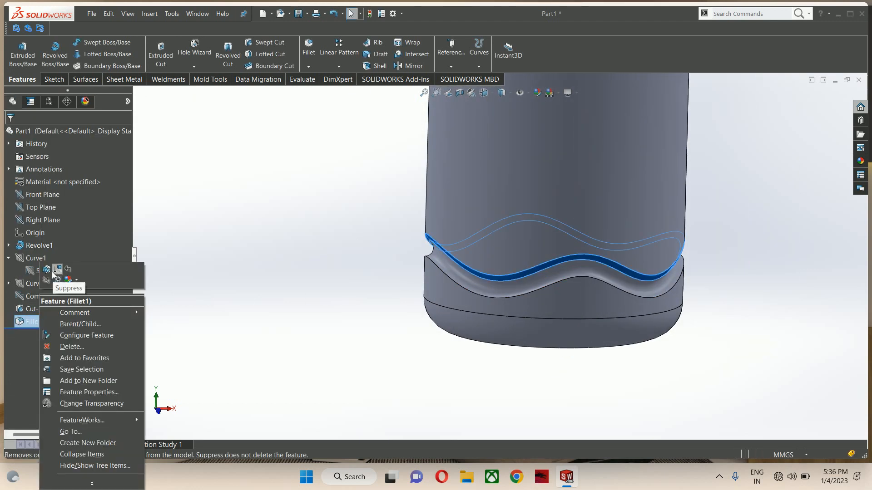
pyautogui.click(56, 272)
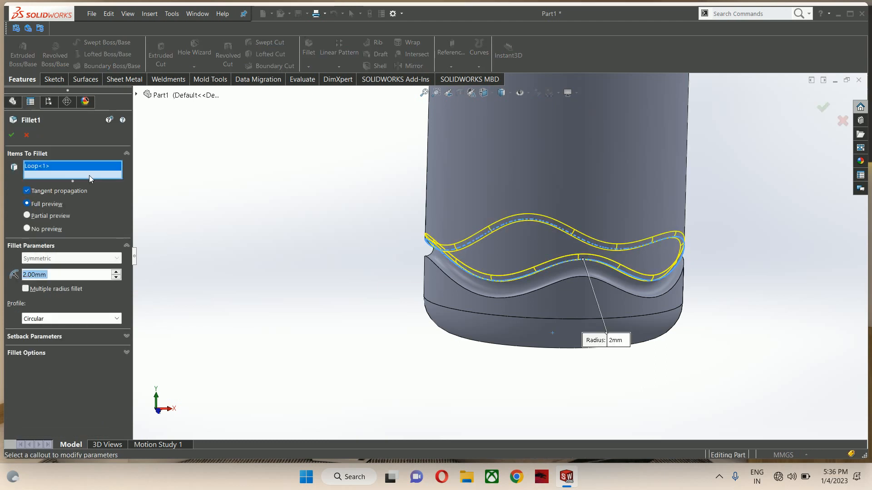
pyautogui.rightClick(89, 173)
pyautogui.click(108, 181)
pyautogui.scroll(-3, 475, 265)
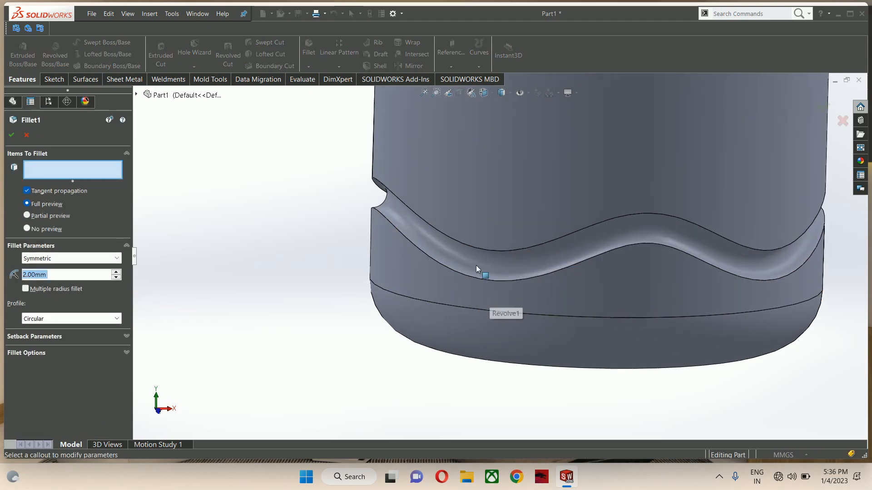
pyautogui.click(475, 265)
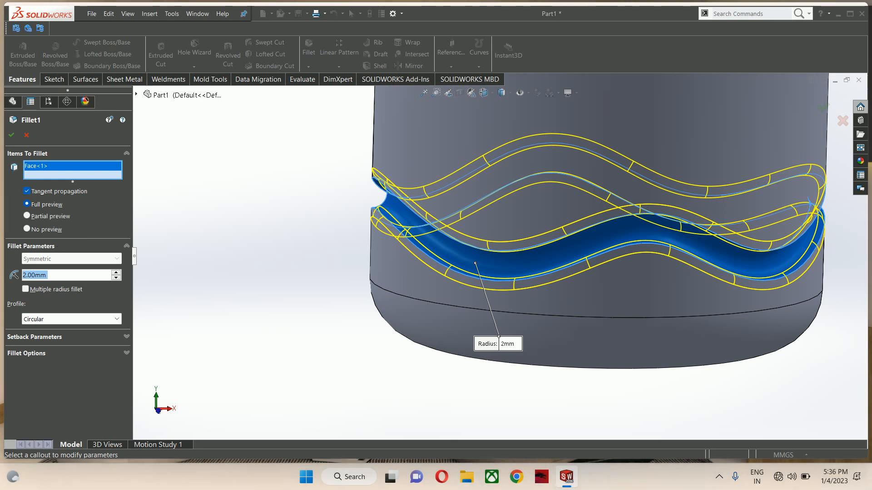
pyautogui.write('2.5')
pyautogui.press('Return')
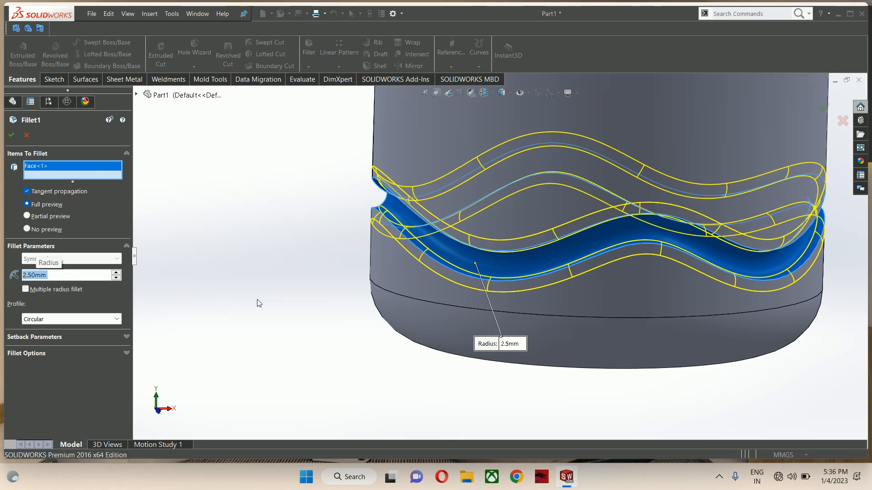
pyautogui.press('Return')
pyautogui.scroll(5, 502, 300)
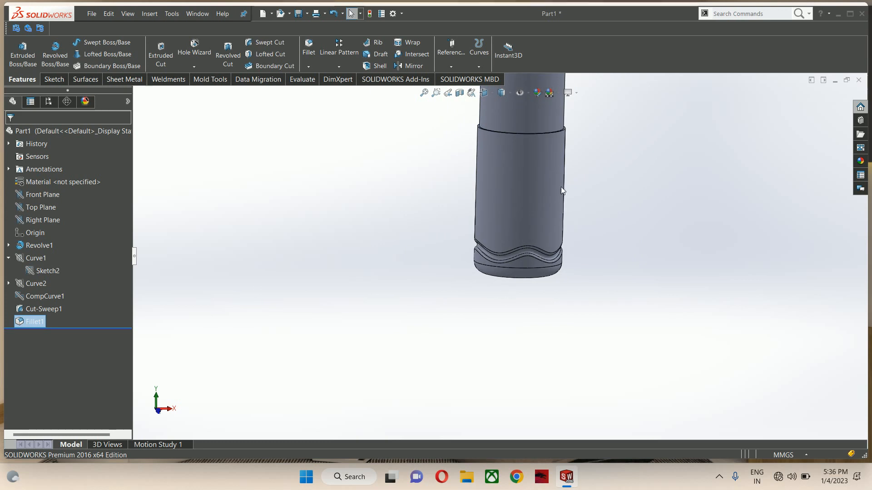
pyautogui.scroll(-4, 540, 224)
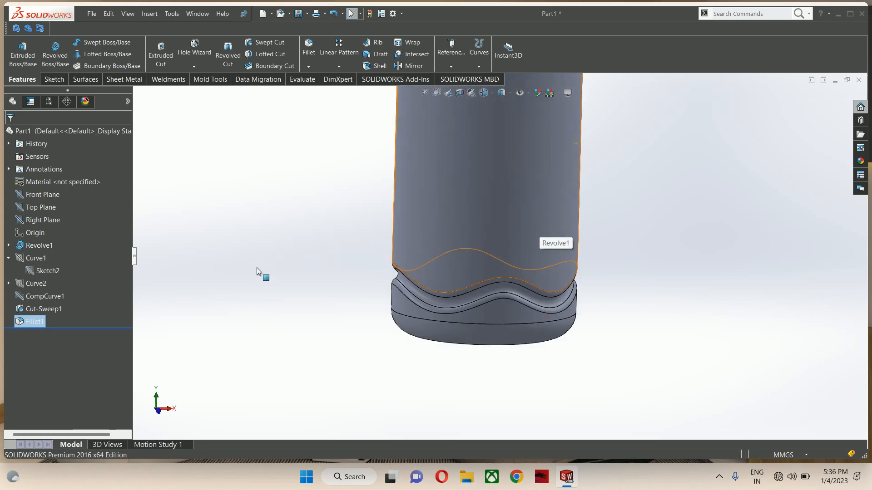
# Step: Start a linear pattern of the swept cut and its fillet, using the bottle's base face as direction, reversed to run up the body
pyautogui.keyDown('ctrl'); pyautogui.click(28, 310); pyautogui.keyUp('ctrl')
pyautogui.scroll(3, 261, 295)
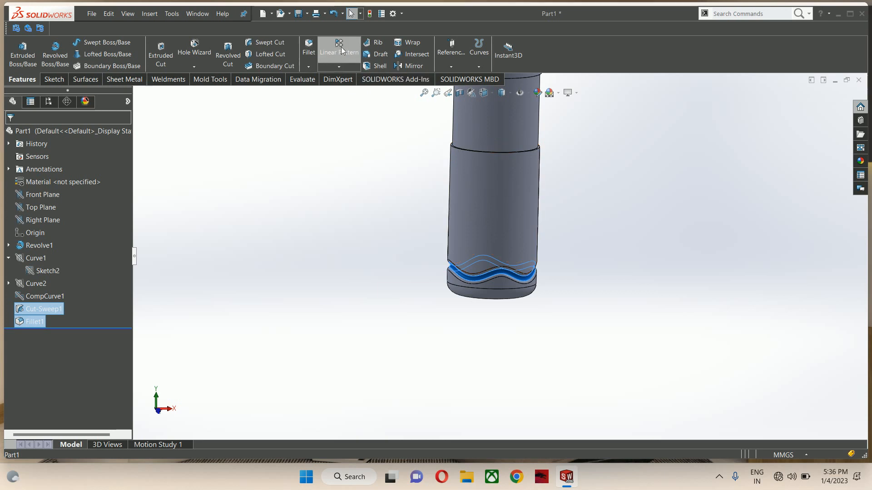
pyautogui.click(339, 65)
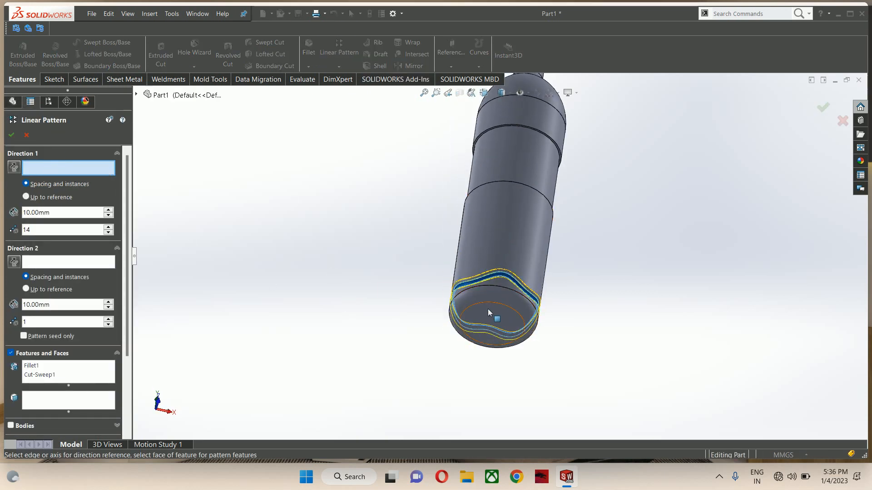
pyautogui.click(490, 291)
pyautogui.click(490, 292)
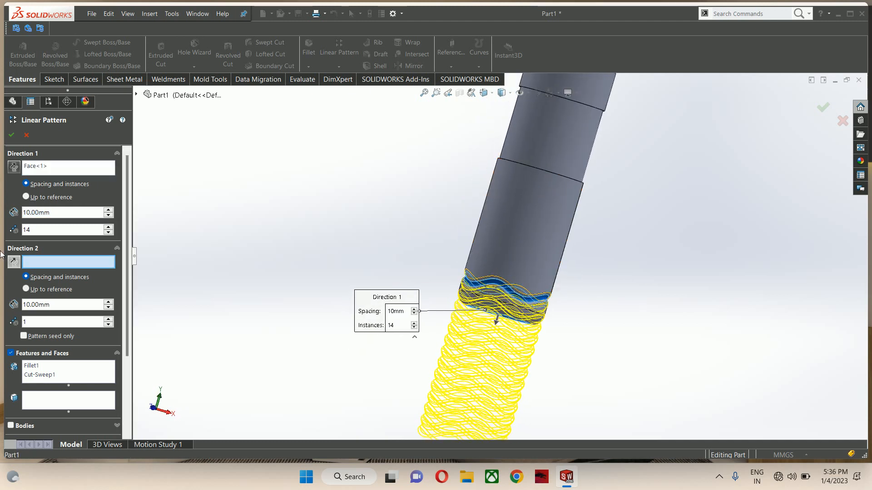
pyautogui.click(13, 167)
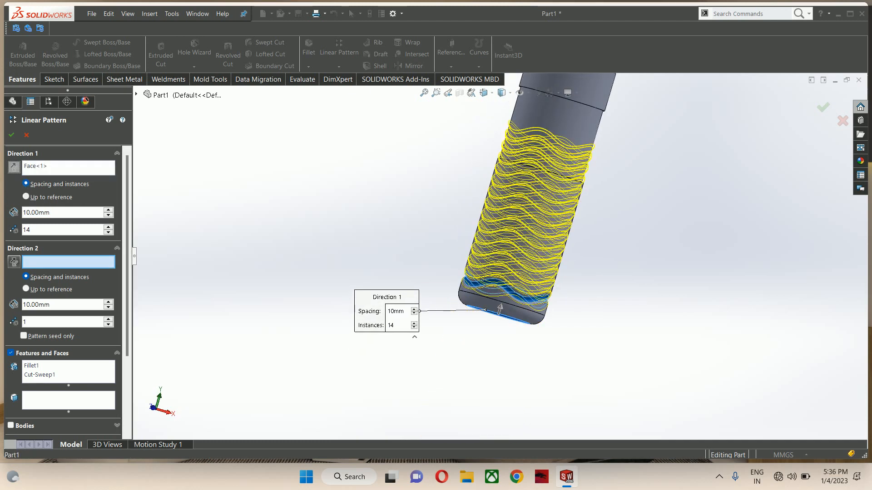
# Step: Set the groove pattern's spacing to 15 mm and its instance count to 7
pyautogui.click(67, 213)
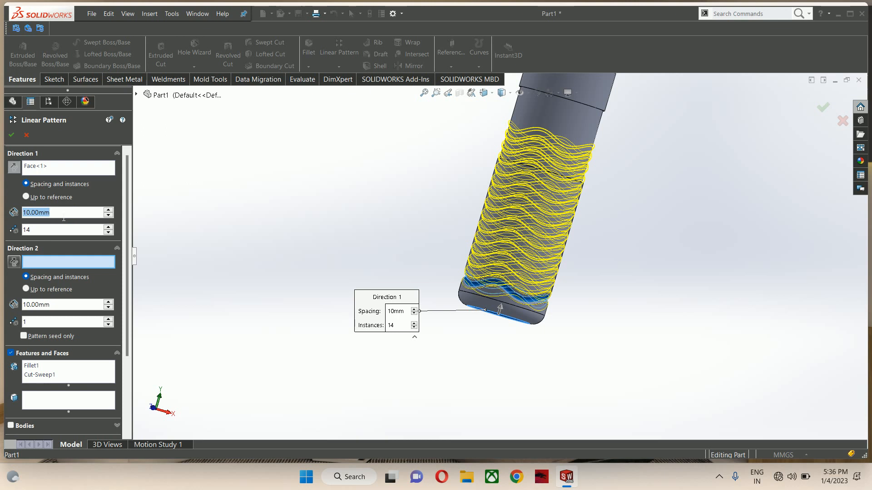
pyautogui.write('15')
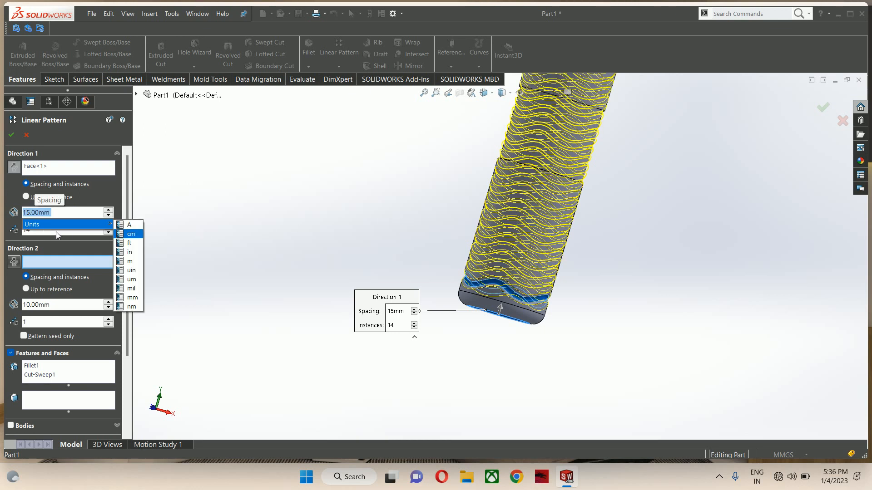
pyautogui.press('Return')
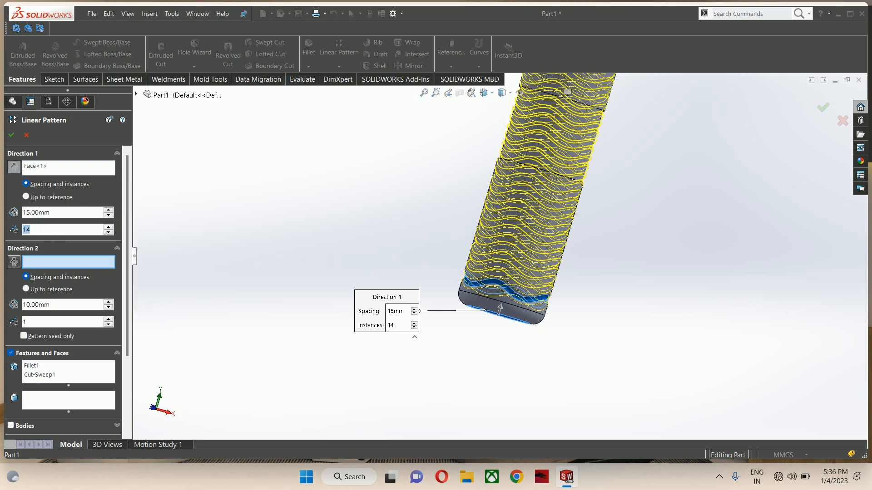
pyautogui.write('7')
pyautogui.press('Return')
pyautogui.scroll(3, 573, 181)
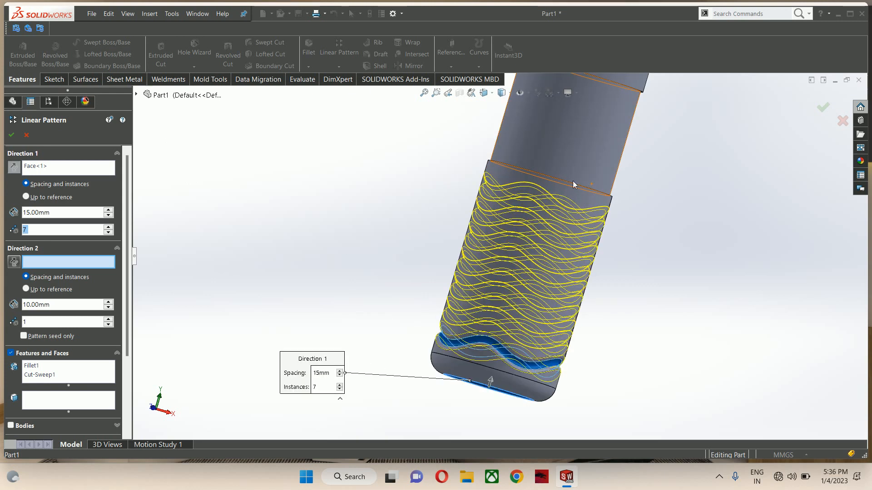
pyautogui.moveTo(573, 181); pyautogui.dragTo(593, 230, button='middle')
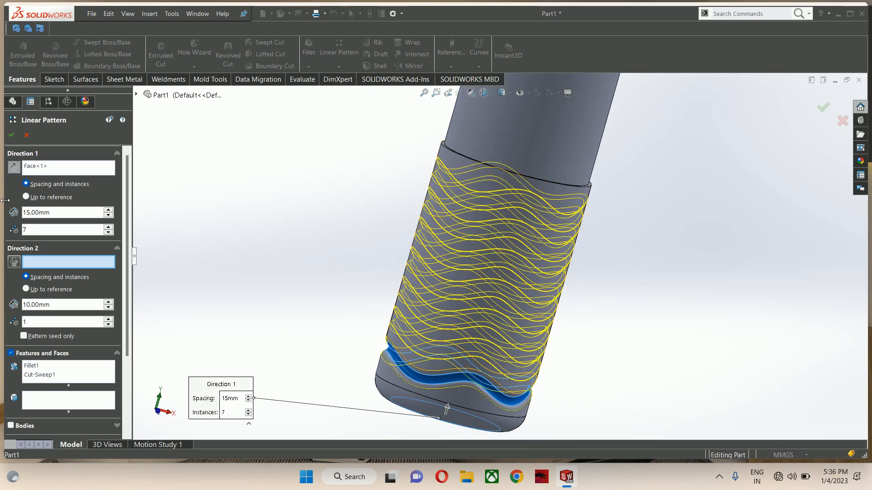
pyautogui.scroll(4, 304, 212)
pyautogui.scroll(-3, 521, 202)
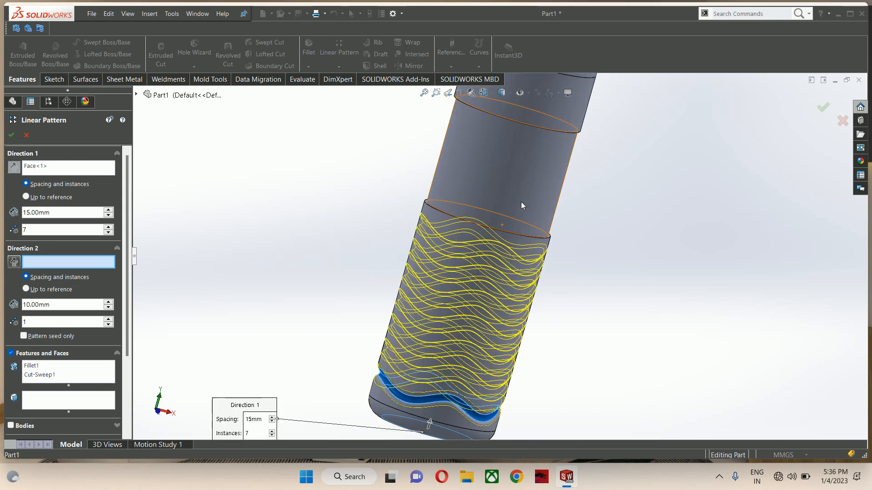
pyautogui.scroll(2, 505, 216)
pyautogui.moveTo(505, 216); pyautogui.dragTo(529, 194, button='middle')
pyautogui.scroll(-3, 529, 194)
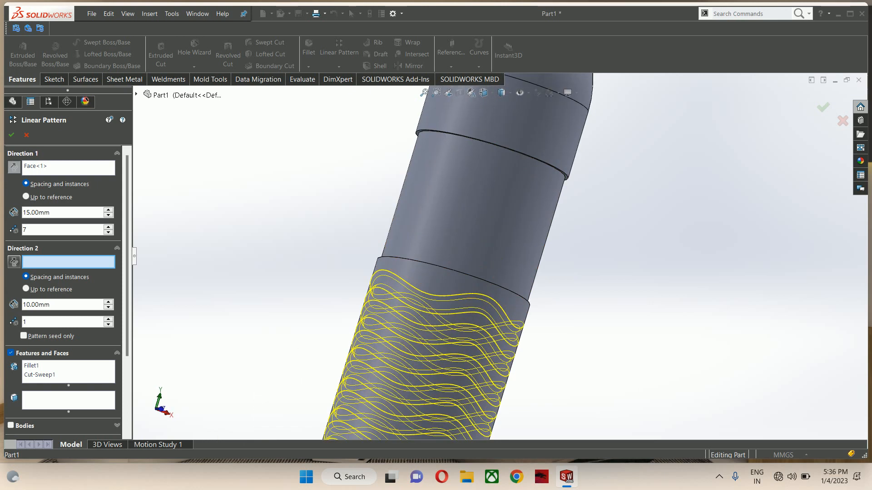
# Step: Increase the groove pattern to 14 instances so it extends up to the bottle's shoulder
pyautogui.click(109, 227)
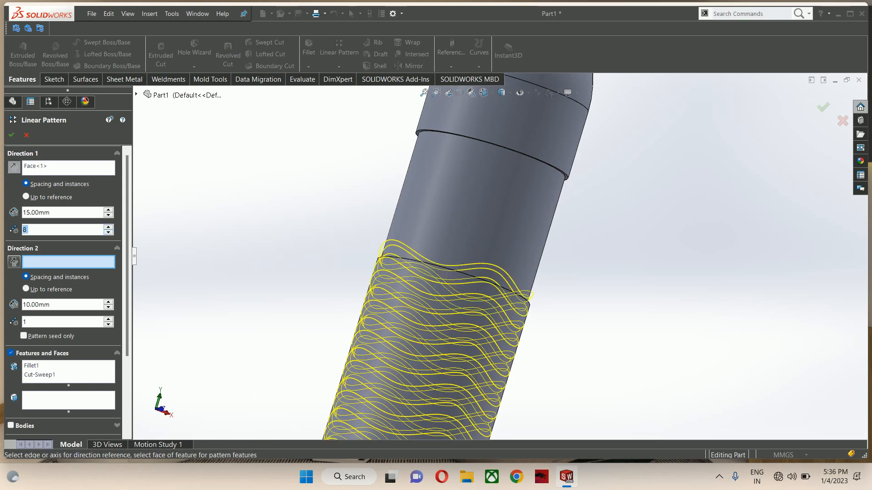
pyautogui.scroll(-3, 397, 257)
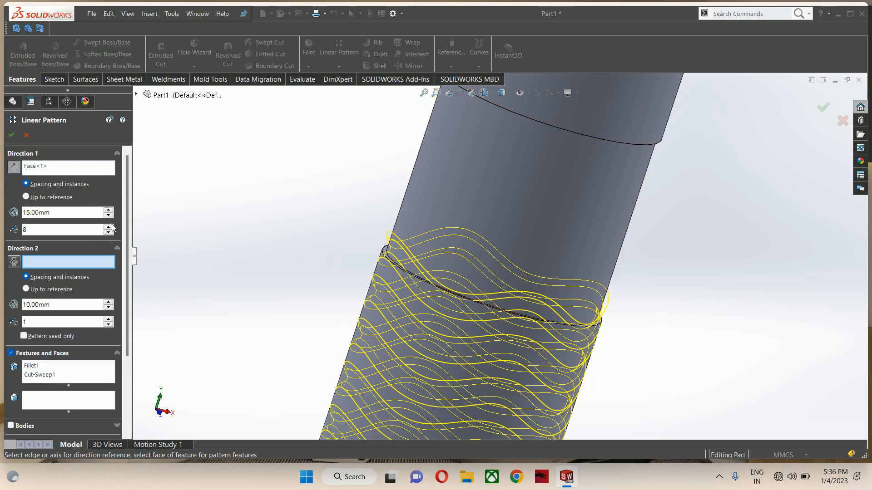
pyautogui.click(108, 227)
pyautogui.click(109, 227)
pyautogui.click(108, 227)
pyautogui.click(108, 227)
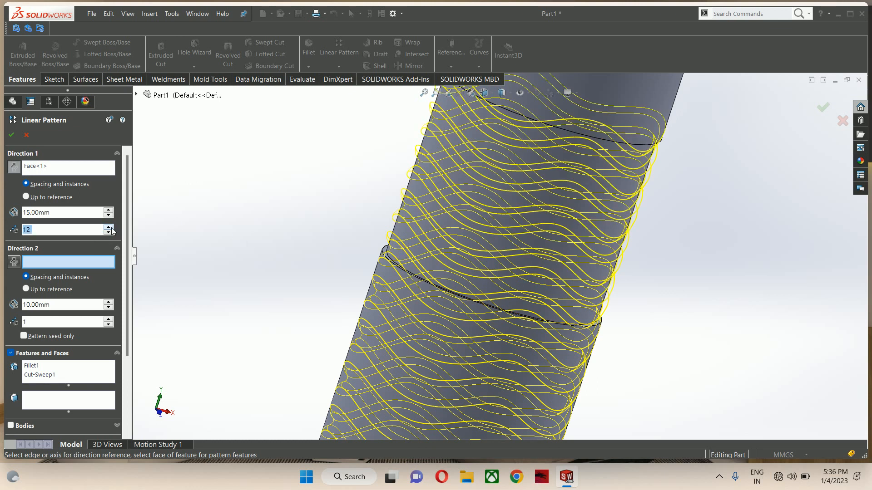
pyautogui.click(108, 227)
pyautogui.scroll(3, 401, 231)
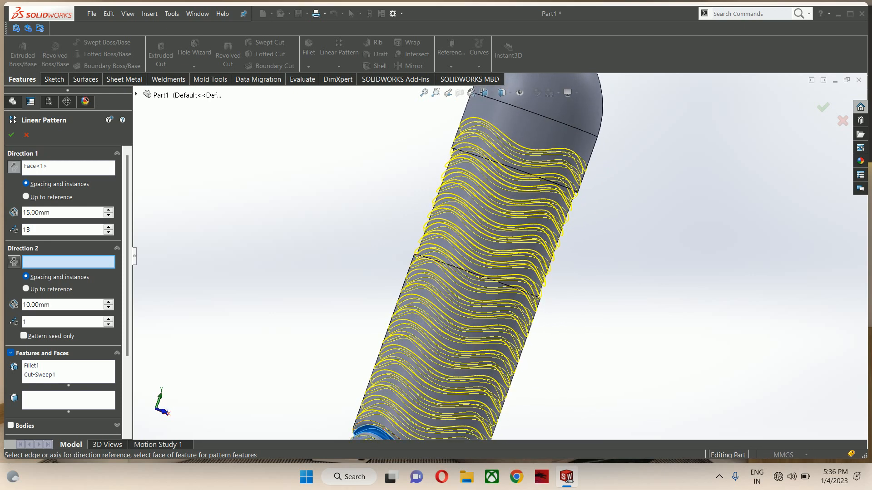
pyautogui.scroll(-2, 556, 150)
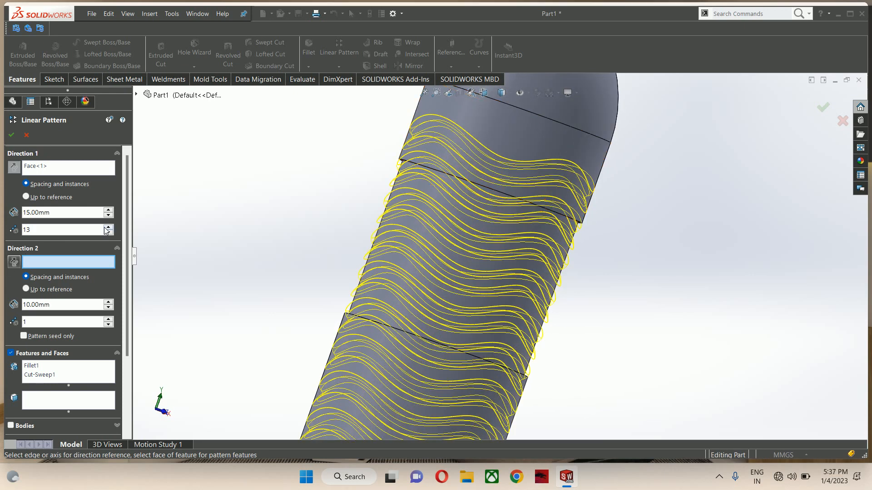
pyautogui.click(105, 228)
pyautogui.moveTo(431, 188); pyautogui.dragTo(493, 247, button='middle')
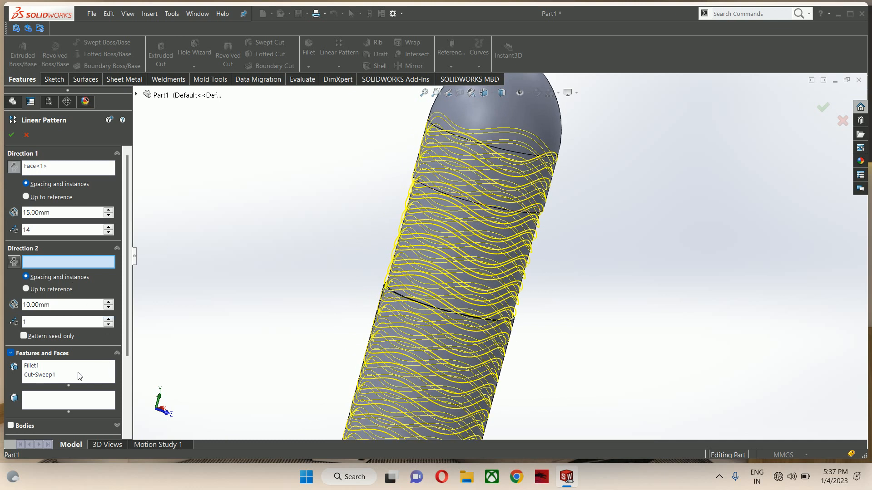
# Step: Skip instances 8 through 12 of the groove pattern along the bottle's recessed label band
pyautogui.scroll(-3, 125, 394)
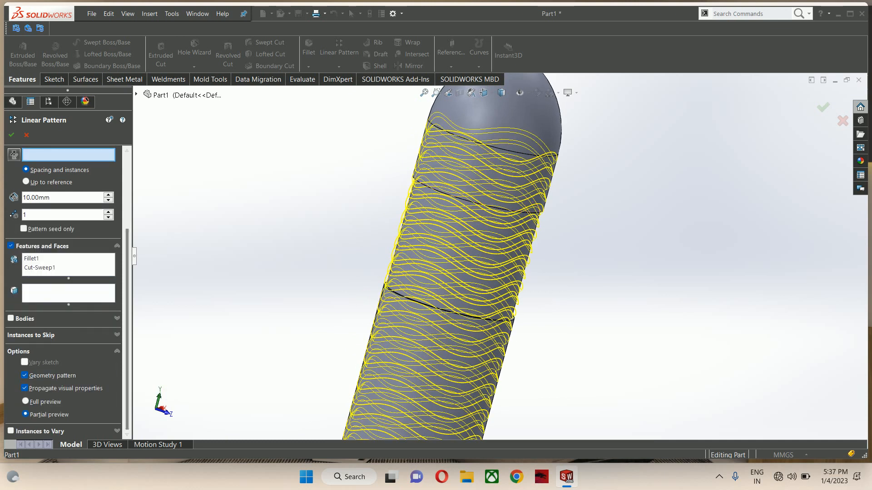
pyautogui.click(40, 337)
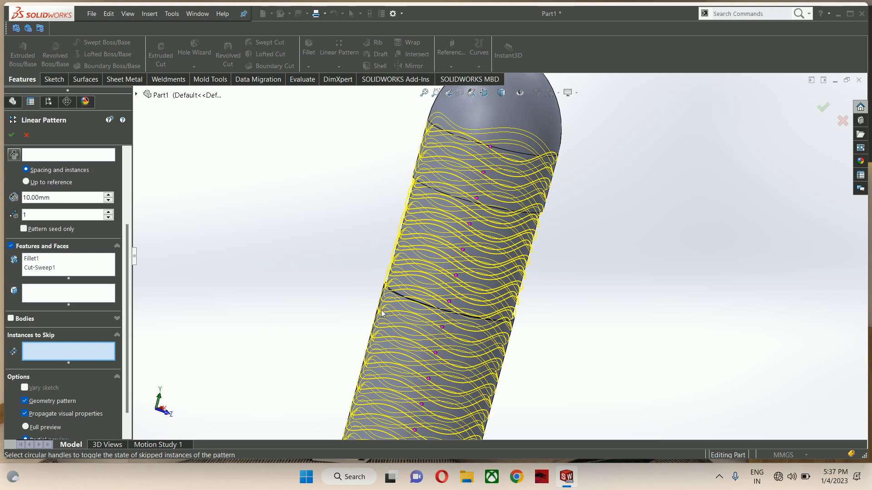
pyautogui.click(450, 302)
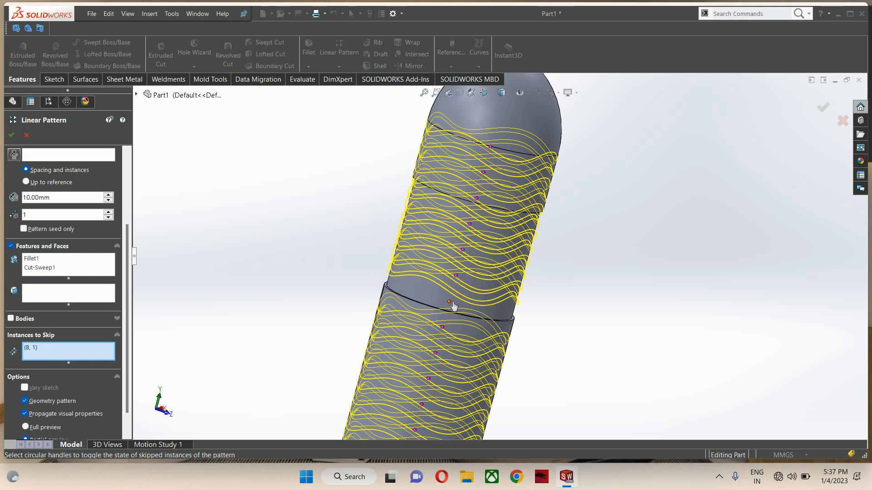
pyautogui.click(456, 275)
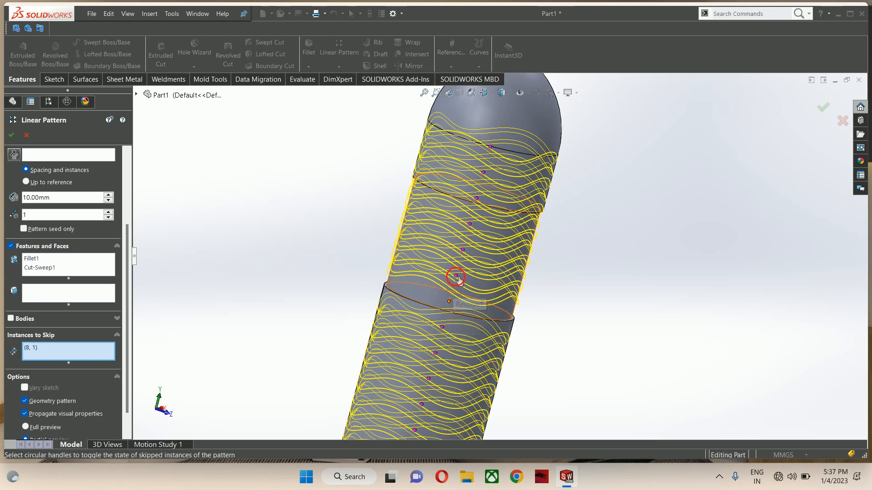
pyautogui.click(463, 249)
pyautogui.click(470, 224)
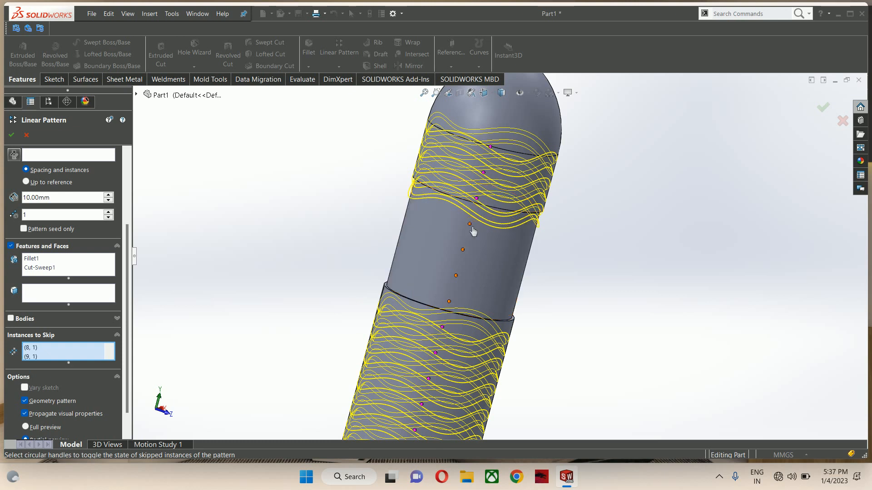
pyautogui.click(476, 198)
pyautogui.moveTo(476, 205); pyautogui.dragTo(506, 253, button='middle')
pyautogui.click(822, 106)
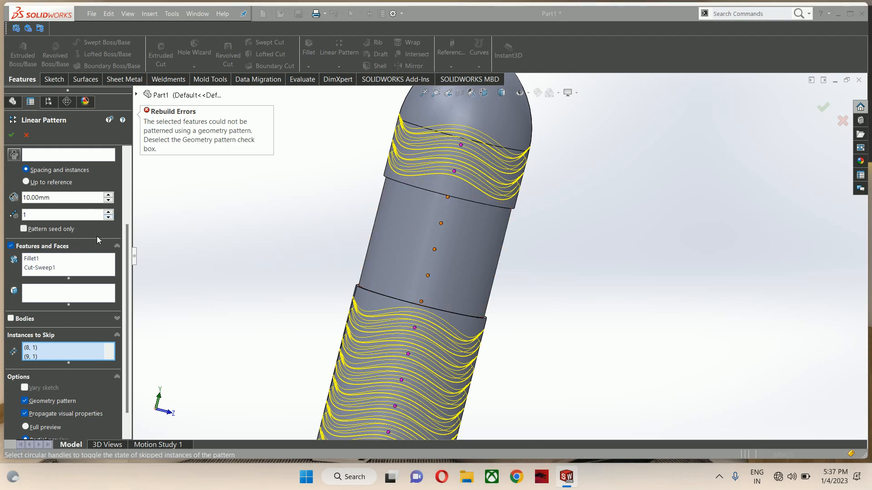
# Step: Reduce the groove pattern to 13 instances and create it
pyautogui.scroll(3, 68, 272)
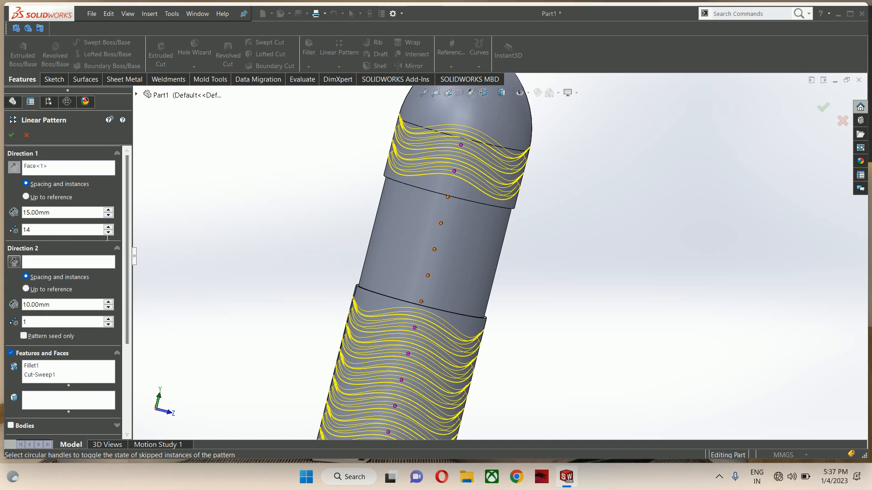
pyautogui.click(110, 233)
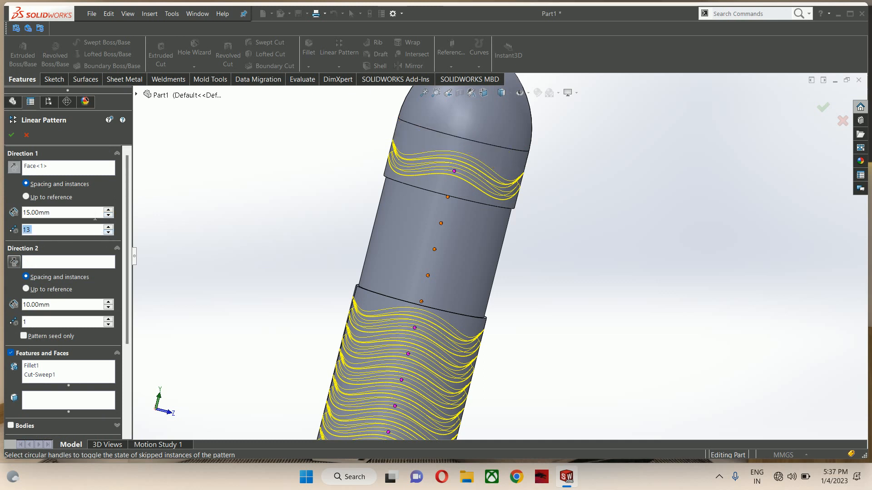
pyautogui.click(11, 135)
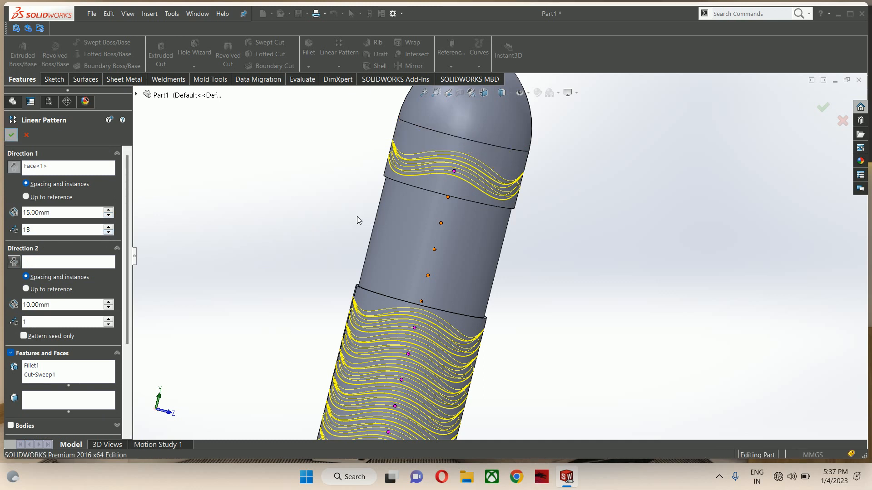
pyautogui.moveTo(563, 239); pyautogui.dragTo(573, 260, button='middle')
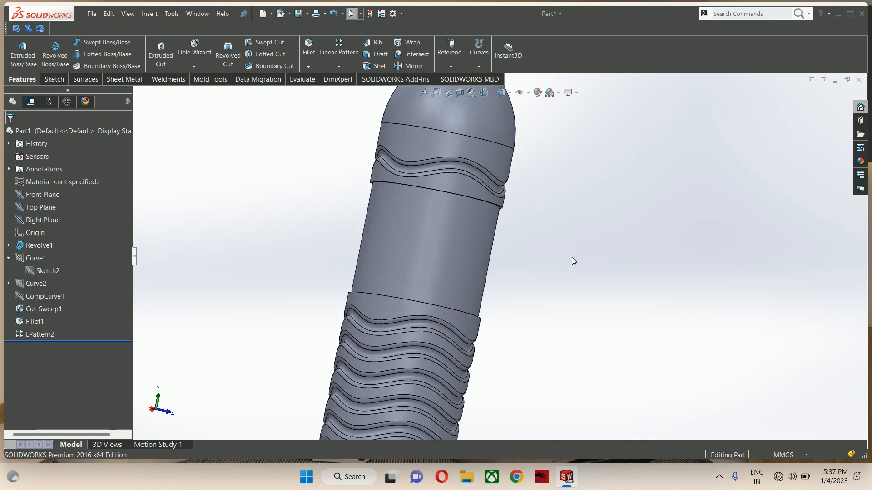
pyautogui.scroll(3, 551, 275)
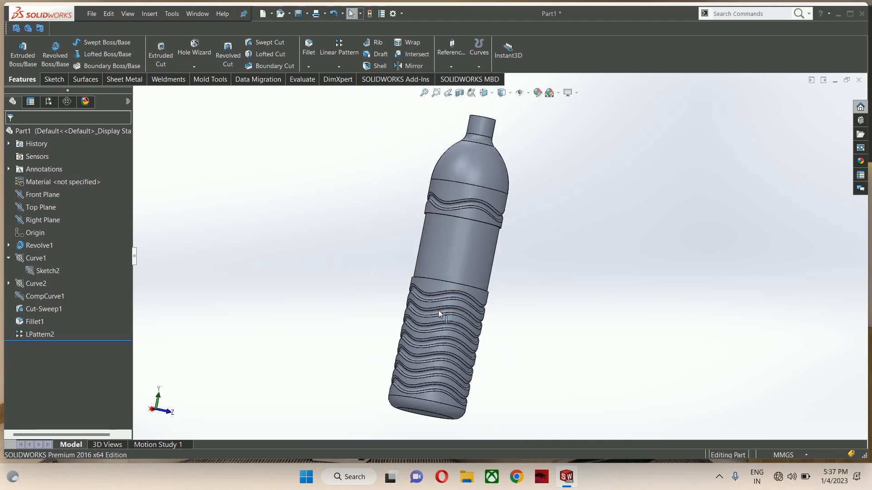
# Step: Edit the linear groove pattern, setting its spacing to 15.5 mm
pyautogui.click(41, 335)
pyautogui.rightClick(40, 335)
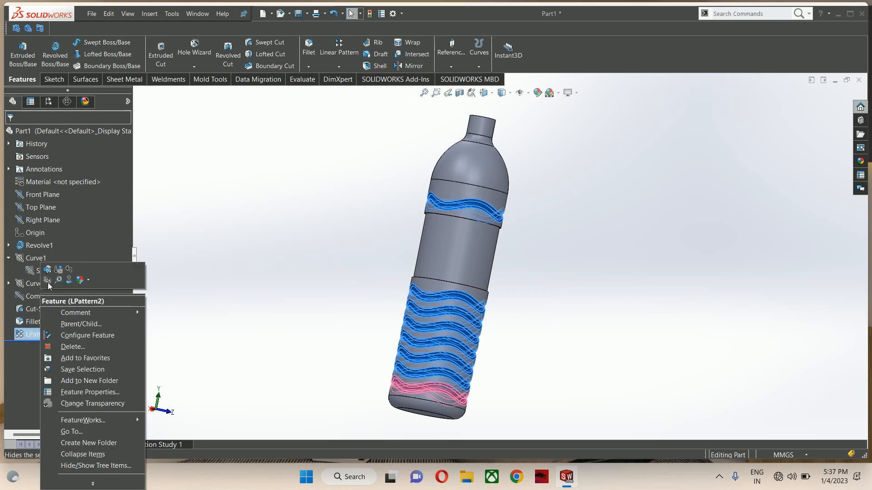
pyautogui.click(45, 271)
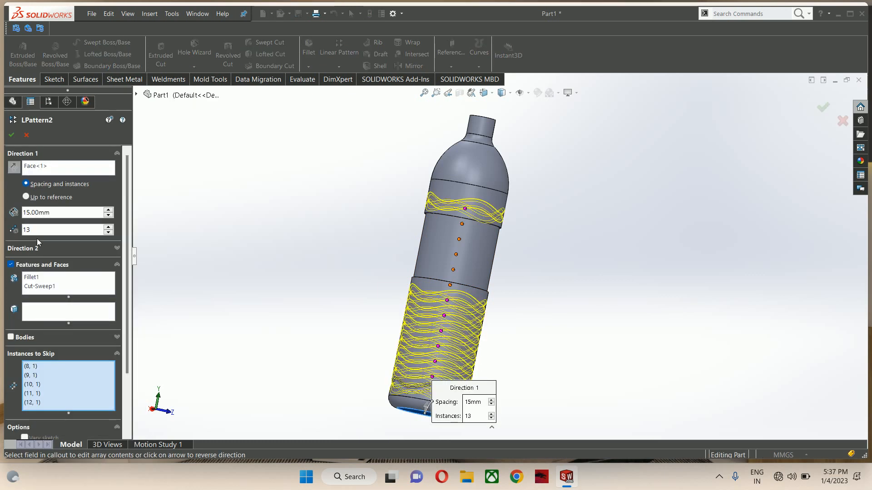
pyautogui.write('15.5')
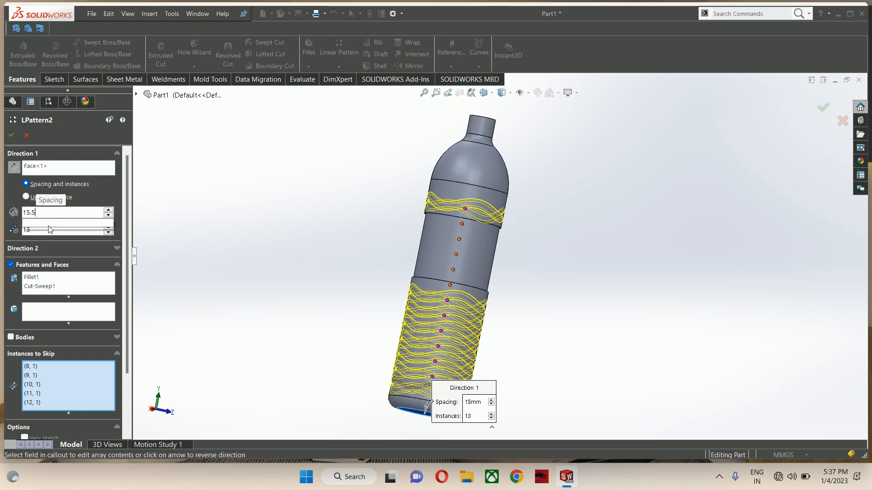
pyautogui.press('Return')
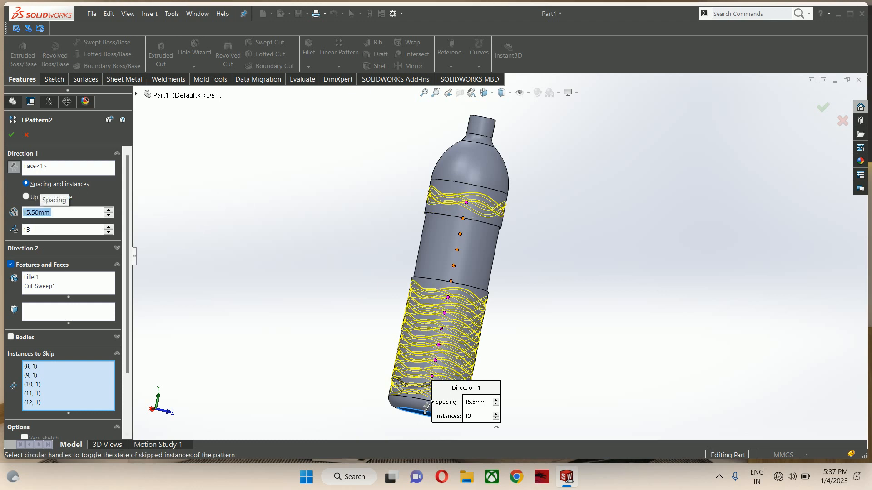
pyautogui.click(821, 109)
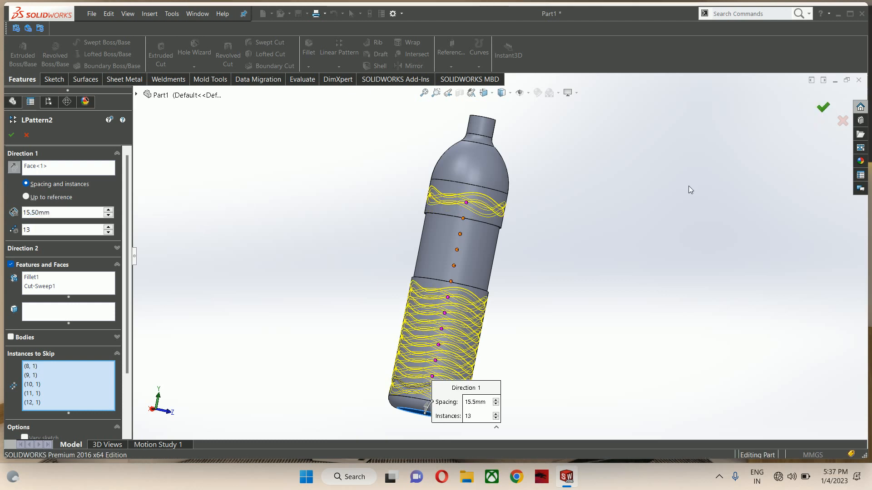
pyautogui.click(570, 188)
pyautogui.moveTo(570, 188)
pyautogui.mouseDown(button='middle')
pyautogui.moveTo(516, 235)
pyautogui.moveTo(500, 216)
pyautogui.moveTo(508, 215)
pyautogui.mouseUp(button='middle')
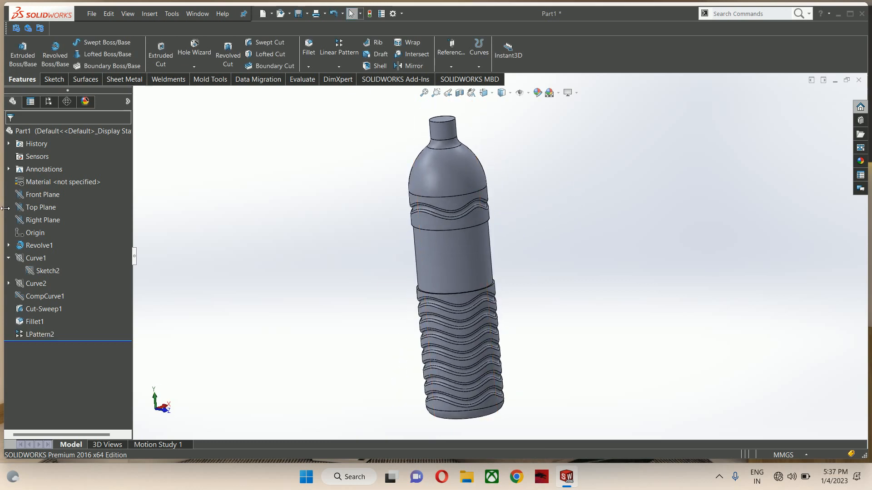
# Step: Start a sketch on the Front Plane and draw a three-point spline across the bottle's domed shoulder, from one silhouette edge to the other
pyautogui.click(36, 194)
pyautogui.click(42, 182)
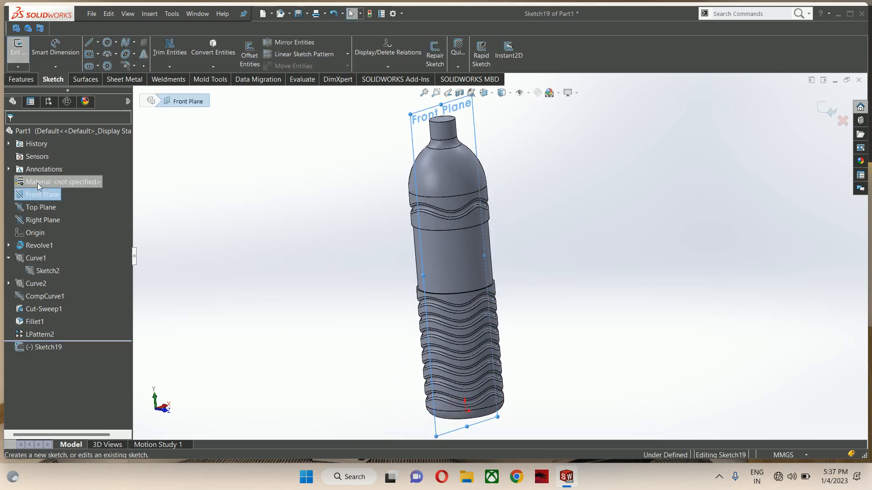
pyautogui.scroll(-5, 500, 156)
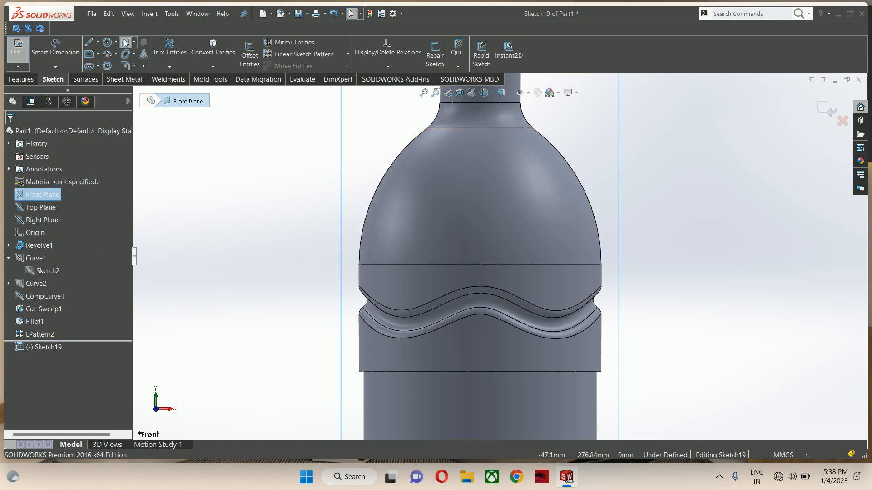
pyautogui.click(365, 224)
pyautogui.click(481, 228)
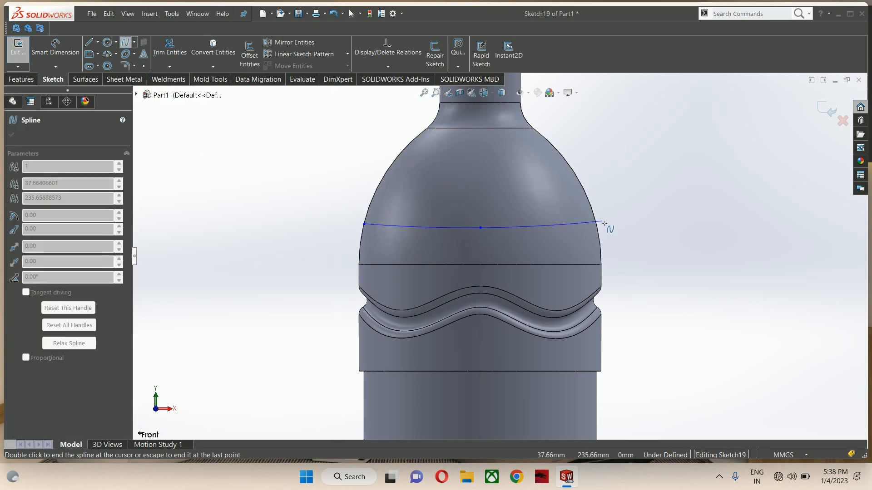
pyautogui.doubleClick(596, 225)
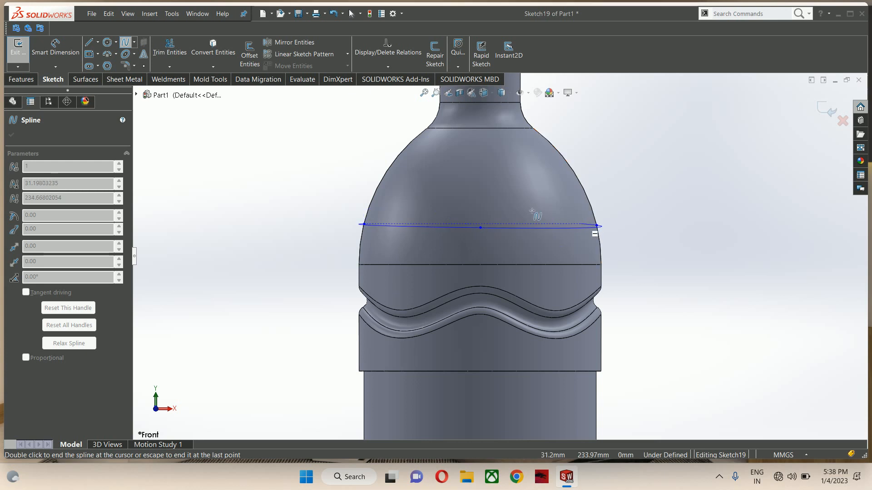
# Step: Draw a vertical centerline down from the midpoint of the neck's top edge and make its lower end coincident with the spline's middle point
pyautogui.click(97, 42)
pyautogui.click(109, 62)
pyautogui.scroll(3, 499, 255)
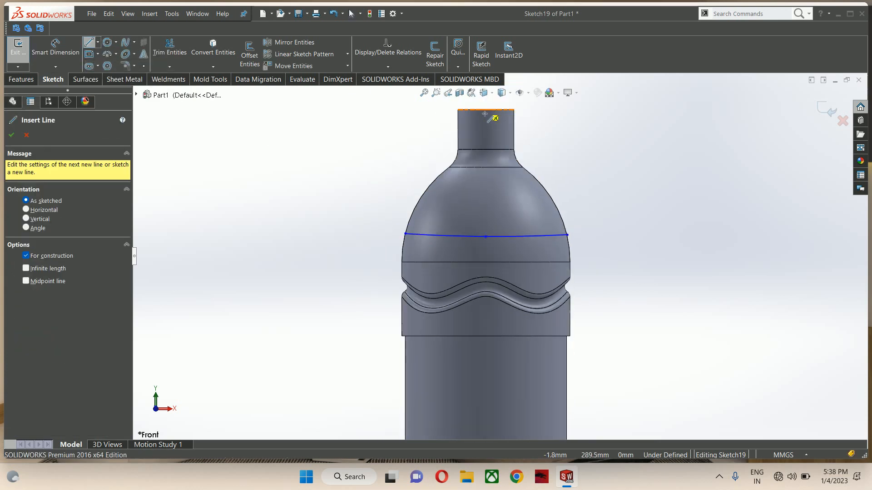
pyautogui.moveTo(485, 111); pyautogui.dragTo(485, 118)
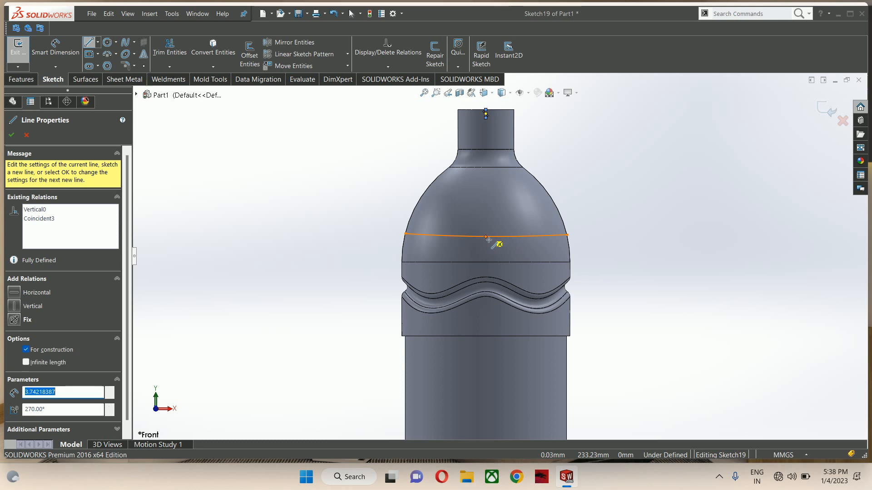
pyautogui.click(351, 13)
pyautogui.click(485, 118)
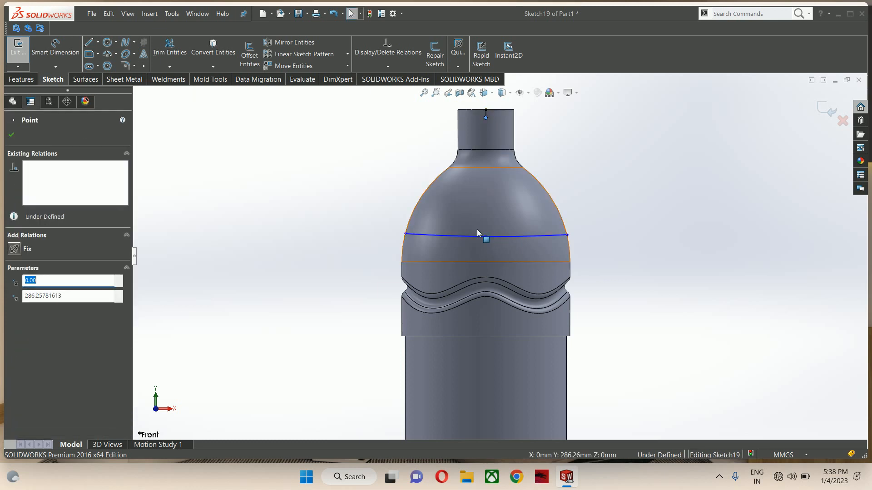
pyautogui.keyDown('ctrl'); pyautogui.click(486, 236); pyautogui.keyUp('ctrl')
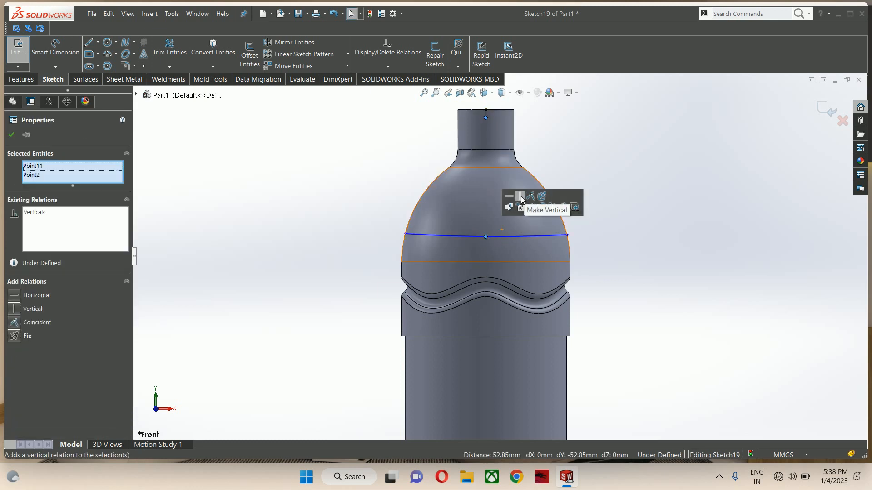
pyautogui.click(521, 199)
pyautogui.click(628, 146)
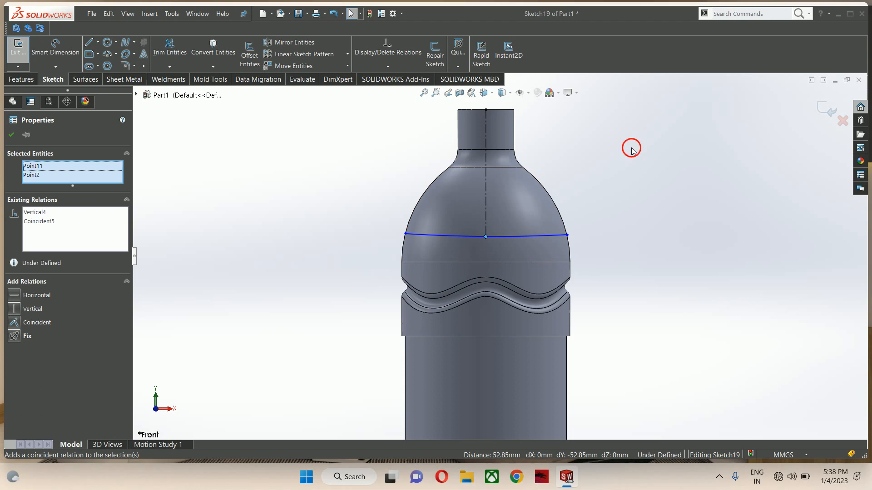
# Step: Align the spline's two end points and the centerline's lower end with a Horizontal relation
pyautogui.click(407, 234)
pyautogui.keyDown('ctrl'); pyautogui.click(485, 237); pyautogui.keyUp('ctrl')
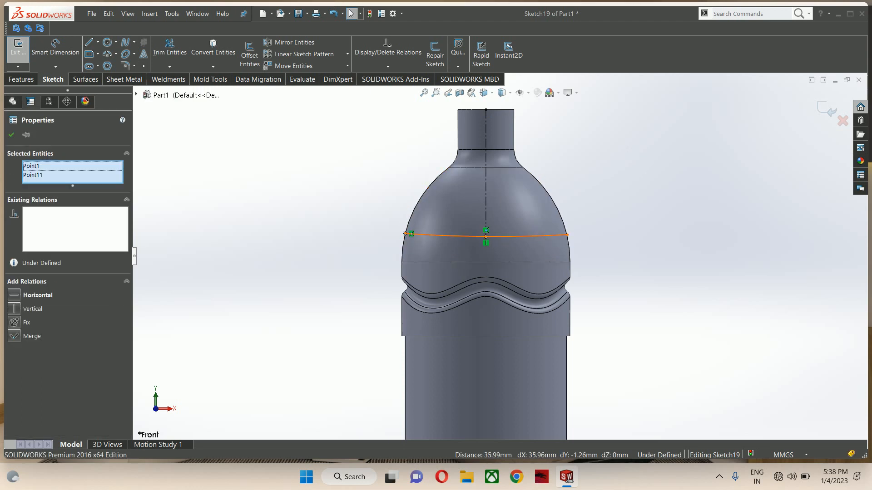
pyautogui.keyDown('ctrl'); pyautogui.click(567, 234); pyautogui.keyUp('ctrl')
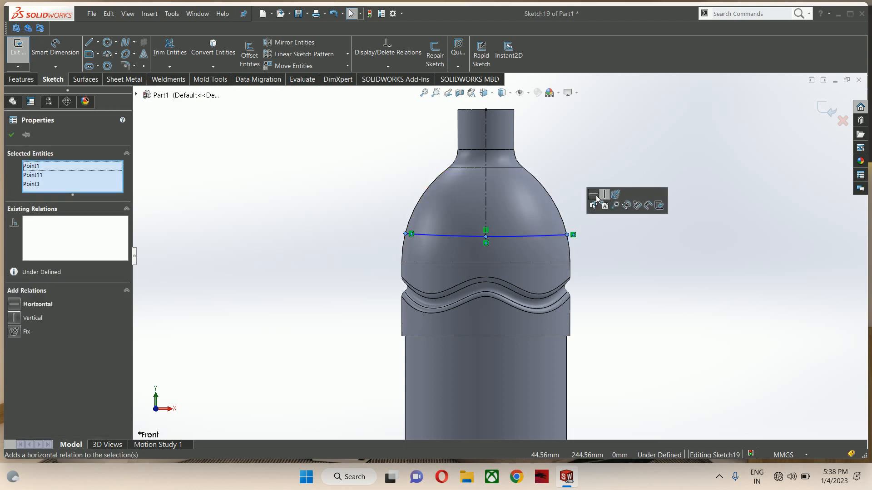
pyautogui.click(603, 163)
# Step: Shape the shoulder spline into a wave by pulling both end handles down and inward, and make its middle handle horizontal
pyautogui.scroll(-3, 514, 217)
pyautogui.click(368, 253)
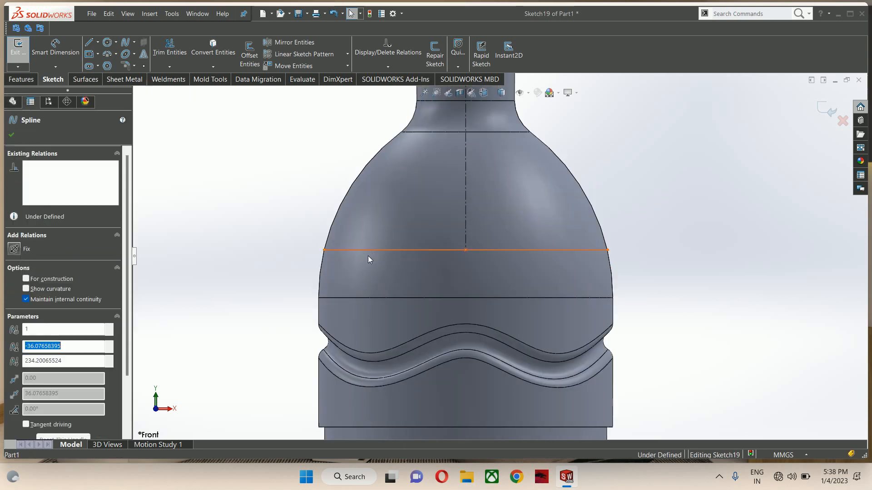
pyautogui.moveTo(364, 250); pyautogui.dragTo(356, 298)
pyautogui.moveTo(576, 203); pyautogui.dragTo(585, 306)
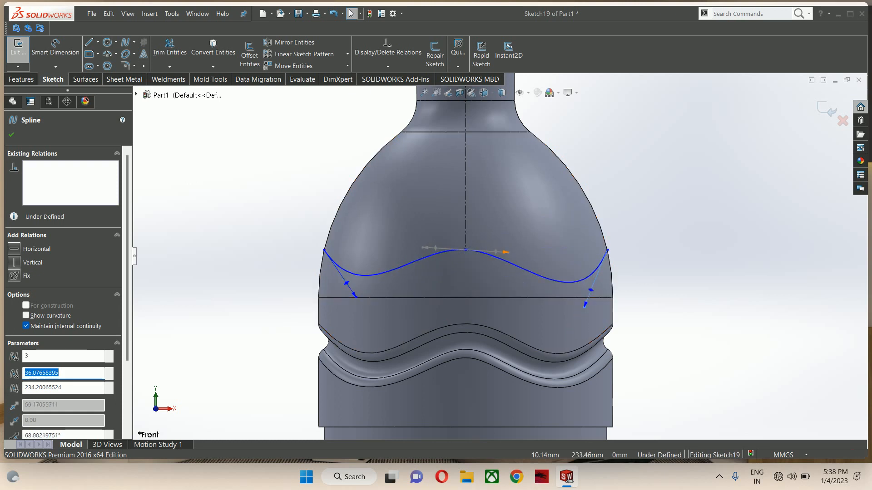
pyautogui.click(505, 252)
pyautogui.click(31, 249)
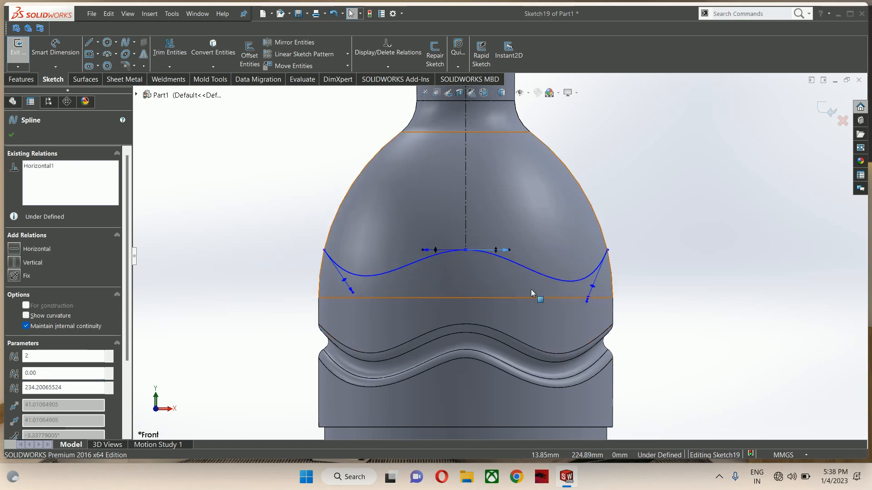
pyautogui.moveTo(587, 301); pyautogui.dragTo(554, 304)
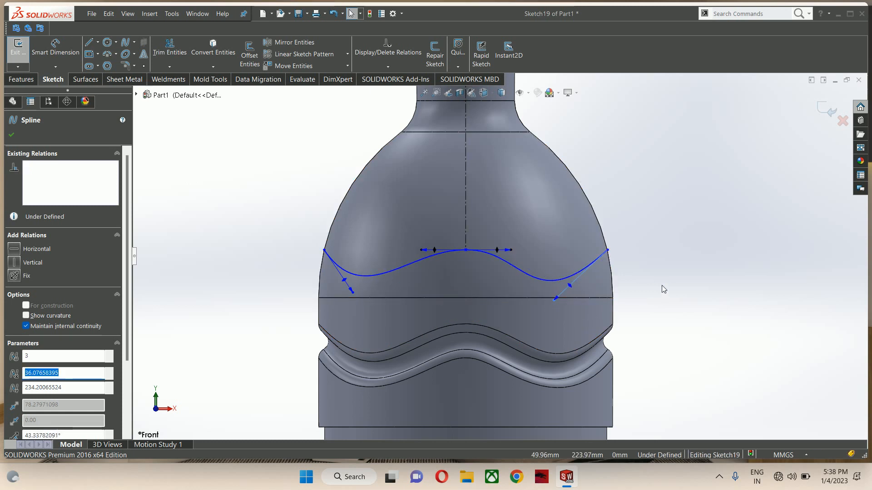
# Step: Dimension the vertical centerline above the shoulder spline and set its length to 60 mm
pyautogui.press('d')
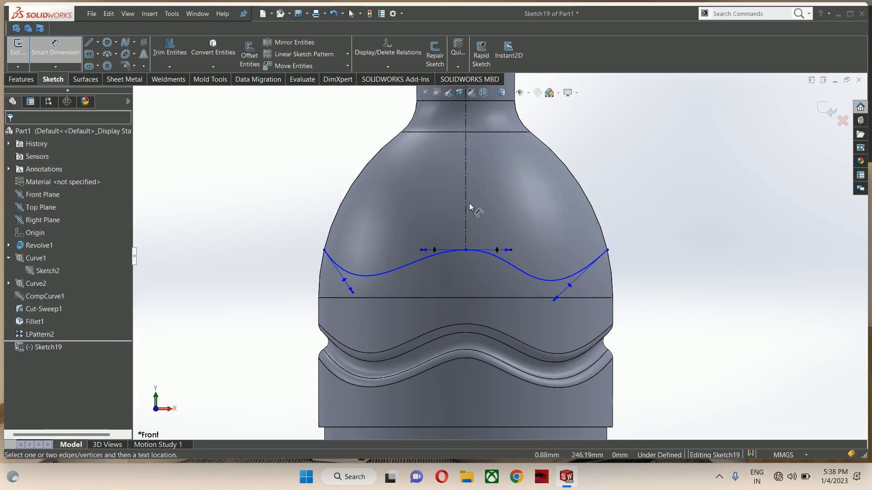
pyautogui.click(466, 222)
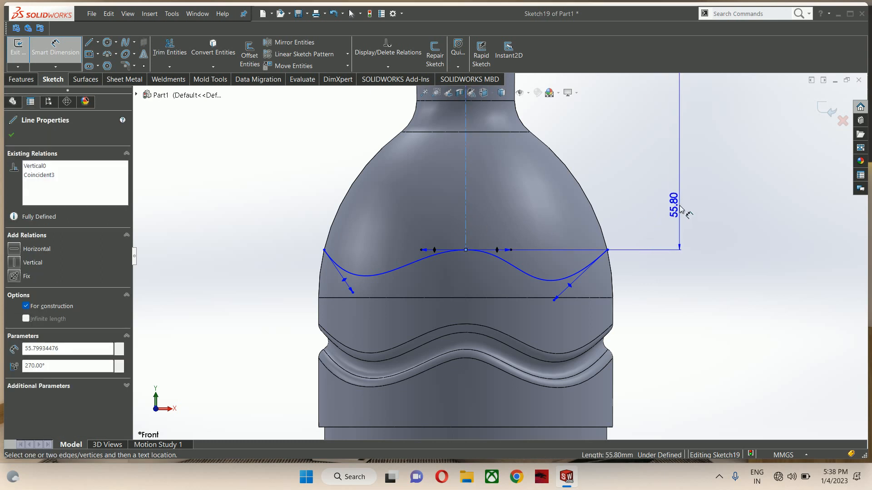
pyautogui.scroll(1, 672, 200)
pyautogui.click(642, 201)
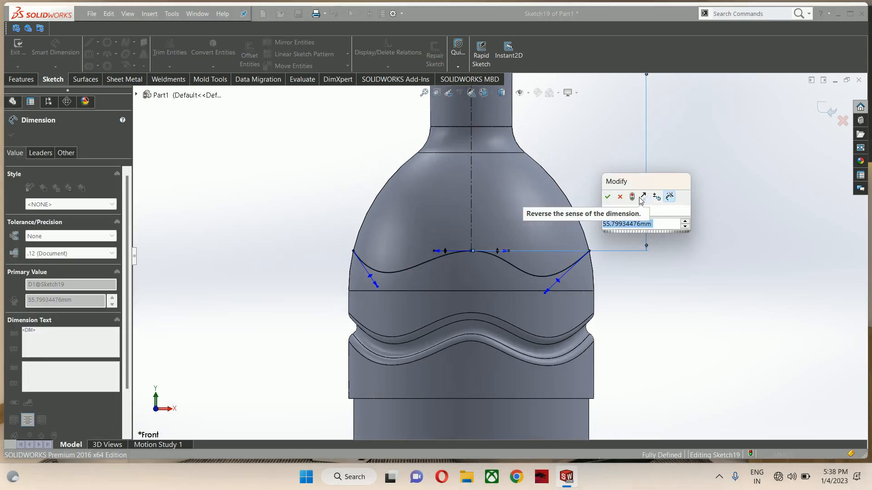
pyautogui.write('60')
pyautogui.press('Return')
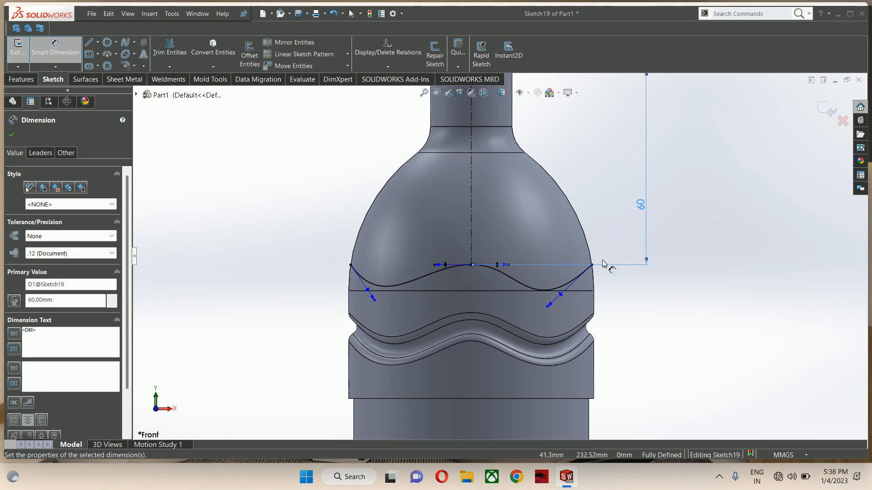
# Step: Flatten the shoulder wave by pulling both spline end handles slightly upward until the two troughs roughly match, and exit the sketch
pyautogui.scroll(-2, 585, 263)
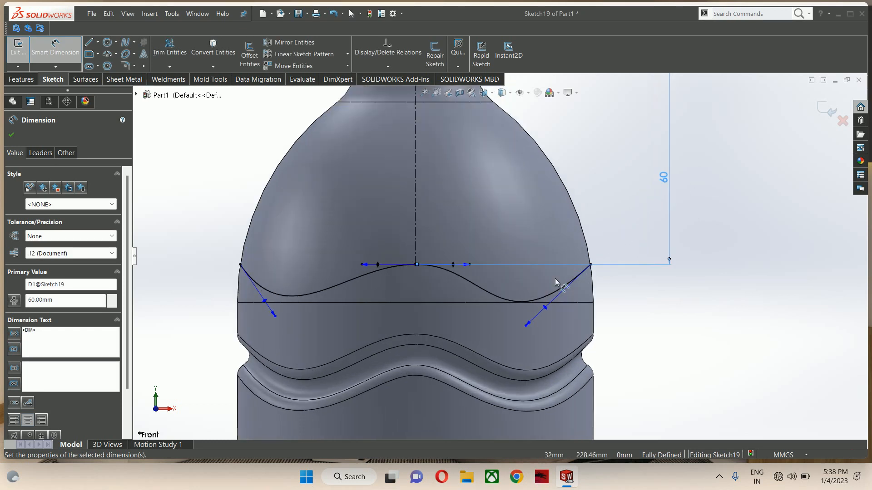
pyautogui.click(526, 326)
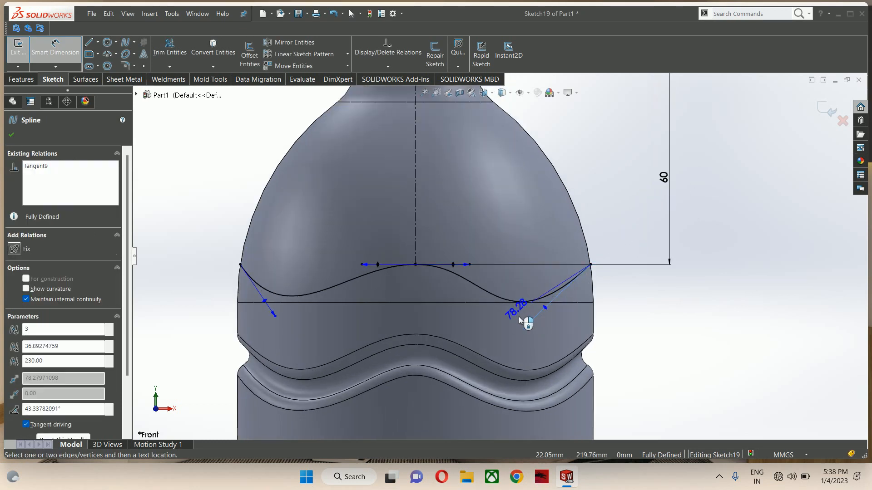
pyautogui.press('Escape')
pyautogui.moveTo(522, 323)
pyautogui.mouseDown()
pyautogui.moveTo(522, 307)
pyautogui.moveTo(523, 315)
pyautogui.mouseUp()
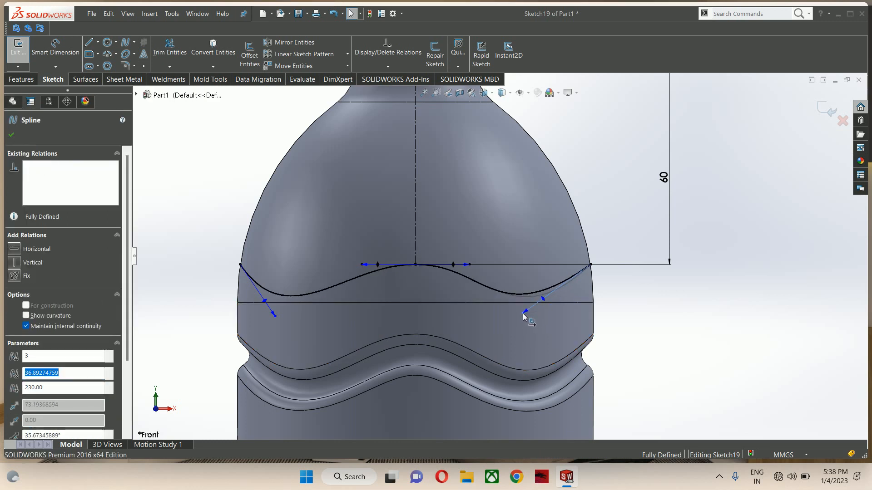
pyautogui.click(659, 341)
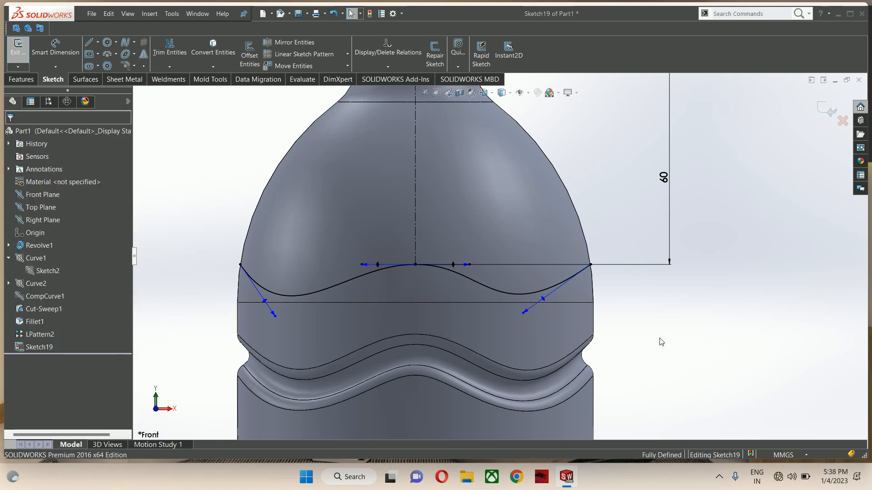
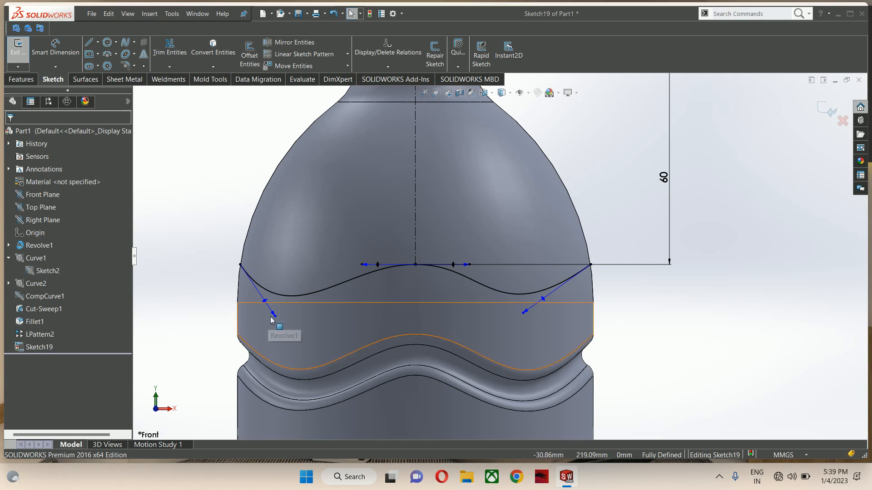
pyautogui.moveTo(275, 320); pyautogui.dragTo(278, 308)
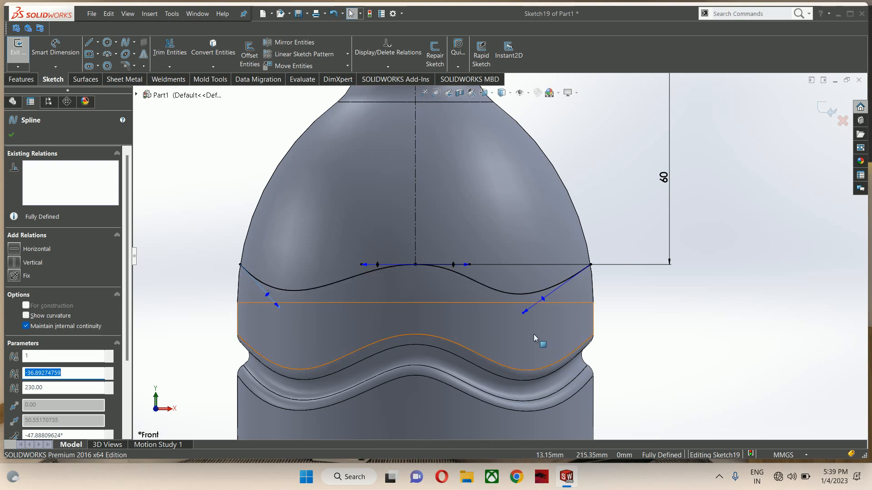
pyautogui.click(681, 327)
pyautogui.moveTo(522, 315)
pyautogui.mouseDown()
pyautogui.moveTo(530, 319)
pyautogui.moveTo(536, 308)
pyautogui.mouseUp()
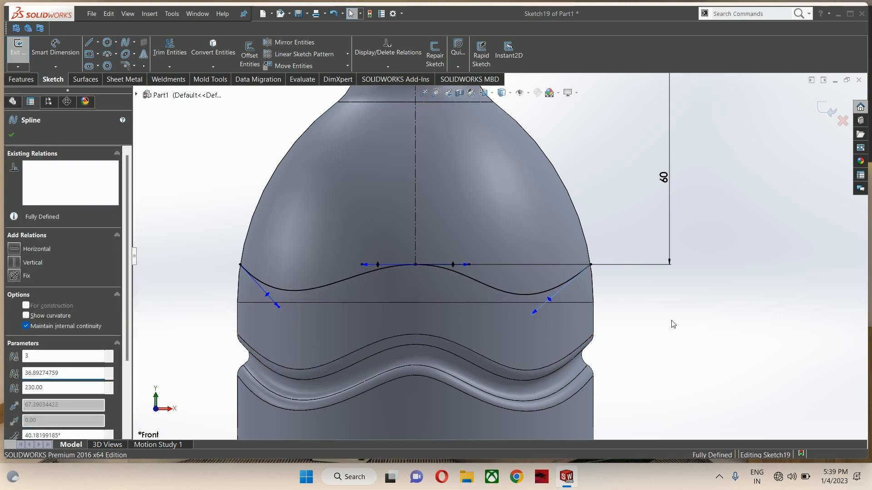
pyautogui.click(650, 330)
pyautogui.scroll(4, 649, 330)
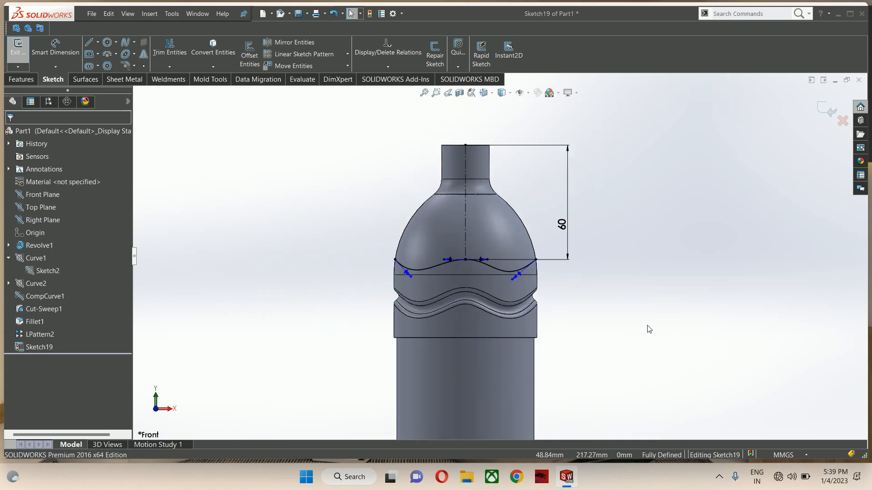
pyautogui.click(824, 110)
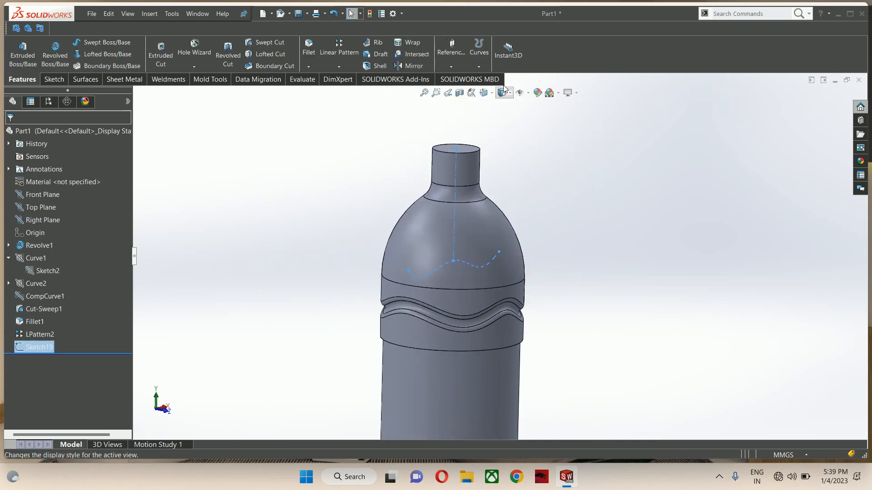
# Step: Project the shoulder spline sketch onto the domed shoulder face as a projected curve
pyautogui.click(482, 62)
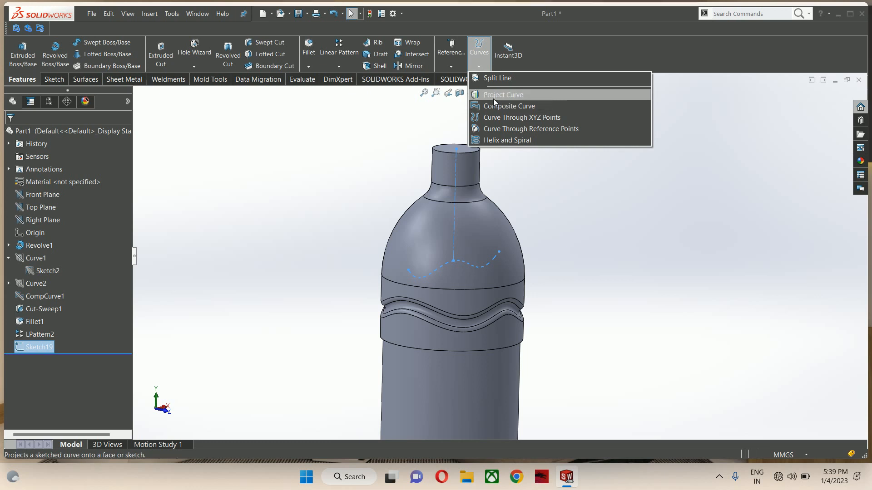
pyautogui.click(493, 96)
pyautogui.click(473, 210)
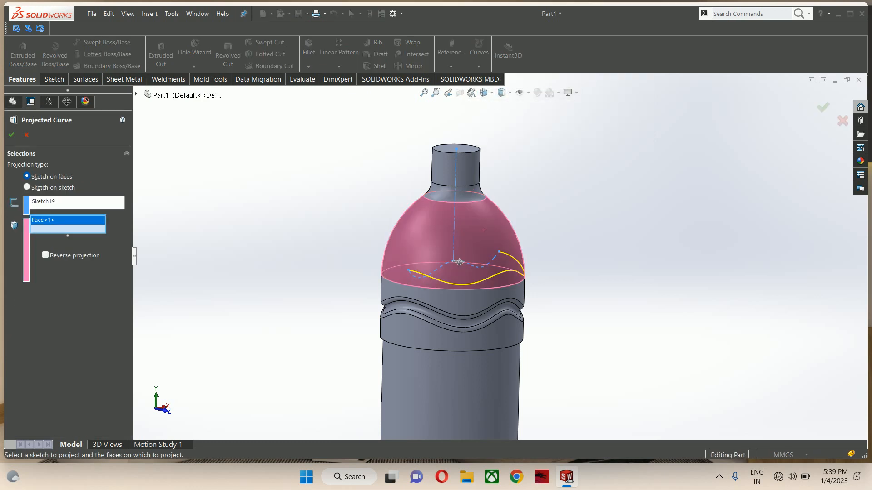
pyautogui.click(11, 135)
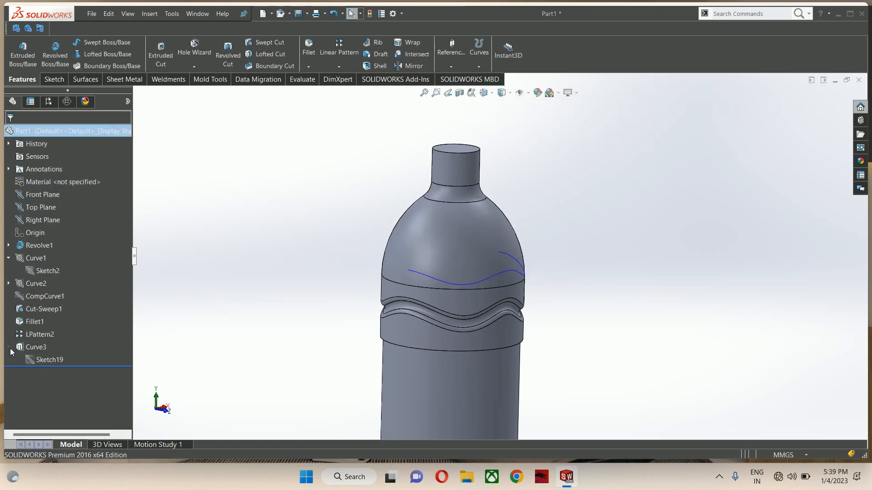
# Step: Project the same spline sketch, Sketch19, onto the opposite side of the domed shoulder face using Reverse projection
pyautogui.click(48, 358)
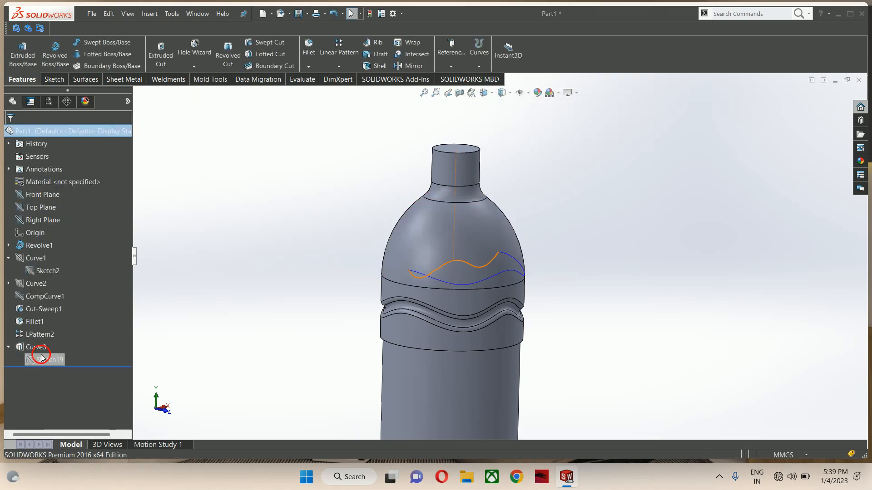
pyautogui.click(482, 60)
pyautogui.click(481, 94)
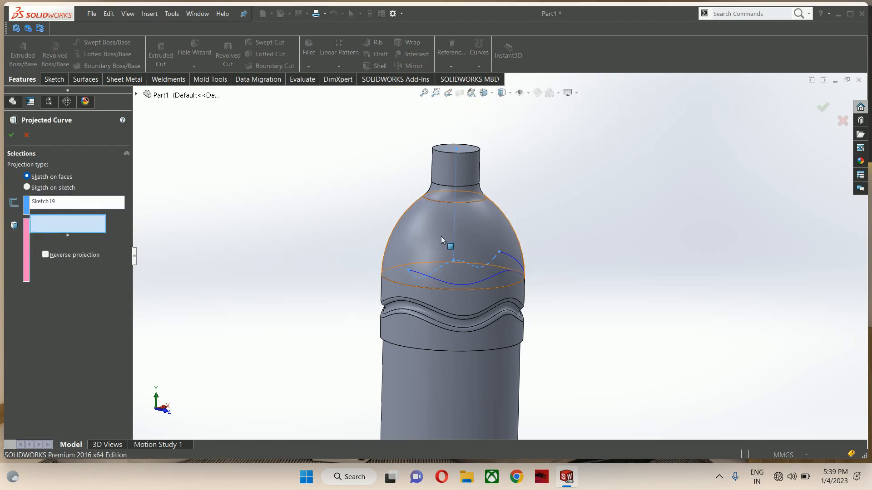
pyautogui.click(442, 239)
pyautogui.click(45, 256)
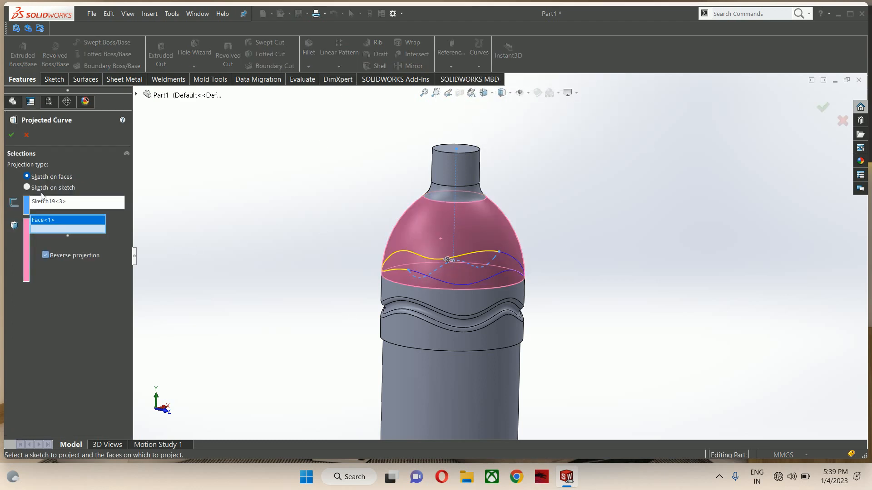
pyautogui.click(12, 134)
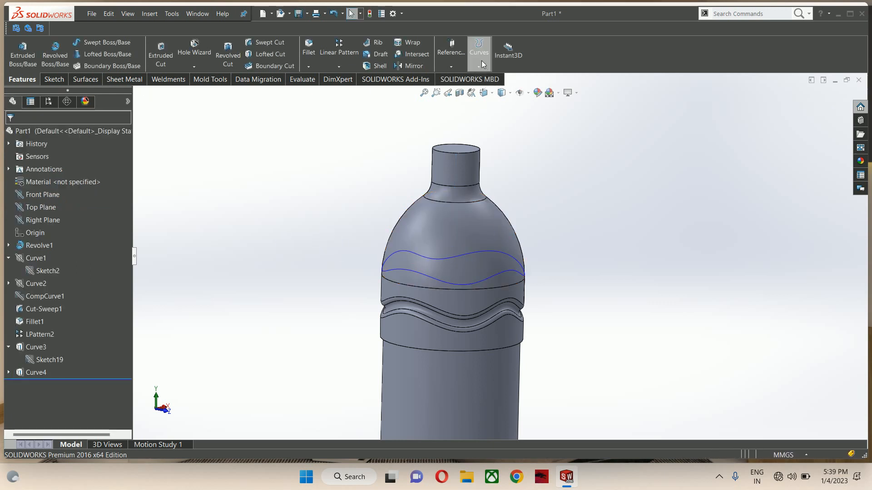
pyautogui.click(483, 64)
pyautogui.click(484, 98)
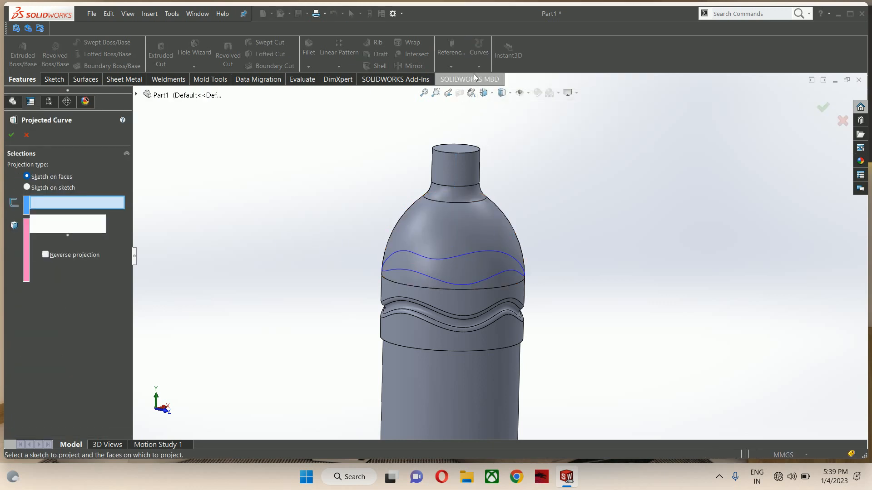
pyautogui.press('Escape')
# Step: Join the two projected shoulder curves into one composite curve around the bottle
pyautogui.click(479, 64)
pyautogui.click(480, 106)
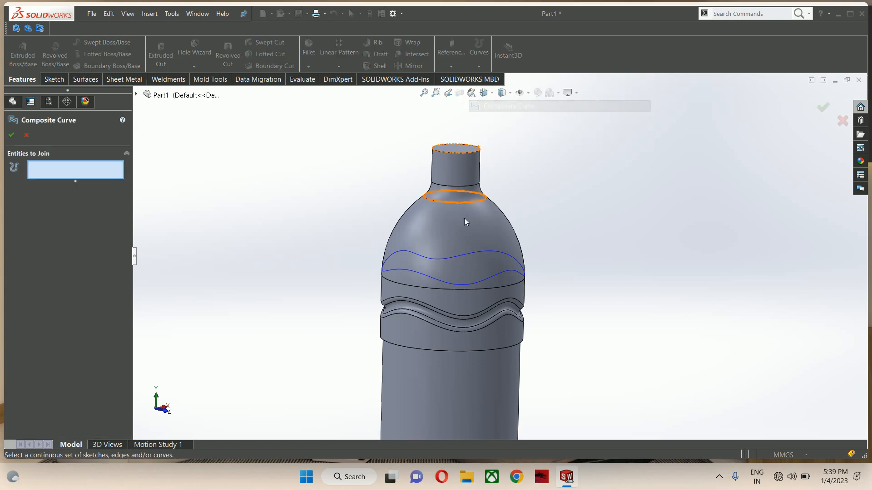
pyautogui.click(430, 279)
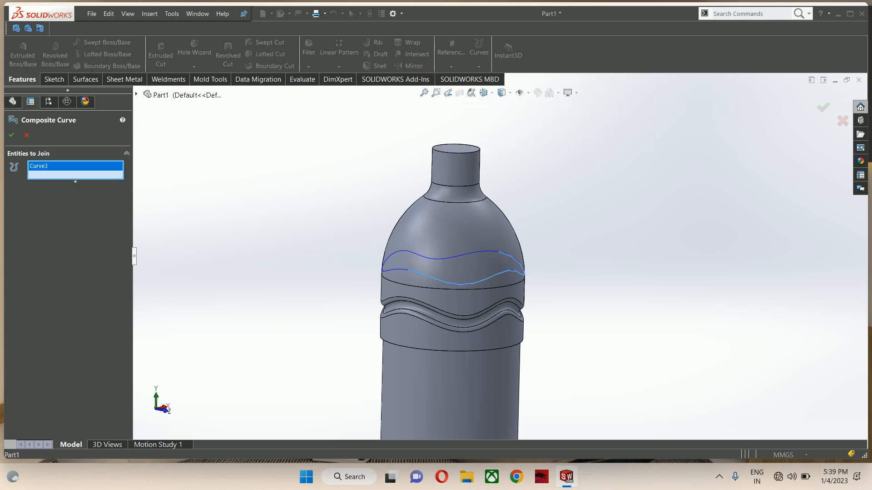
pyautogui.click(395, 273)
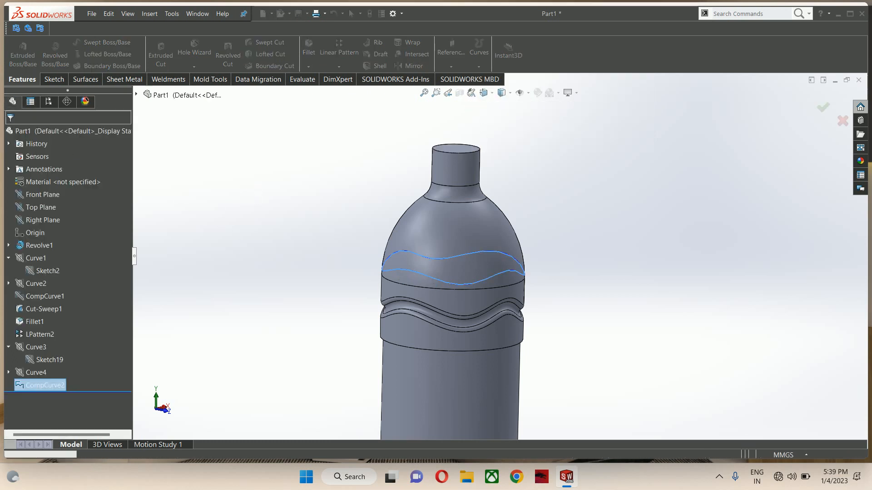
pyautogui.click(340, 272)
# Step: Start a sketch on the Front Plane and draw a nearly horizontal three-point spline across the upper dome, from one silhouette edge to the other
pyautogui.scroll(2, 339, 273)
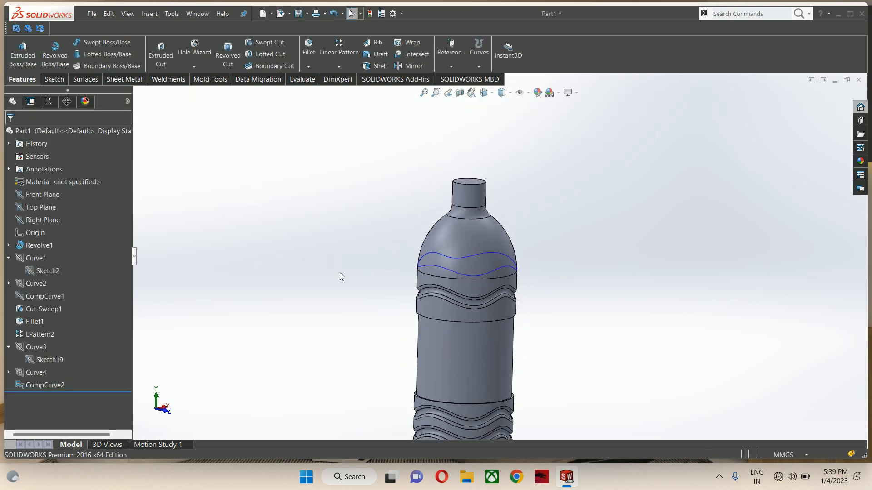
pyautogui.click(42, 194)
pyautogui.click(33, 184)
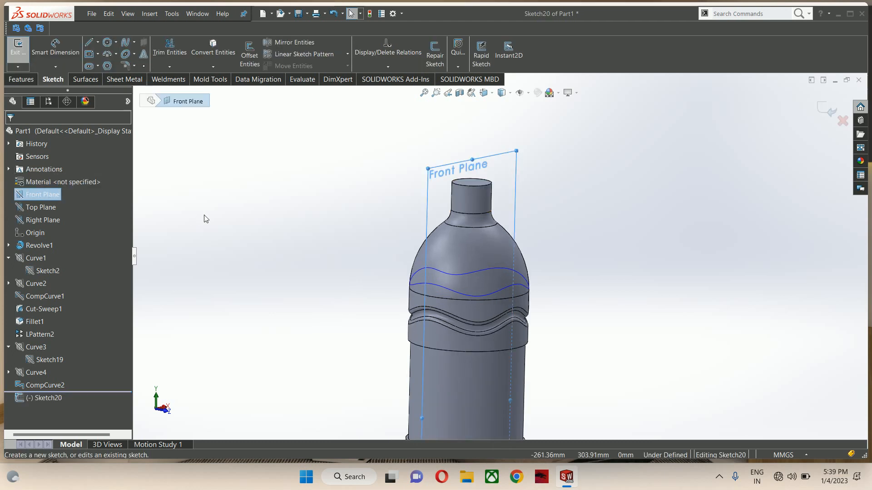
pyautogui.hotkey('ctrl', '1')
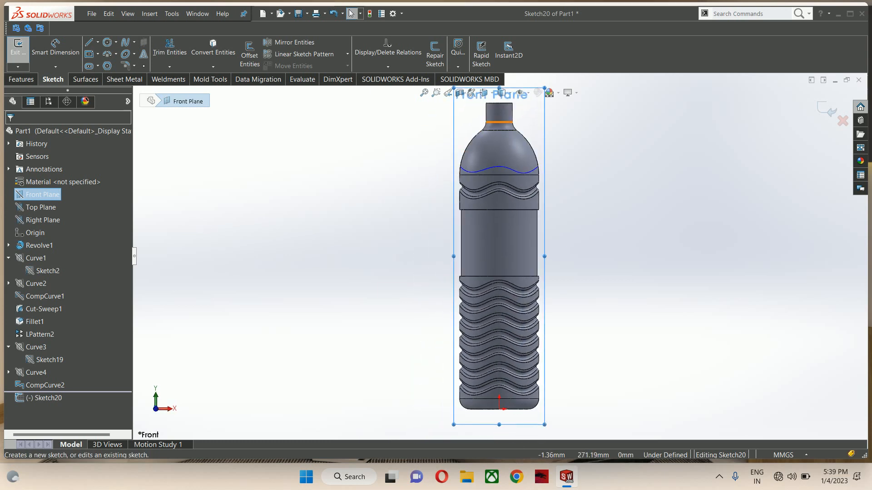
pyautogui.scroll(-5, 527, 152)
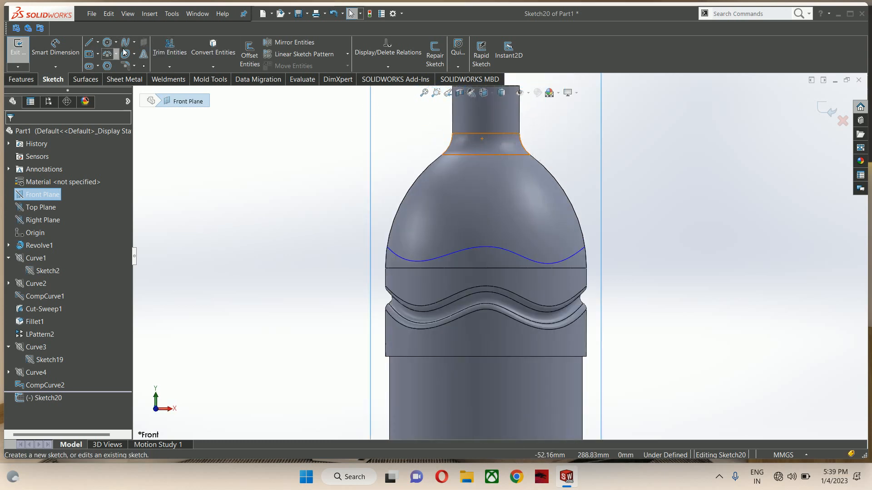
pyautogui.click(126, 42)
pyautogui.click(404, 198)
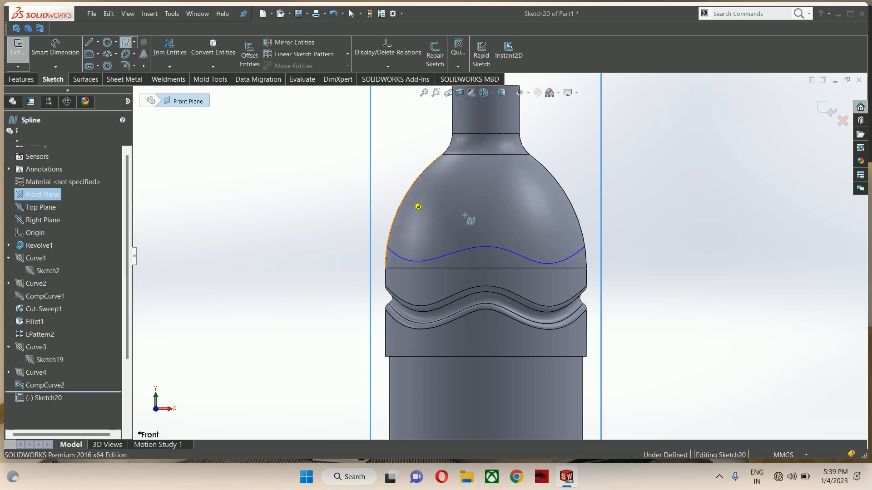
pyautogui.click(487, 199)
pyautogui.doubleClick(570, 199)
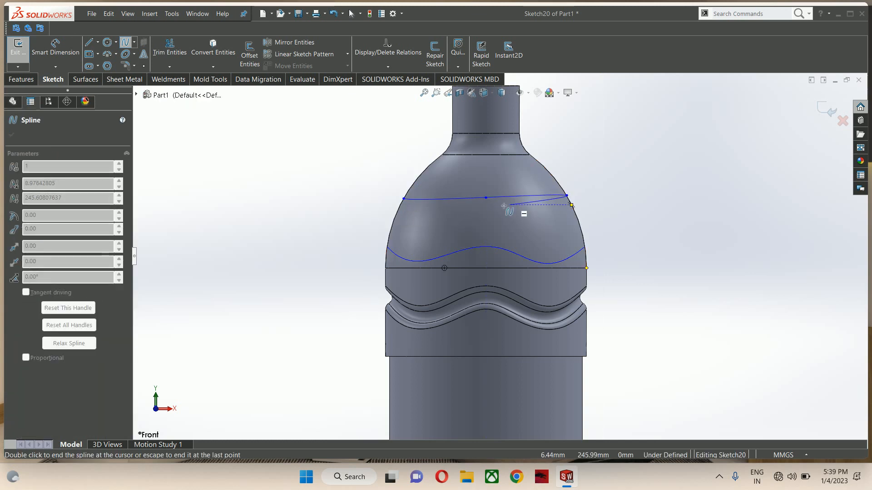
pyautogui.press('Escape')
# Step: Draw a vertical centerline about 42 mm long from the midpoint of the neck's top edge down to the new spline's middle point
pyautogui.scroll(2, 499, 249)
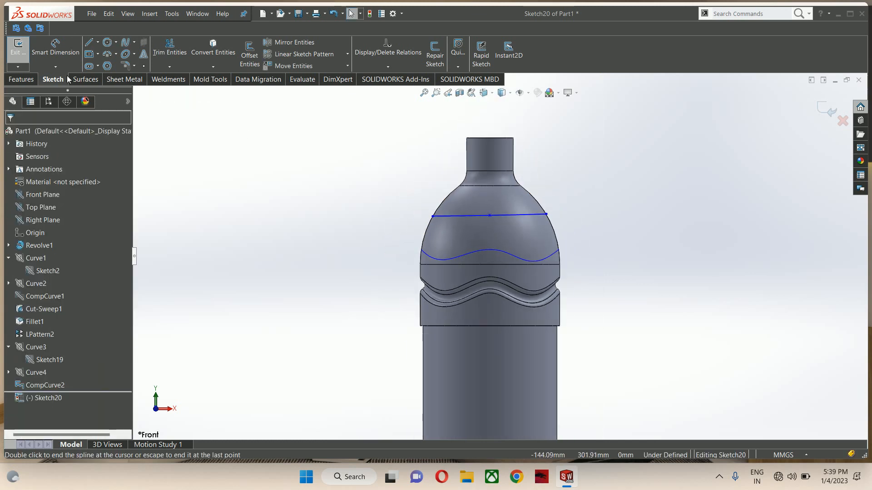
pyautogui.click(98, 42)
pyautogui.click(101, 55)
pyautogui.click(489, 138)
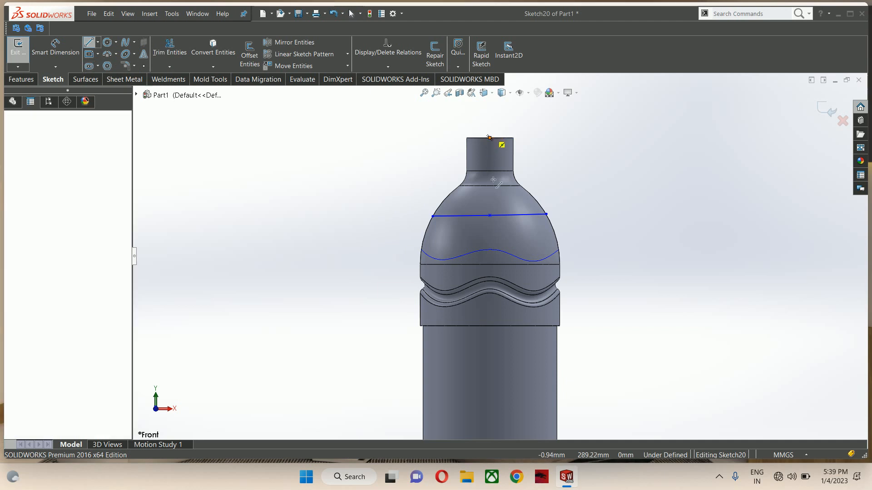
pyautogui.click(490, 215)
pyautogui.press('Escape')
pyautogui.click(491, 197)
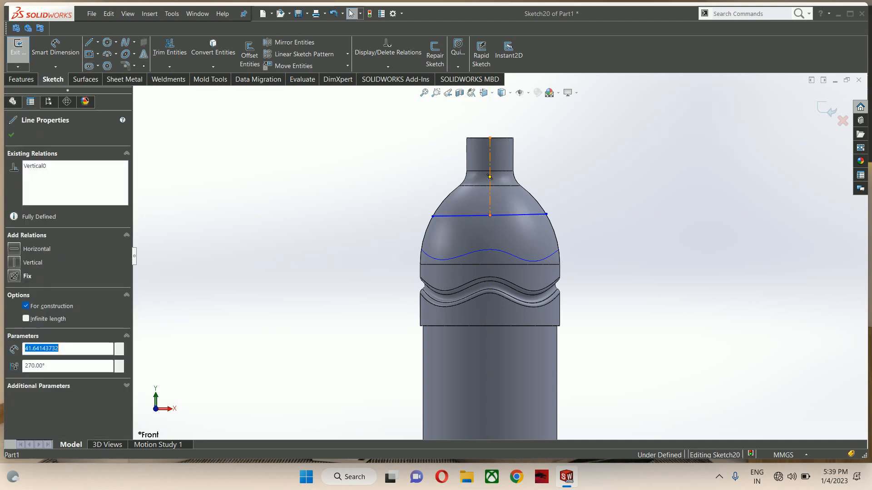
pyautogui.press('Escape')
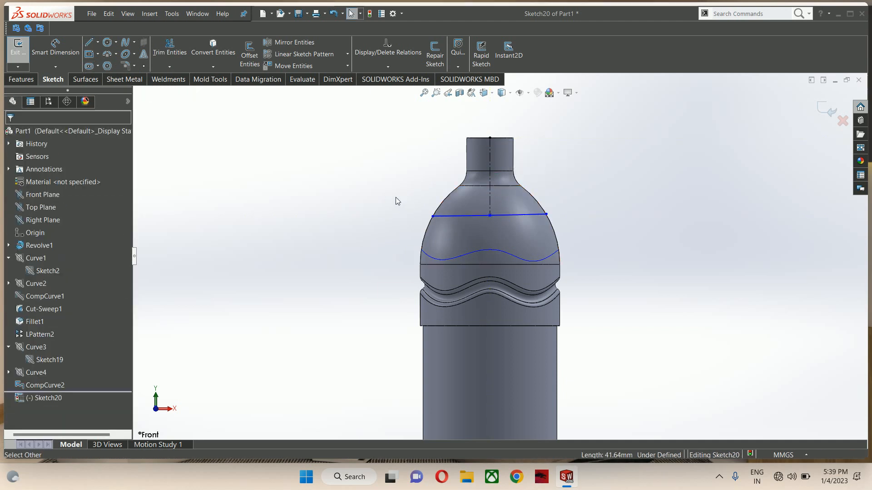
# Step: Align the new upper-dome spline's two end points and its middle point horizontally
pyautogui.click(433, 217)
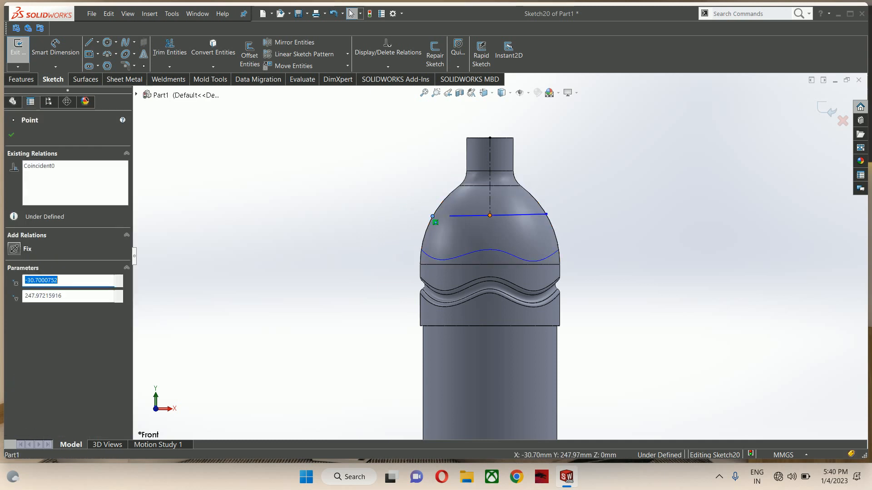
pyautogui.keyDown('ctrl'); pyautogui.click(490, 216); pyautogui.keyUp('ctrl')
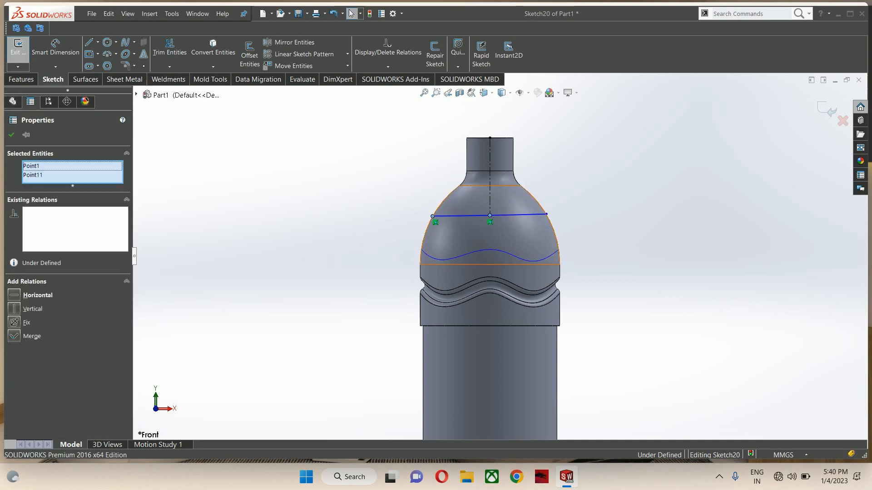
pyautogui.keyDown('ctrl'); pyautogui.click(546, 215); pyautogui.keyUp('ctrl')
pyautogui.scroll(-2, 514, 179)
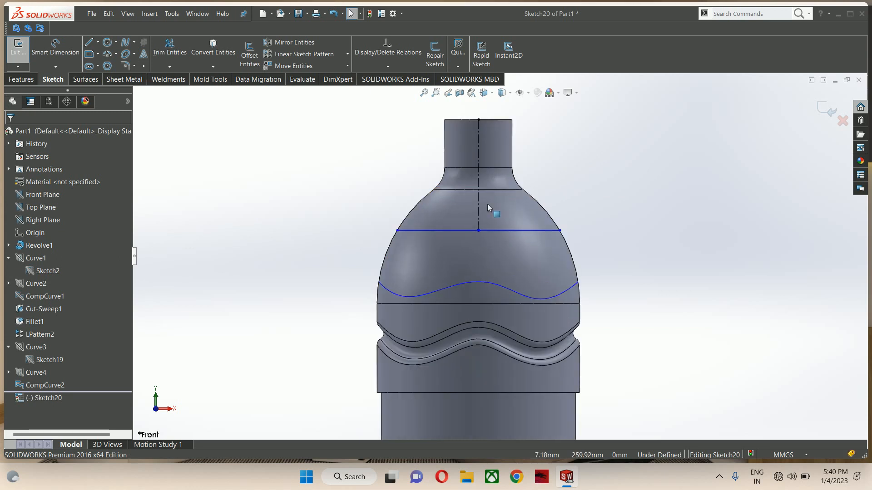
# Step: Bend the spline into a wave dipping on both sides of the centerline, with a horizontal tangent at its middle point
pyautogui.click(418, 231)
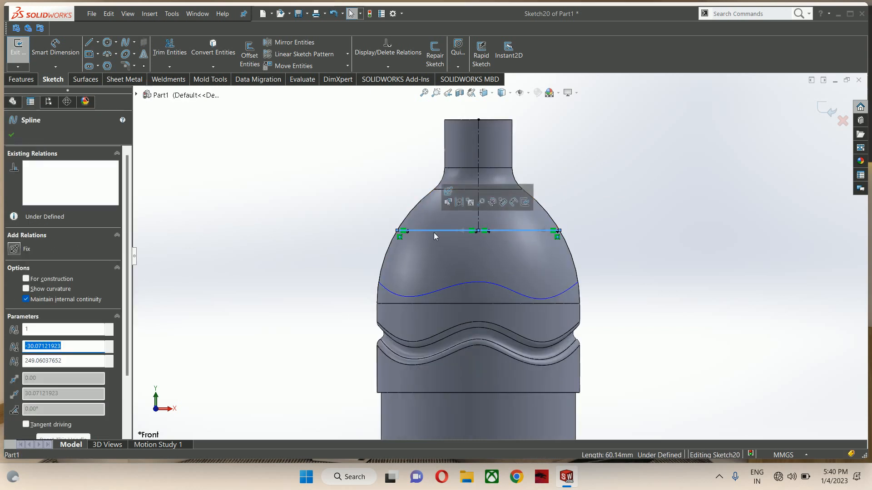
pyautogui.moveTo(416, 231); pyautogui.dragTo(413, 260)
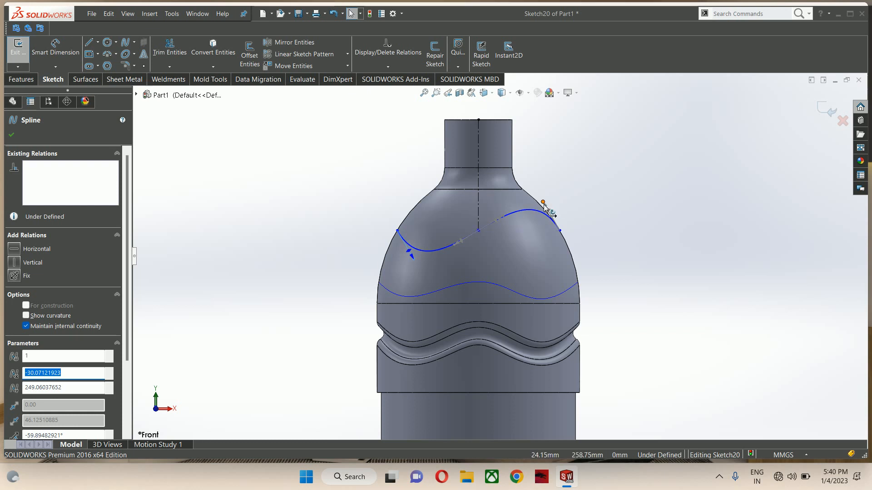
pyautogui.moveTo(543, 203); pyautogui.dragTo(537, 265)
pyautogui.click(502, 234)
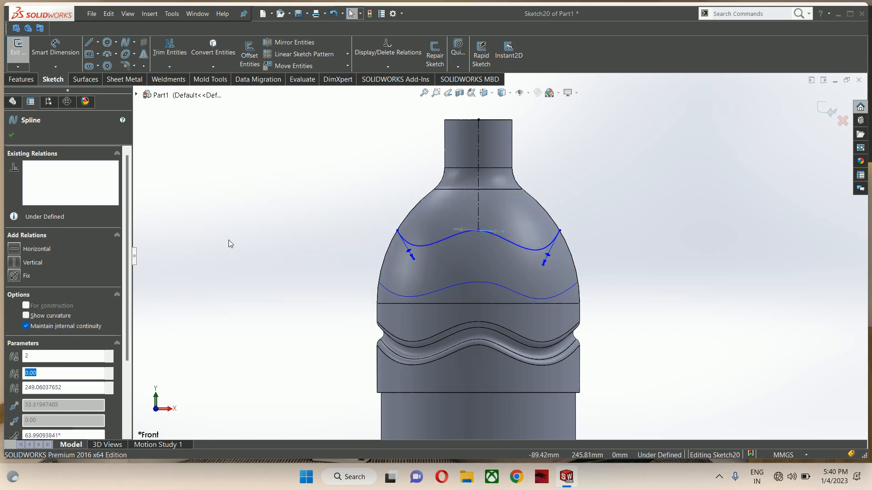
pyautogui.click(18, 250)
# Step: Dimension the vertical centerline from the neck's top edge to the spline's middle point as 45 mm
pyautogui.moveTo(544, 213); pyautogui.dragTo(547, 137, button='right')
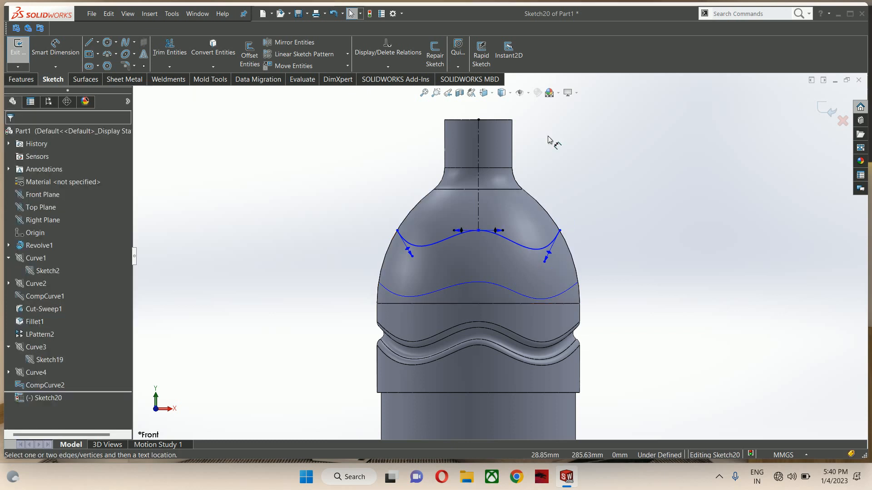
pyautogui.click(479, 202)
pyautogui.click(592, 199)
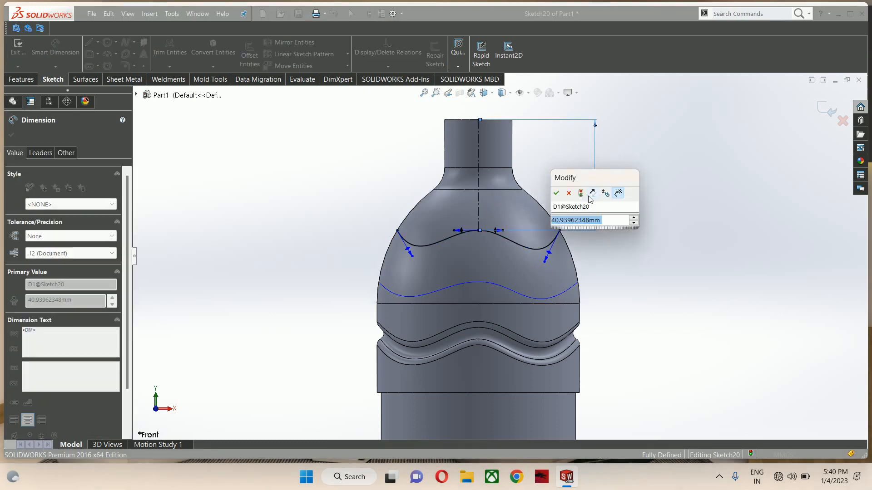
pyautogui.write('45')
pyautogui.press('Return')
pyautogui.press('Escape')
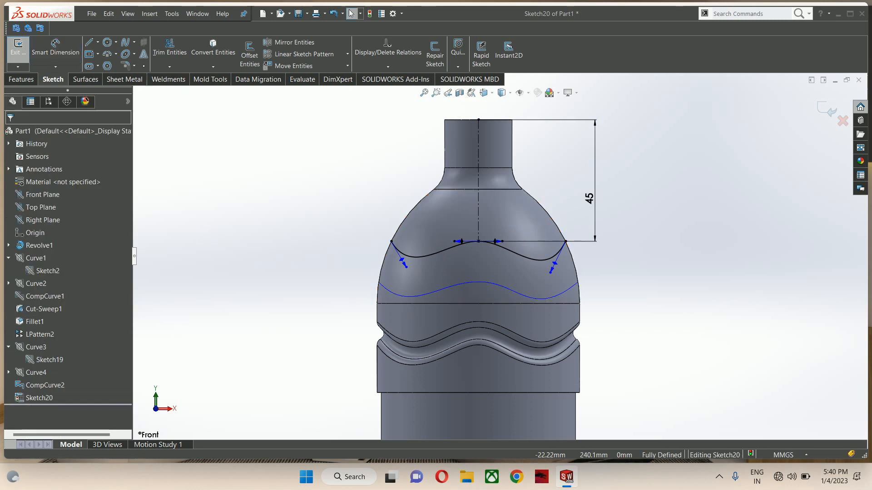
# Step: Adjust the spline's end tangents so both dips of the wave match more closely, and finish the sketch
pyautogui.scroll(-3, 434, 249)
pyautogui.moveTo(375, 287); pyautogui.dragTo(384, 274)
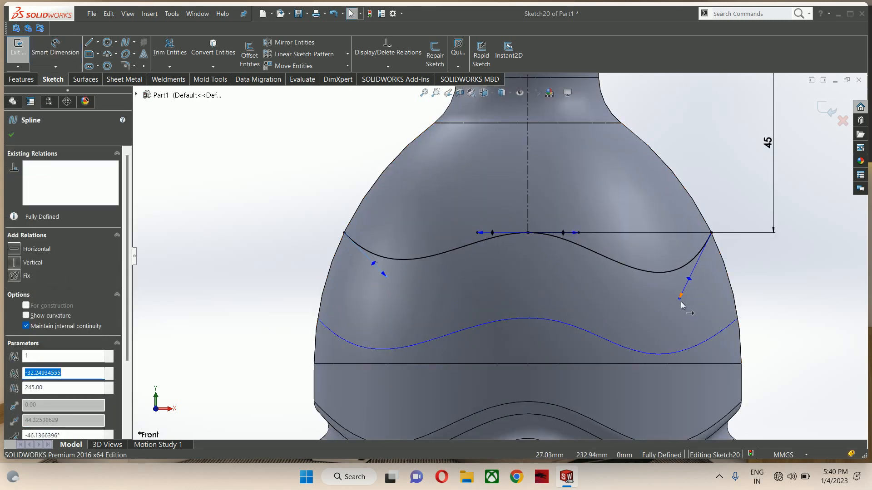
pyautogui.moveTo(681, 297); pyautogui.dragTo(660, 285)
pyautogui.click(798, 276)
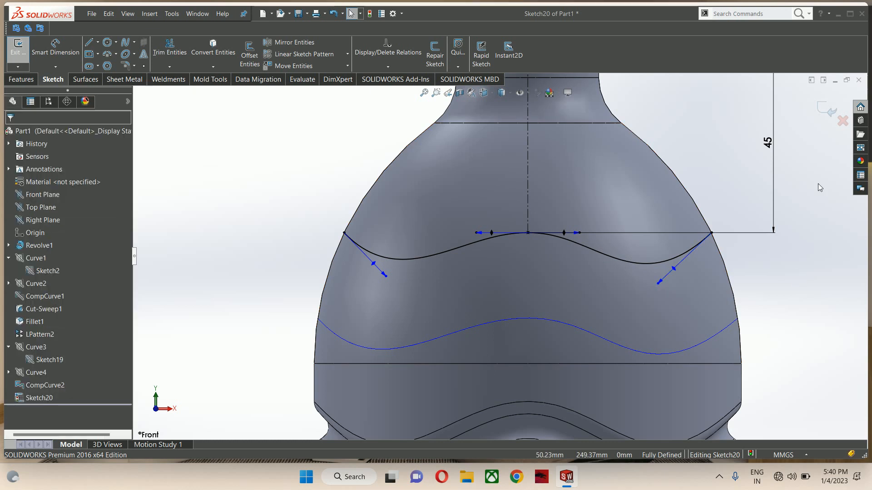
pyautogui.click(825, 115)
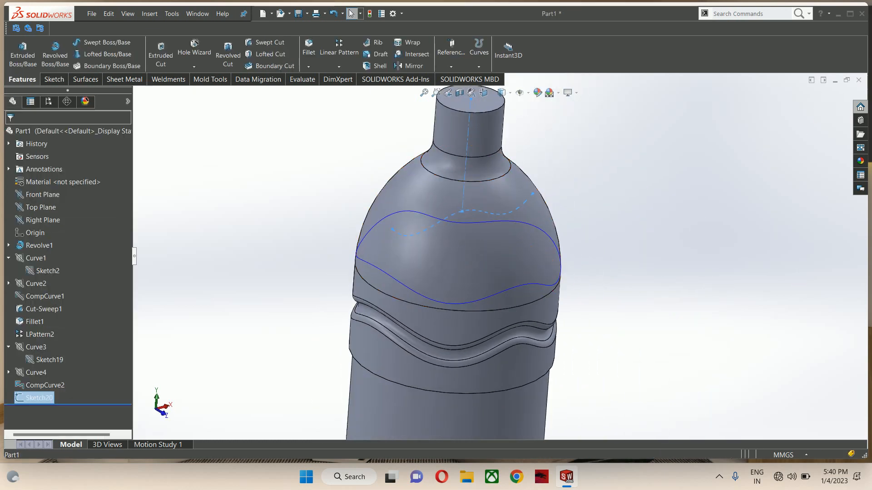
# Step: Project the new wave sketch, Sketch20, onto the domed shoulder face as a sketch-on-faces projected curve
pyautogui.click(475, 53)
pyautogui.click(493, 96)
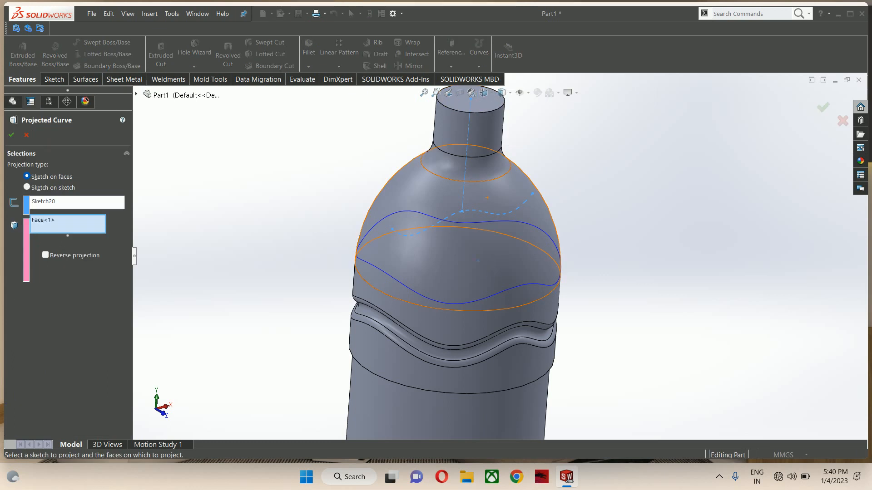
pyautogui.click(12, 135)
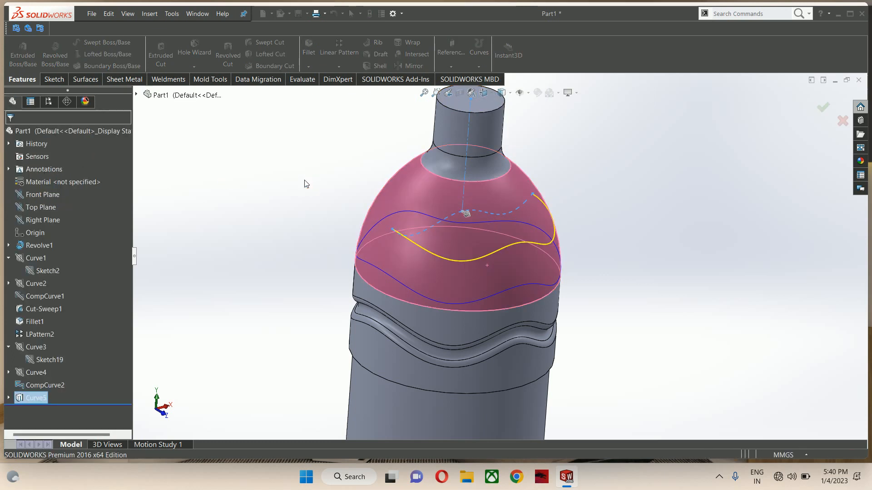
# Step: Project the same spline sketch, Sketch20, onto the opposite side of the domed shoulder face using Reverse projection
pyautogui.click(8, 398)
pyautogui.click(47, 410)
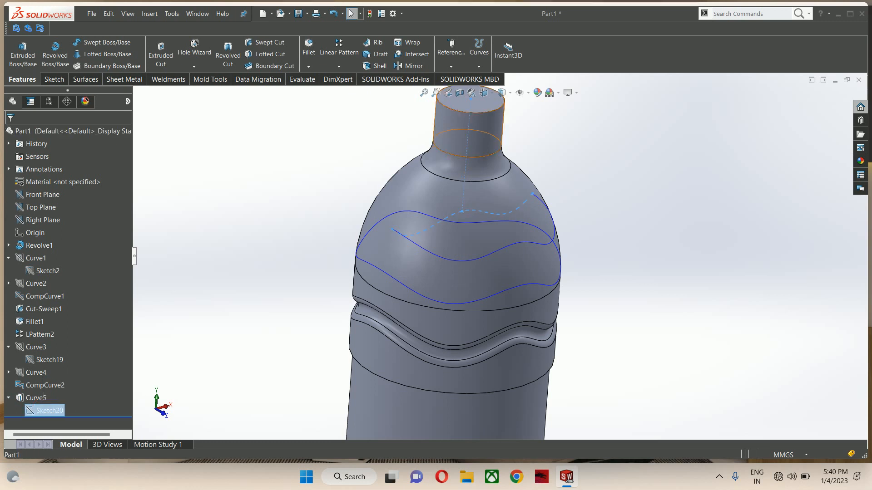
pyautogui.click(487, 65)
pyautogui.click(504, 91)
pyautogui.click(454, 263)
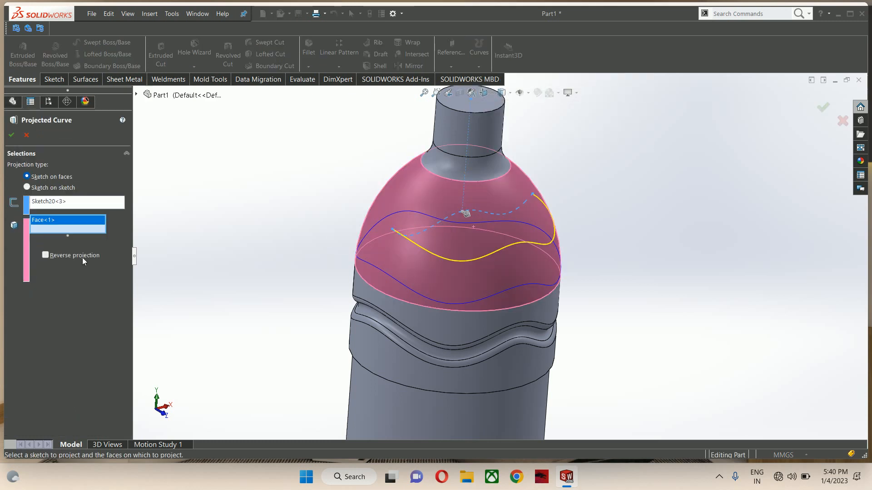
pyautogui.click(82, 256)
pyautogui.click(11, 135)
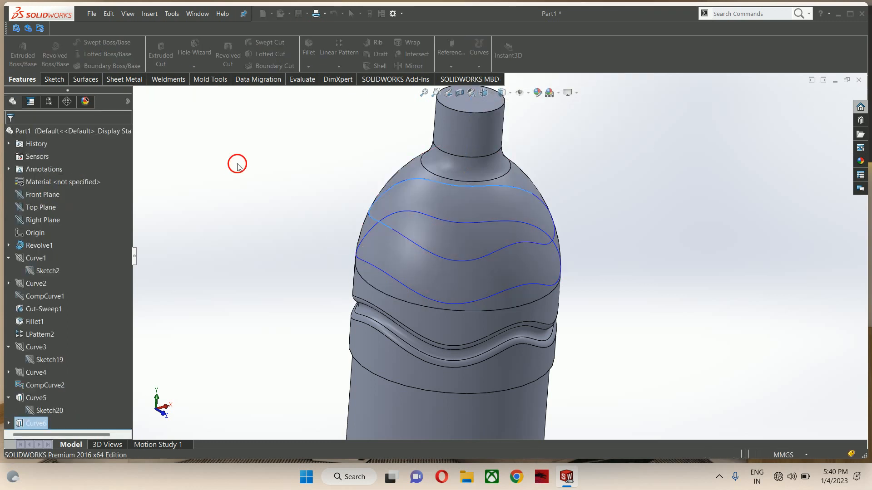
# Step: Join the two upper projected curves, Curve5 and Curve6, into one composite curve around the dome
pyautogui.click(237, 166)
pyautogui.click(479, 59)
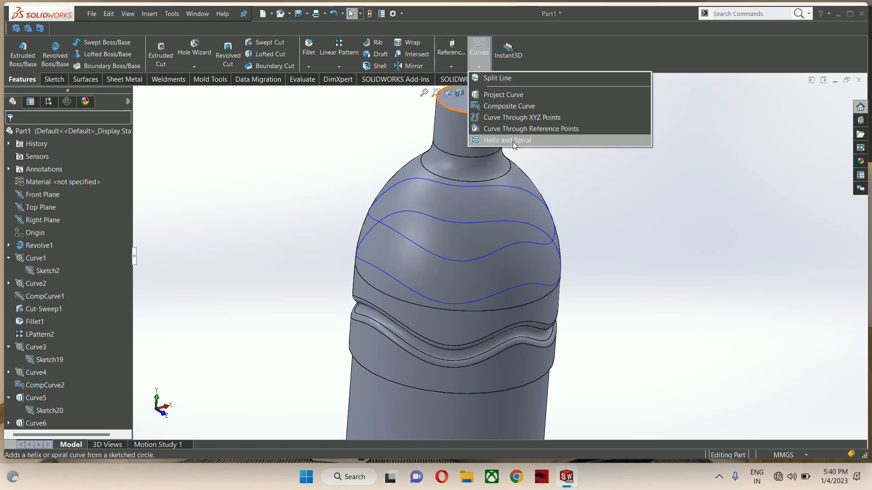
pyautogui.click(505, 106)
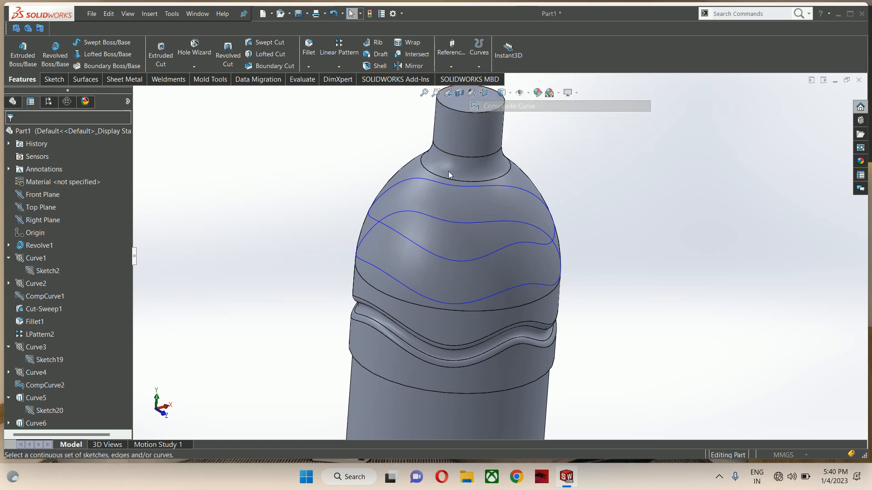
pyautogui.click(414, 242)
pyautogui.click(385, 228)
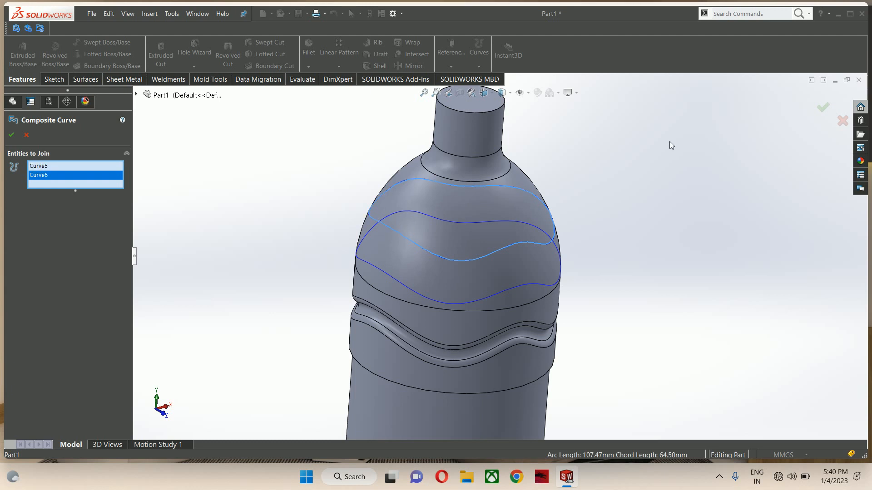
pyautogui.click(817, 107)
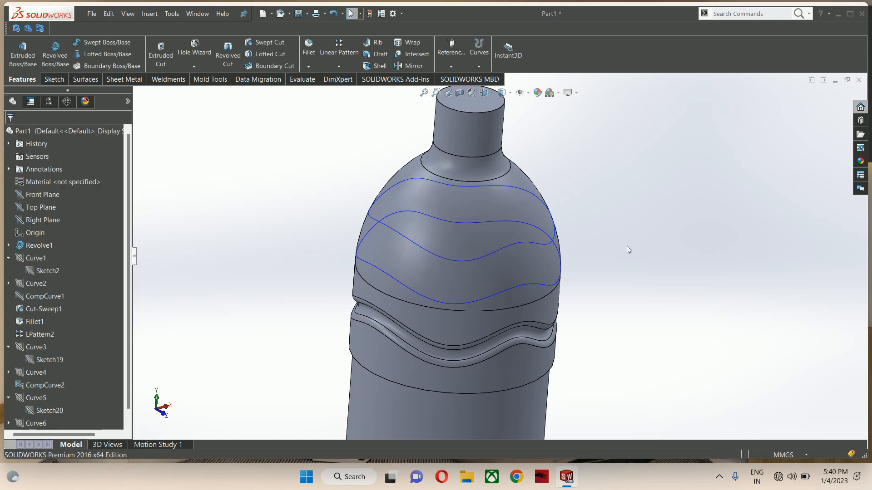
# Step: Edit Sketch19 of the lower shoulder curve and make its wave shallower by adjusting the spline's two end tangents
pyautogui.scroll(5, 590, 249)
pyautogui.moveTo(591, 249); pyautogui.dragTo(538, 249, button='middle')
pyautogui.scroll(-4, 531, 266)
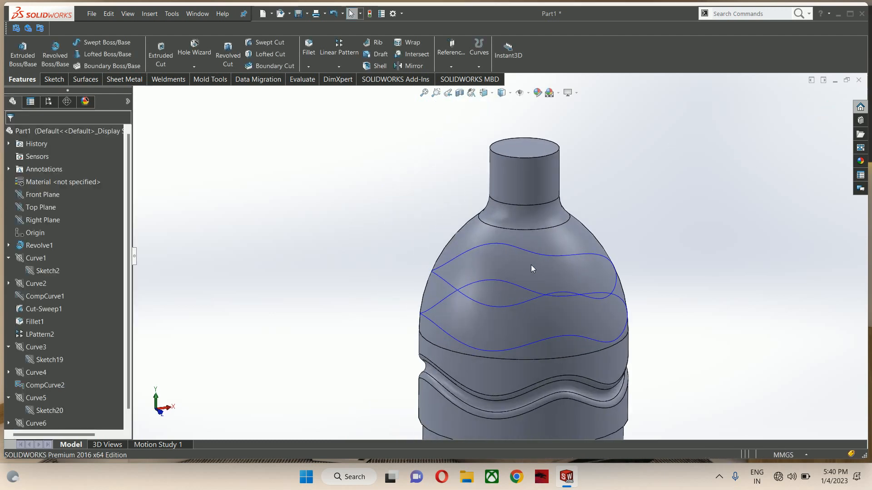
pyautogui.click(555, 337)
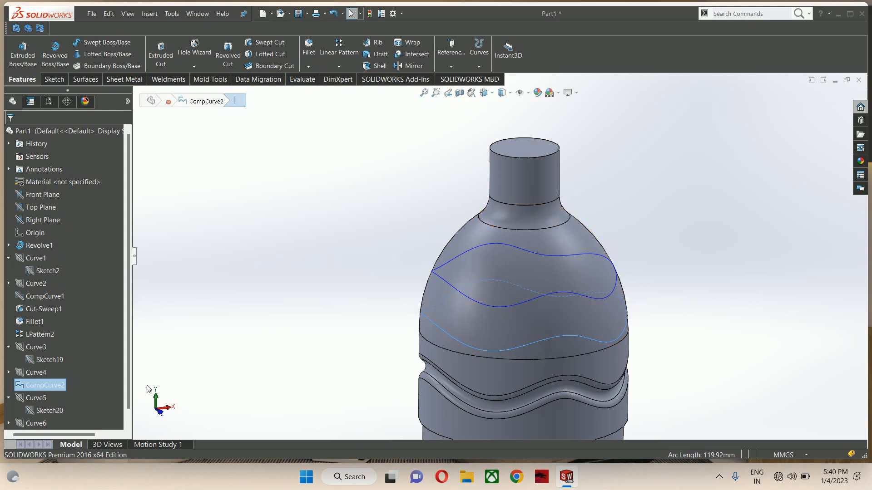
pyautogui.click(9, 372)
pyautogui.click(50, 385)
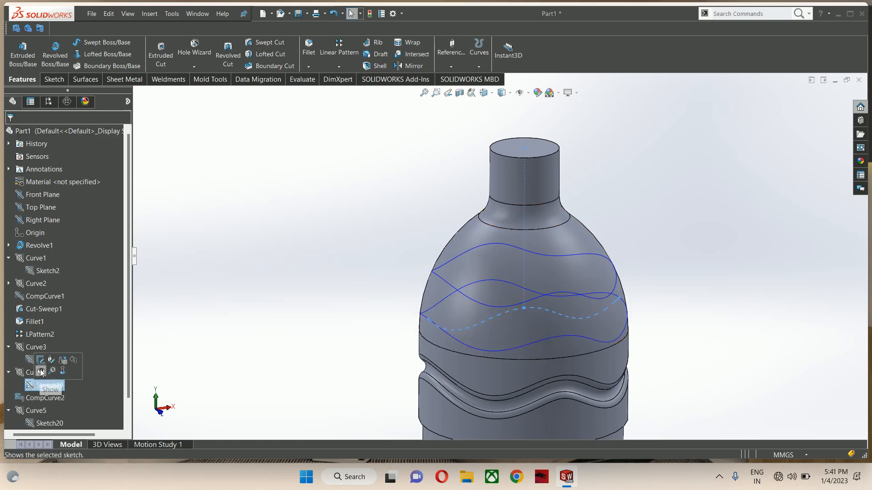
pyautogui.click(41, 368)
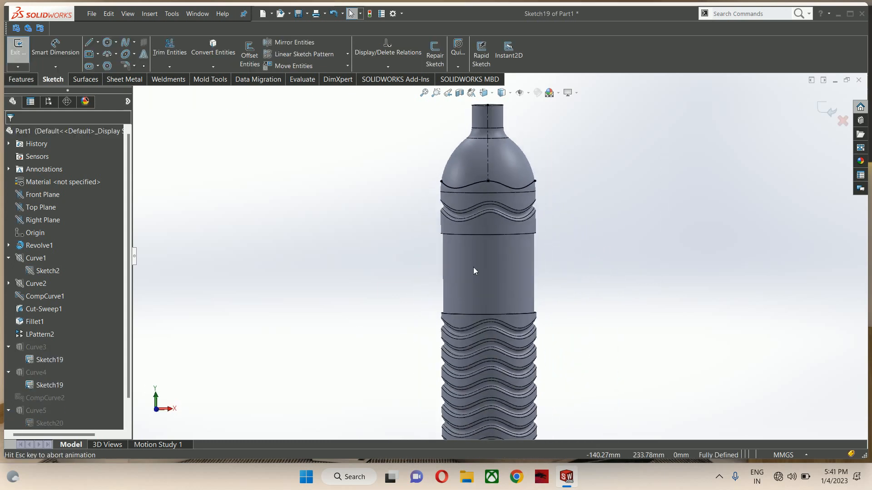
pyautogui.scroll(-5, 407, 221)
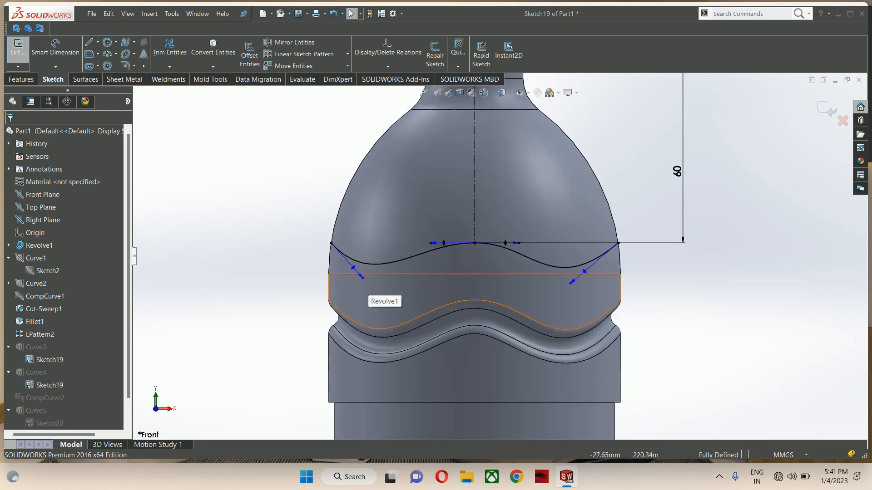
pyautogui.moveTo(363, 278); pyautogui.dragTo(373, 276)
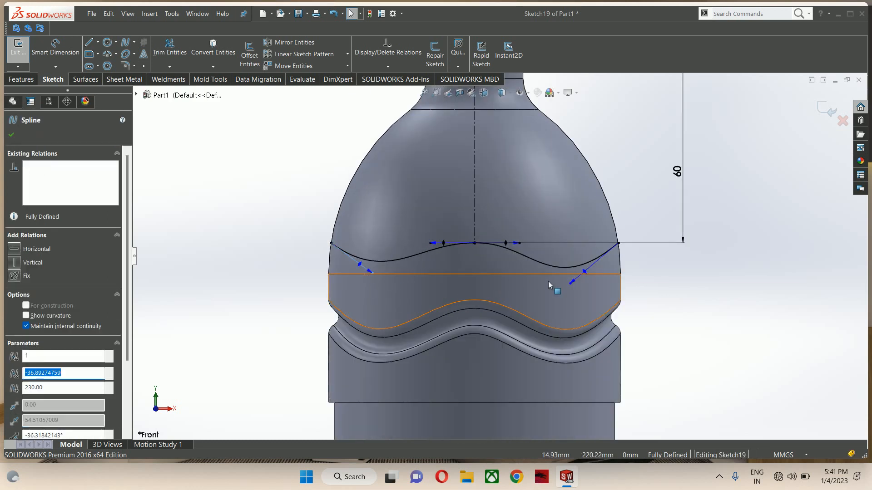
pyautogui.moveTo(571, 284); pyautogui.dragTo(566, 277)
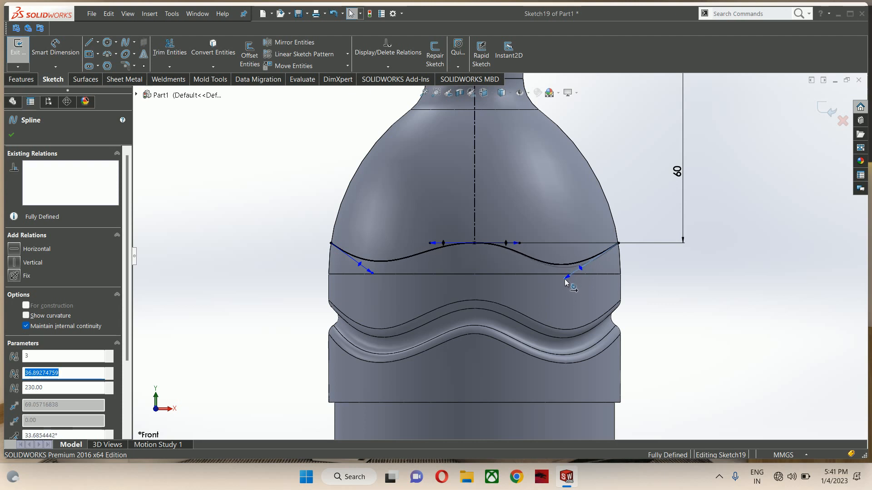
# Step: Set the vertical distance from the neck's top edge to the lower spline's middle point to 58 mm
pyautogui.doubleClick(677, 171)
pyautogui.write('58')
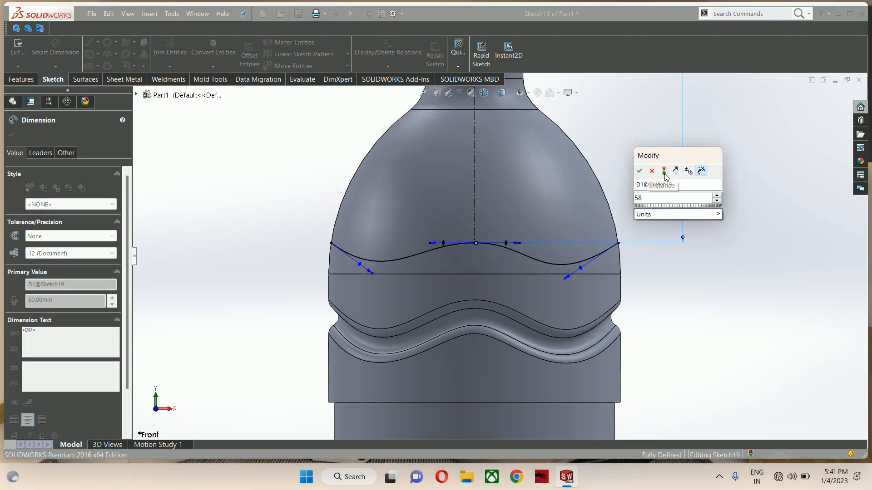
pyautogui.press('Return')
pyautogui.press('Escape')
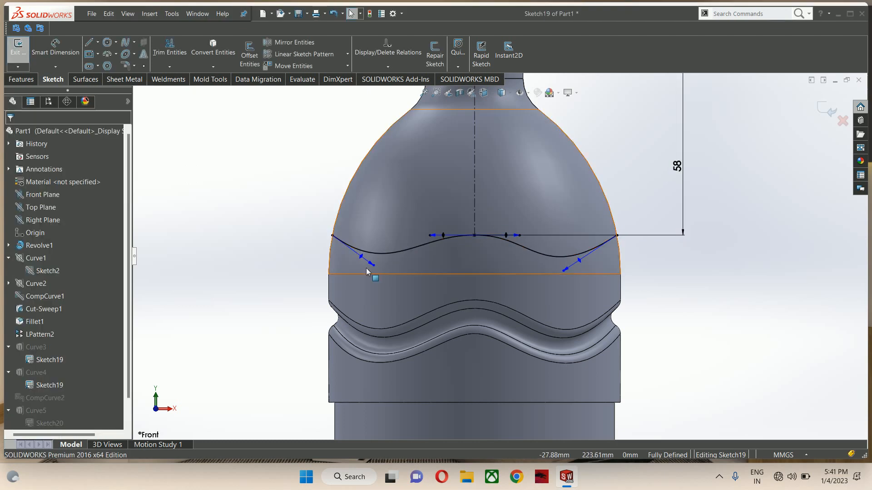
# Step: Fine-tune the lower spline's two end tangents so the wave is symmetric about the centerline, and finish editing the sketch
pyautogui.click(376, 272)
pyautogui.moveTo(376, 272); pyautogui.dragTo(383, 275)
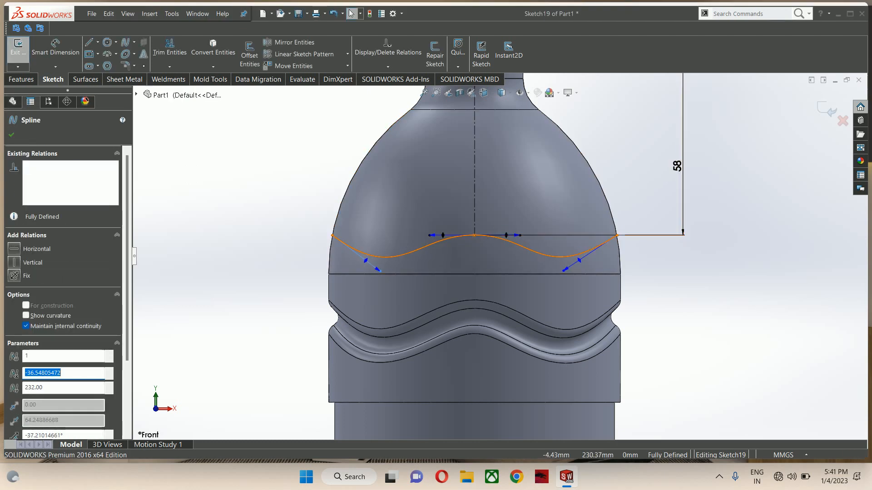
pyautogui.press('Escape')
pyautogui.moveTo(379, 272); pyautogui.dragTo(369, 273)
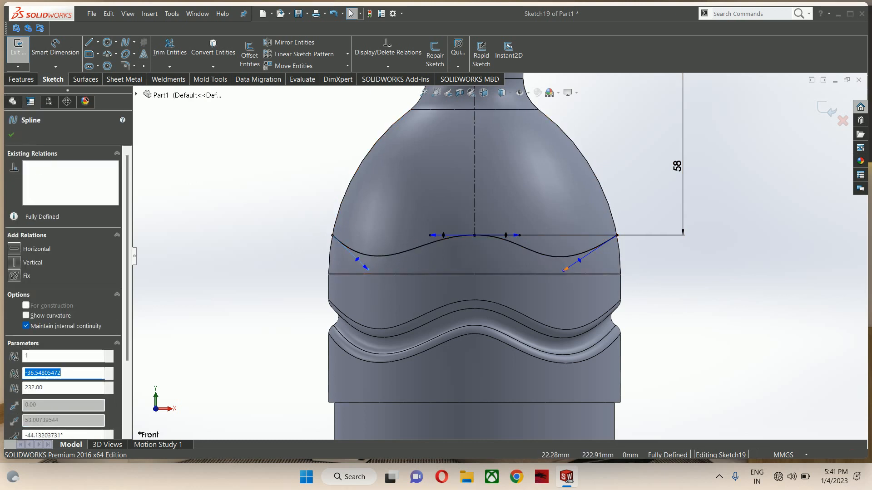
pyautogui.moveTo(565, 269); pyautogui.dragTo(573, 272)
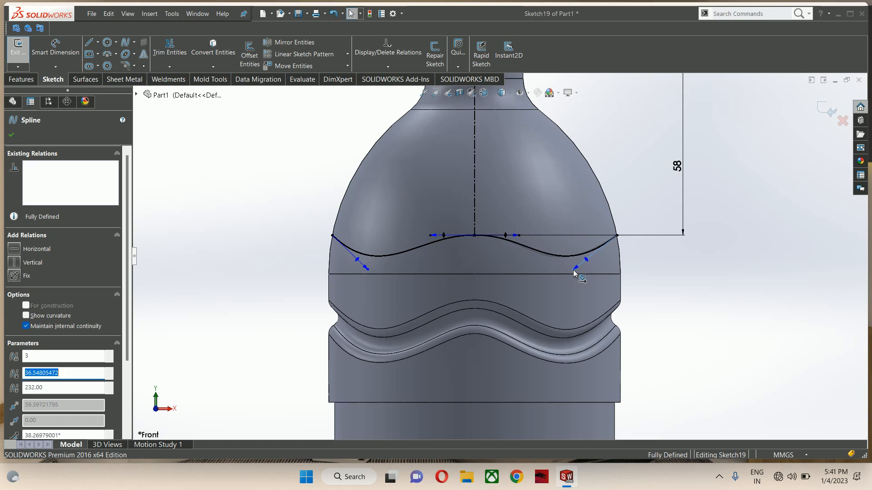
pyautogui.press('Escape')
pyautogui.click(827, 109)
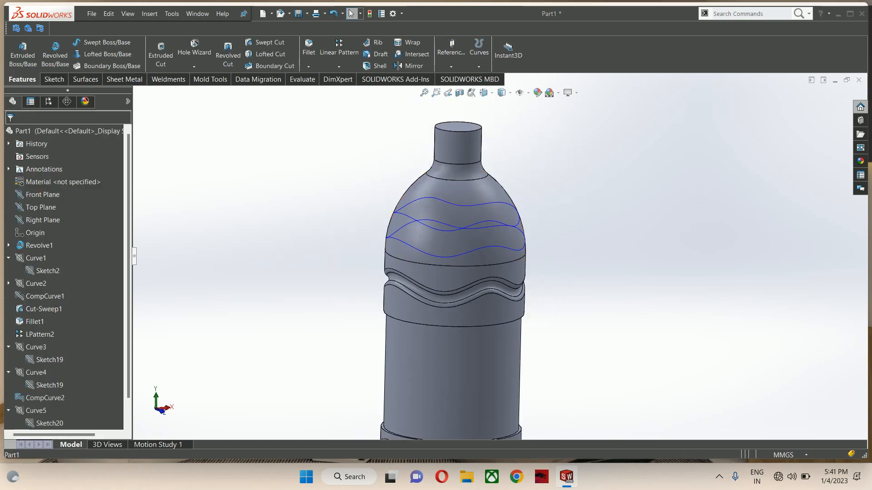
# Step: Cut a groove around the lower dome with a 5 mm circular-profile Swept Cut along CompCurve2
pyautogui.click(268, 42)
pyautogui.click(35, 172)
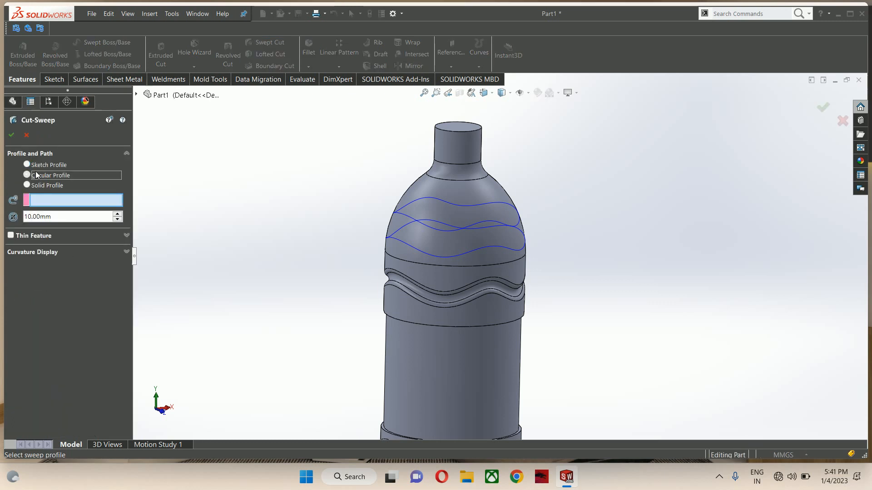
pyautogui.moveTo(46, 217); pyautogui.dragTo(55, 225)
pyautogui.write('5')
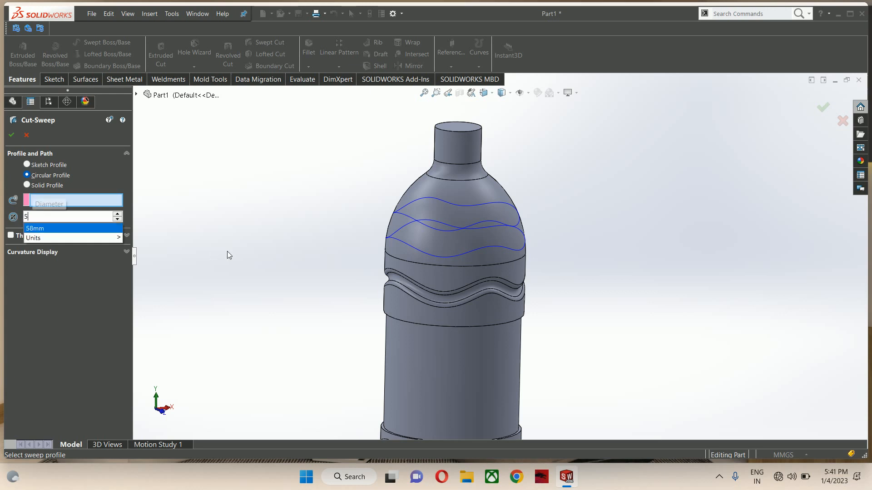
pyautogui.press('Return')
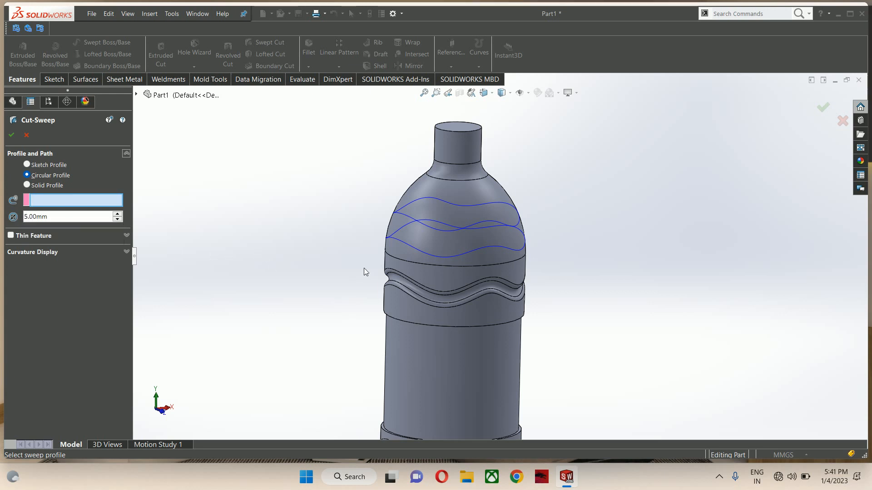
pyautogui.click(426, 254)
pyautogui.click(31, 240)
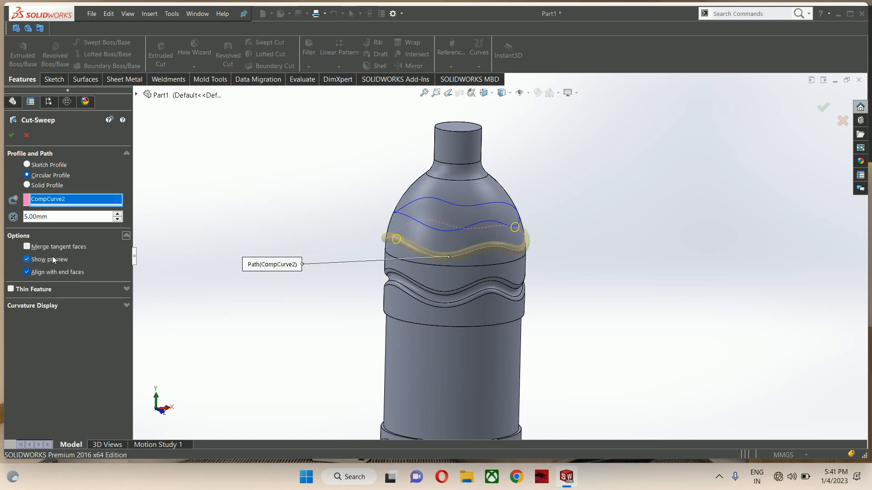
pyautogui.click(19, 139)
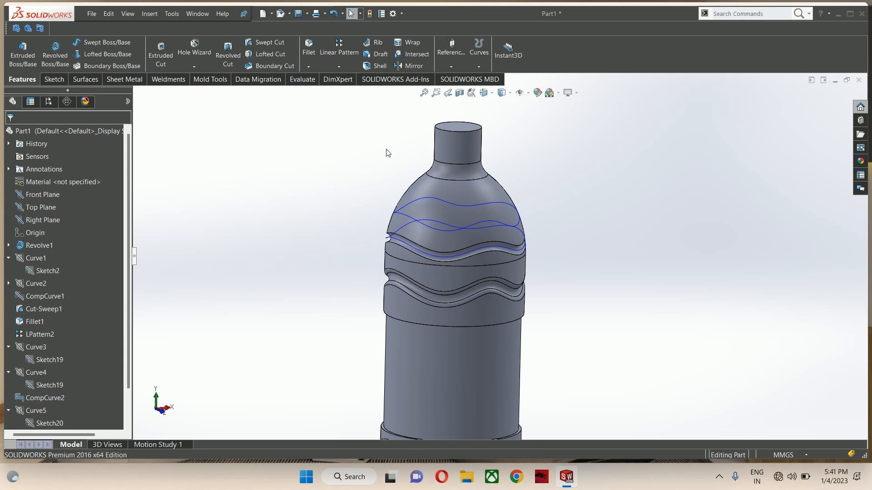
pyautogui.click(308, 49)
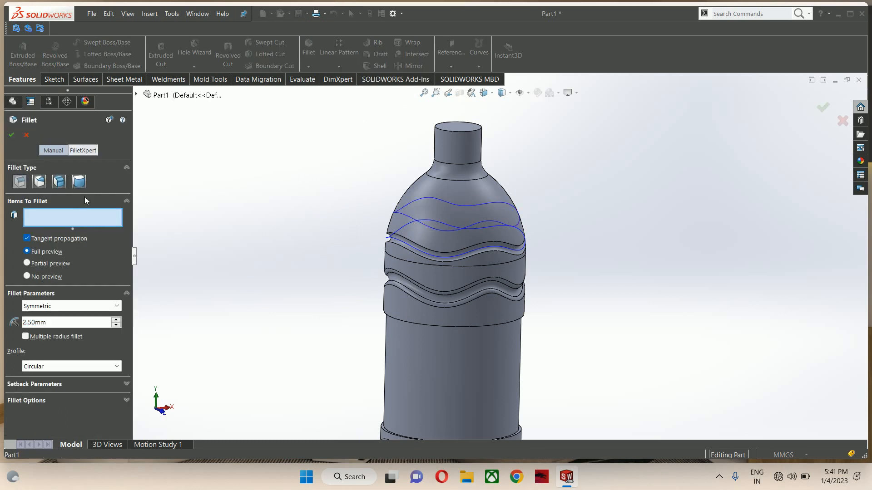
pyautogui.click(26, 135)
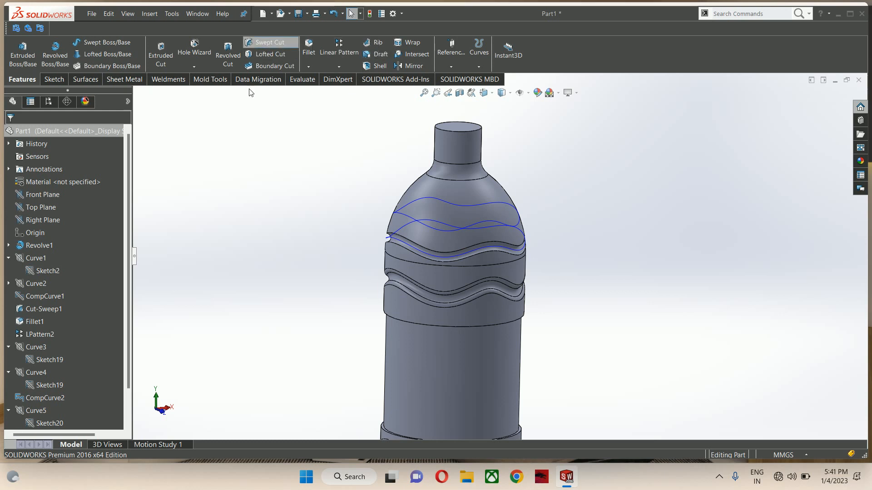
# Step: Cut a second groove above it with a 5 mm circular-profile Swept Cut along CompCurve3
pyautogui.click(268, 45)
pyautogui.click(27, 175)
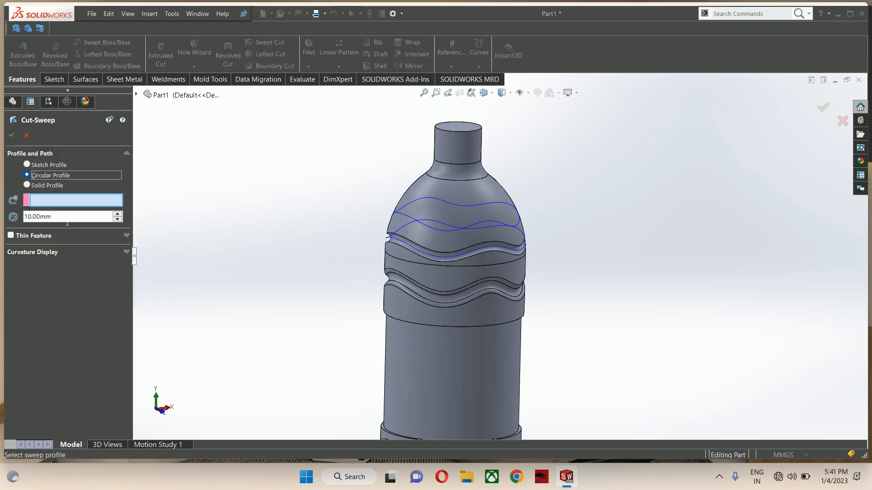
pyautogui.doubleClick(67, 222)
pyautogui.write('5')
pyautogui.press('Return')
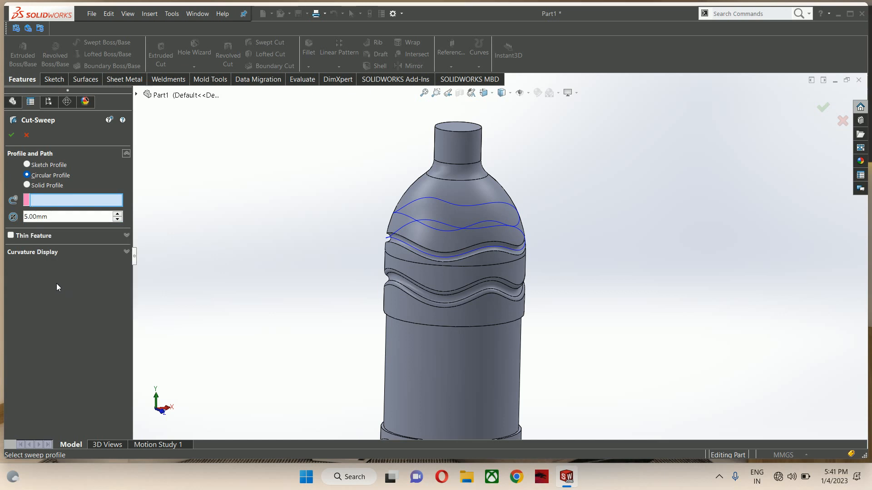
pyautogui.click(429, 228)
pyautogui.click(25, 237)
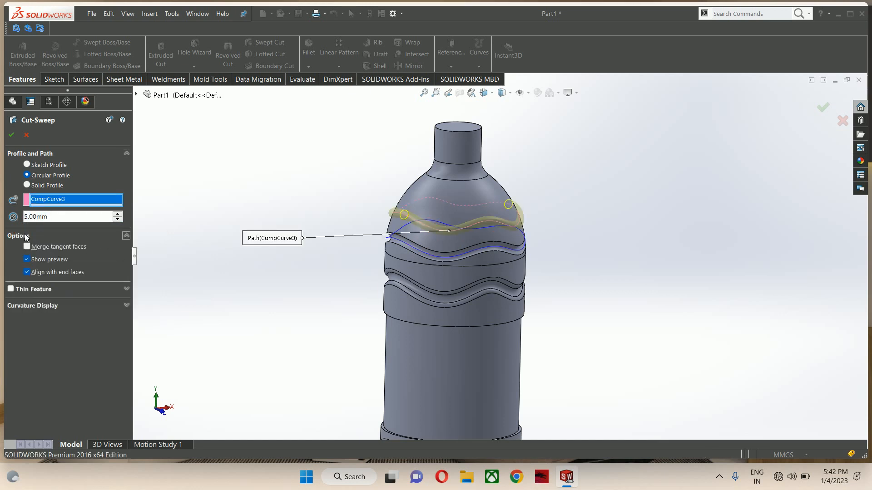
pyautogui.click(12, 135)
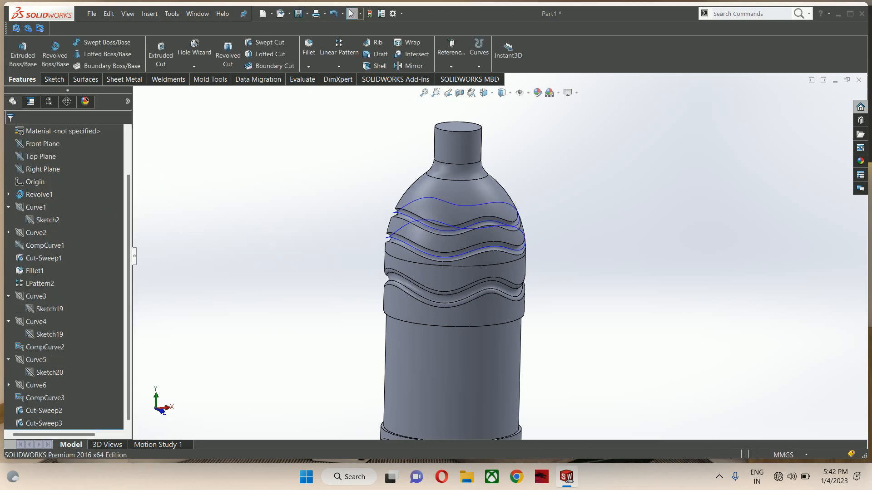
# Step: Hide the two composite curves, CompCurve2 and CompCurve3, around the dome
pyautogui.click(414, 225)
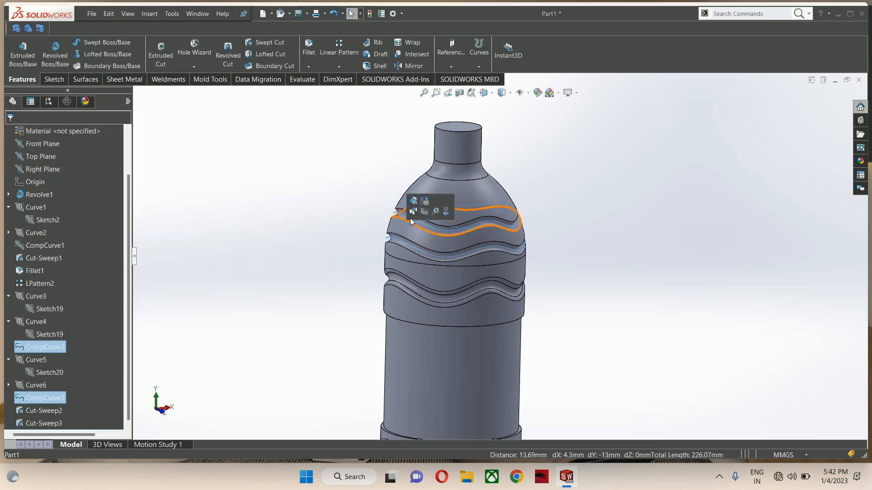
pyautogui.click(288, 202)
pyautogui.scroll(-2, 465, 240)
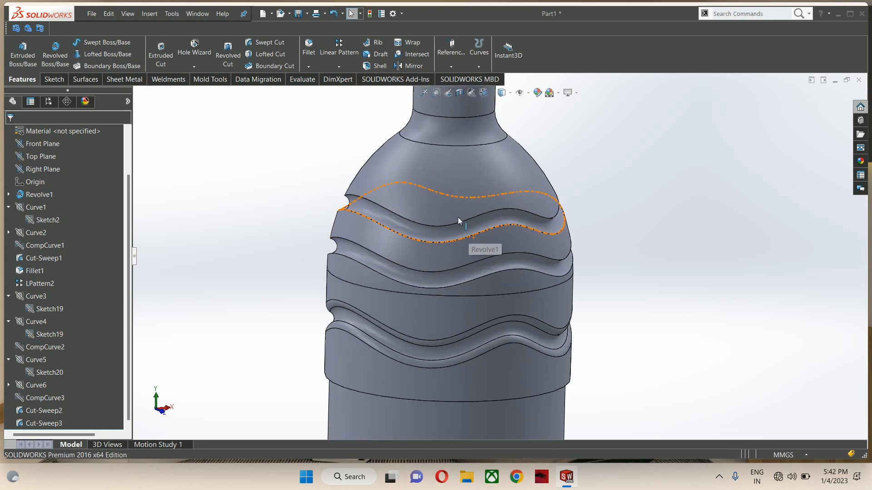
# Step: Fillet the faces of both shoulder grooves with a symmetric 2.5 mm radius
pyautogui.click(309, 49)
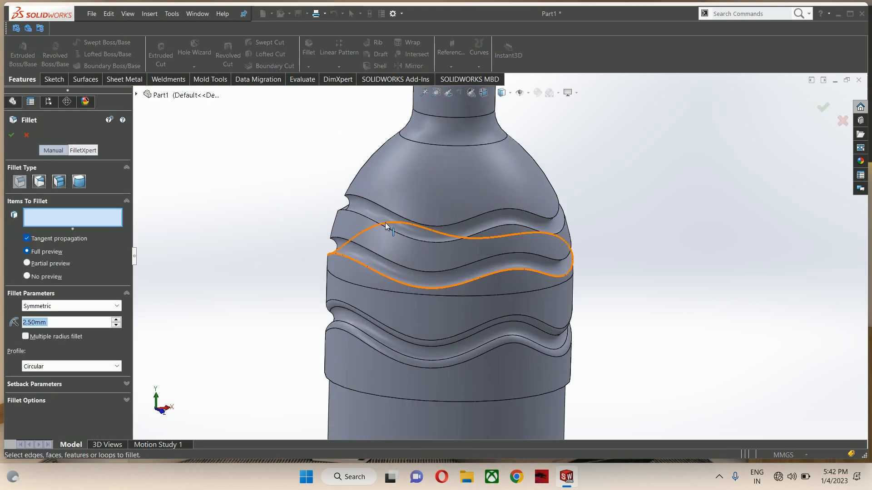
pyautogui.click(378, 212)
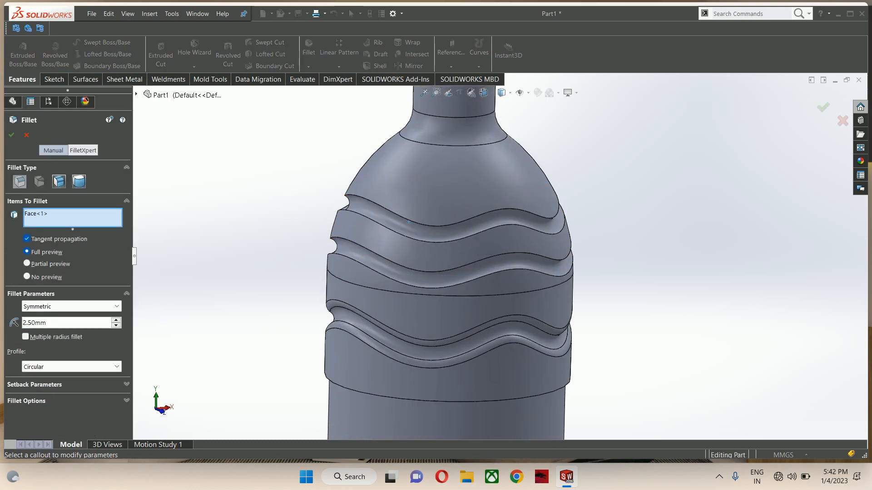
pyautogui.click(350, 253)
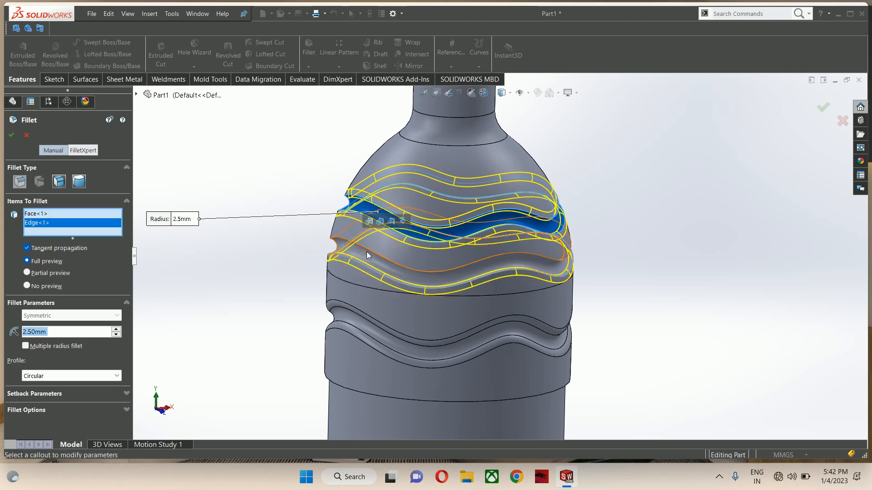
pyautogui.rightClick(88, 224)
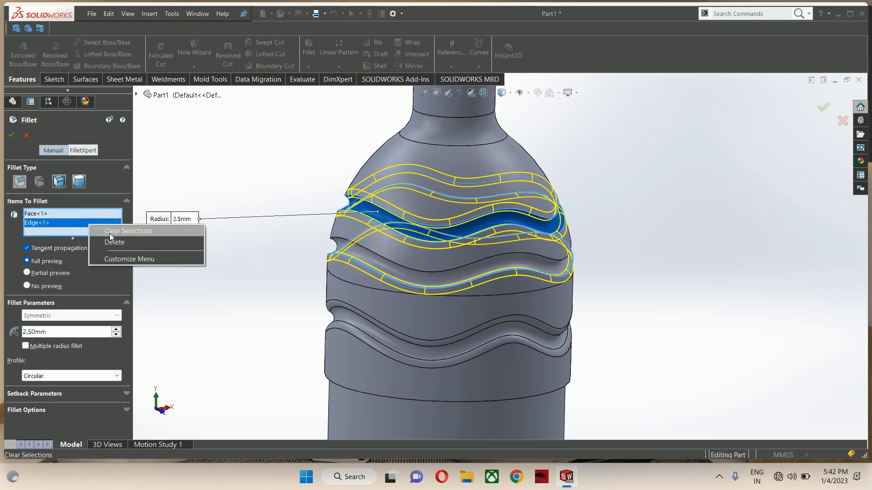
pyautogui.click(110, 234)
pyautogui.click(372, 257)
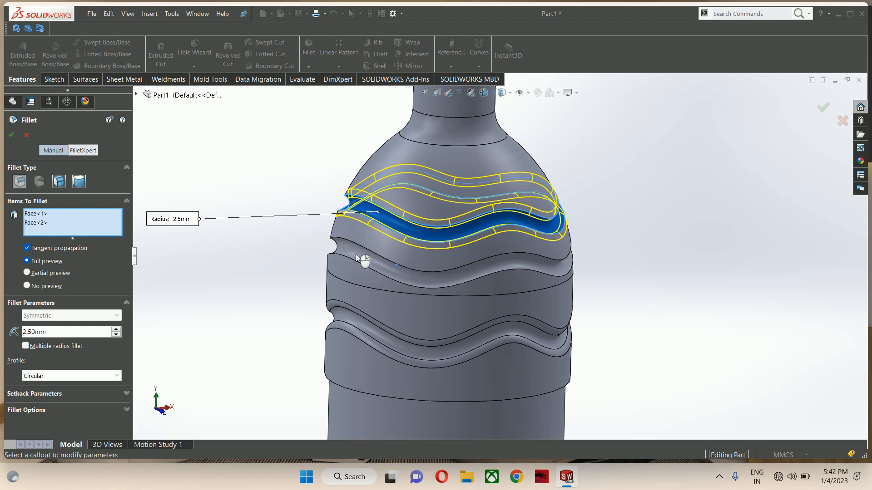
pyautogui.click(10, 136)
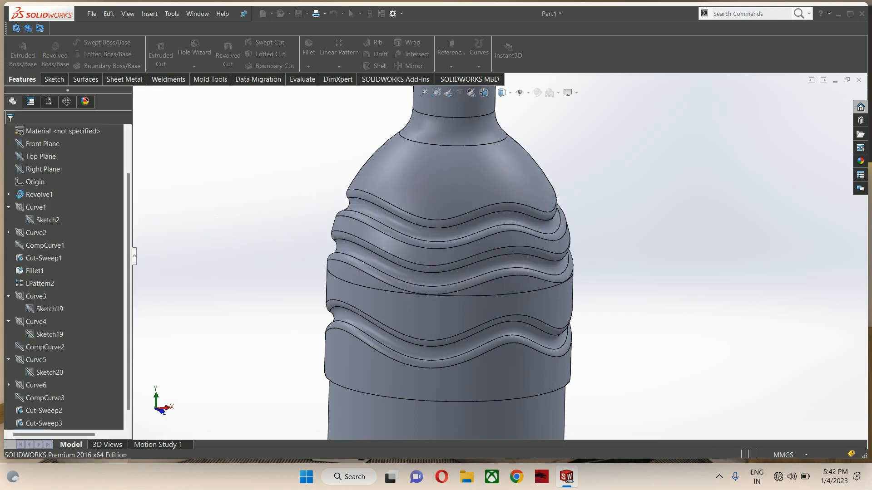
# Step: Examine the filleted shoulder grooves, the neck and the overall shape of the bottle
pyautogui.scroll(10, 499, 236)
pyautogui.scroll(-8, 499, 236)
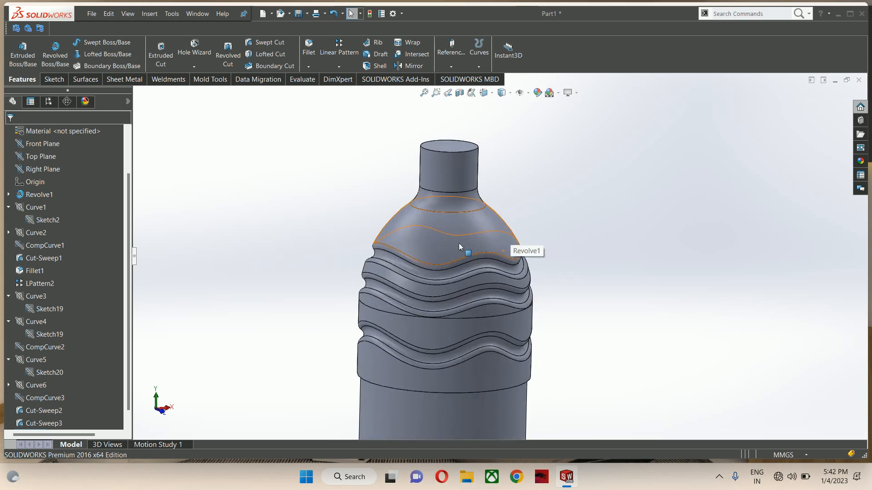
pyautogui.scroll(-3, 446, 164)
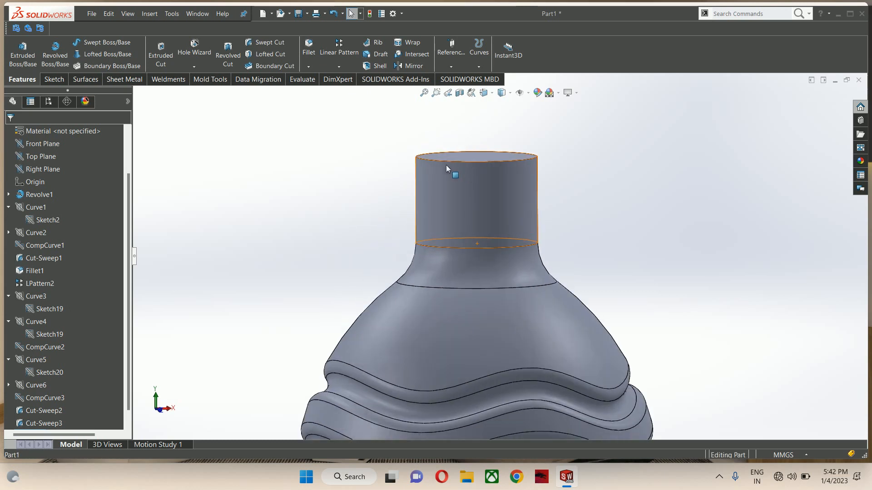
pyautogui.moveTo(446, 165); pyautogui.dragTo(500, 197, button='middle')
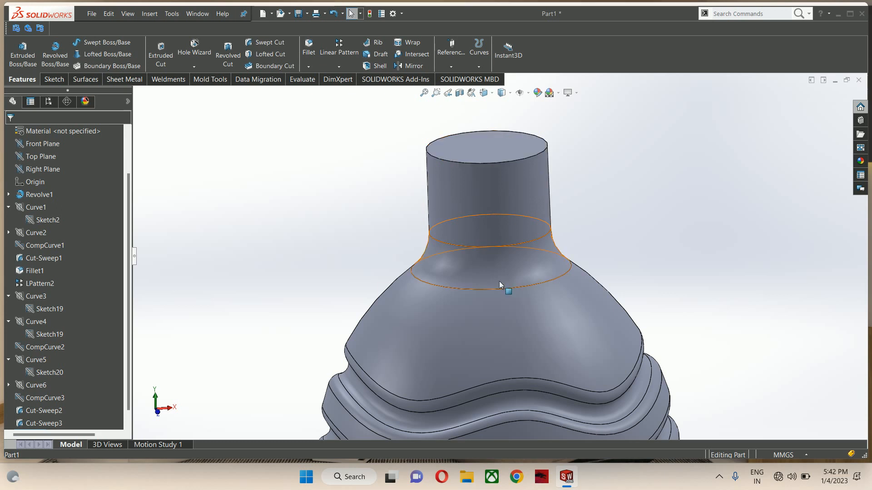
pyautogui.scroll(10, 500, 284)
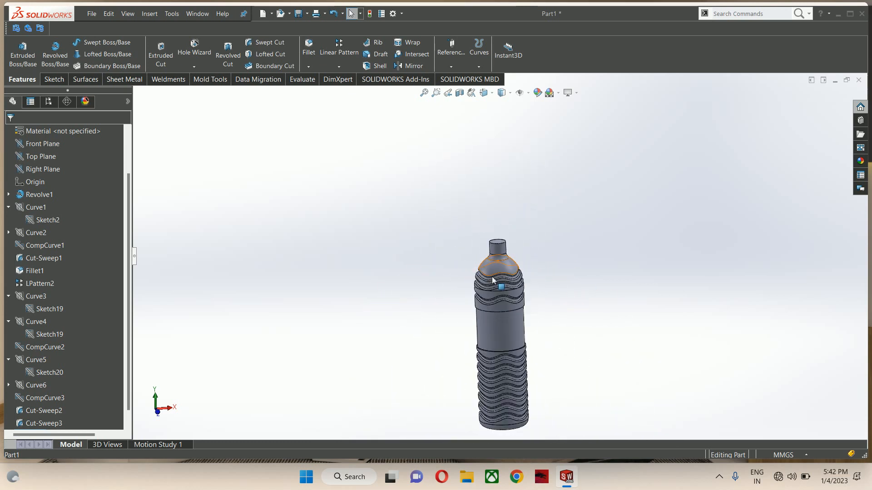
pyautogui.scroll(-8, 485, 293)
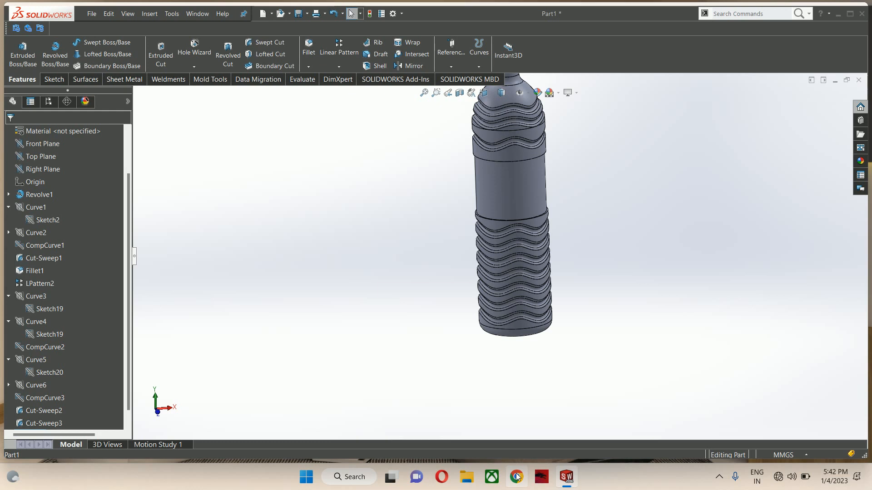
# Step: Examine the reference photo bottle.jpg in the Desktop\Solidworks folder, then return to the SOLIDWORKS part
pyautogui.click(464, 480)
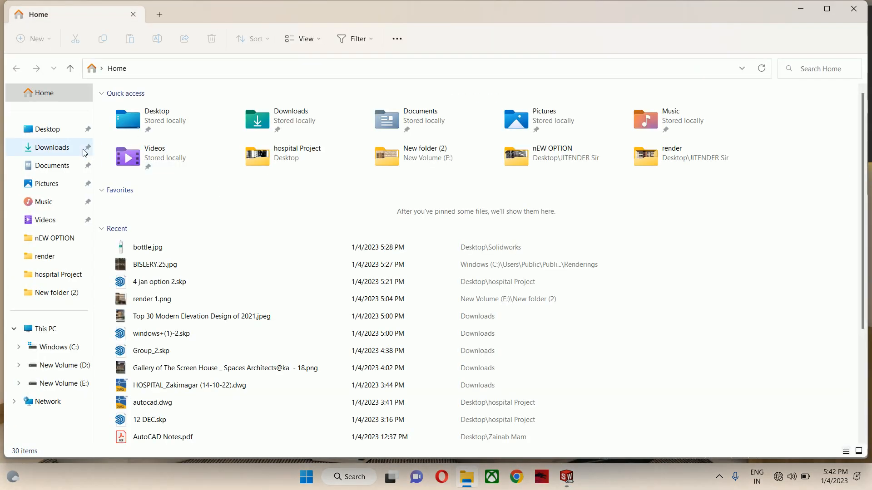
pyautogui.click(40, 129)
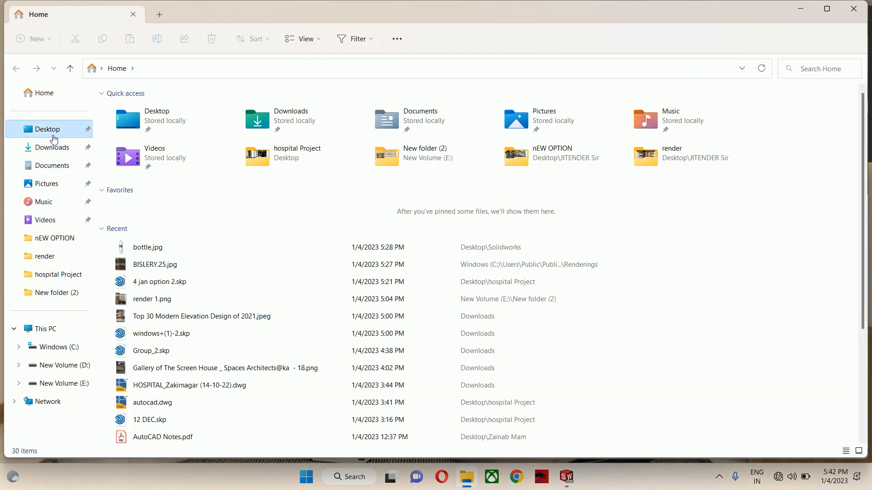
pyautogui.scroll(-10, 316, 252)
pyautogui.scroll(5, 382, 214)
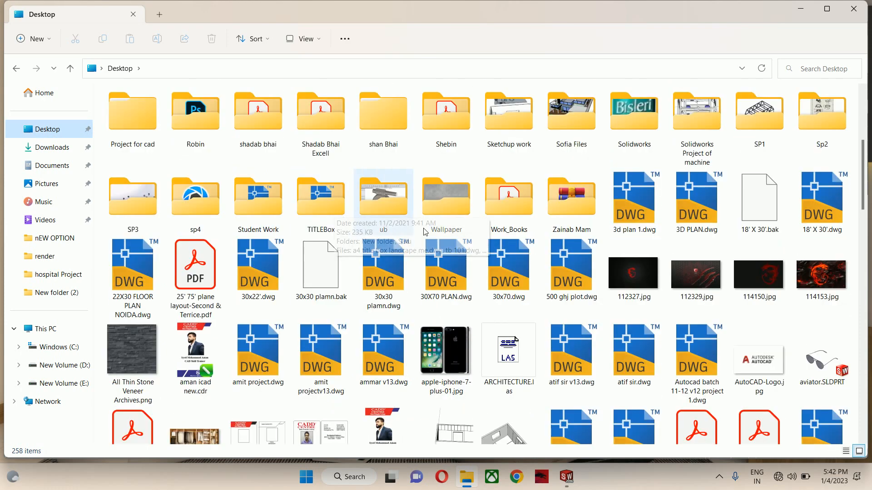
pyautogui.doubleClick(635, 110)
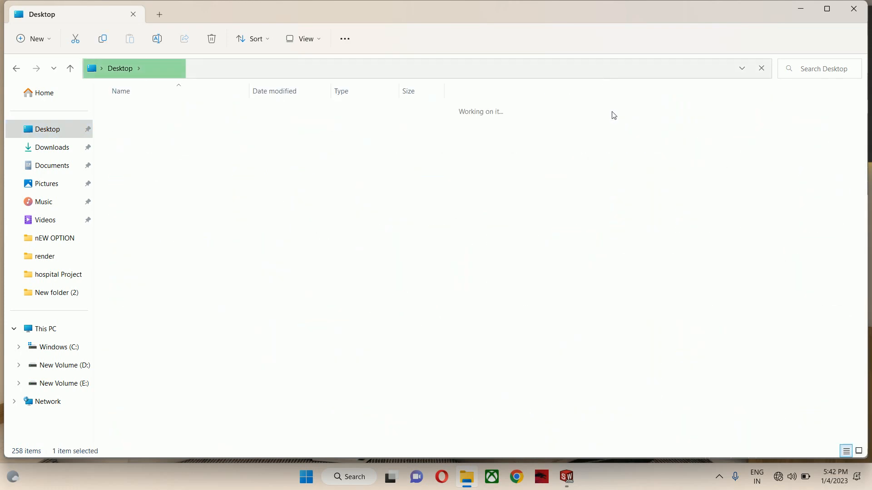
pyautogui.doubleClick(163, 144)
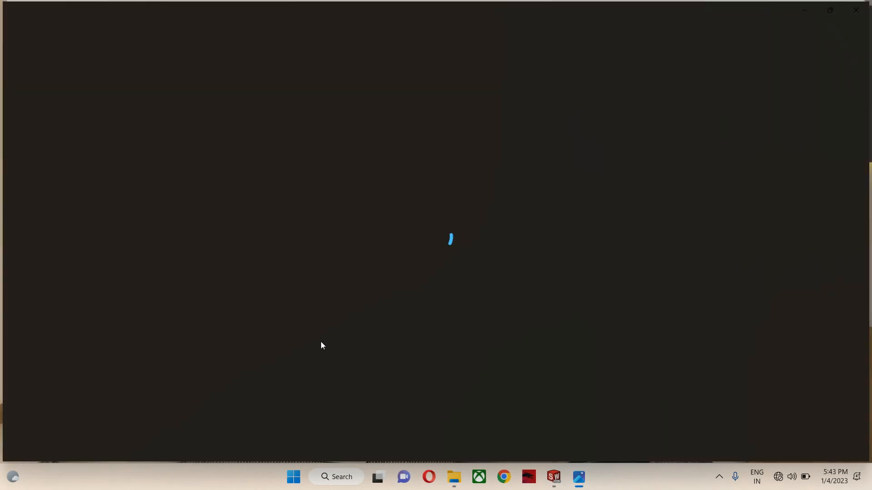
pyautogui.scroll(5, 426, 347)
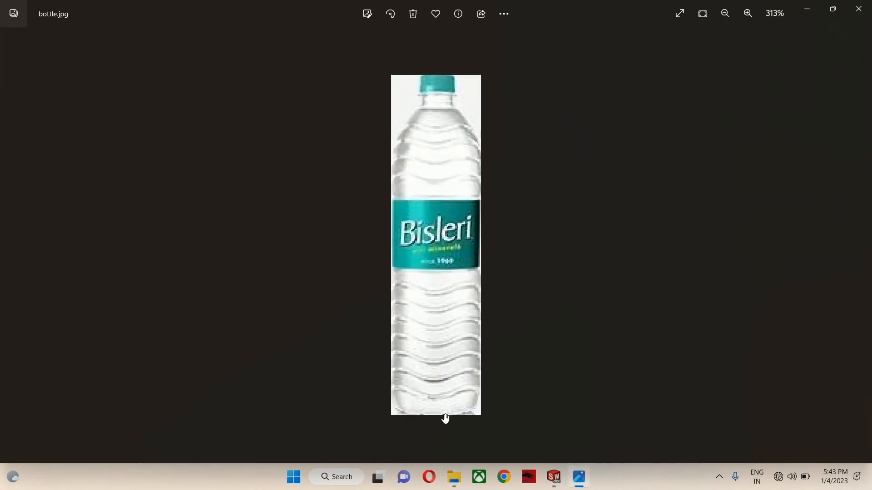
pyautogui.click(859, 9)
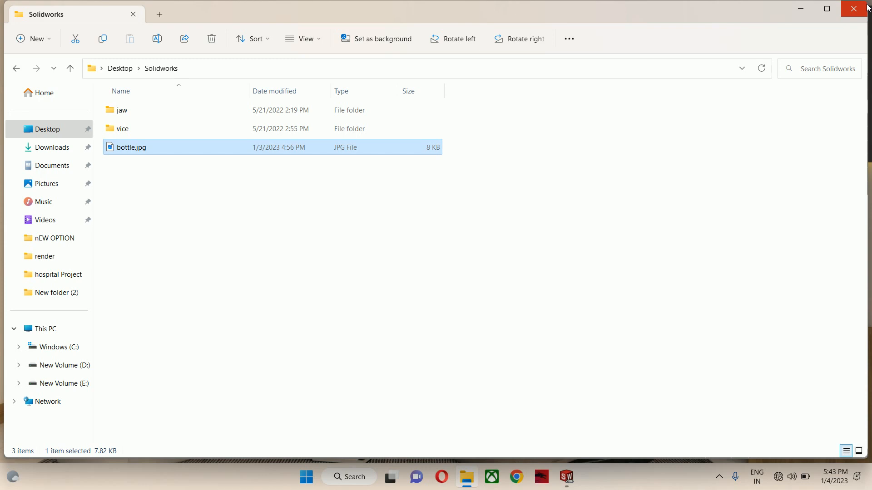
pyautogui.click(800, 9)
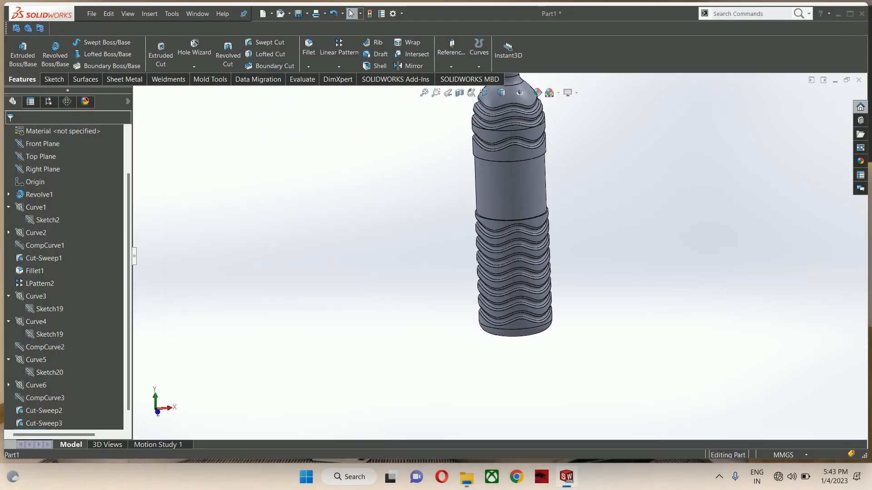
# Step: Inspect the underside of the bottle and start a new sketch on the Front Plane
pyautogui.click(532, 317)
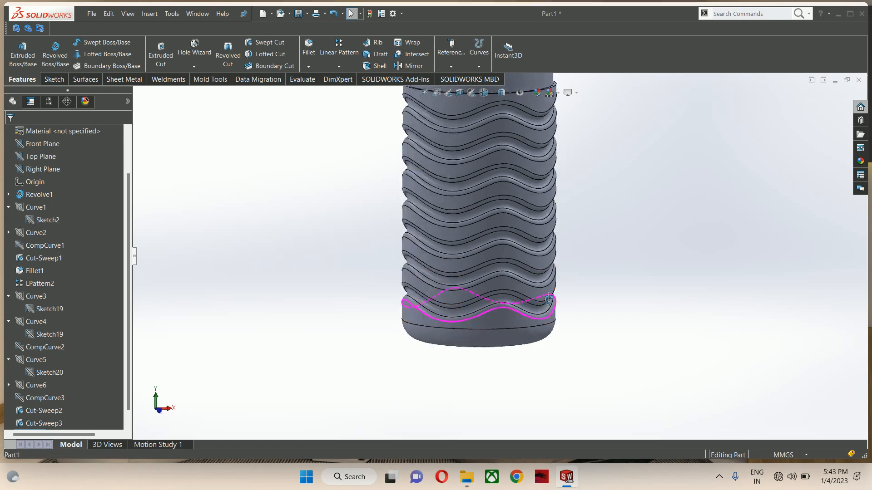
pyautogui.moveTo(532, 317); pyautogui.dragTo(529, 297, button='middle')
pyautogui.scroll(2, 489, 360)
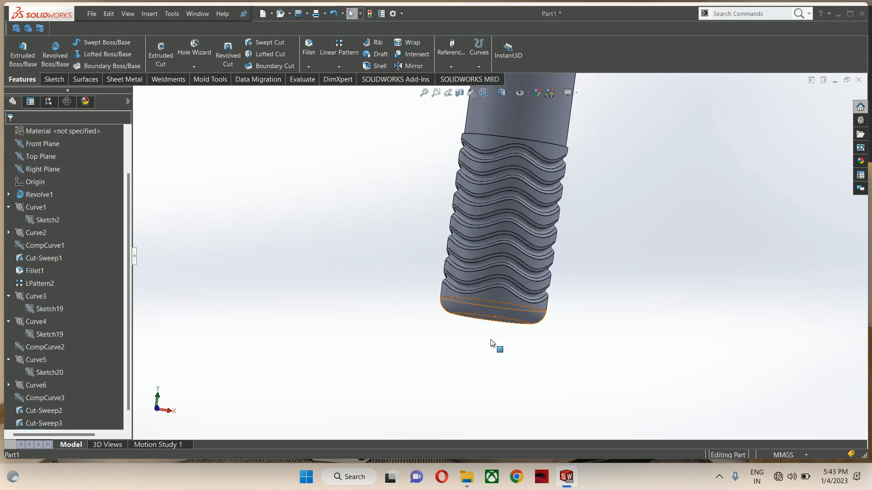
pyautogui.scroll(-3, 486, 323)
pyautogui.scroll(2, 33, 149)
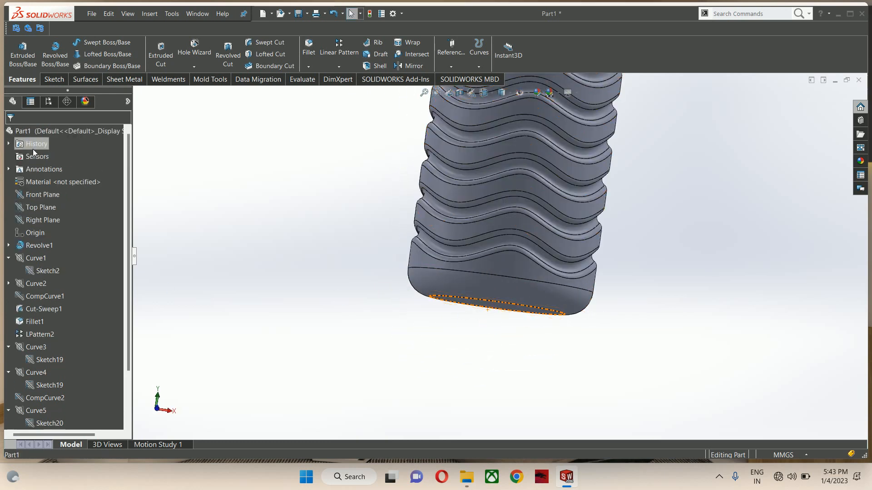
pyautogui.click(36, 195)
pyautogui.click(47, 178)
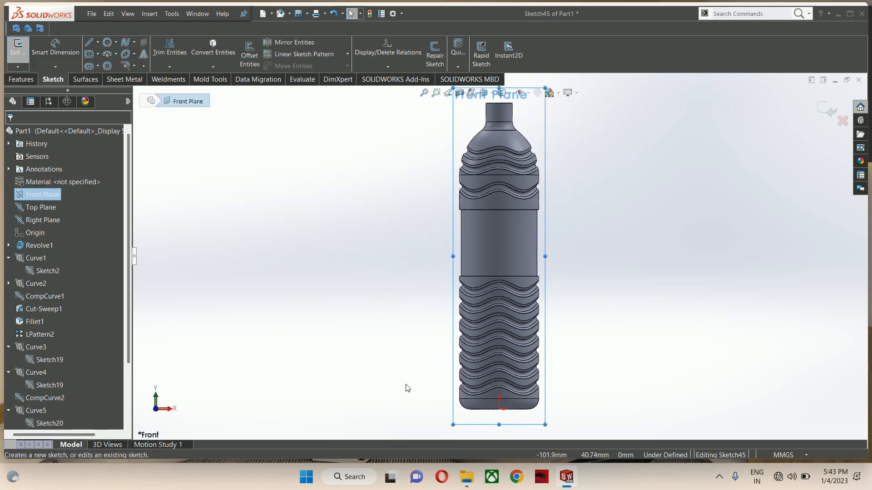
# Step: Convert the rounded corner edge at the left of the bottle's base into sketch geometry
pyautogui.scroll(-5, 495, 402)
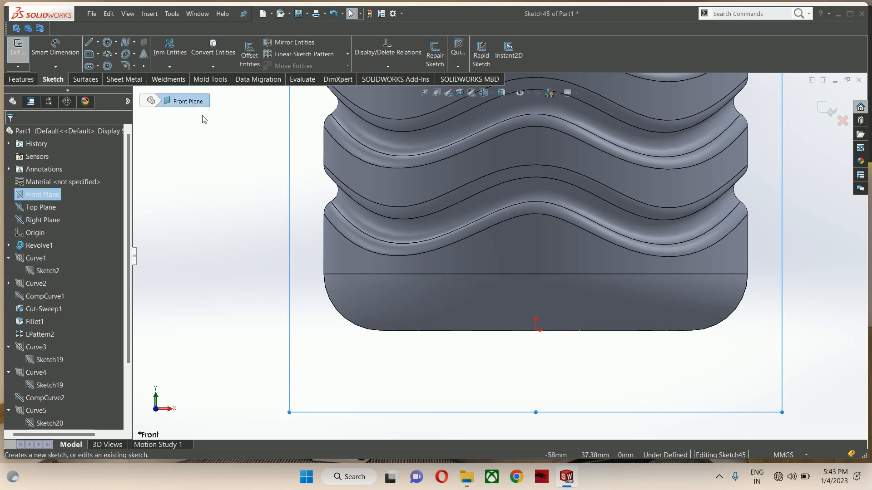
pyautogui.click(345, 328)
pyautogui.click(213, 49)
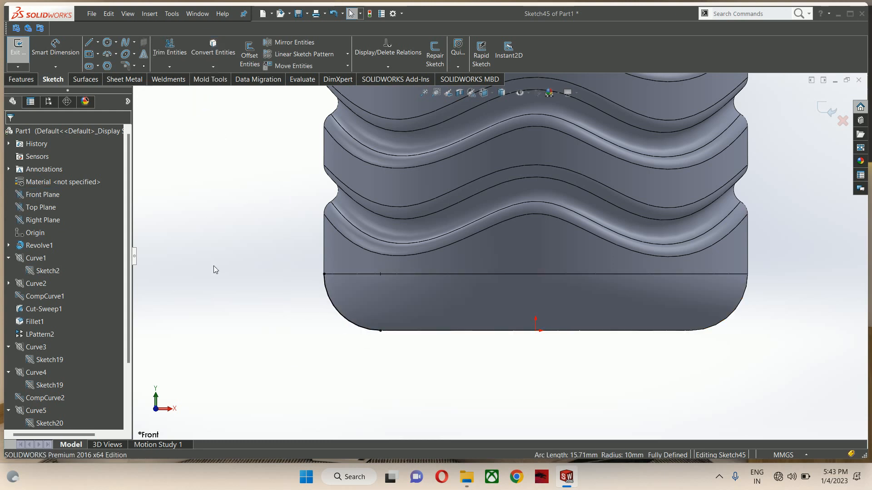
# Step: Draw a vertical centerline up from the origin with a short horizontal one to the right, adjusting their shared corner to about 6.7 mm high
pyautogui.click(98, 43)
pyautogui.click(113, 65)
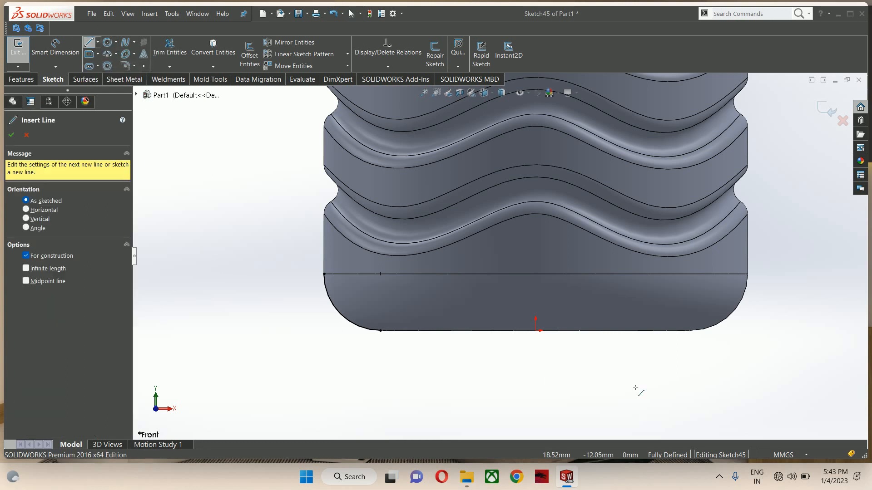
pyautogui.click(536, 331)
pyautogui.click(536, 282)
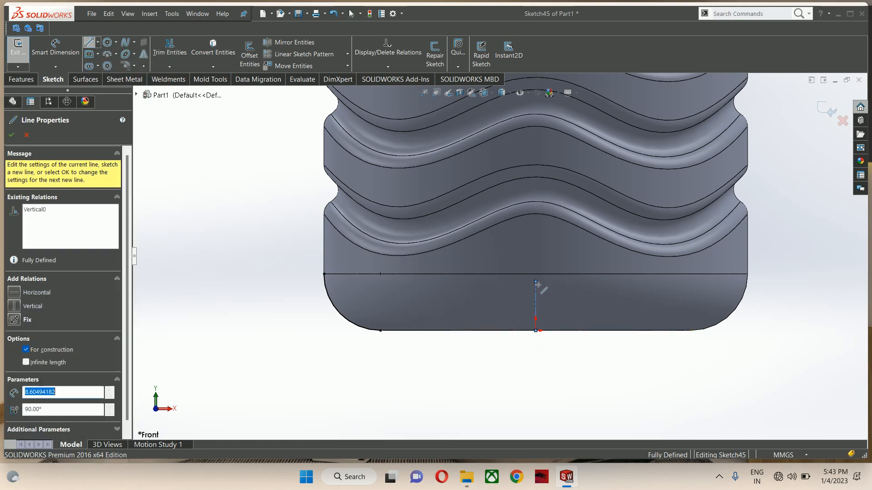
pyautogui.click(573, 282)
pyautogui.press('Escape')
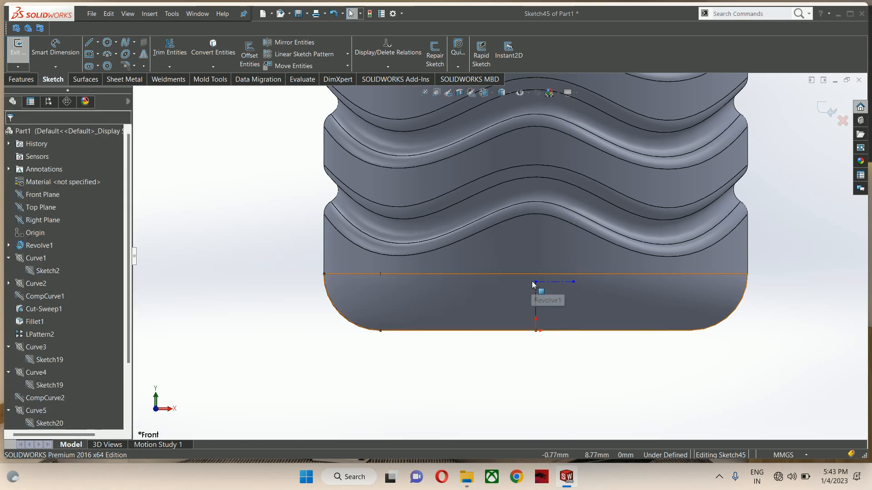
pyautogui.moveTo(535, 282); pyautogui.dragTo(536, 292)
pyautogui.click(504, 375)
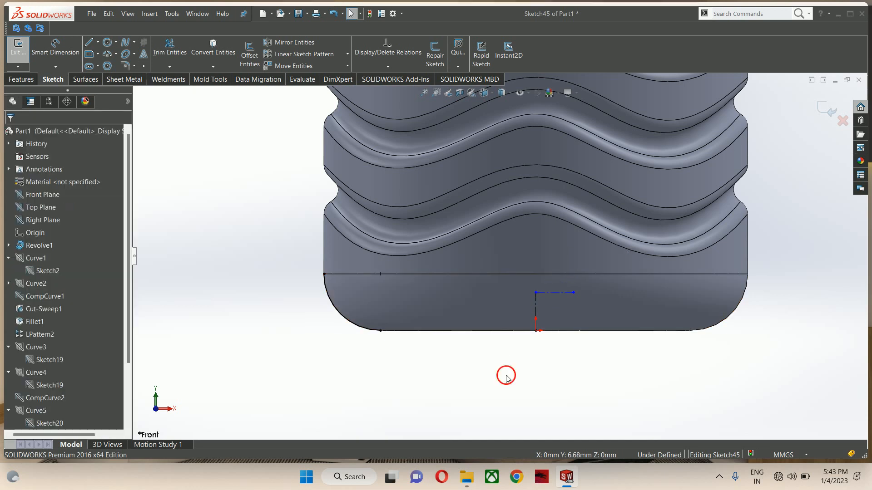
# Step: Draw a two-point spline from the corner of the centerlines down to the base edge left of the origin
pyautogui.click(124, 43)
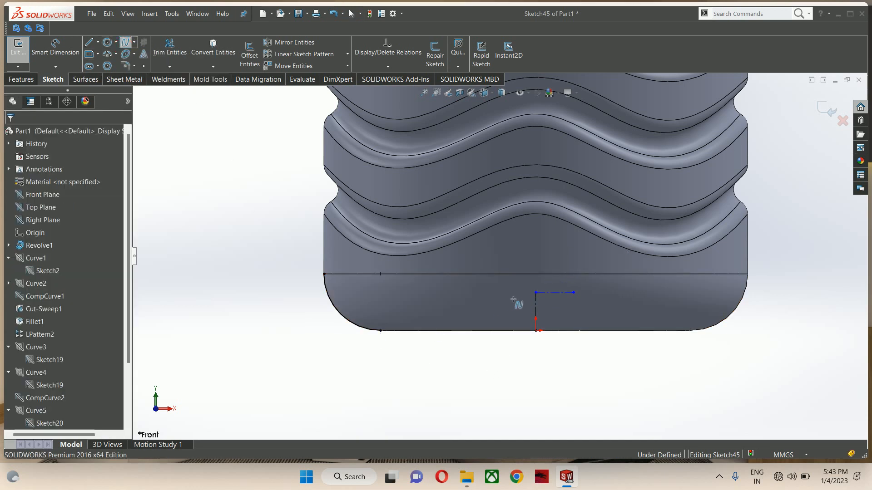
pyautogui.click(536, 292)
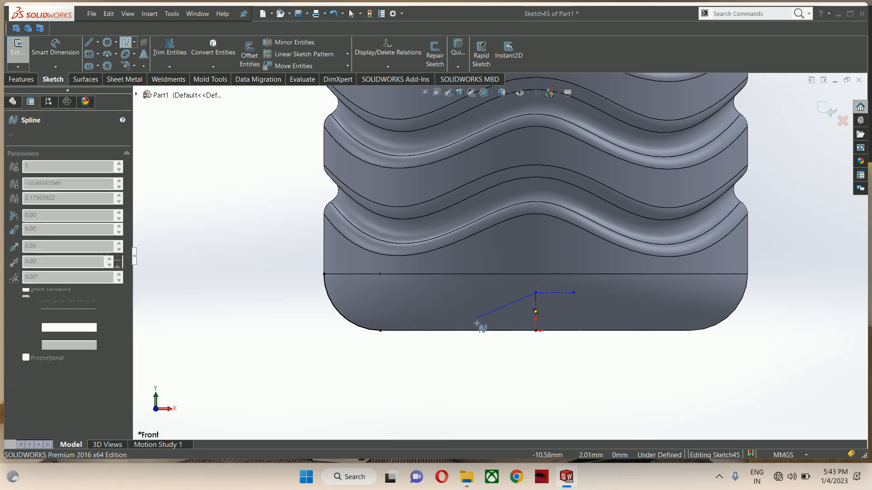
pyautogui.click(454, 331)
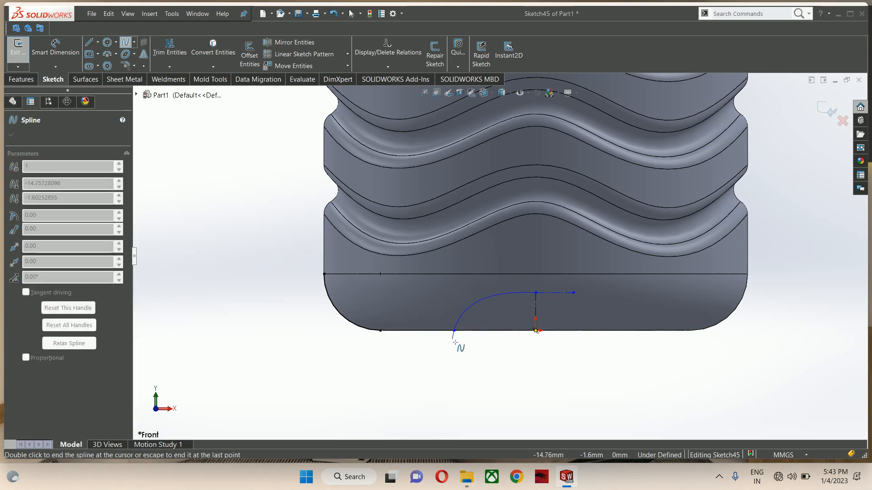
pyautogui.press('Escape')
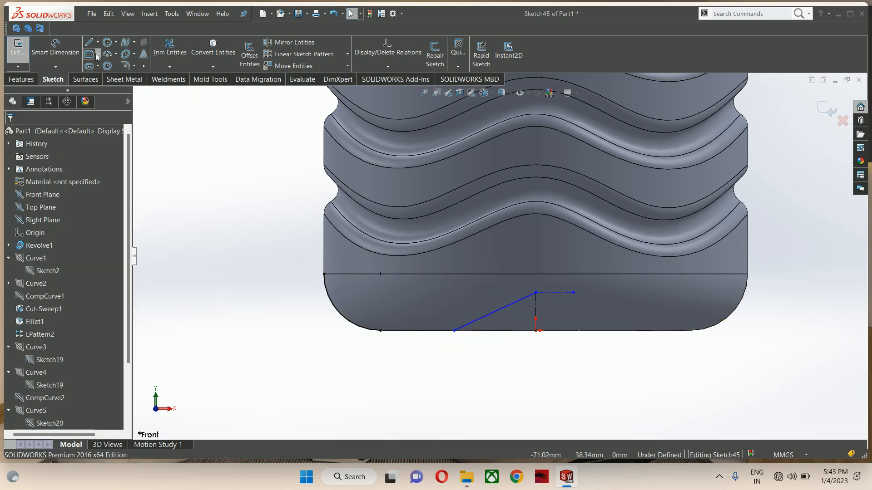
# Step: Draw a horizontal line along the base from the converted arc's end to the spline's end, then move that endpoint to about 17.8 mm left of the origin
pyautogui.click(89, 42)
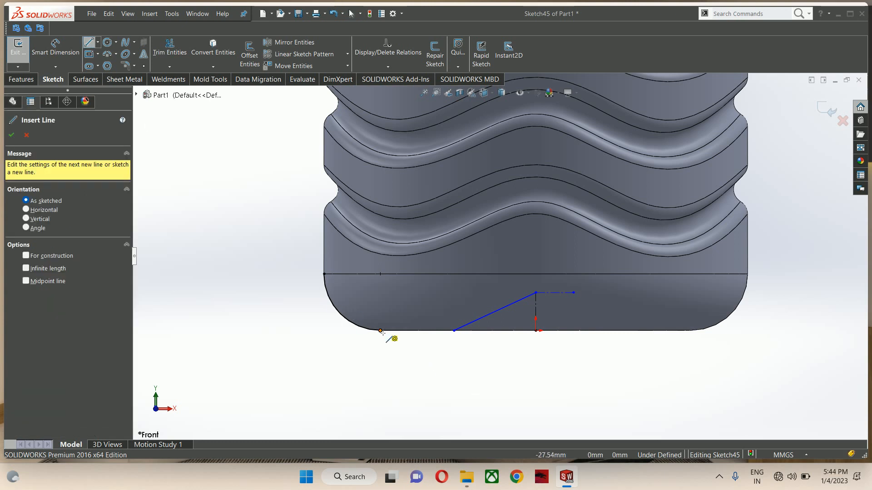
pyautogui.click(380, 331)
pyautogui.click(454, 331)
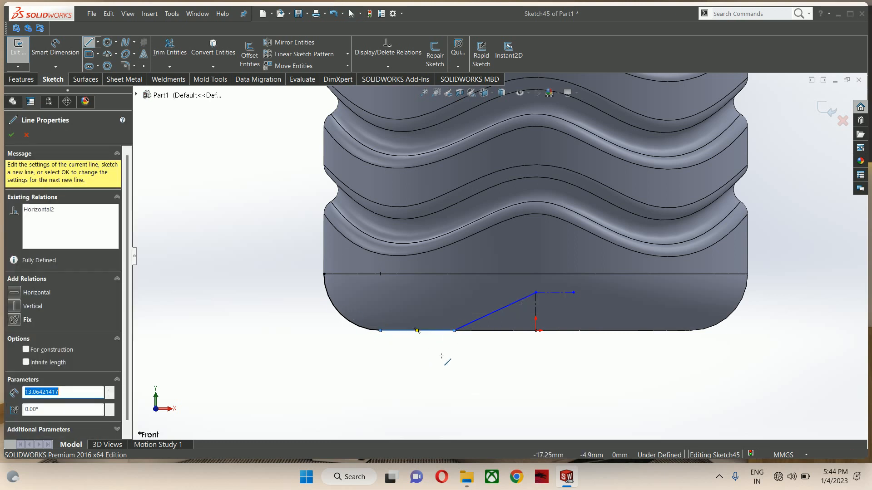
pyautogui.press('Escape')
pyautogui.press('Escape')
pyautogui.moveTo(454, 332); pyautogui.dragTo(435, 331)
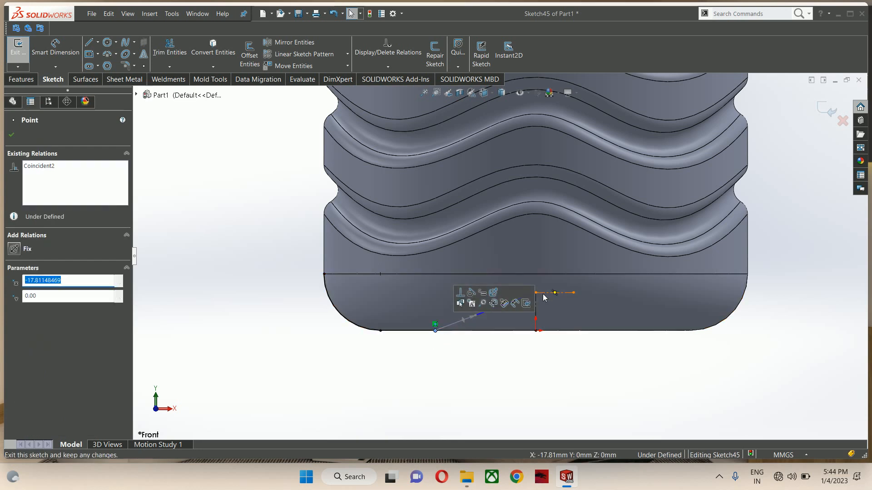
# Step: Delete the spline between the centerline corner and the base line
pyautogui.click(508, 309)
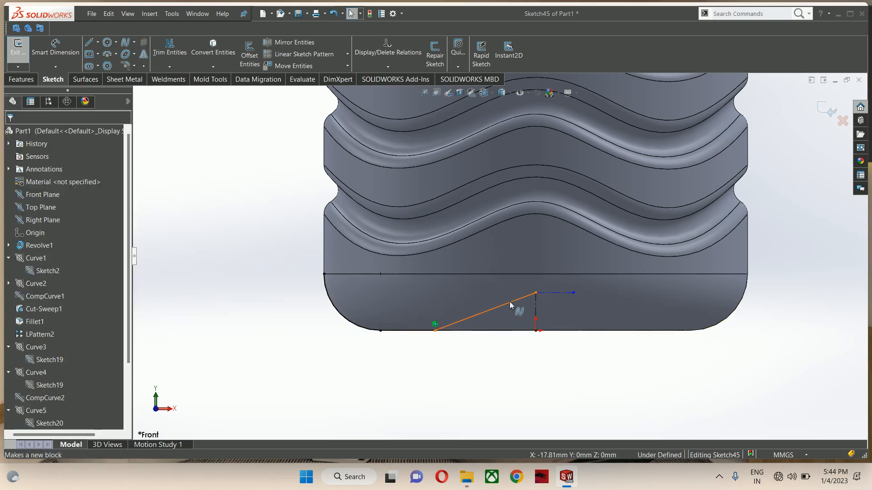
pyautogui.click(506, 303)
pyautogui.press('Delete')
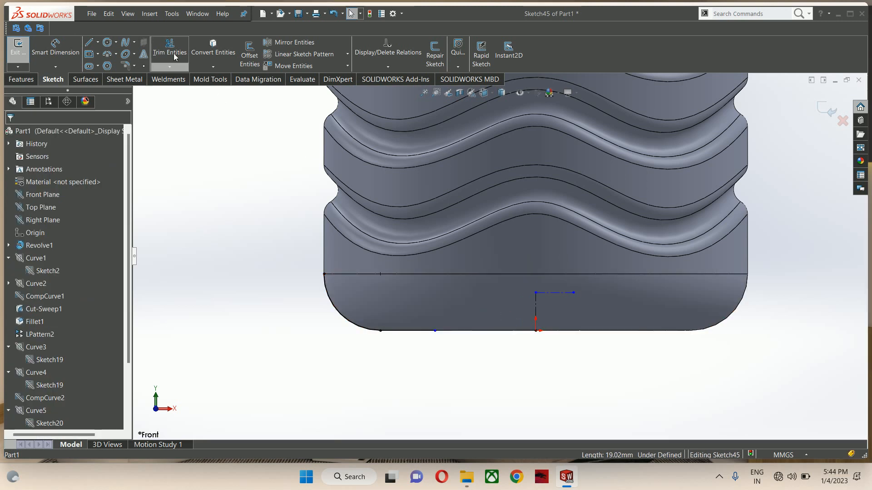
# Step: Draw a three-point arc of about 34 mm radius from the centerline corner to the end of the base line, bulging upward
pyautogui.click(109, 55)
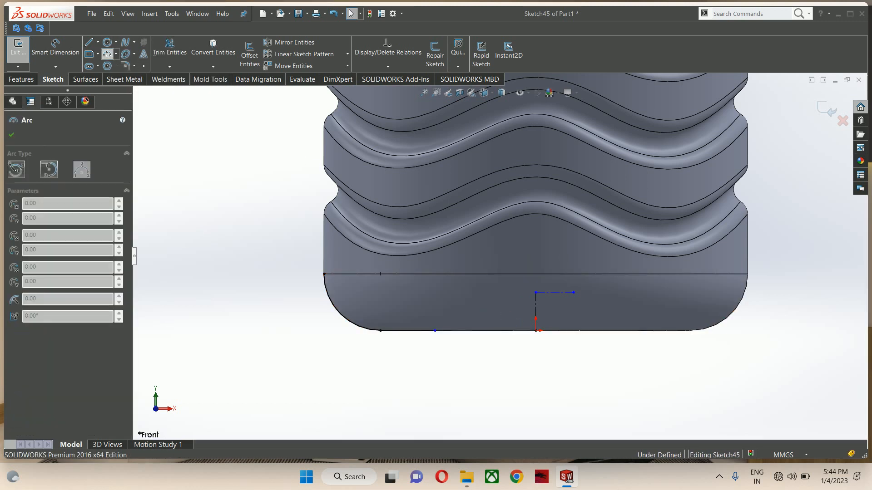
pyautogui.click(536, 293)
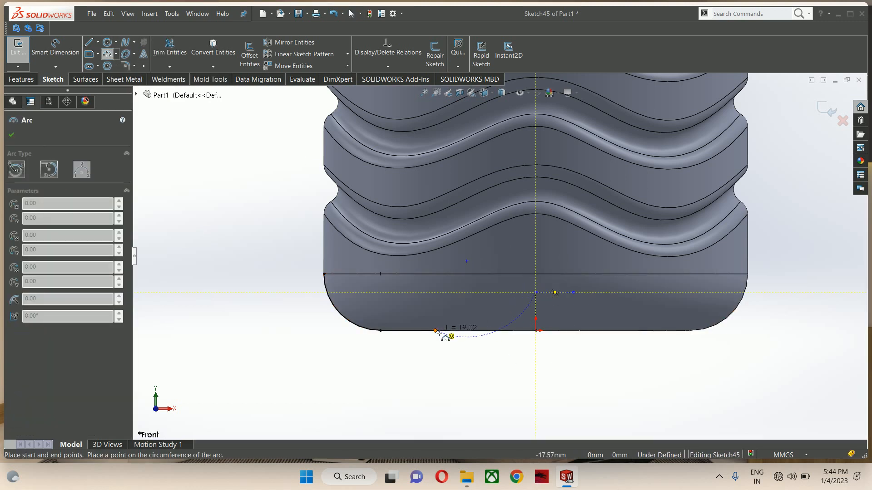
pyautogui.click(435, 331)
pyautogui.click(483, 308)
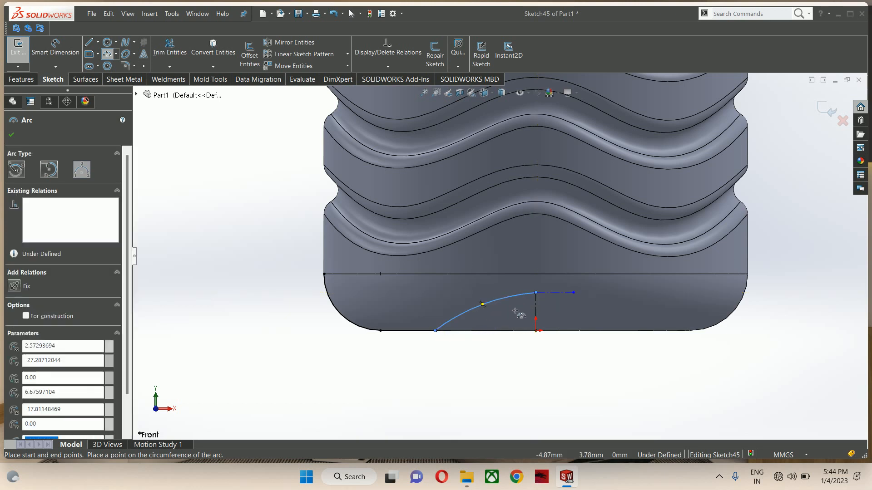
pyautogui.press('Escape')
# Step: Make the arc tangent to the short horizontal centerline and raise their shared endpoint to about 7.7 mm above the origin
pyautogui.click(521, 293)
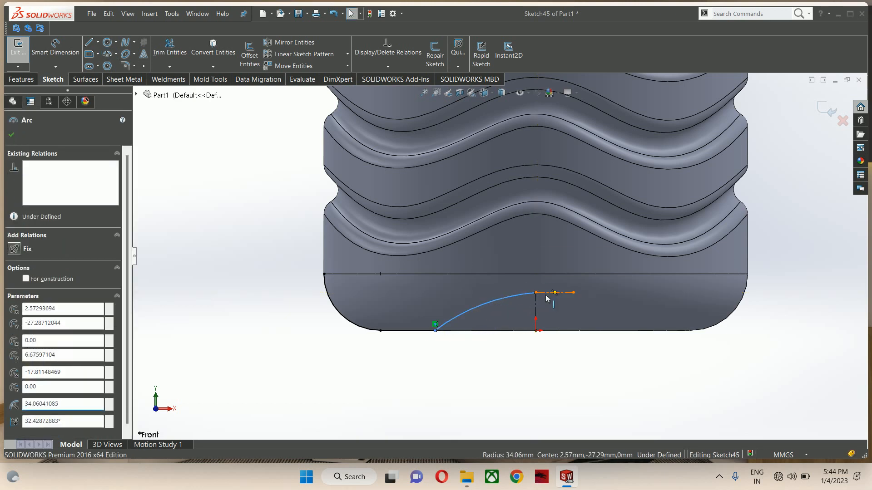
pyautogui.keyDown('ctrl'); pyautogui.click(559, 293); pyautogui.keyUp('ctrl')
pyautogui.click(572, 254)
pyautogui.click(554, 398)
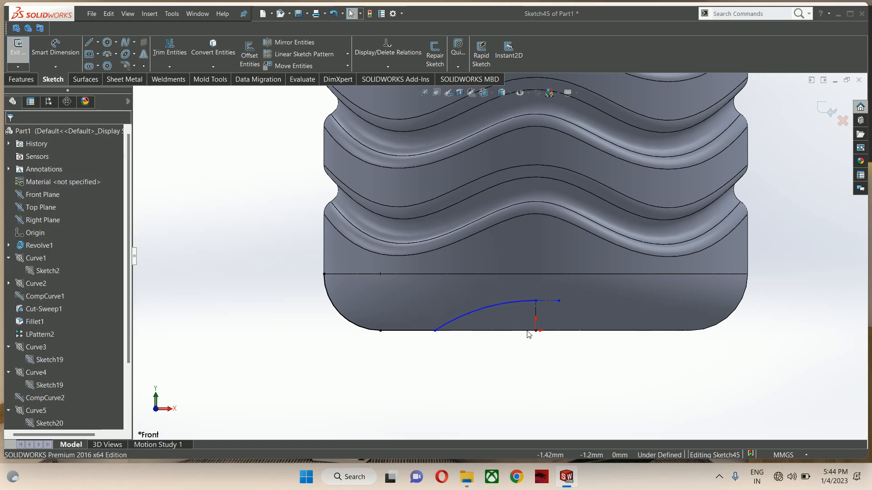
pyautogui.moveTo(537, 302); pyautogui.dragTo(538, 295)
pyautogui.click(500, 374)
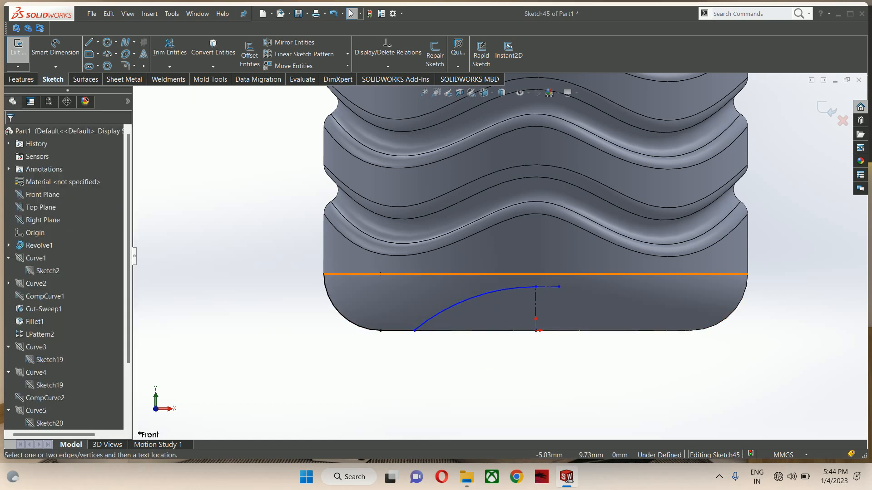
# Step: Dimension the height of the vertical centerline above the origin and set it to 7.5 mm
pyautogui.press('d')
pyautogui.click(535, 299)
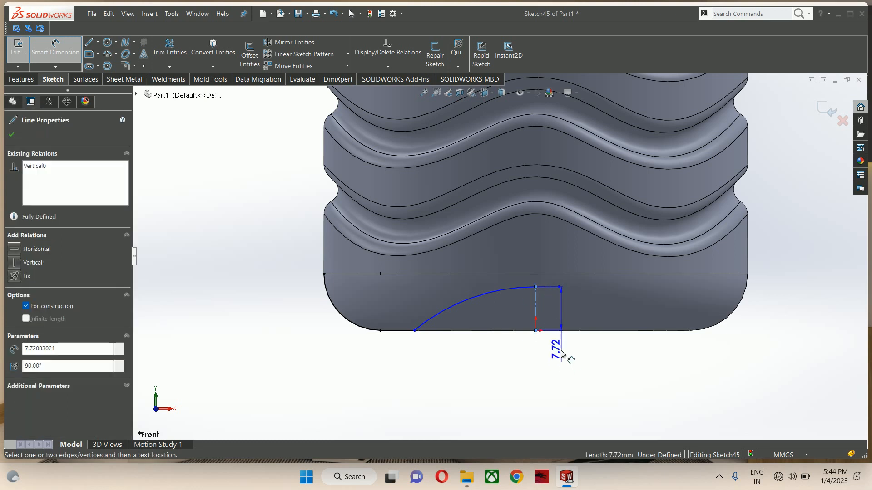
pyautogui.click(558, 352)
pyautogui.write('1.5')
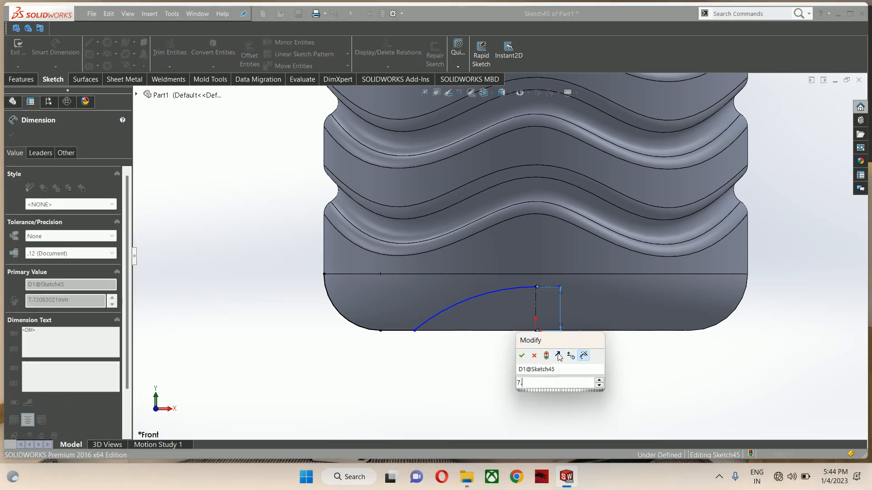
pyautogui.press('Return')
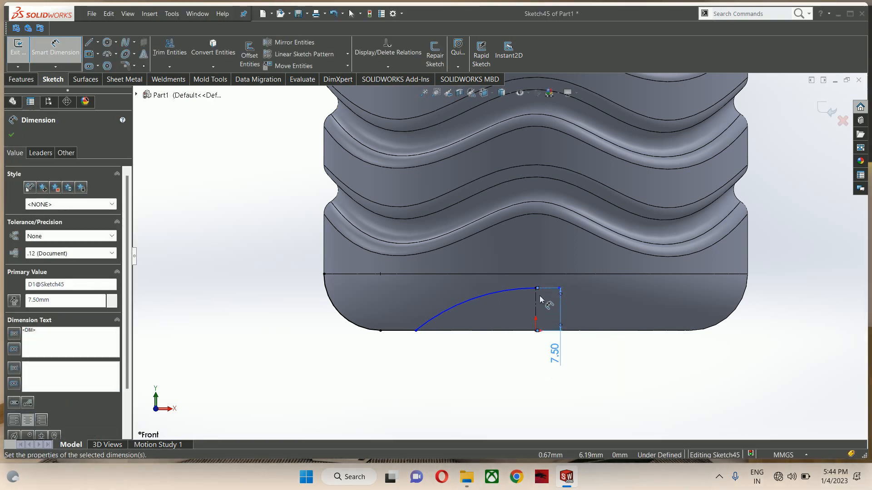
# Step: Add a doubled-width dimension of 35 mm from the recess arc's lower end across the vertical centerline
pyautogui.click(416, 331)
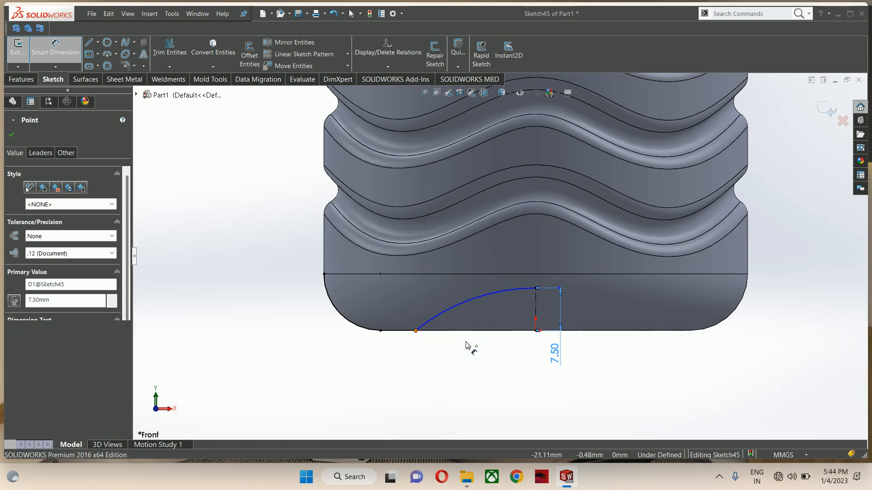
pyautogui.click(537, 308)
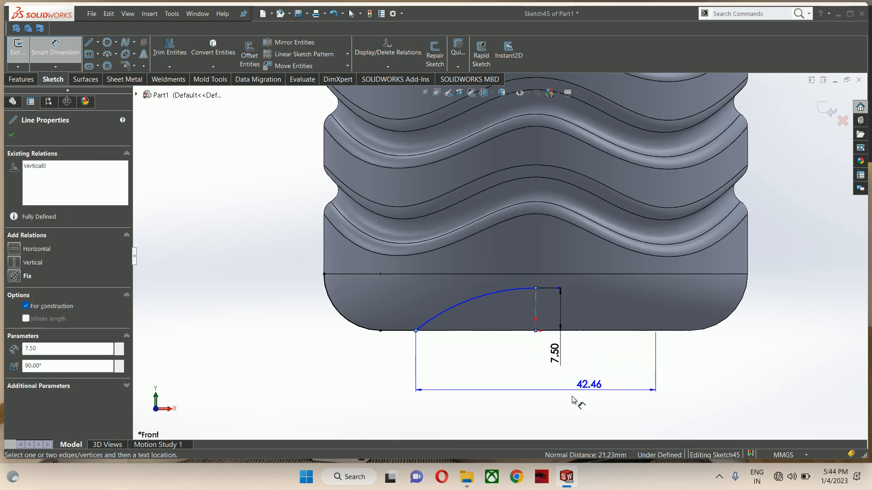
pyautogui.click(548, 401)
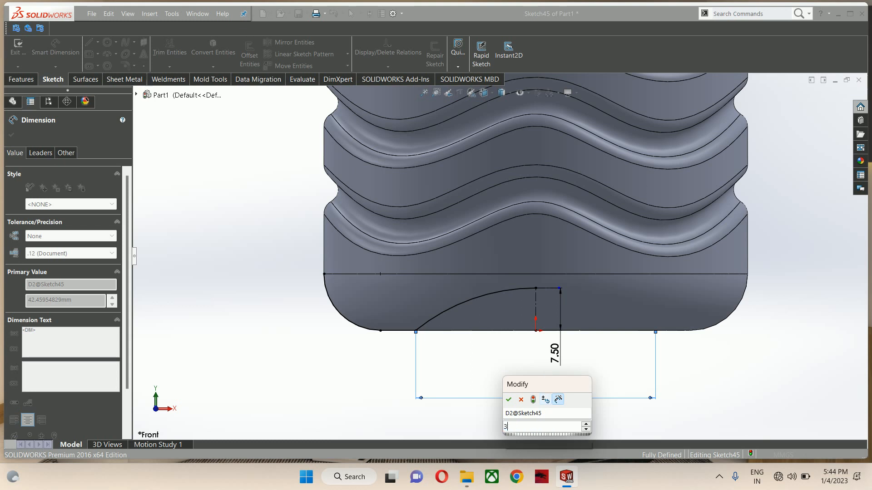
pyautogui.press('Return')
pyautogui.click(476, 368)
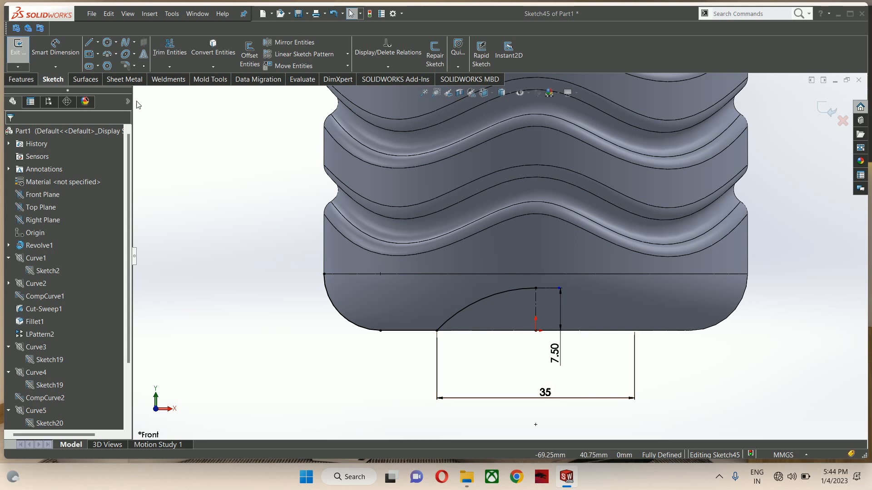
# Step: Add a 7.5 mm sketch fillet at the corner between the recess arc and the base line
pyautogui.click(133, 66)
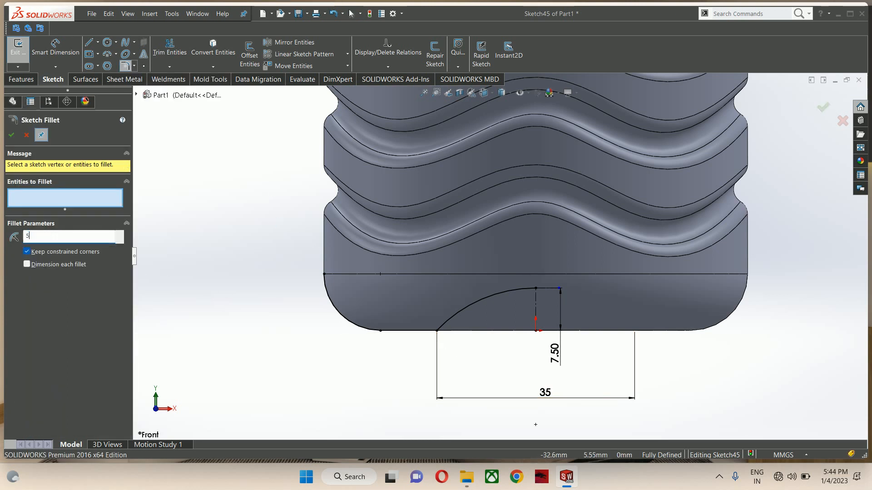
pyautogui.press('Return')
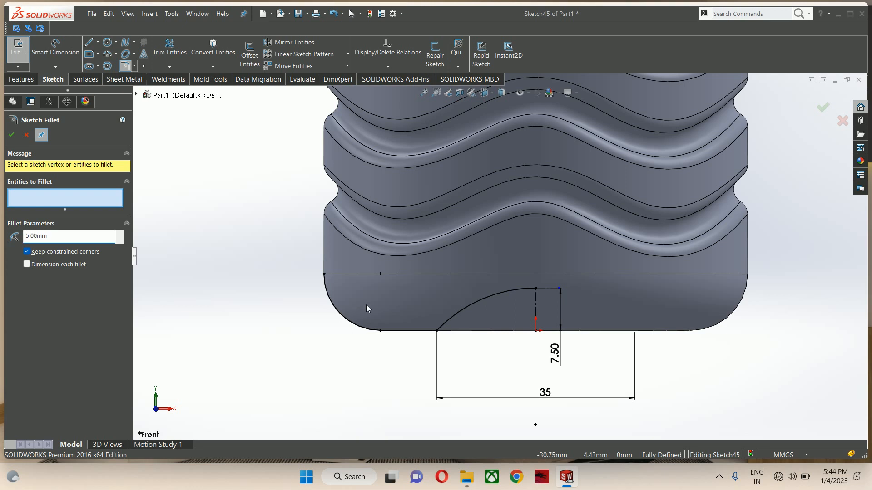
pyautogui.click(435, 331)
pyautogui.click(96, 242)
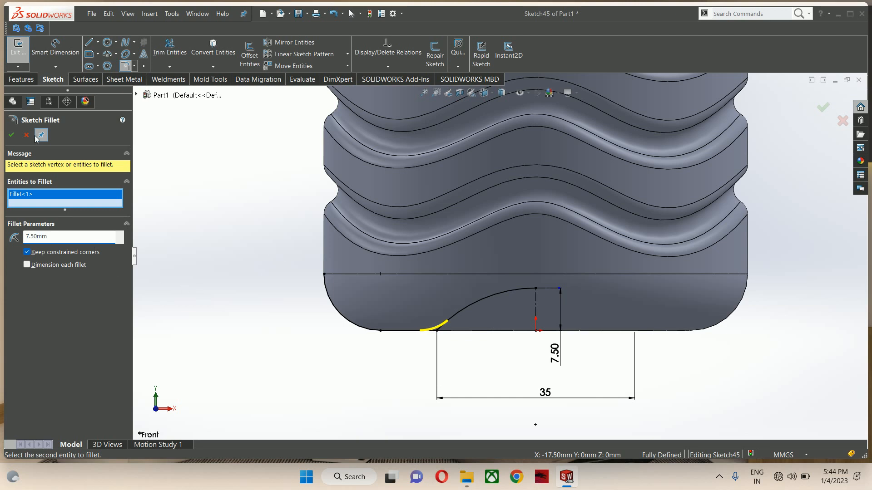
pyautogui.click(11, 135)
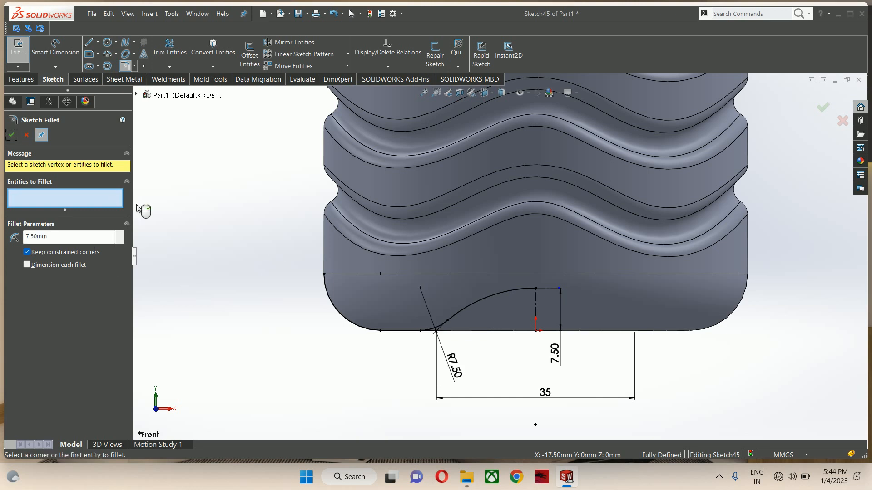
pyautogui.click(11, 134)
# Step: Draw a two-point spline from the converted corner arc, about 36.5 mm left of and 5.7 mm above the origin, up and outside the bottle wall
pyautogui.scroll(3, 500, 277)
pyautogui.scroll(-2, 506, 274)
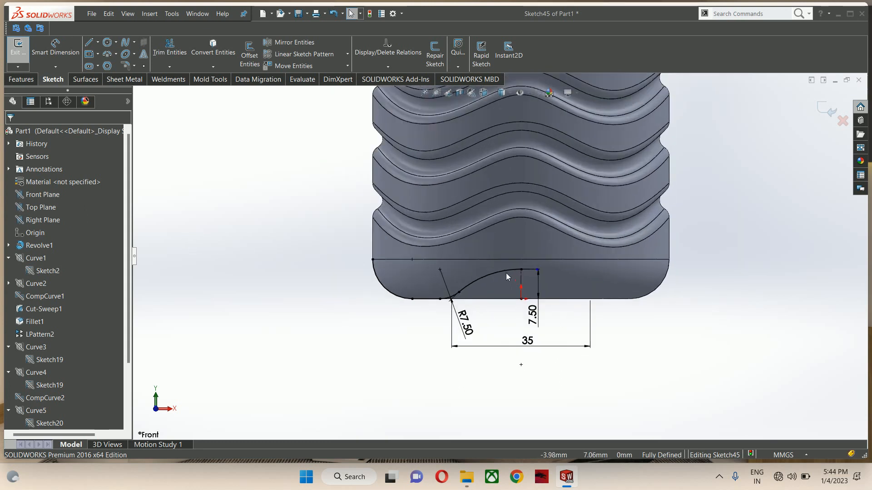
pyautogui.scroll(-1, 506, 274)
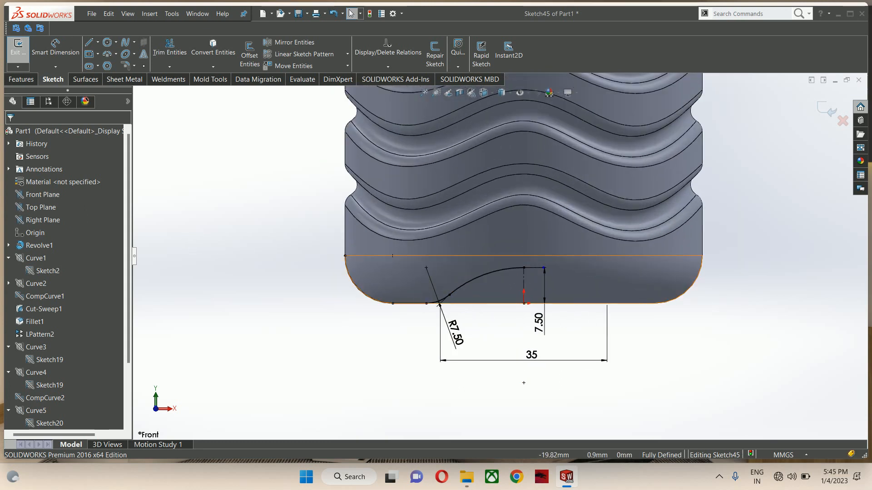
pyautogui.click(123, 44)
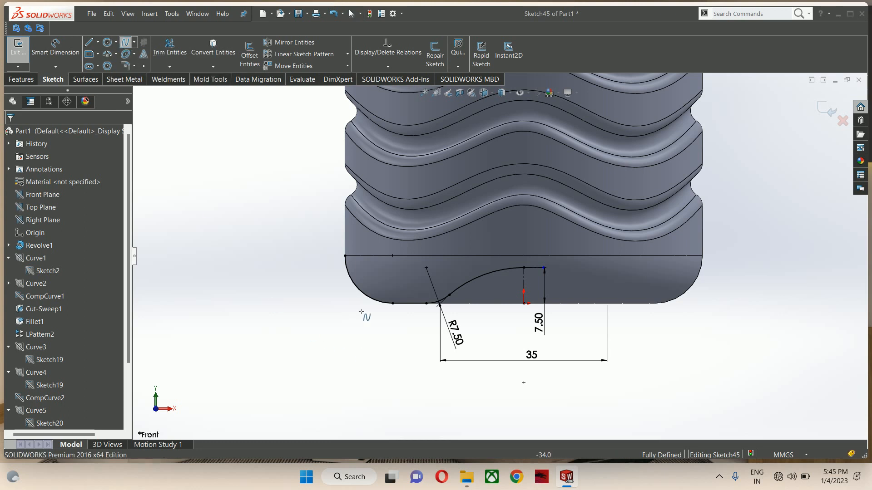
pyautogui.click(352, 279)
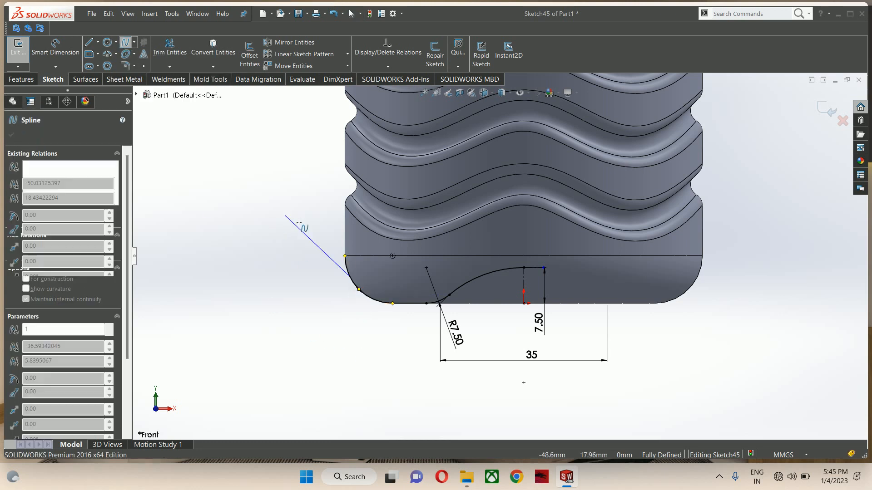
pyautogui.click(321, 238)
pyautogui.scroll(-1, 318, 272)
pyautogui.doubleClick(353, 276)
pyautogui.scroll(-2, 346, 274)
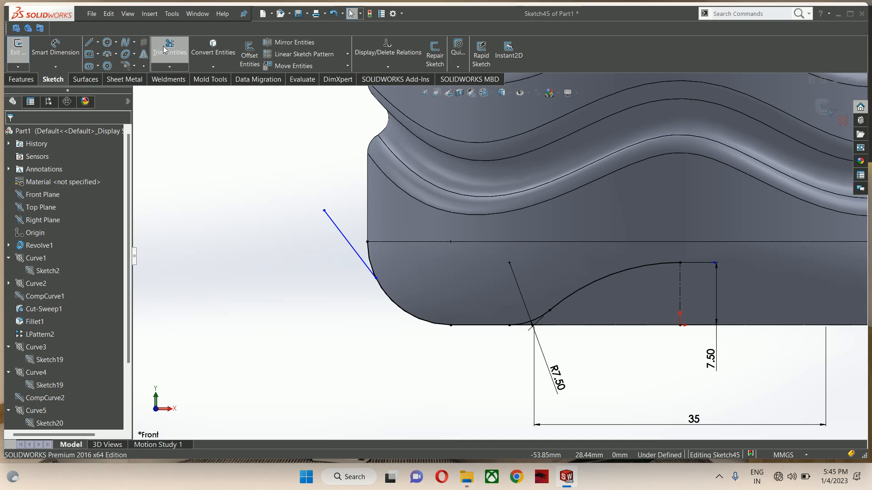
# Step: Make the spline tangent to the corner arc and move its free end to about 43.9 mm left of and 16.7 mm above the origin
pyautogui.click(356, 258)
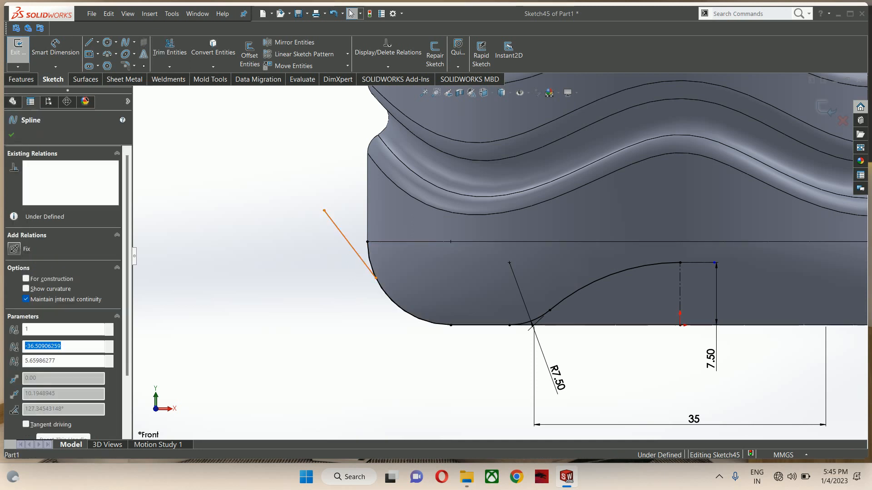
pyautogui.click(383, 289)
pyautogui.keyDown('ctrl'); pyautogui.click(371, 271); pyautogui.keyUp('ctrl')
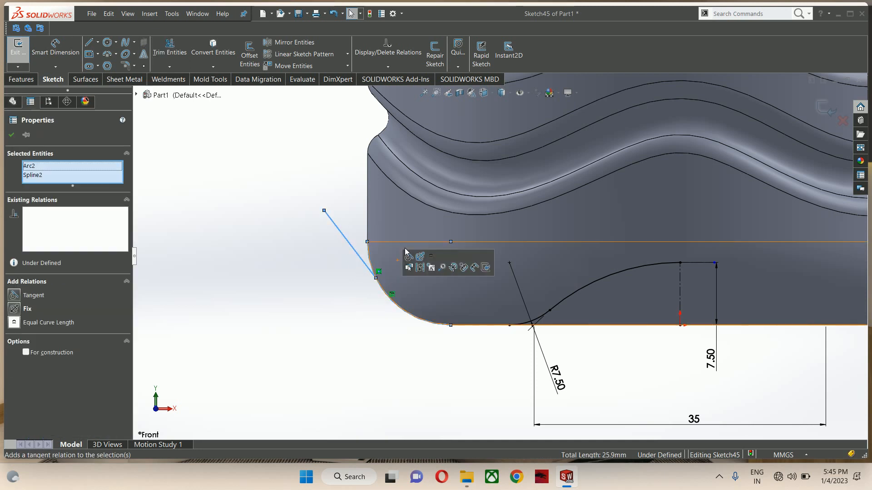
pyautogui.click(407, 257)
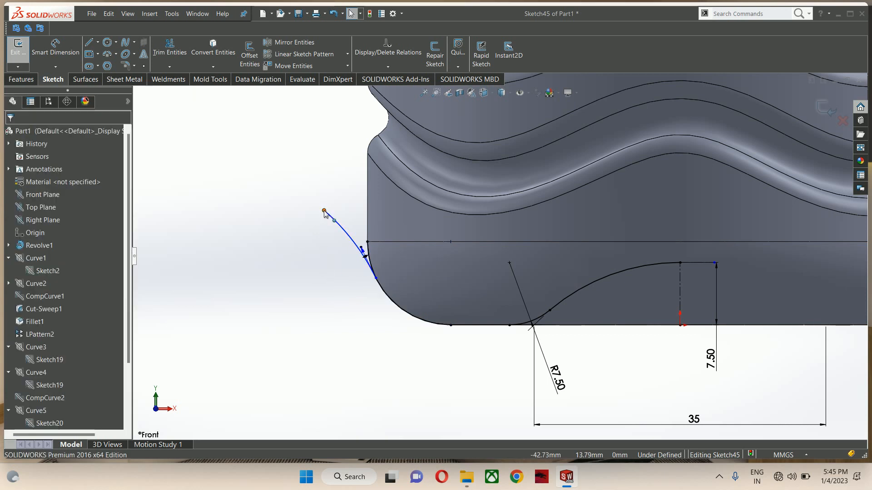
pyautogui.moveTo(324, 211); pyautogui.dragTo(314, 186)
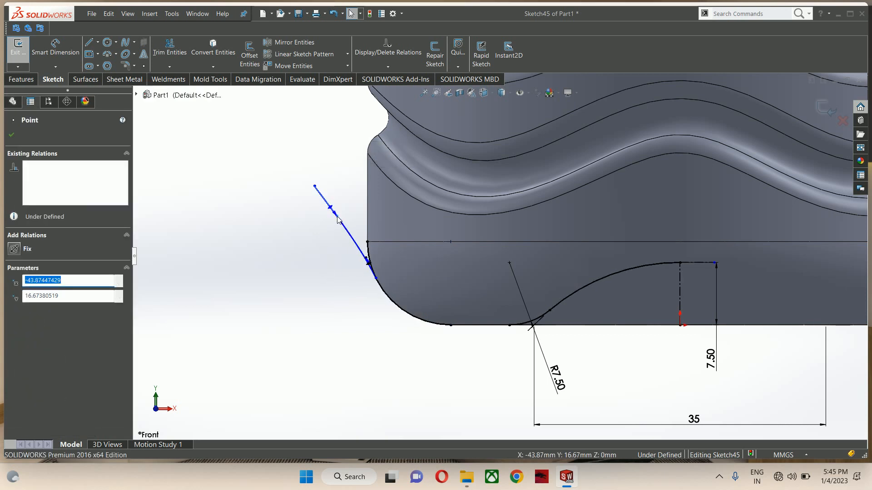
pyautogui.click(308, 243)
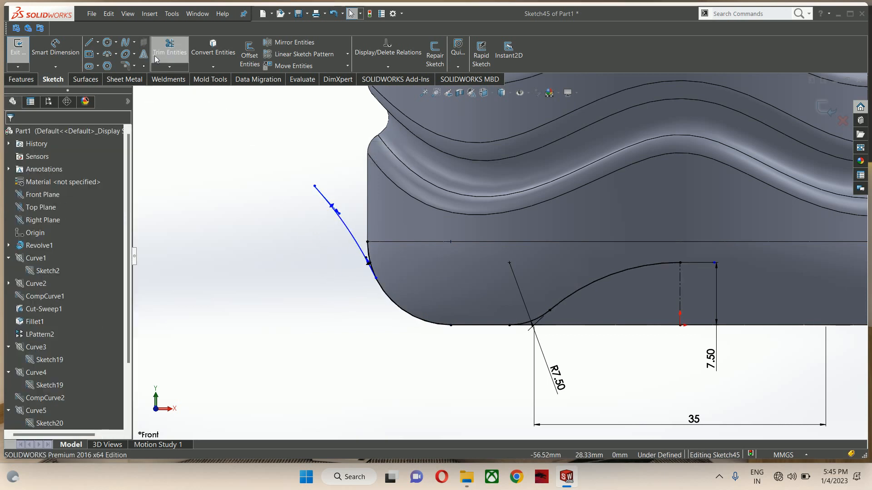
# Step: Trim away the part of the converted corner arc that lies above the spline's lower end
pyautogui.click(170, 48)
pyautogui.scroll(-3, 359, 241)
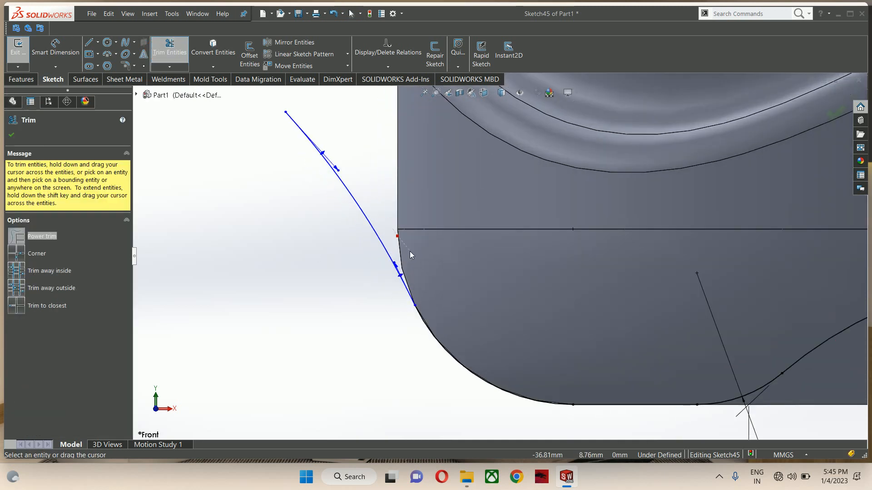
pyautogui.scroll(4, 385, 293)
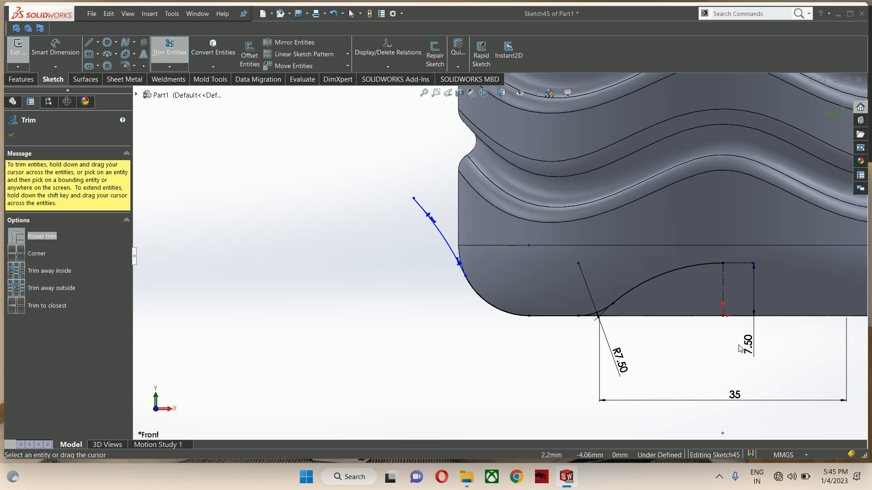
pyautogui.press('Escape')
# Step: Set the recess height dimension to 5 mm
pyautogui.scroll(1, 752, 352)
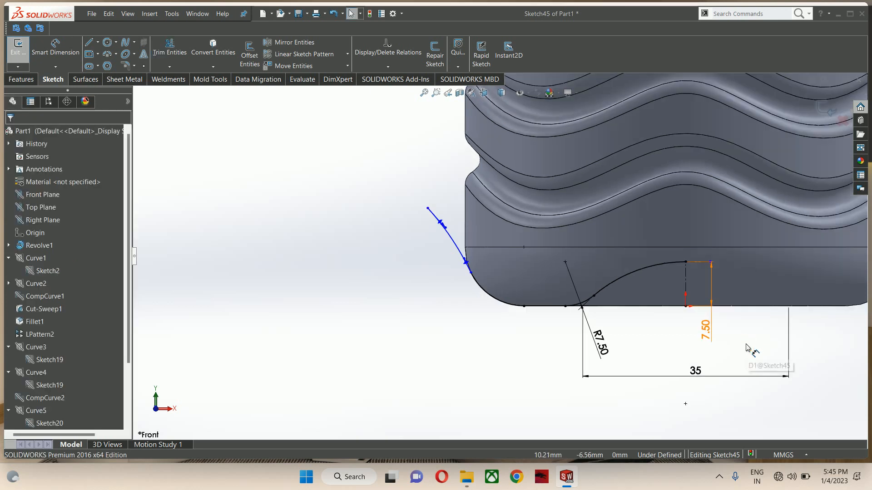
pyautogui.click(708, 333)
pyautogui.doubleClick(706, 331)
pyautogui.write('5')
pyautogui.press('Return')
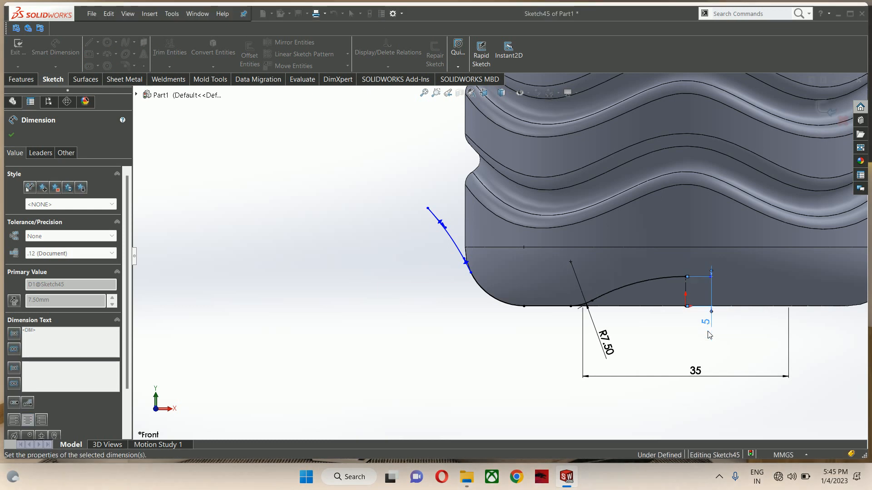
pyautogui.click(621, 336)
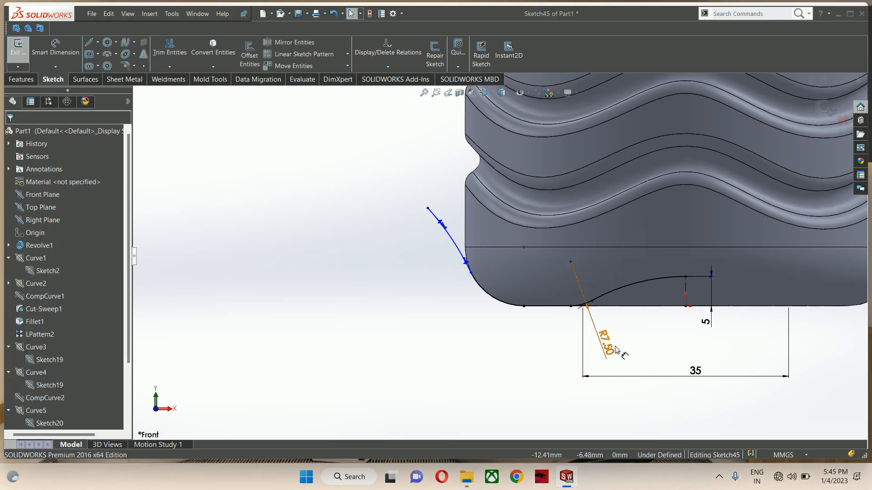
# Step: Set the recess width dimension across the centerline to 40 mm
pyautogui.doubleClick(694, 371)
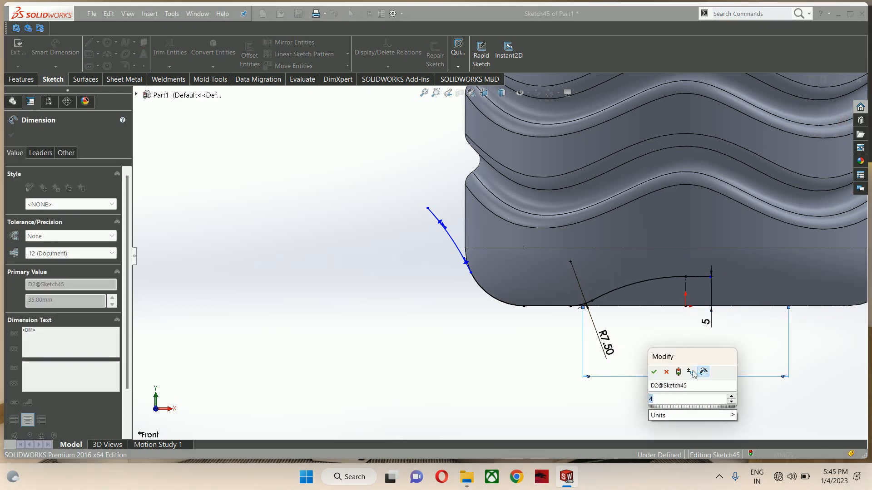
pyautogui.write('40')
pyautogui.press('Return')
pyautogui.press('Escape')
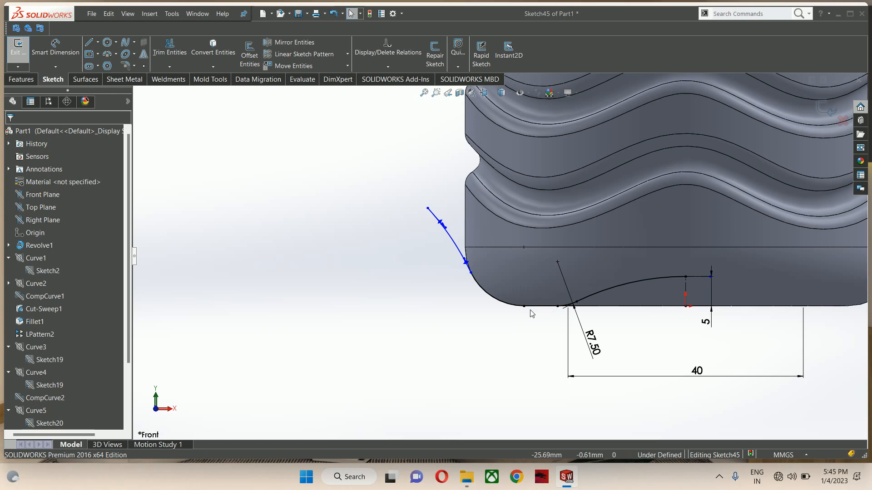
# Step: Set the radius of the fillet between recess arc and base line to 10 mm and finish the sketch
pyautogui.doubleClick(591, 343)
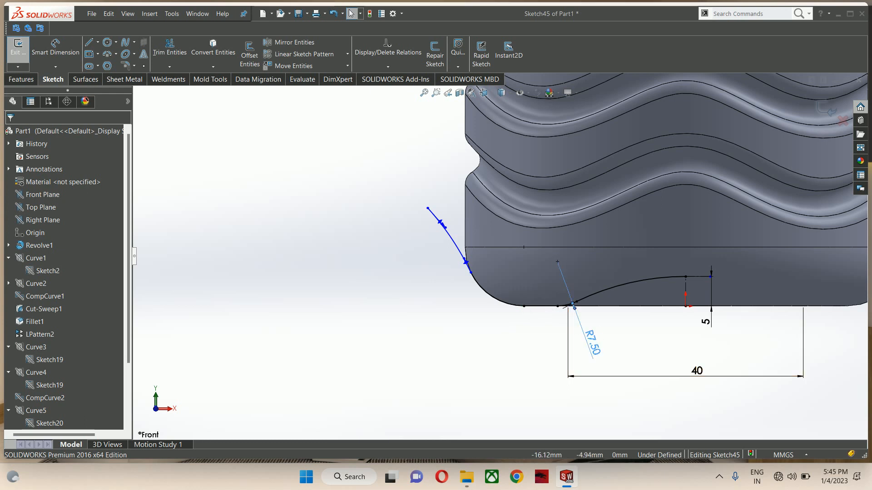
pyautogui.write('10')
pyautogui.press('Return')
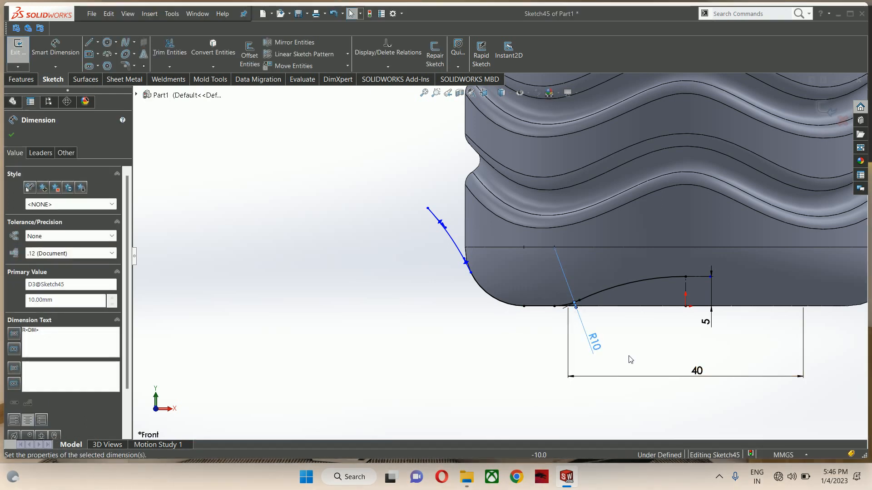
pyautogui.scroll(2, 567, 314)
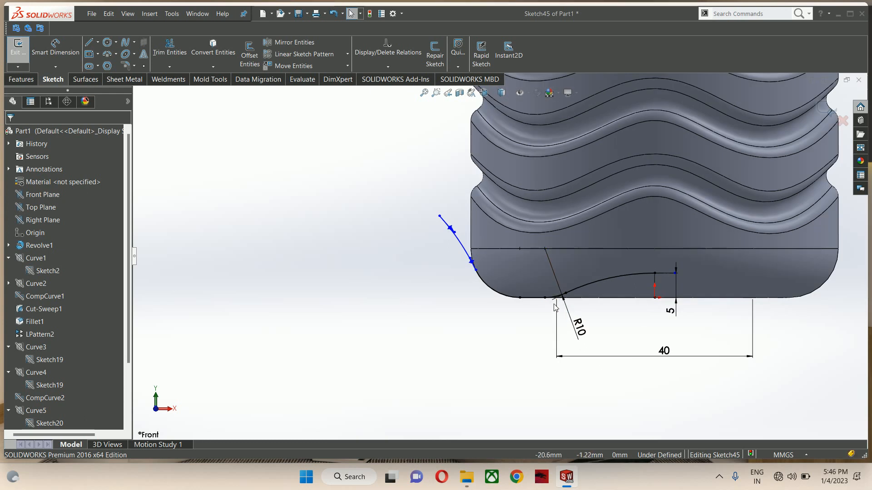
pyautogui.scroll(2, 599, 283)
pyautogui.scroll(-2, 591, 281)
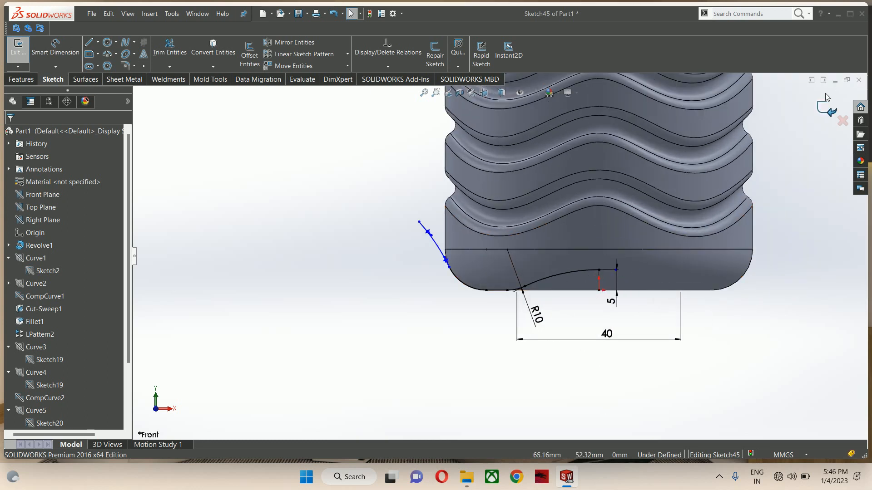
pyautogui.click(825, 110)
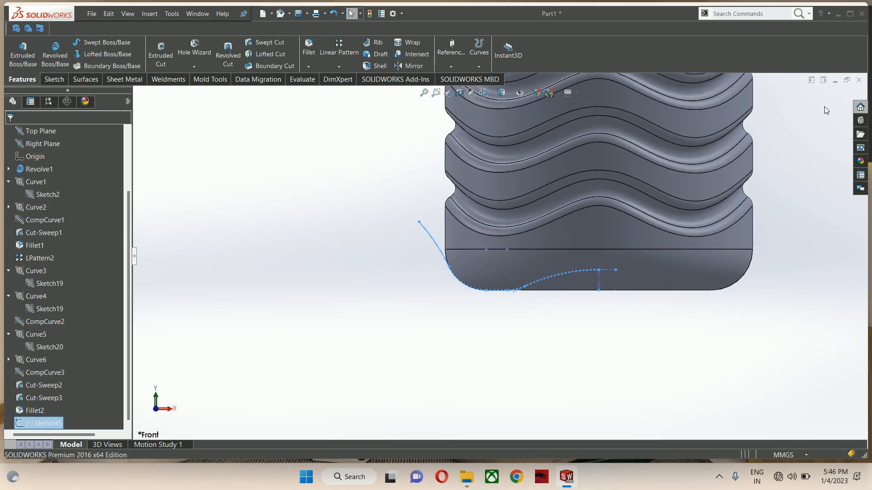
# Step: Start a new sketch on the Right Plane
pyautogui.scroll(2, 59, 182)
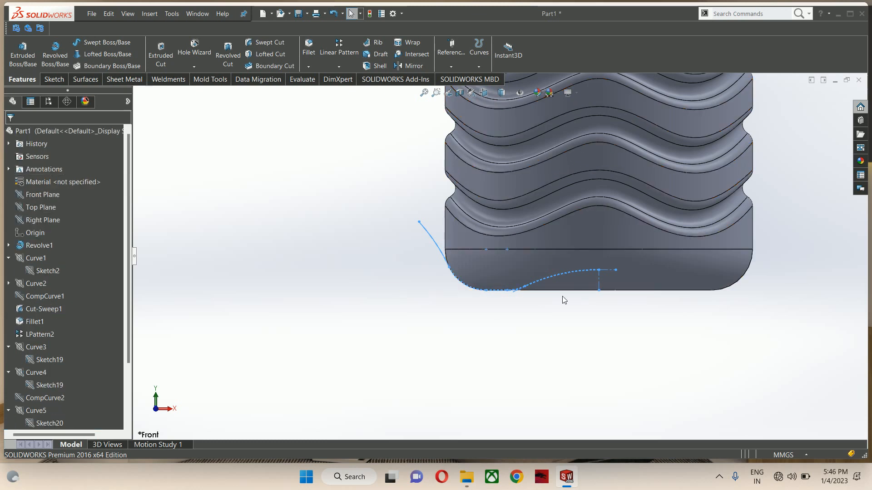
pyautogui.click(43, 219)
pyautogui.click(49, 204)
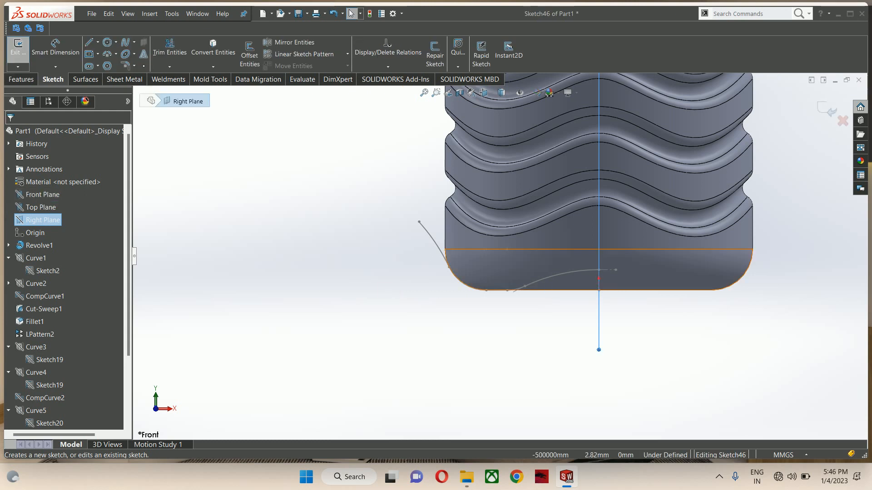
# Step: Draw a vertical 5 mm construction line from the origin up to the end of the recess profile arc
pyautogui.moveTo(549, 273)
pyautogui.mouseDown(button='middle')
pyautogui.moveTo(599, 223)
pyautogui.moveTo(609, 230)
pyautogui.moveTo(474, 276)
pyautogui.moveTo(461, 270)
pyautogui.mouseUp(button='middle')
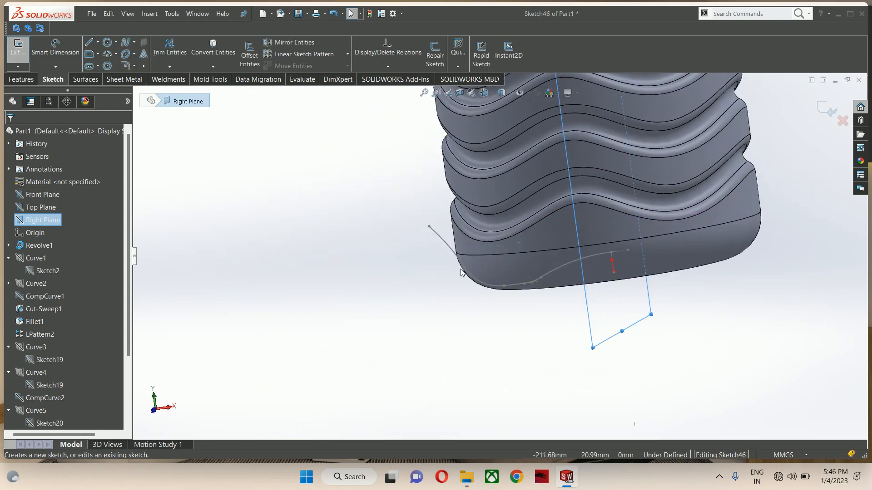
pyautogui.hotkey('ctrl', '4')
pyautogui.scroll(-5, 484, 347)
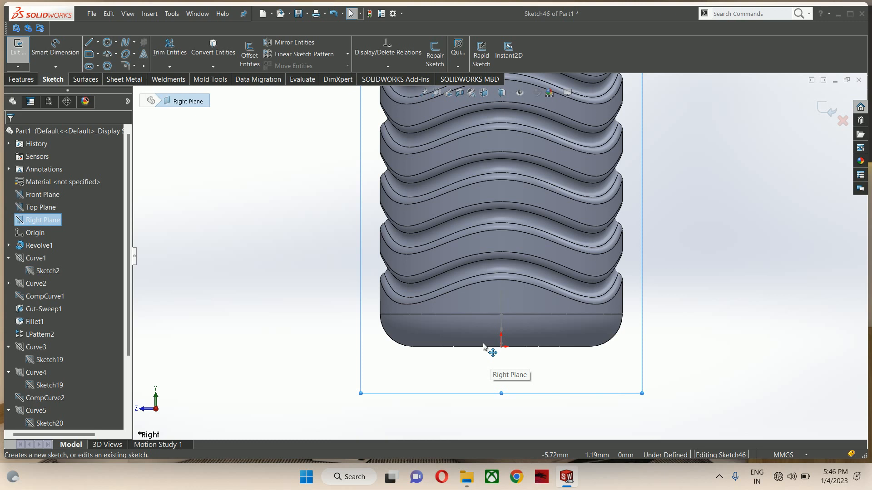
pyautogui.scroll(-3, 500, 353)
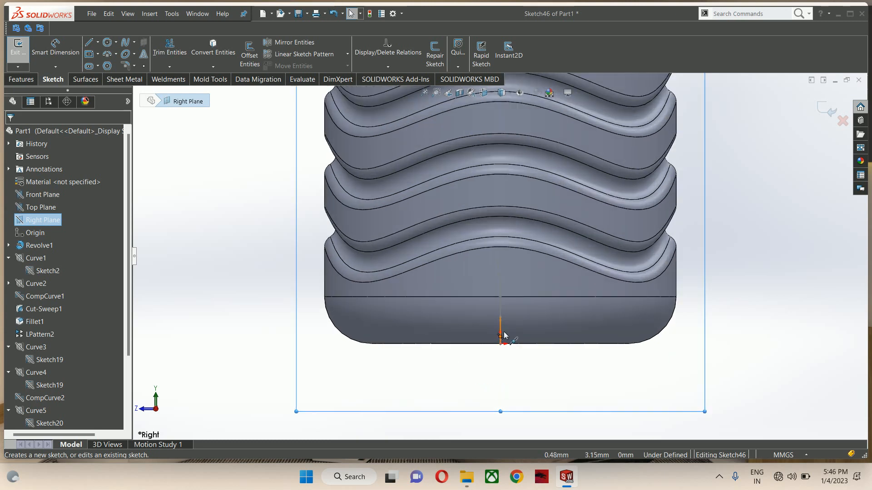
pyautogui.moveTo(502, 335); pyautogui.dragTo(533, 332, button='middle')
pyautogui.scroll(-3, 394, 304)
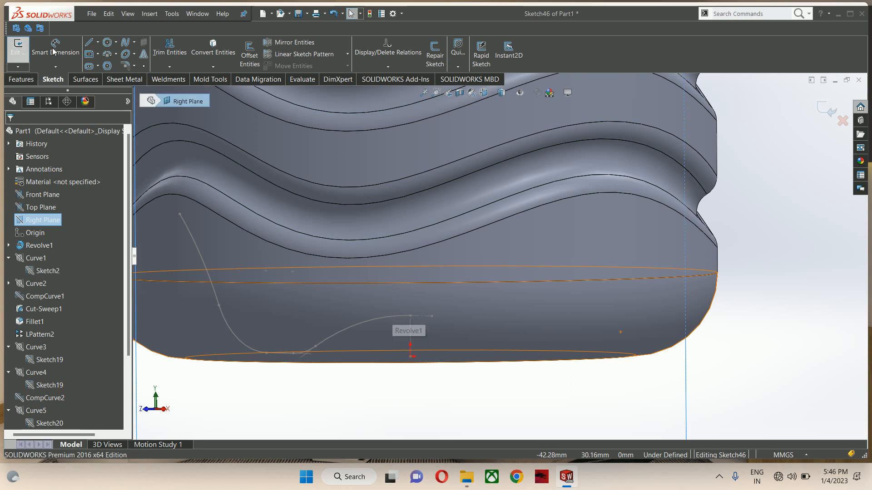
pyautogui.click(97, 42)
pyautogui.click(114, 64)
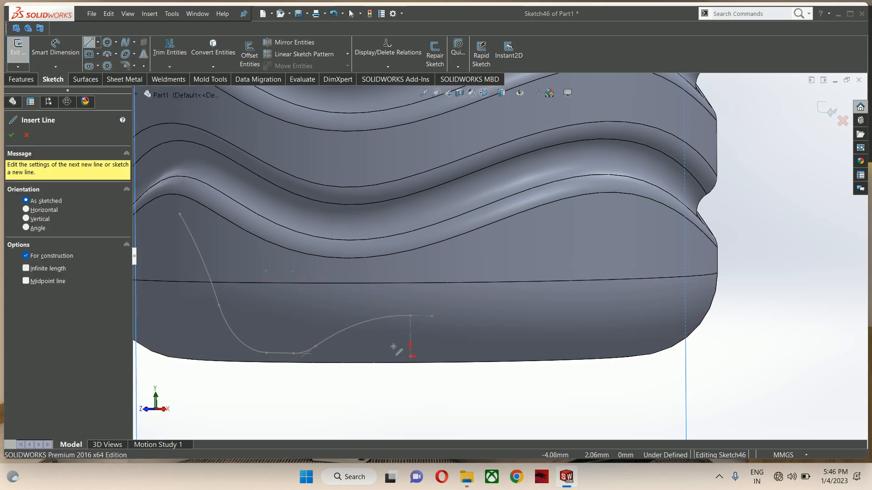
pyautogui.click(411, 357)
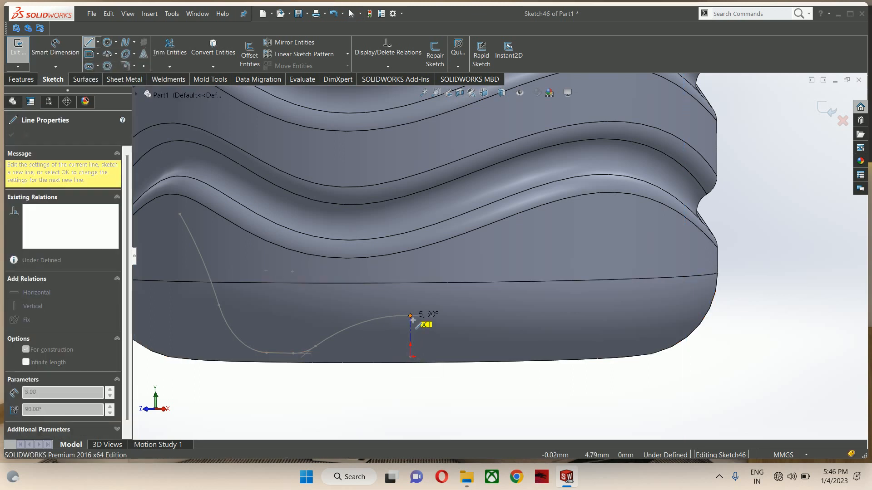
pyautogui.click(411, 316)
pyautogui.press('Escape')
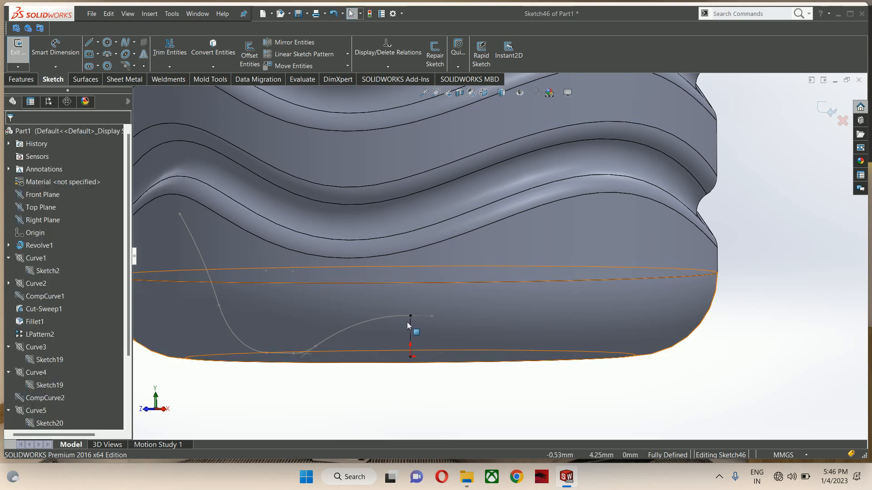
# Step: Show the construction line close up in the Right view and activate the Circle tool
pyautogui.hotkey('ctrl', '4')
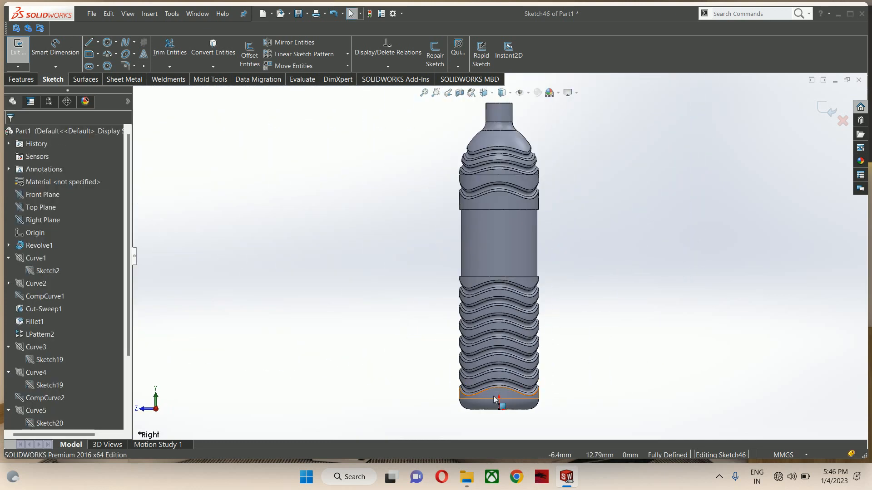
pyautogui.scroll(-10, 495, 400)
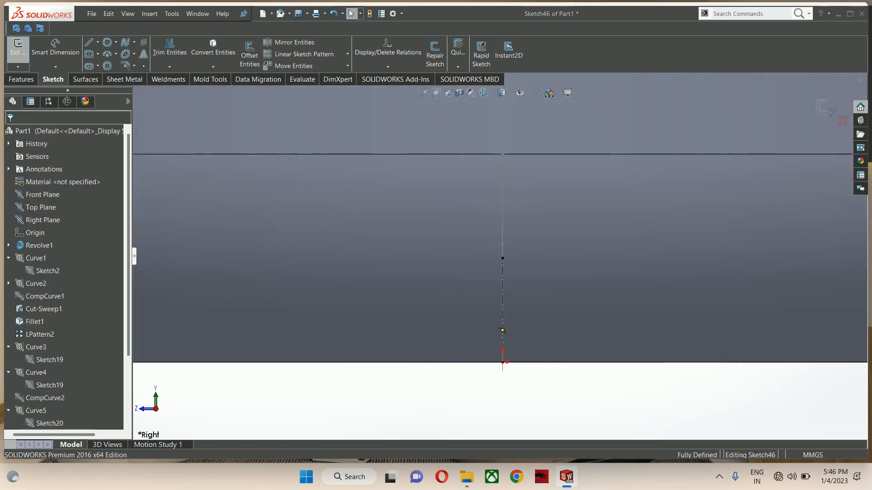
pyautogui.moveTo(522, 273); pyautogui.dragTo(526, 296, button='right')
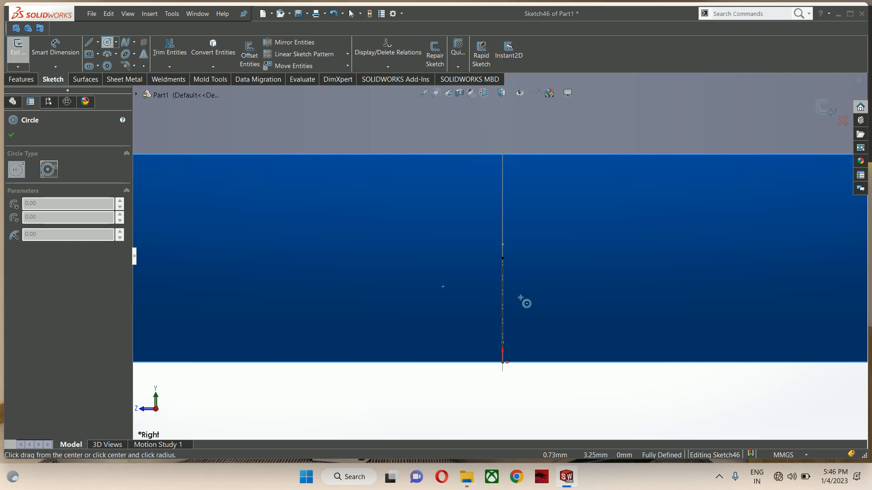
# Step: Switch to Chrome, open a new tab and connect the computer to an available Wi-Fi network
pyautogui.click(515, 477)
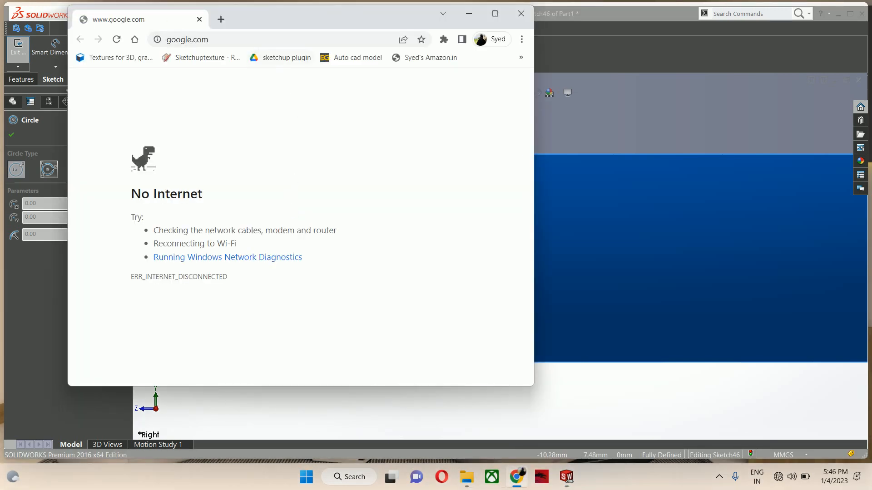
pyautogui.click(220, 19)
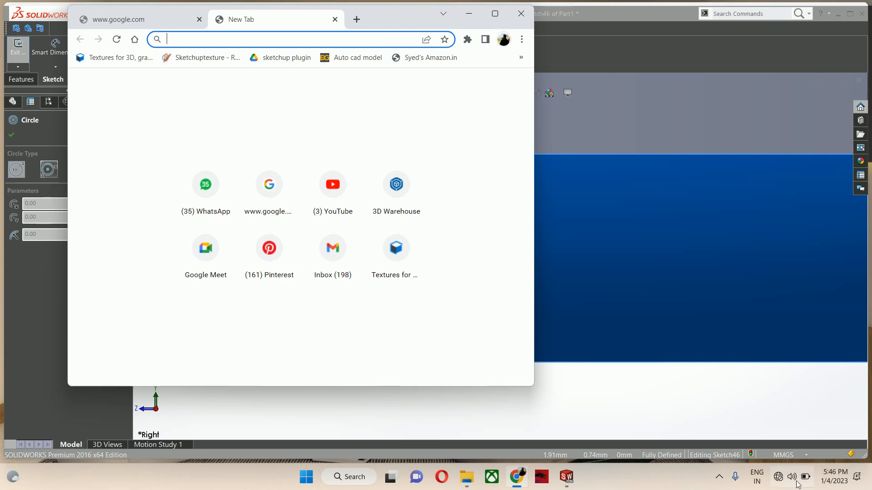
pyautogui.click(781, 480)
pyautogui.click(687, 199)
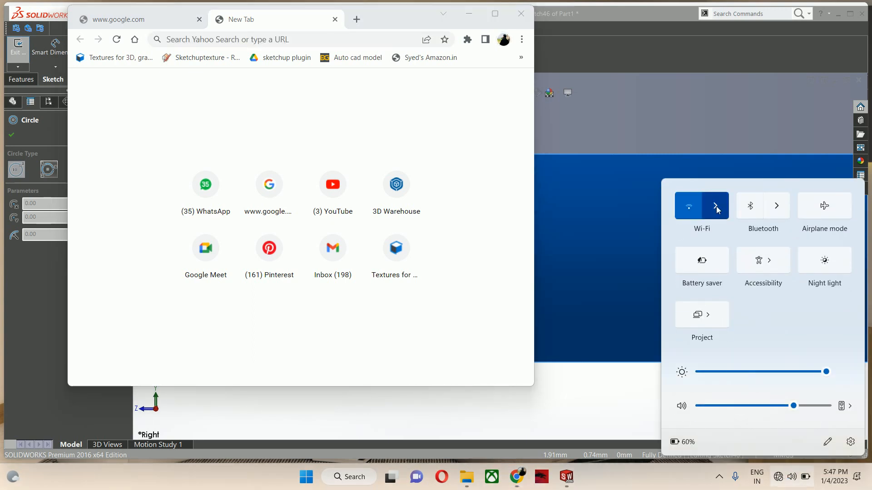
pyautogui.click(721, 214)
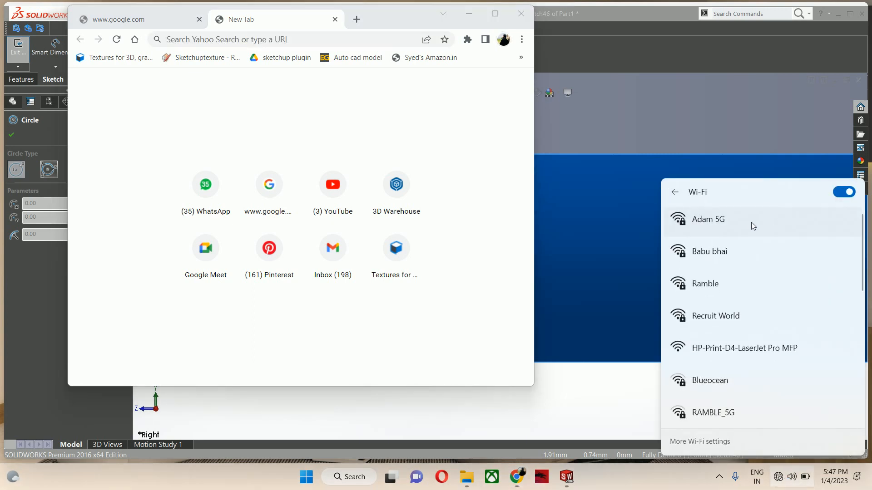
pyautogui.click(749, 222)
pyautogui.click(786, 272)
pyautogui.press('Escape')
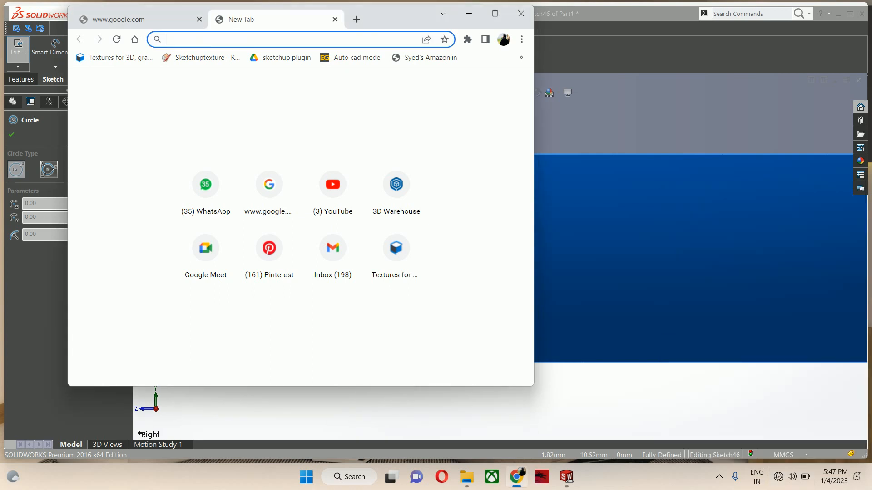
# Step: Load the Google home page in a maximized window and search for "coca cola" images
pyautogui.click(335, 19)
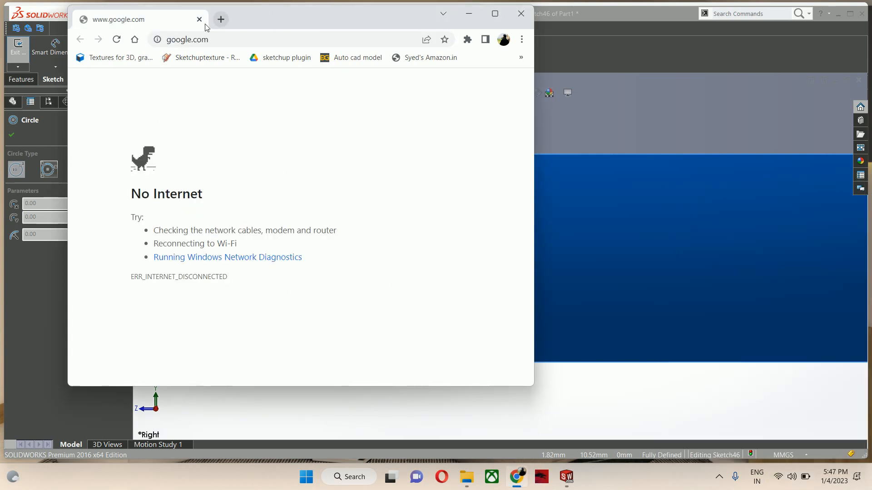
pyautogui.click(217, 24)
pyautogui.click(270, 184)
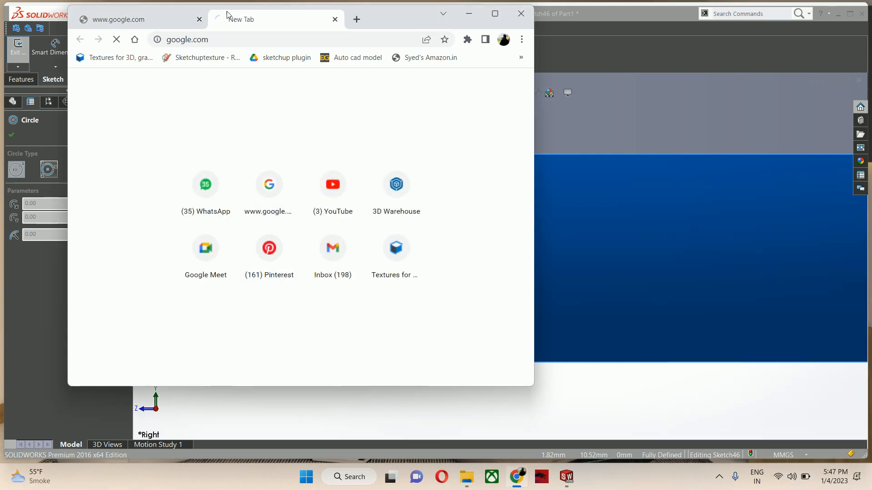
pyautogui.click(199, 19)
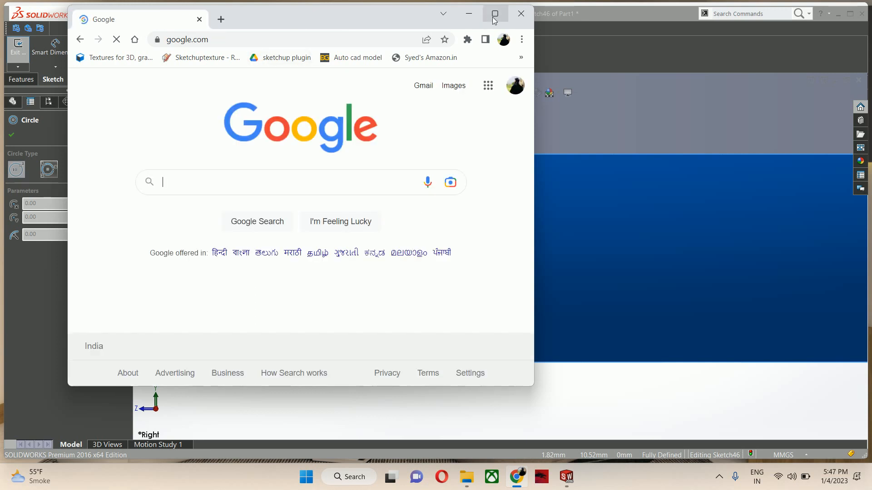
pyautogui.click(495, 13)
pyautogui.write('co')
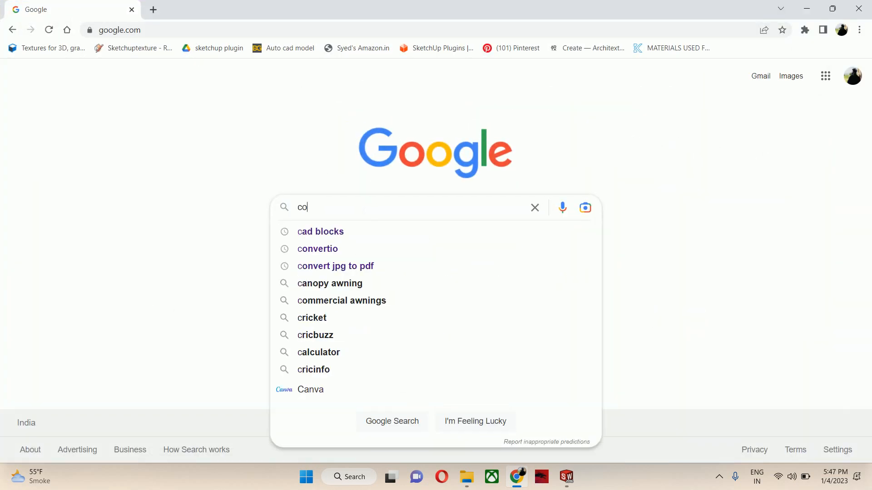
pyautogui.write('ca ')
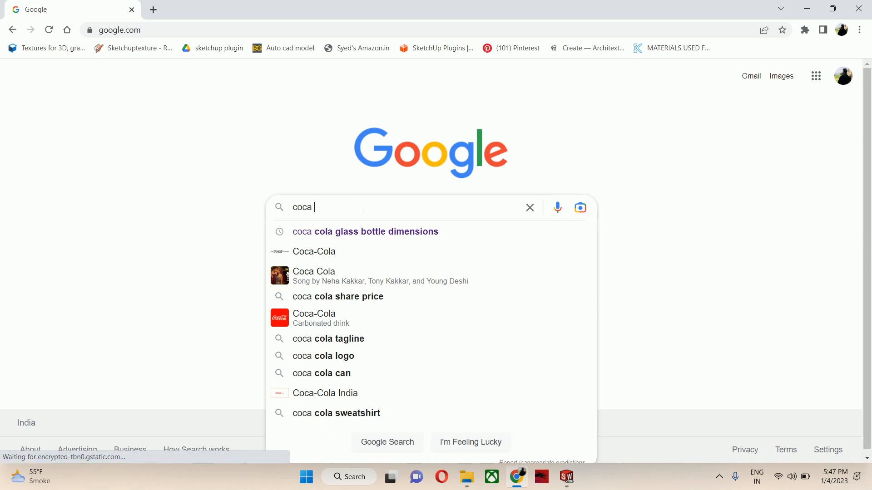
pyautogui.write('cola')
pyautogui.press('Return')
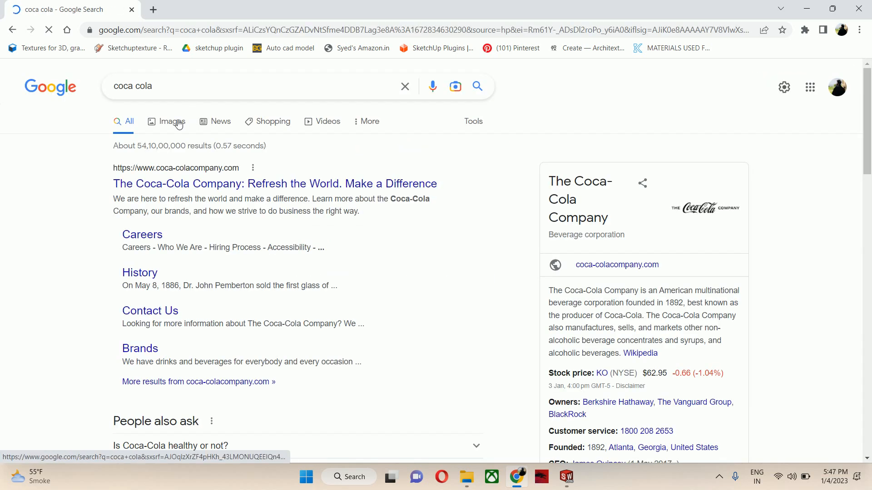
pyautogui.click(177, 122)
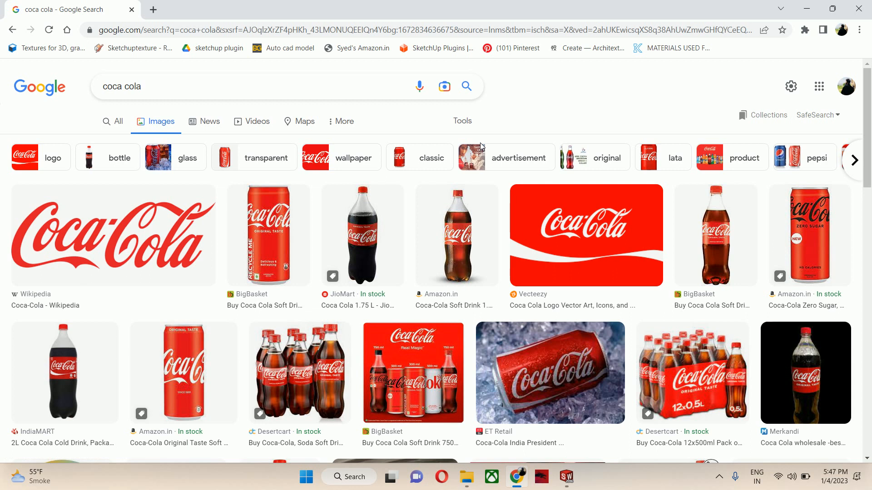
# Step: Switch back to SOLIDWORKS and draw a circle of about 1.5 mm radius centred on the construction line's upper end
pyautogui.hotkey('alt', 'Tab')
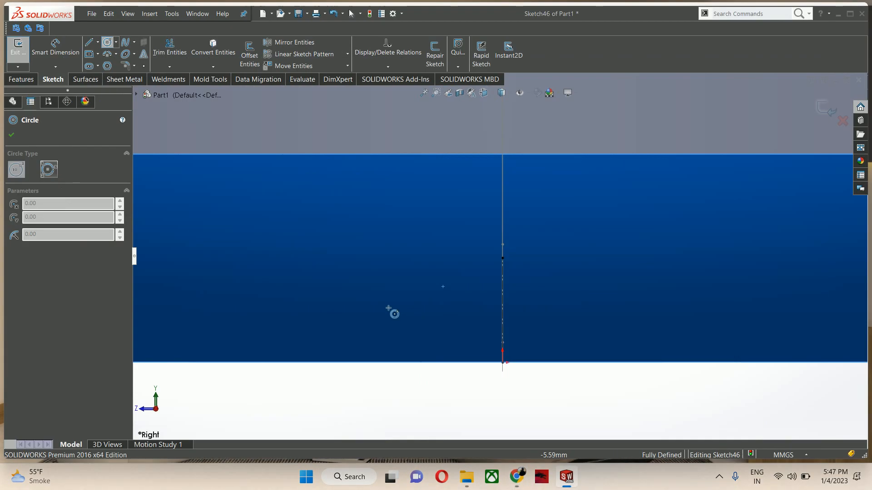
pyautogui.click(503, 259)
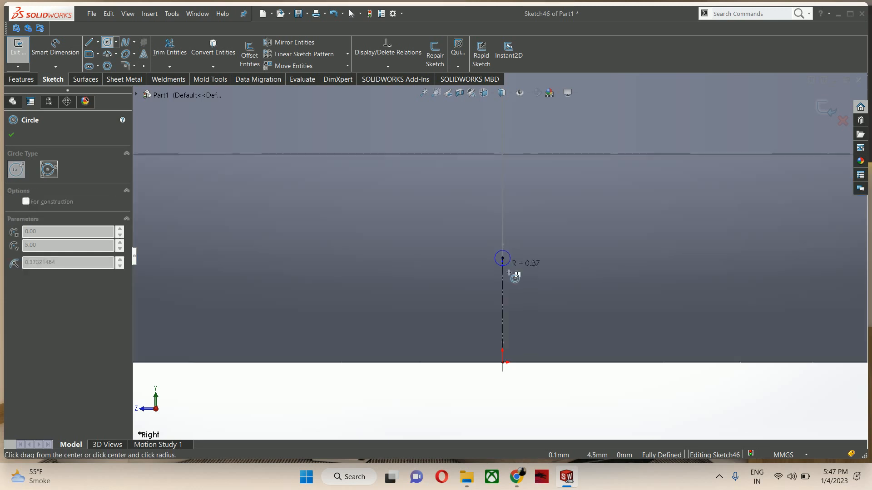
pyautogui.click(523, 286)
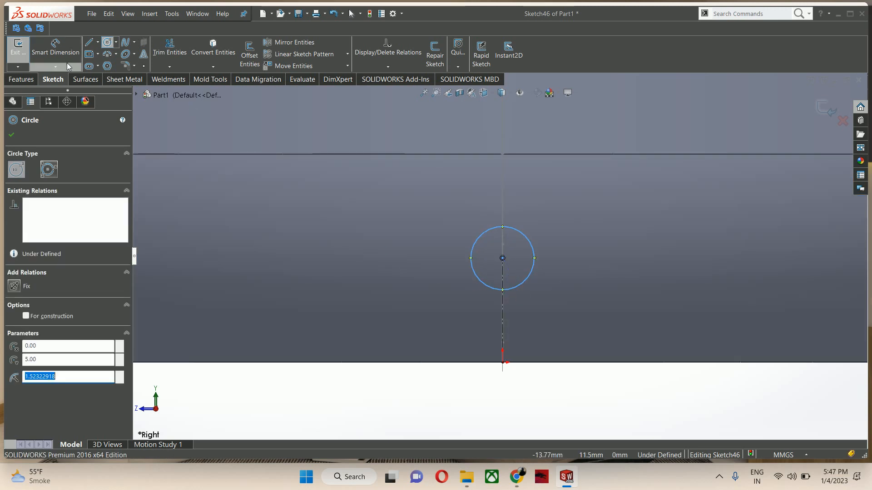
# Step: Draw a slanted line about 7.4 mm long from the circle's side to below the base, and a 3.06 mm horizontal line back to the axis
pyautogui.click(89, 42)
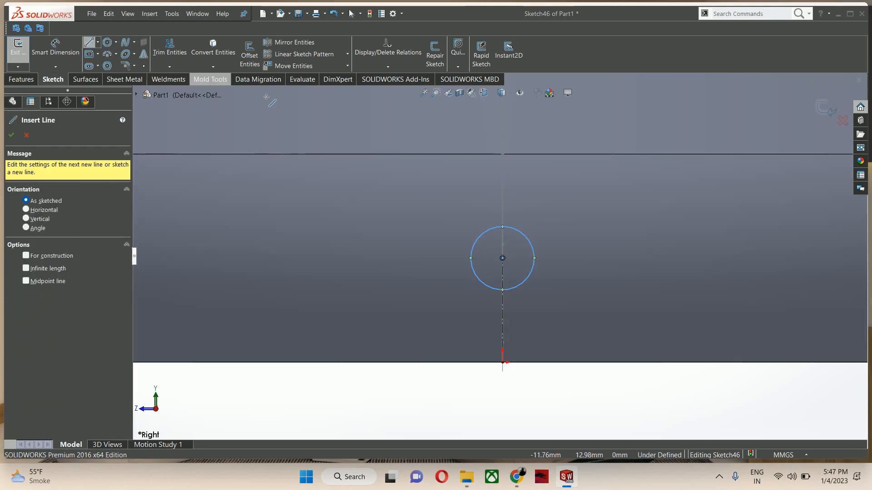
pyautogui.click(471, 258)
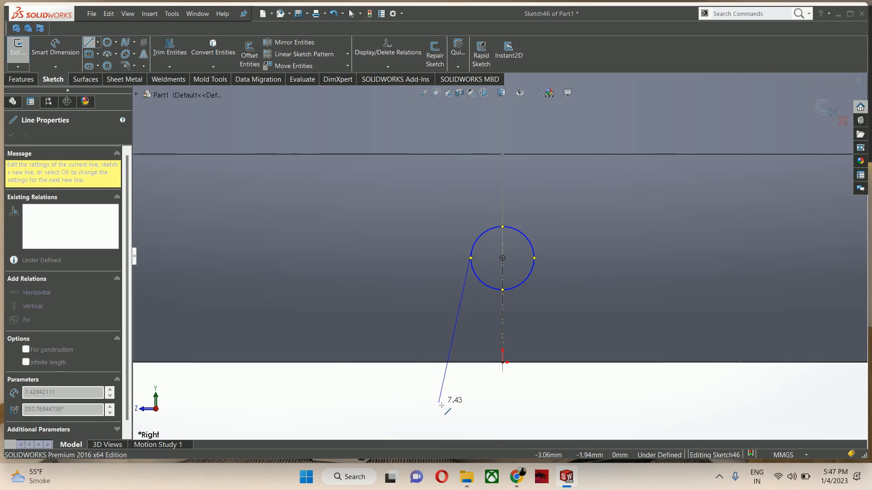
pyautogui.click(439, 403)
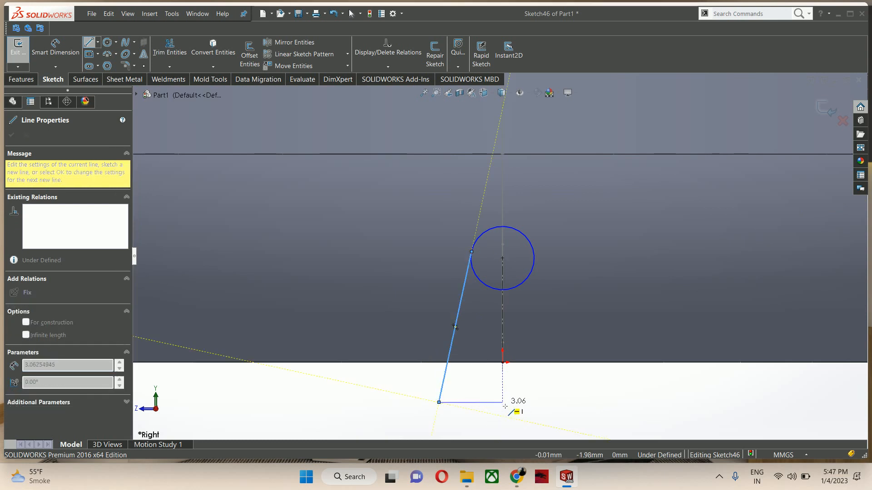
pyautogui.click(503, 402)
pyautogui.press('Escape')
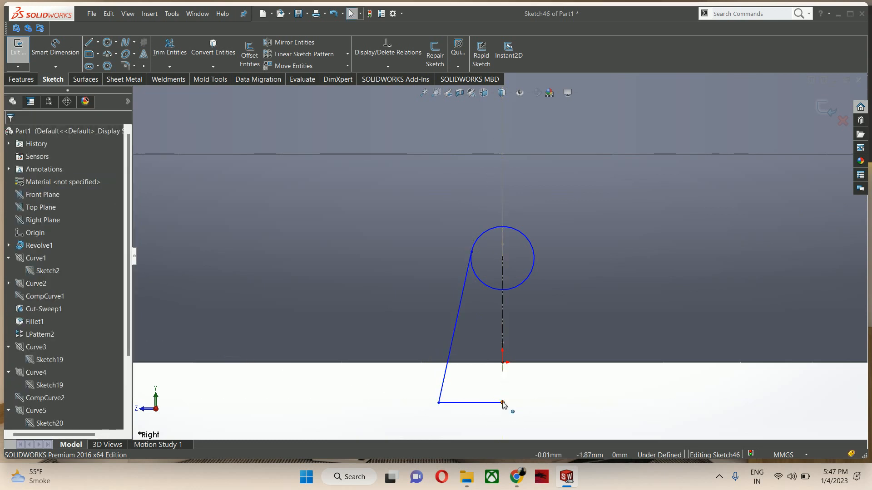
# Step: Make the free end of the horizontal line coincident with the vertical construction line
pyautogui.click(502, 362)
pyautogui.keyDown('ctrl'); pyautogui.click(503, 318); pyautogui.keyUp('ctrl')
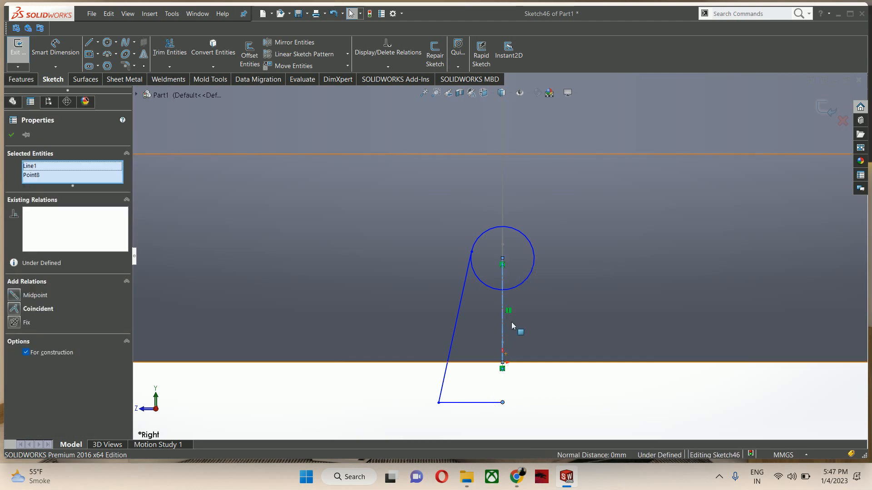
pyautogui.click(30, 309)
pyautogui.click(385, 398)
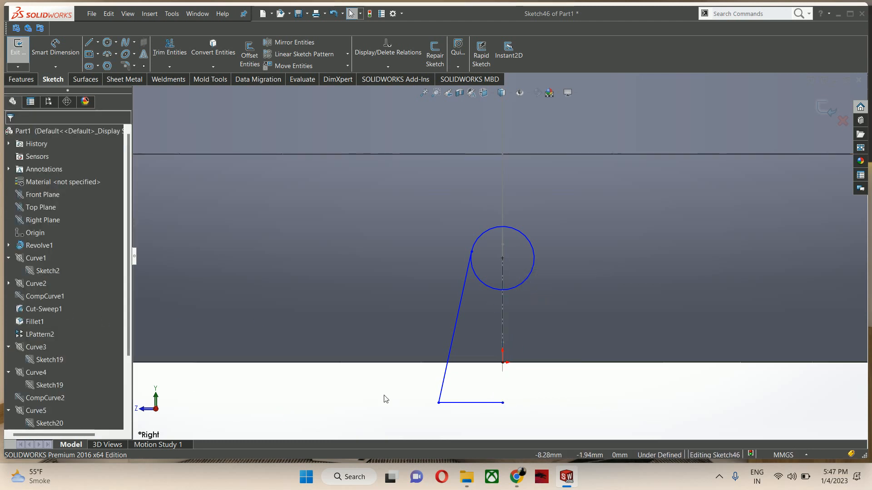
# Step: Mirror the slanted and horizontal lines about the construction line and make the mirrored slanted line tangent to the circle
pyautogui.press('z')
pyautogui.moveTo(543, 405)
pyautogui.mouseDown()
pyautogui.moveTo(403, 323)
pyautogui.moveTo(400, 336)
pyautogui.mouseUp()
pyautogui.click(459, 297)
pyautogui.click(611, 361)
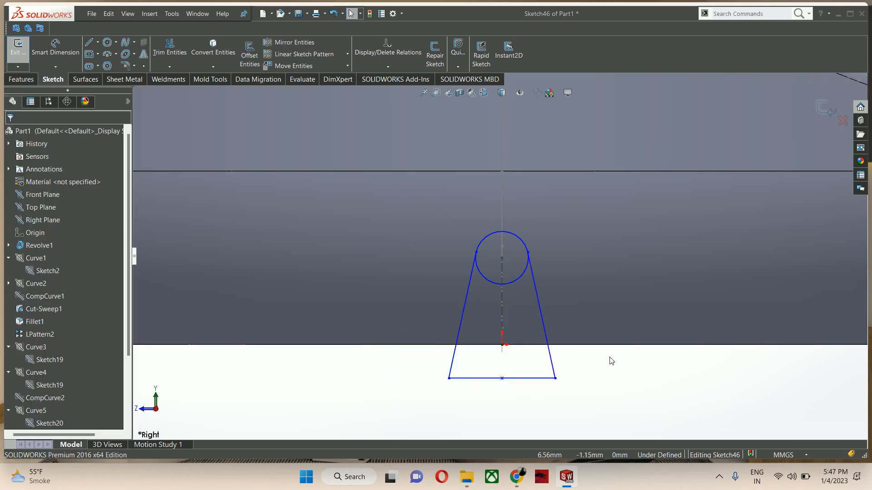
pyautogui.click(521, 278)
pyautogui.keyDown('ctrl'); pyautogui.click(534, 278); pyautogui.keyUp('ctrl')
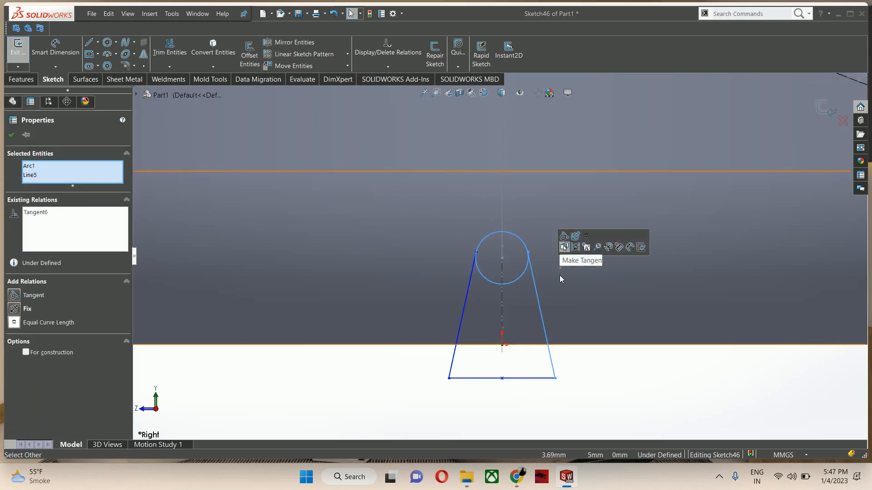
# Step: Trim away the circle's lower arc between the two slanted lines with Power trim, leaving a closed round-topped profile
pyautogui.click(170, 48)
pyautogui.scroll(-3, 500, 277)
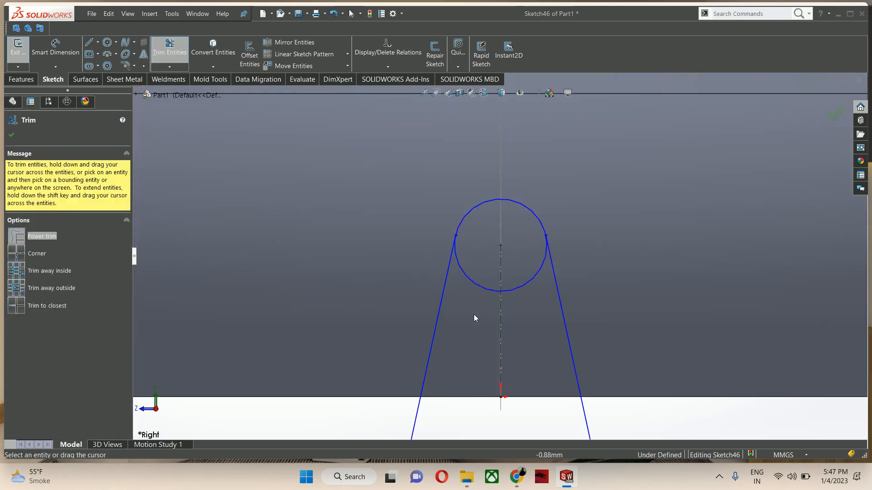
pyautogui.moveTo(526, 301); pyautogui.dragTo(522, 273)
pyautogui.scroll(3, 523, 273)
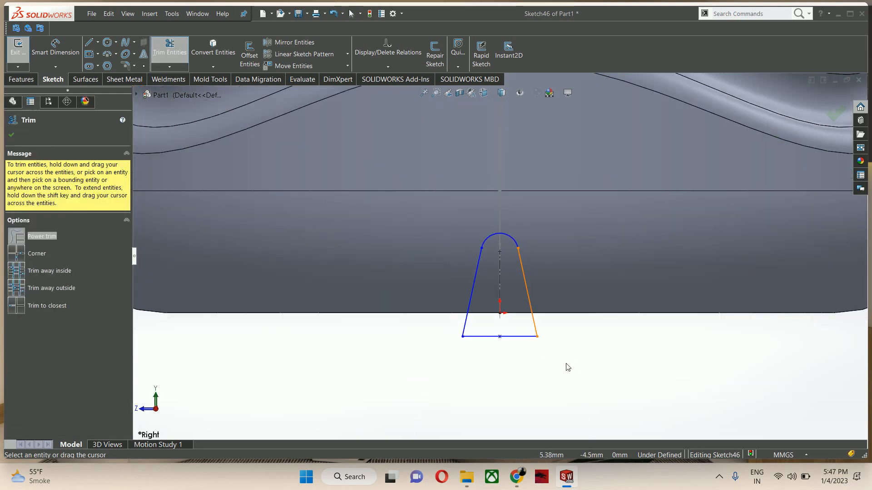
# Step: Dimension the profile's top arc with a radius of 1.5 mm
pyautogui.scroll(-2, 566, 366)
pyautogui.moveTo(566, 366); pyautogui.dragTo(516, 236, button='right')
pyautogui.click(516, 237)
pyautogui.click(522, 226)
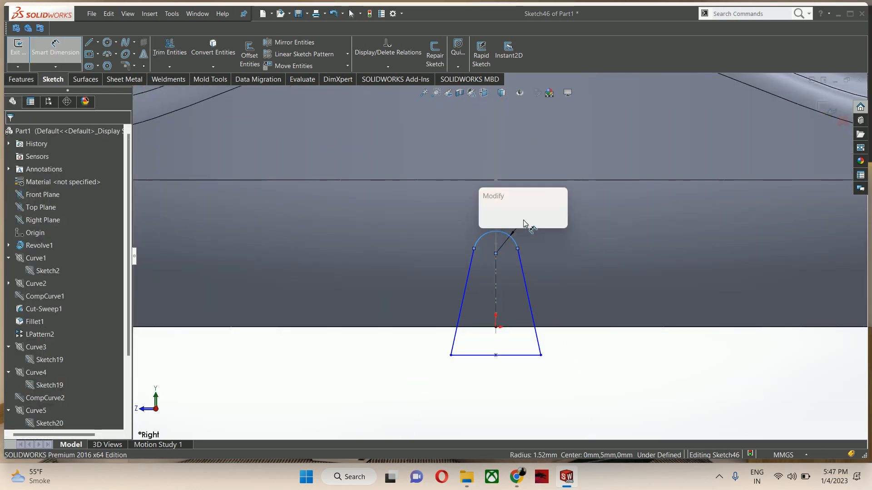
pyautogui.write('1.')
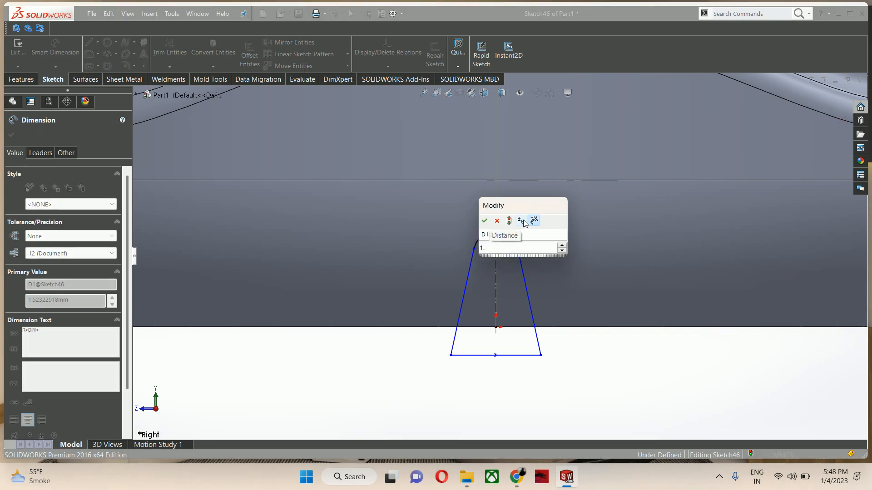
pyautogui.write('5')
pyautogui.press('Return')
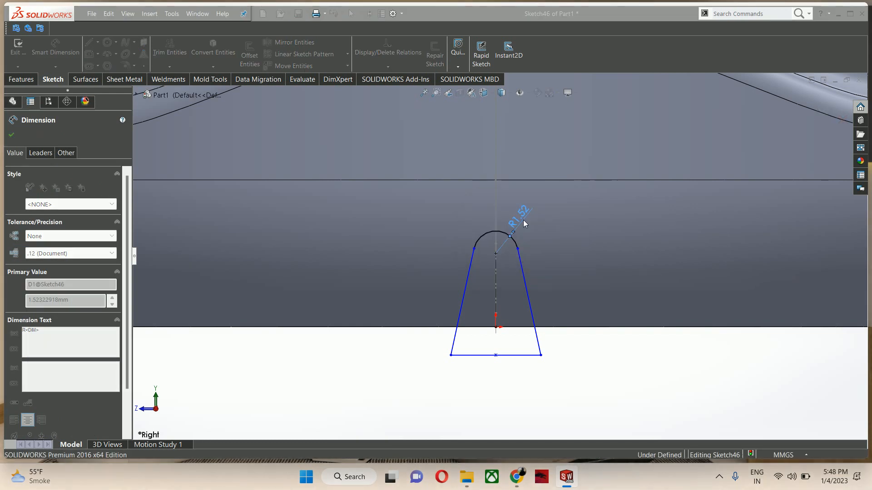
# Step: Dimension the angle between the two slanted lines as 25° and finish the sketch
pyautogui.click(472, 266)
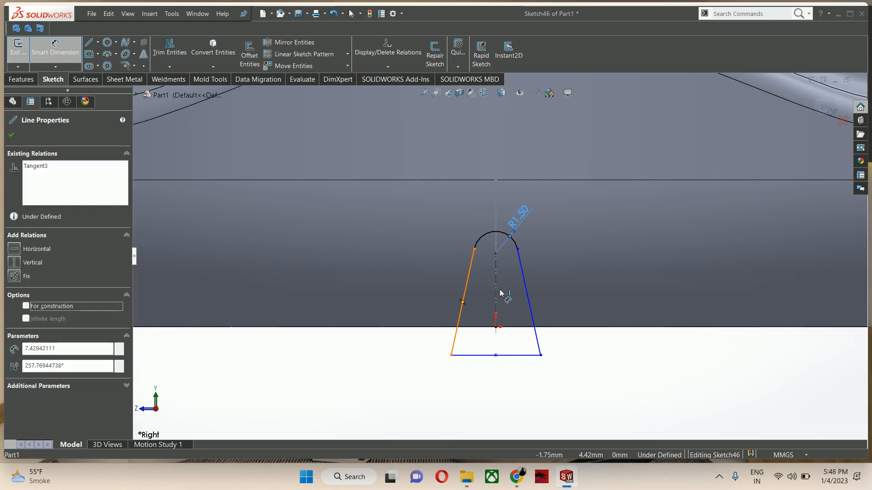
pyautogui.click(519, 273)
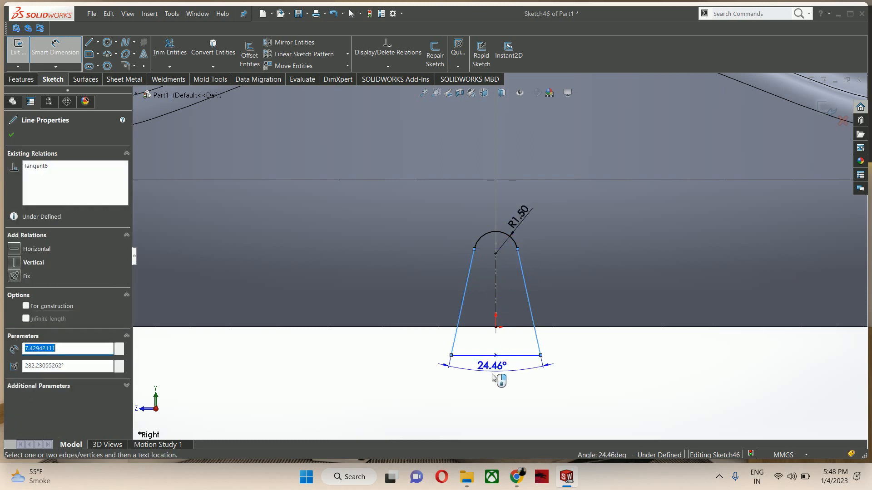
pyautogui.click(491, 374)
pyautogui.write('25')
pyautogui.press('Return')
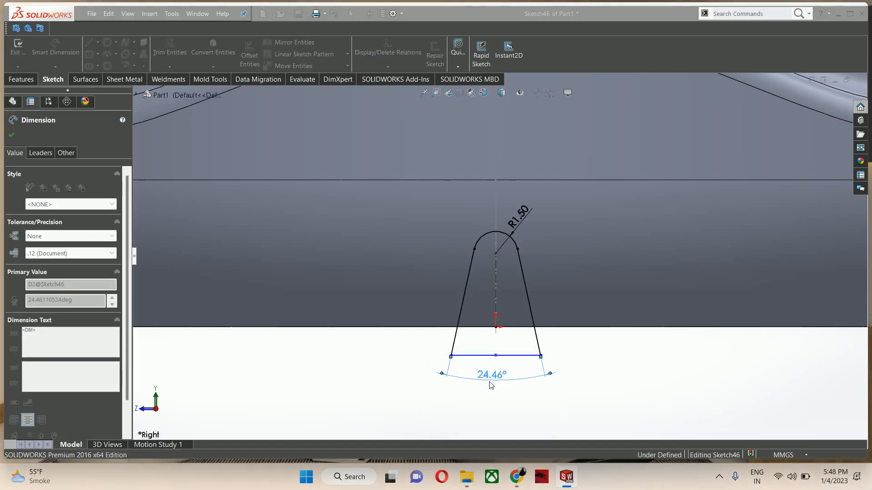
pyautogui.press('Escape')
pyautogui.scroll(3, 515, 331)
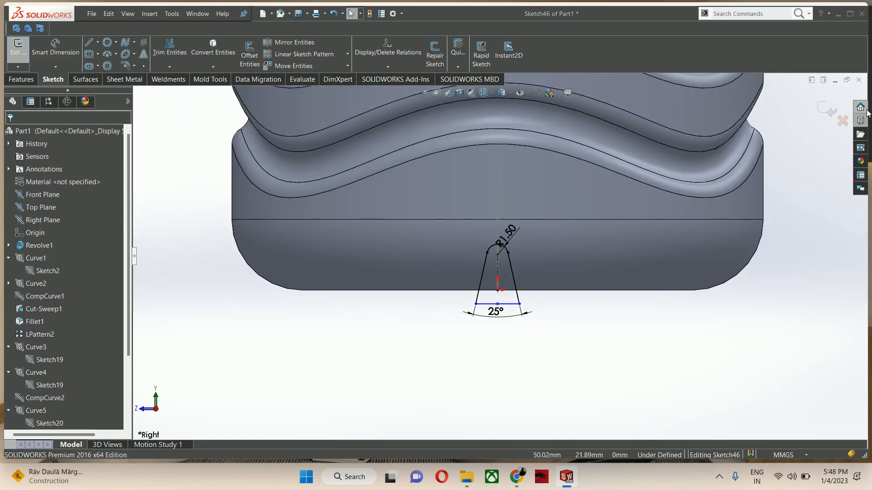
pyautogui.click(833, 105)
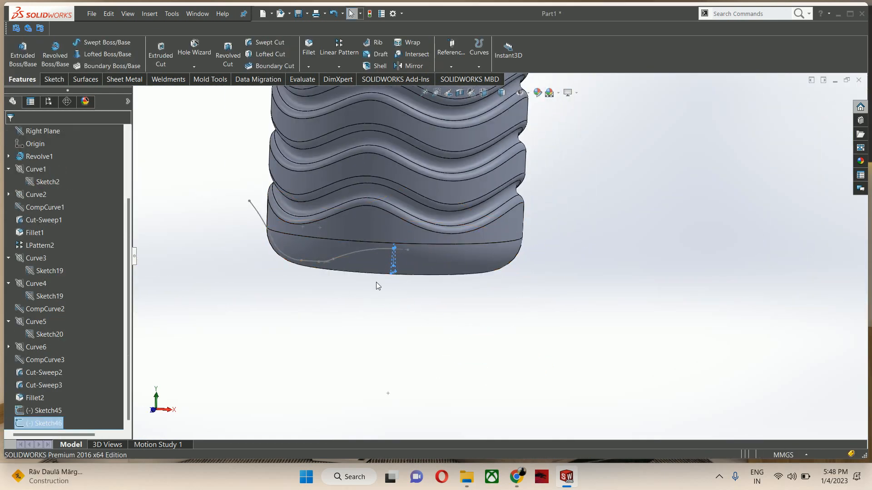
# Step: Create a swept cut of the tapered profile along the curved Front Plane path sketch, with Merge tangent faces enabled
pyautogui.moveTo(376, 282); pyautogui.dragTo(383, 261, button='middle')
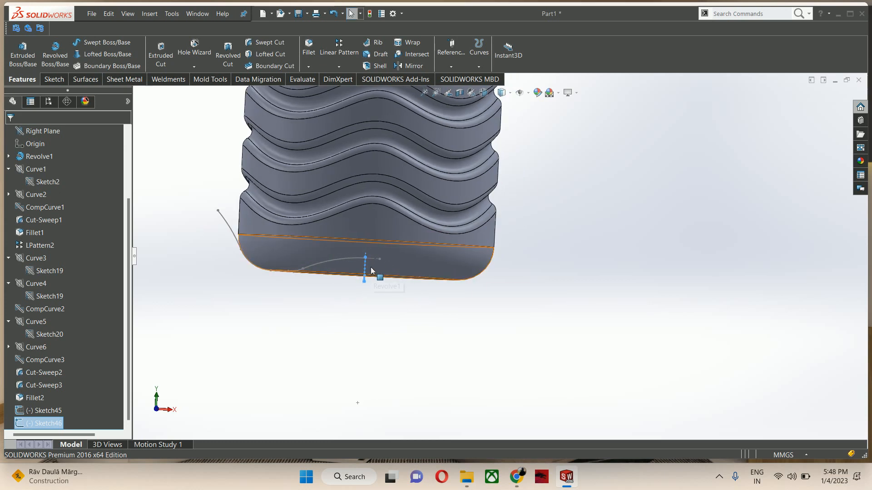
pyautogui.click(255, 43)
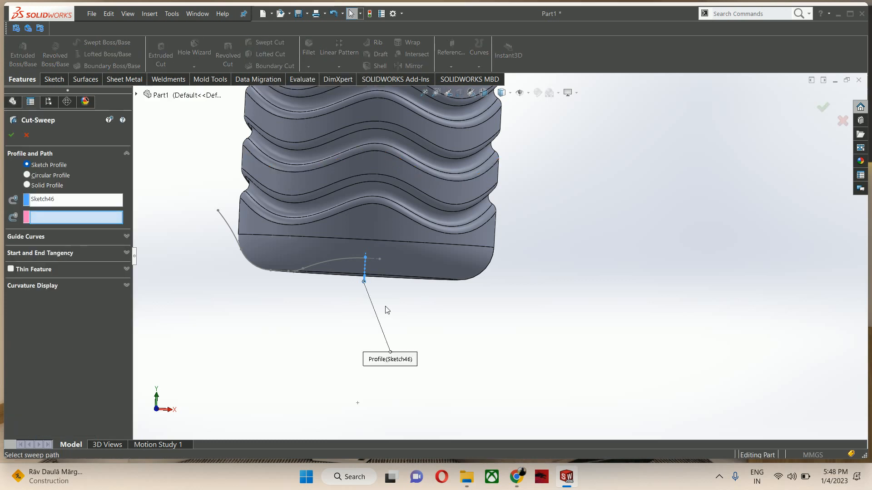
pyautogui.scroll(-3, 349, 274)
pyautogui.click(337, 239)
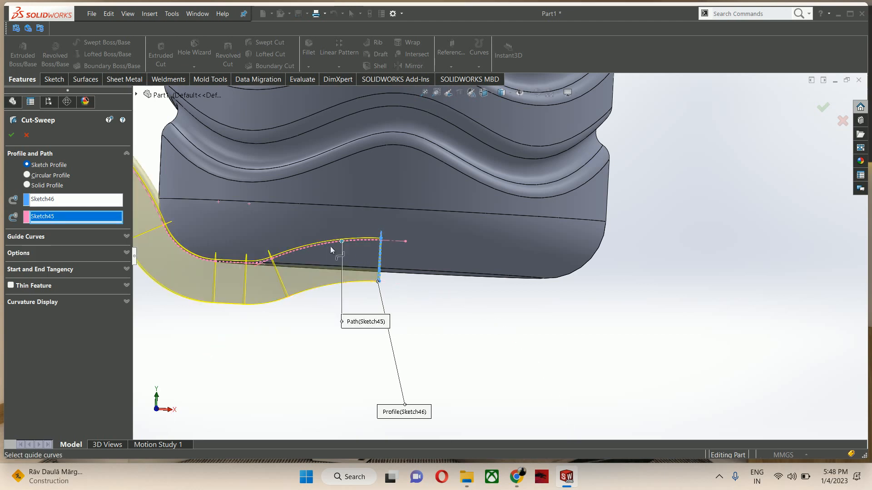
pyautogui.moveTo(262, 262); pyautogui.dragTo(293, 262, button='middle')
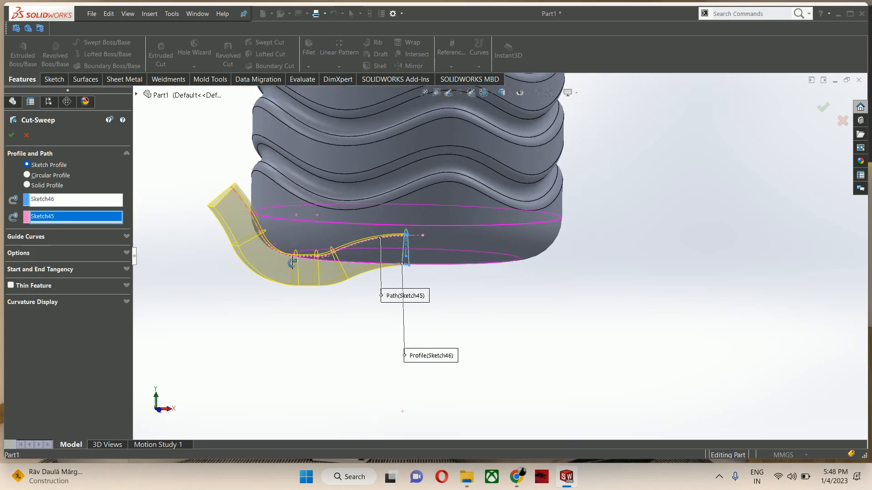
pyautogui.scroll(-3, 270, 215)
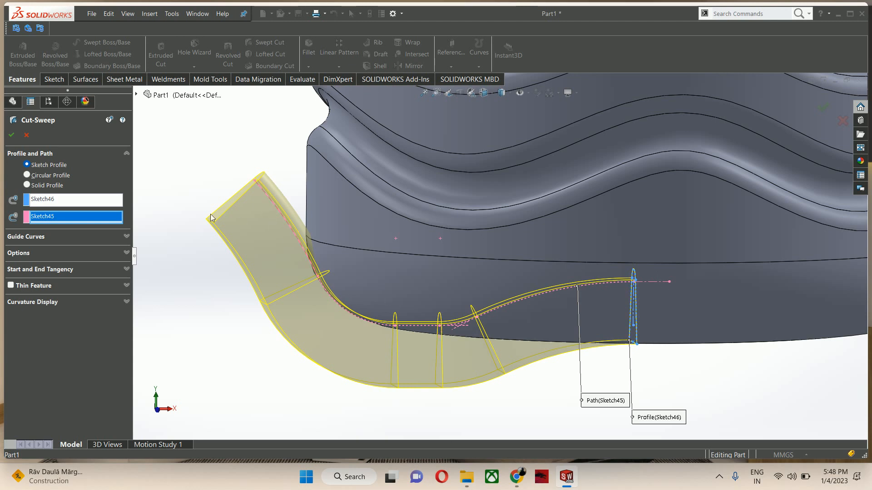
pyautogui.click(24, 257)
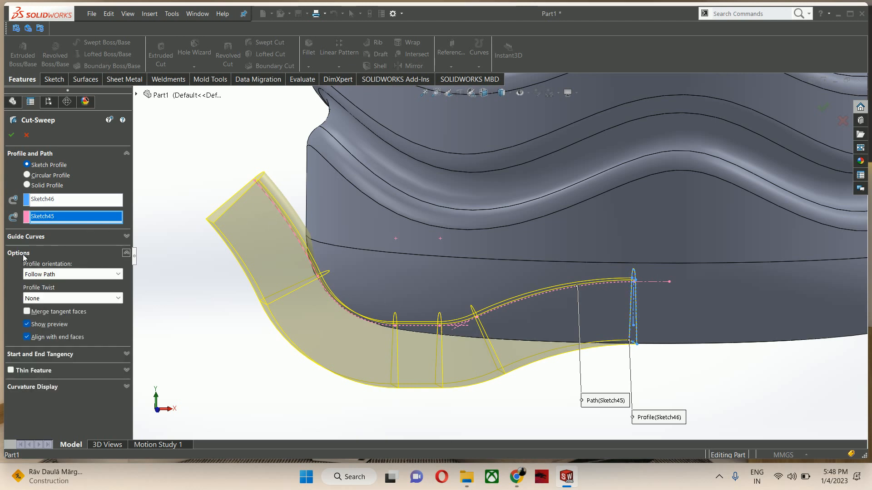
pyautogui.click(50, 312)
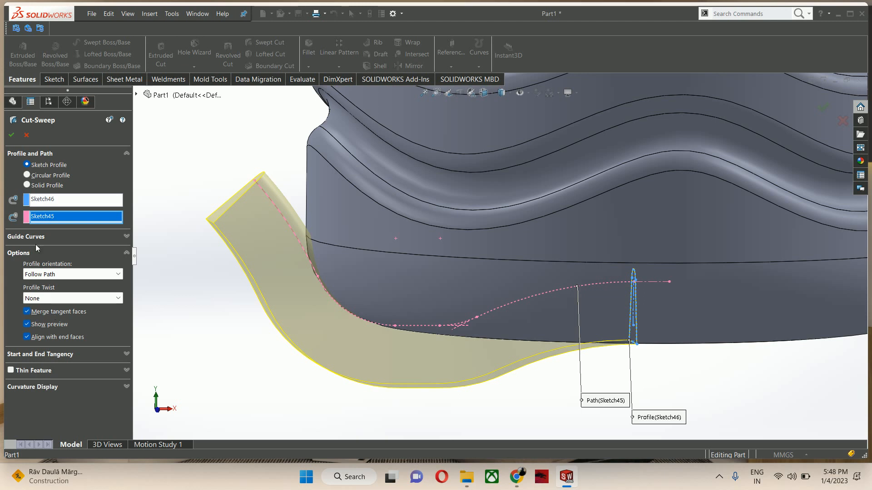
pyautogui.click(11, 135)
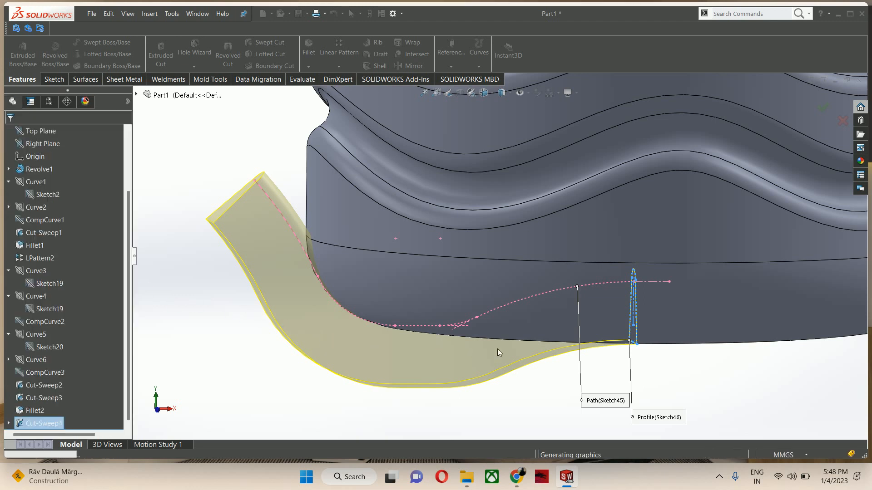
# Step: Circular-pattern the base's swept cut around the bottle's smooth cylindrical middle face with 5 equally spaced instances over 360°
pyautogui.moveTo(400, 291); pyautogui.dragTo(435, 341, button='middle')
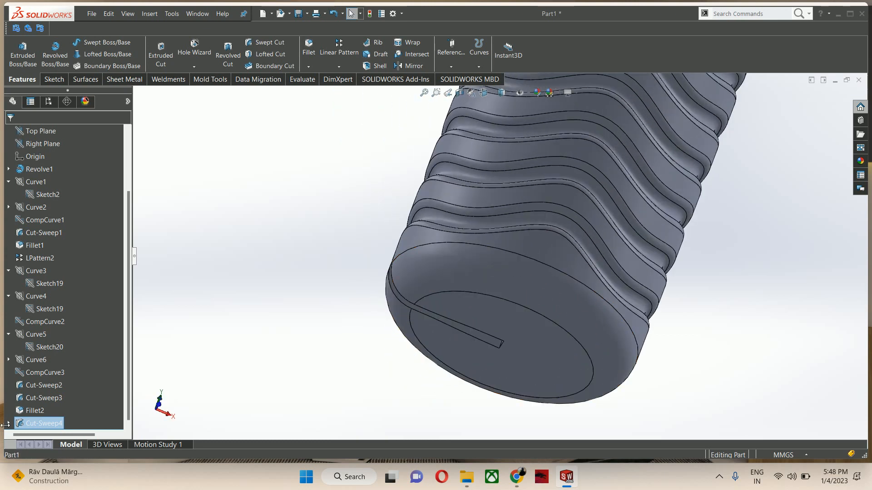
pyautogui.click(339, 68)
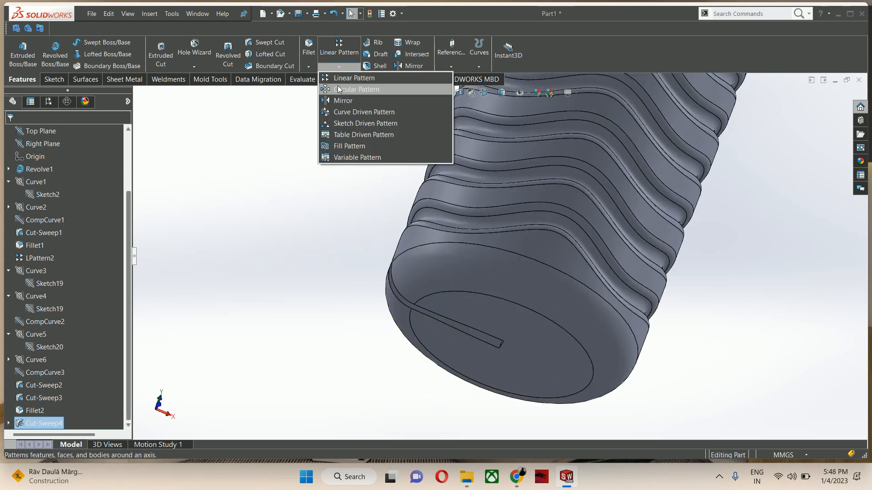
pyautogui.click(337, 87)
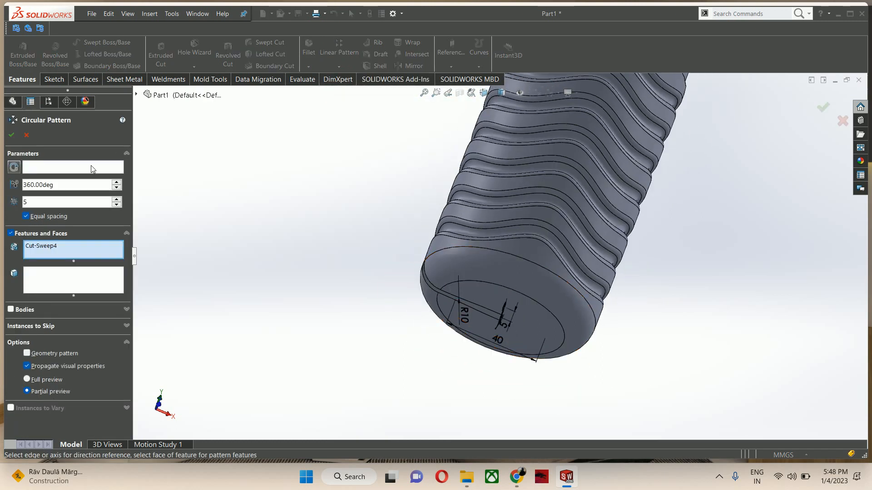
pyautogui.click(93, 169)
pyautogui.moveTo(476, 251); pyautogui.dragTo(522, 263, button='middle')
pyautogui.scroll(-5, 541, 277)
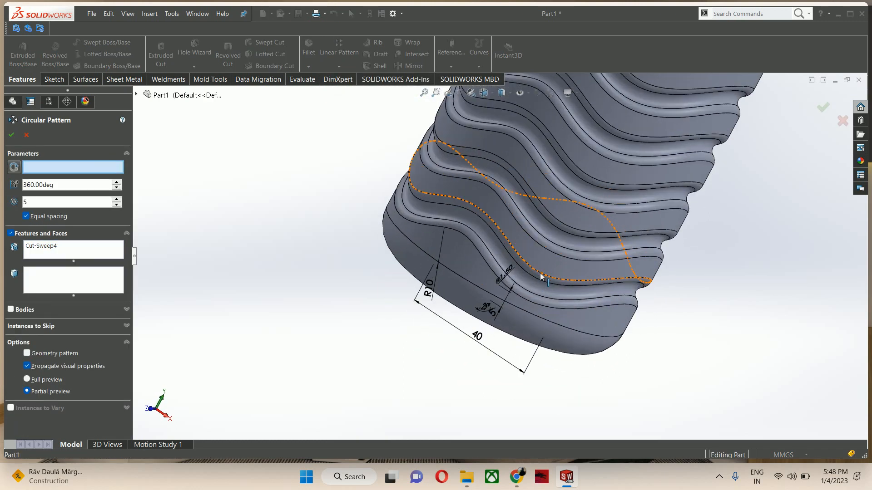
pyautogui.scroll(5, 541, 276)
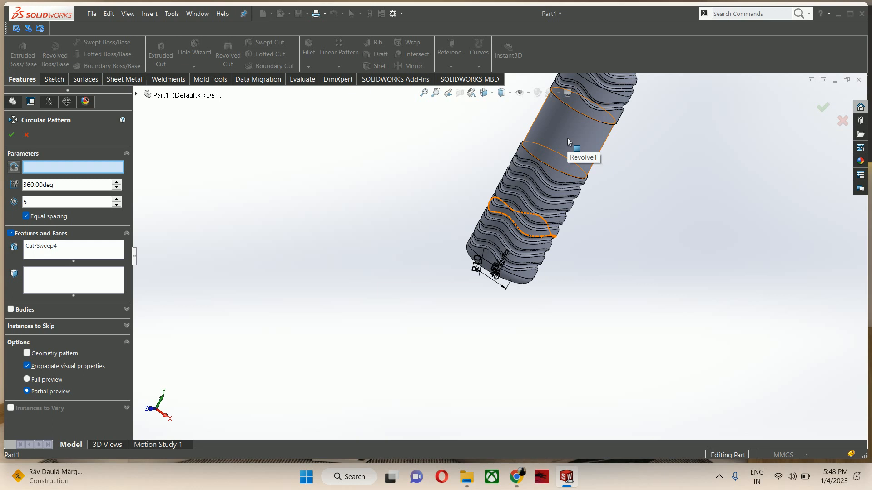
pyautogui.click(567, 138)
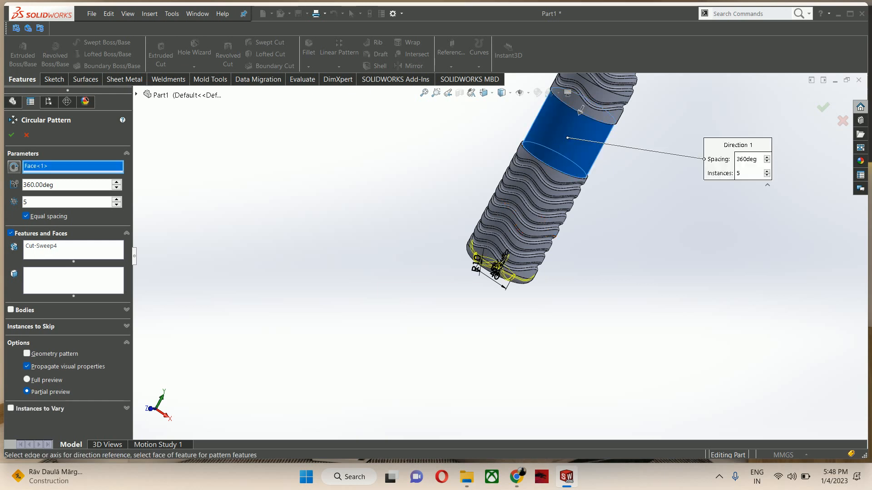
pyautogui.scroll(-3, 516, 288)
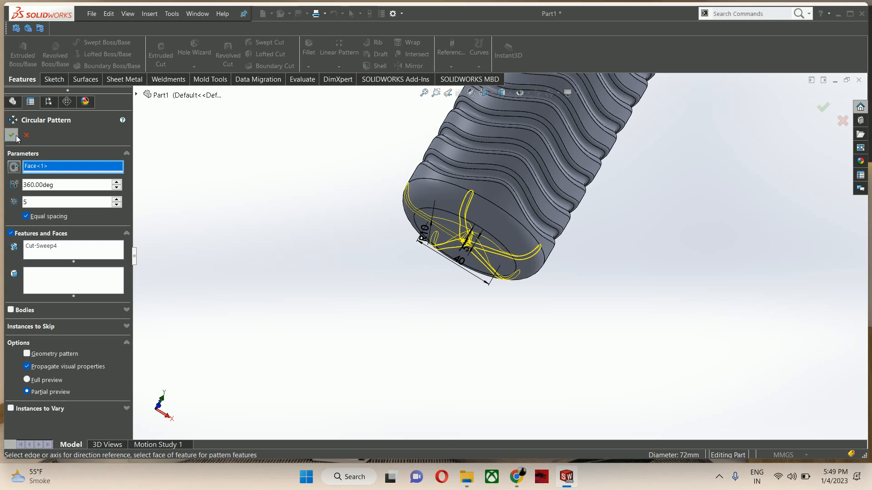
pyautogui.press('Delete')
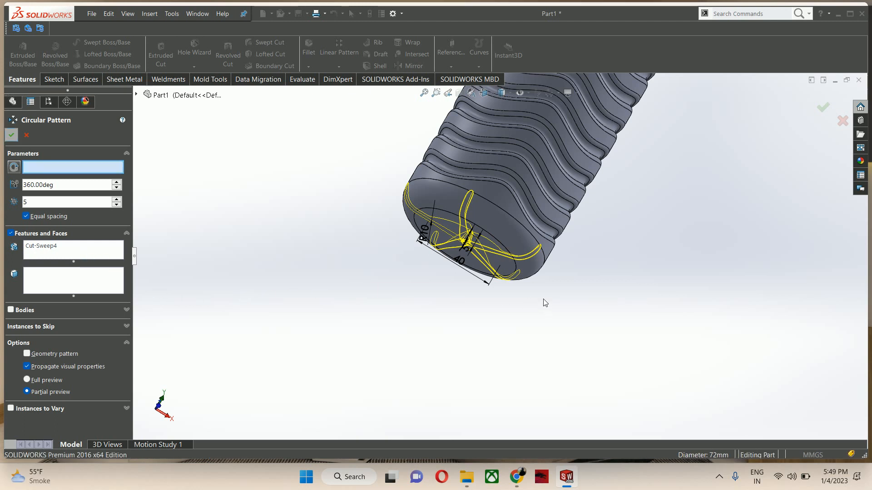
pyautogui.press('Return')
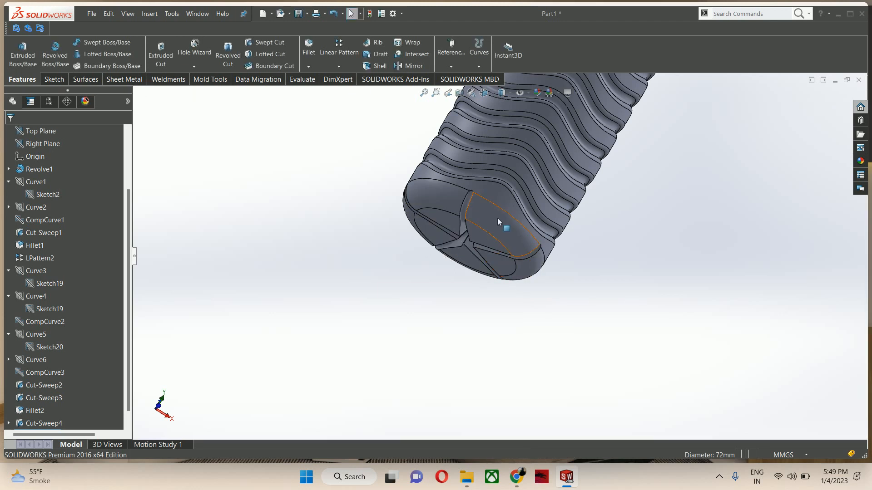
# Step: Examine the patterned grooves on the bottle's base and the whole body from several angles
pyautogui.moveTo(497, 218); pyautogui.dragTo(513, 168, button='middle')
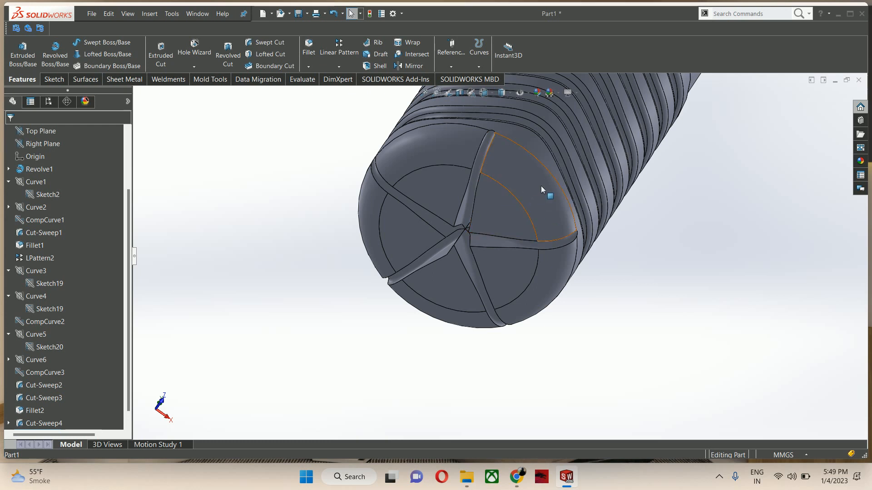
pyautogui.scroll(5, 541, 186)
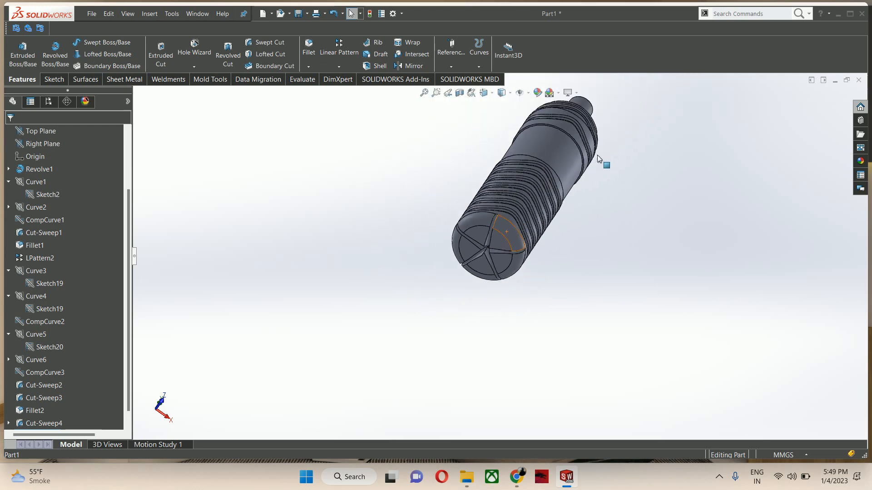
pyautogui.moveTo(593, 105); pyautogui.dragTo(613, 95, button='middle')
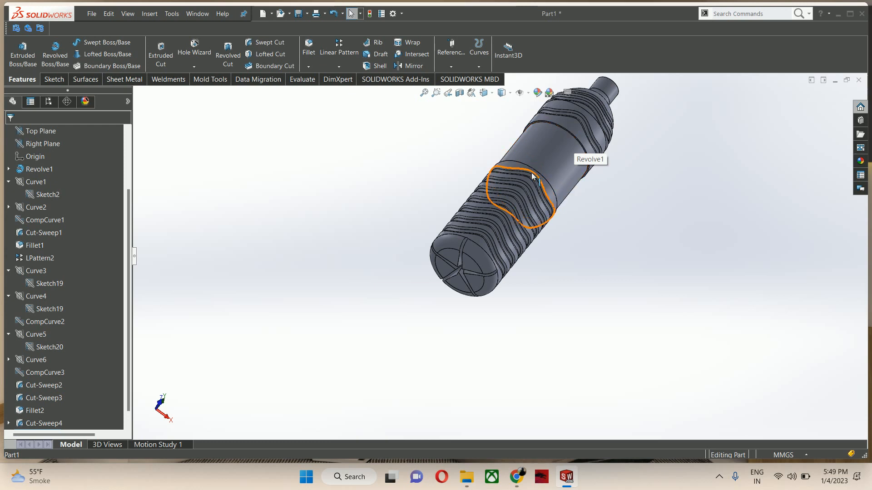
pyautogui.scroll(-3, 467, 282)
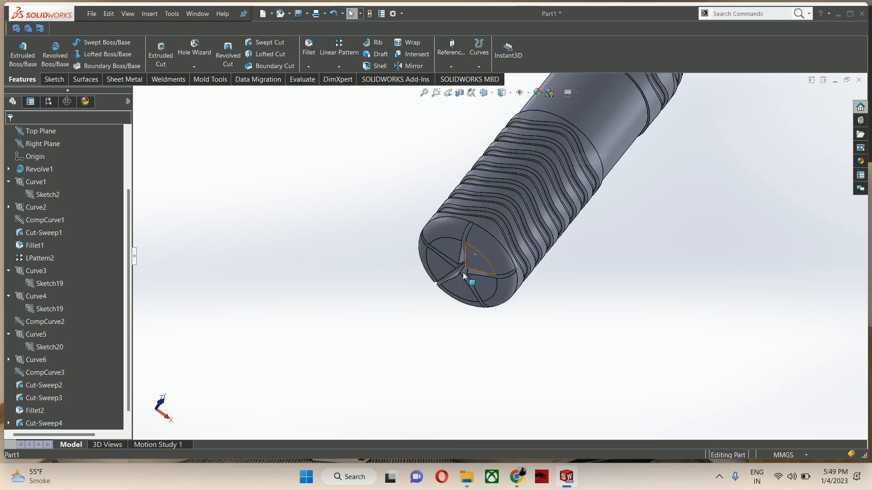
pyautogui.scroll(-3, 462, 261)
pyautogui.moveTo(462, 260); pyautogui.dragTo(448, 253, button='middle')
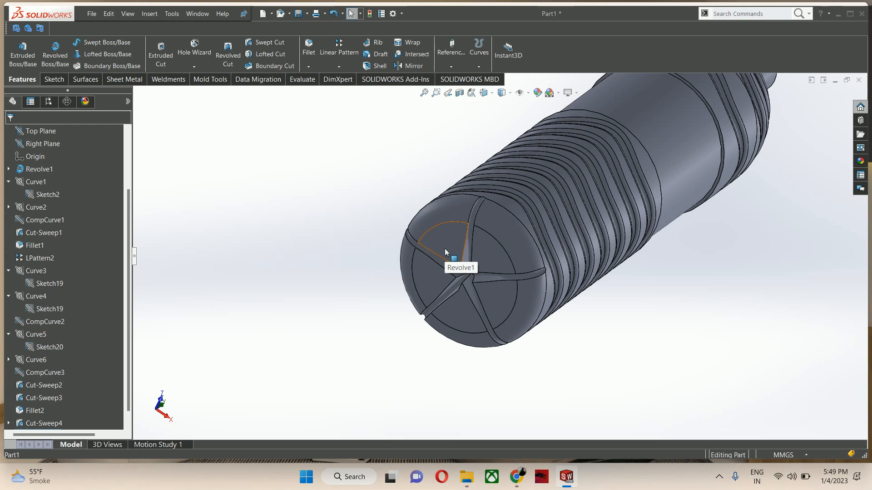
pyautogui.moveTo(452, 255); pyautogui.dragTo(454, 292, button='middle')
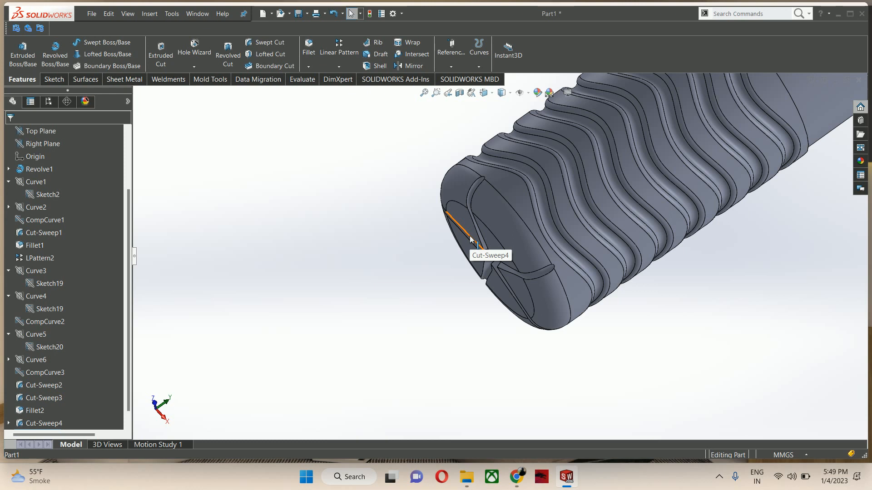
# Step: Start a sketch on the Front Plane and draw a vertical centerline about 9.7 mm long downward from the origin
pyautogui.scroll(2, 7, 199)
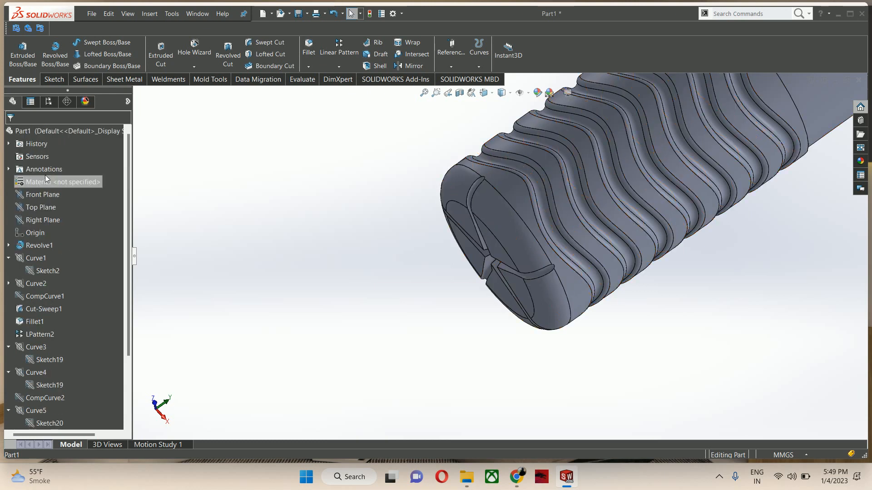
pyautogui.click(37, 195)
pyautogui.click(45, 185)
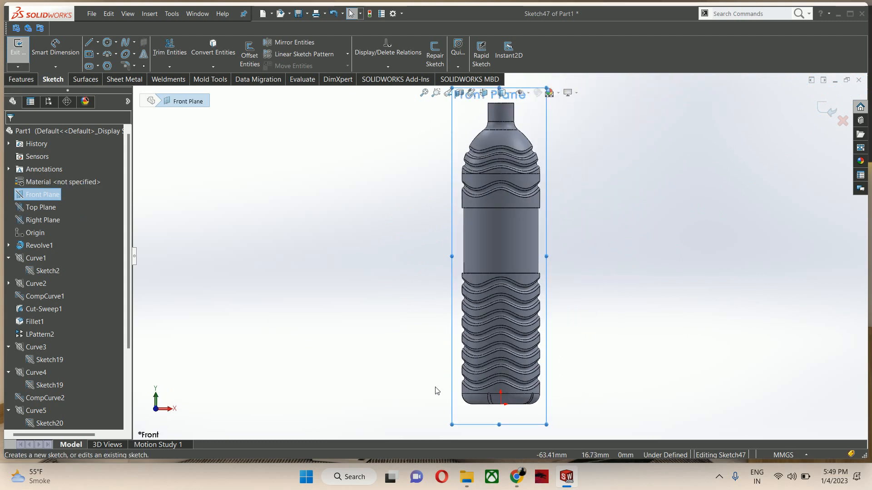
pyautogui.scroll(-6, 500, 418)
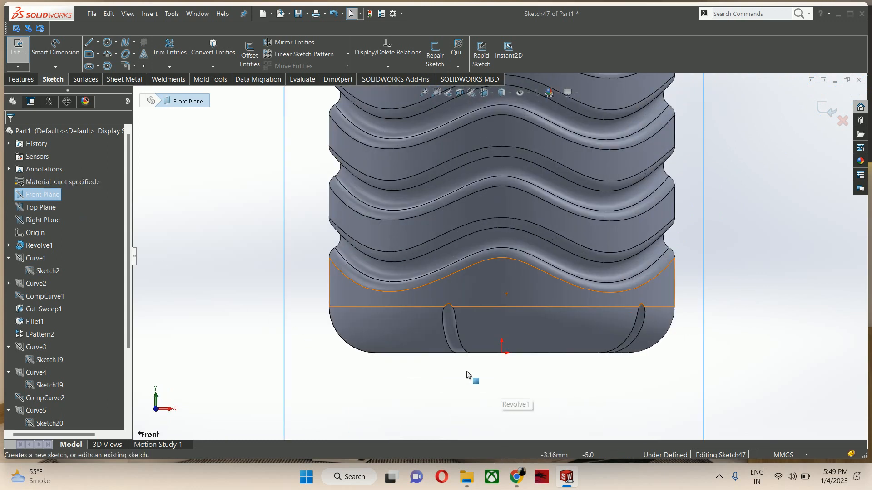
pyautogui.scroll(-3, 6, 267)
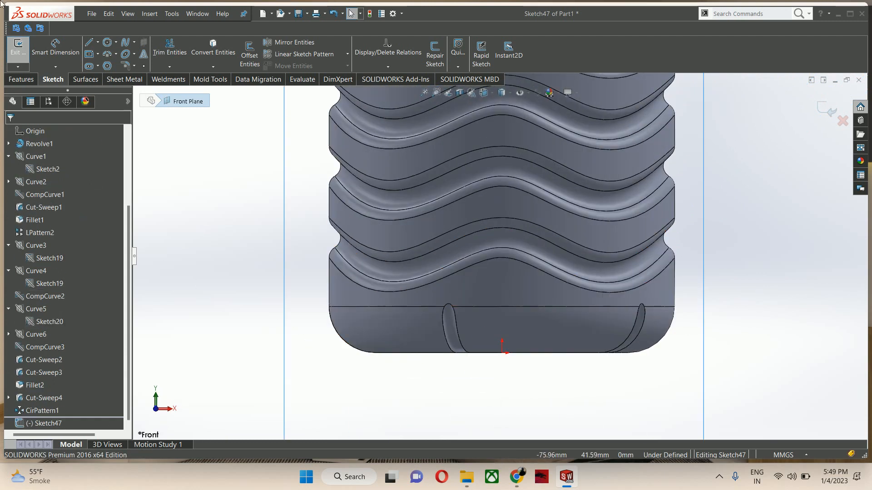
pyautogui.click(99, 46)
pyautogui.click(100, 73)
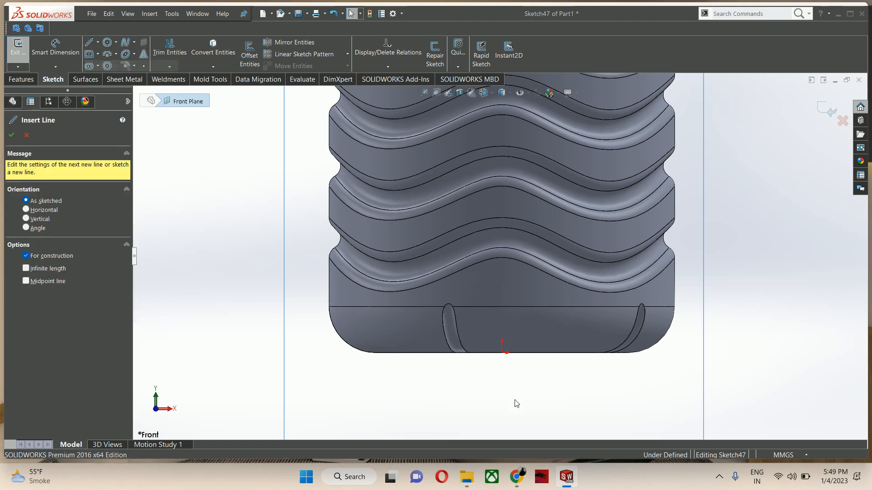
pyautogui.click(503, 355)
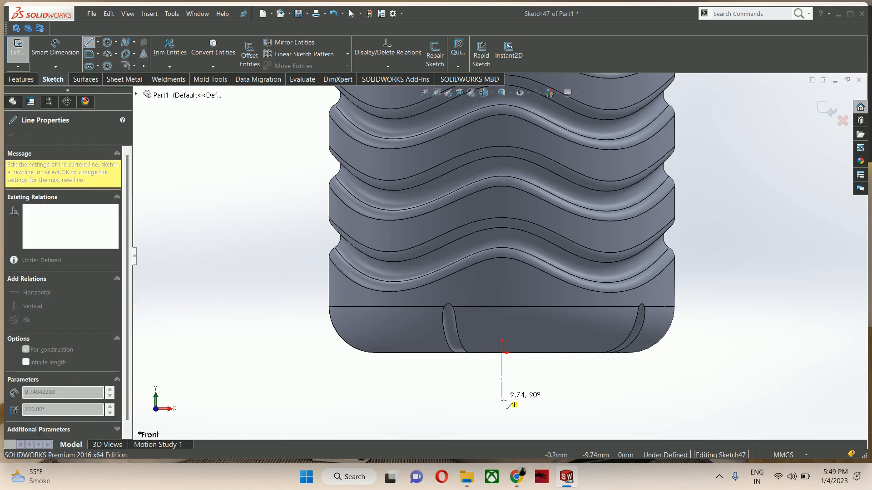
pyautogui.click(502, 398)
pyautogui.press('Escape')
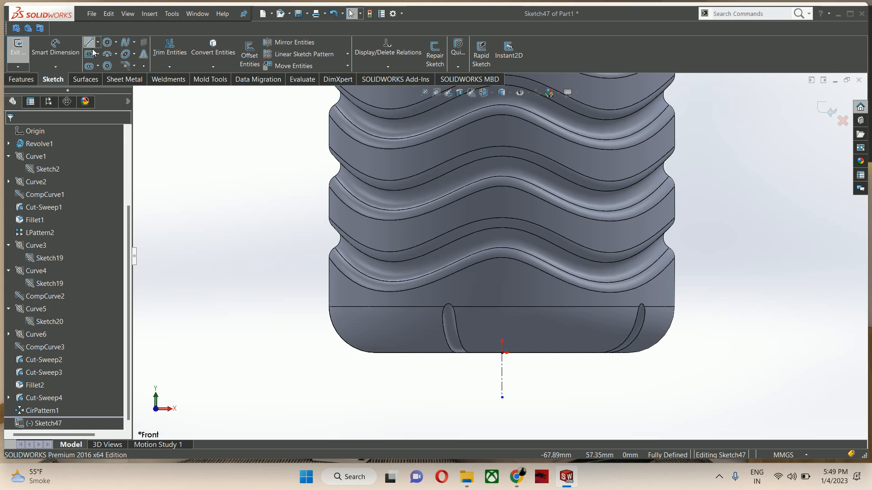
# Step: Sketch a vertical line about 8.1 mm up from the origin, an arc down to the base edge, and a horizontal line back to the origin
pyautogui.click(92, 49)
pyautogui.click(503, 354)
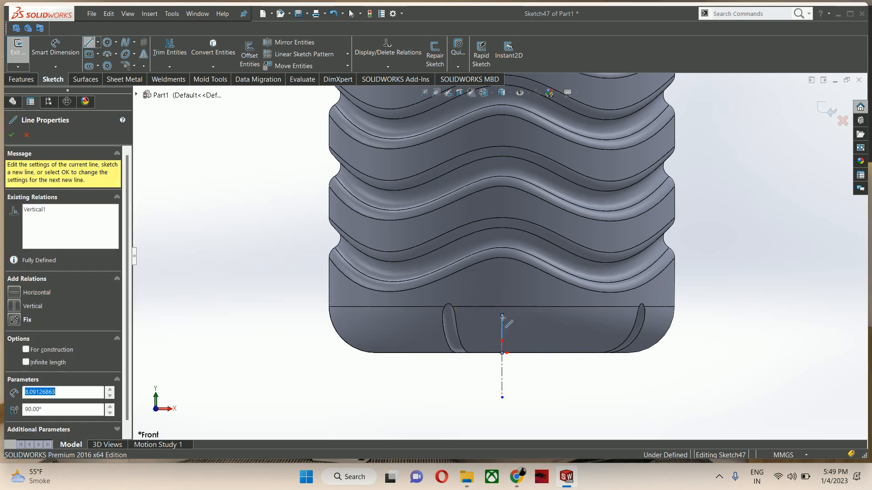
pyautogui.click(504, 317)
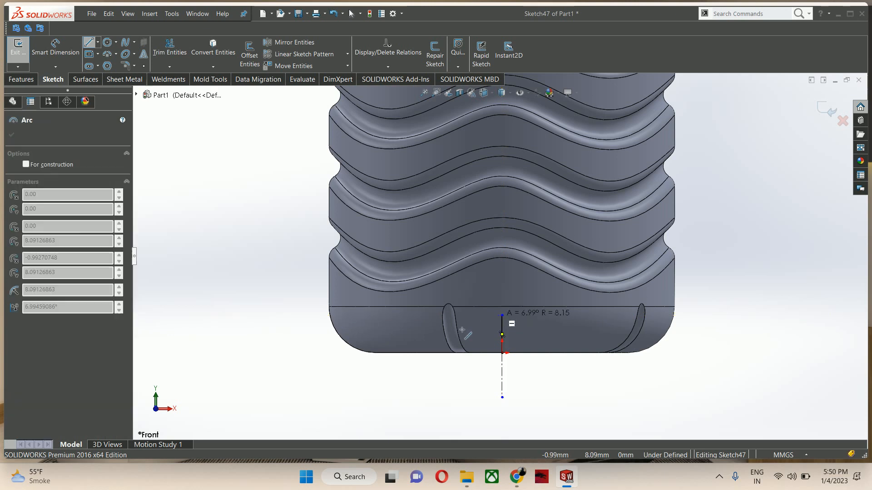
pyautogui.click(424, 354)
pyautogui.click(502, 353)
pyautogui.press('Escape')
pyautogui.scroll(-3, 502, 357)
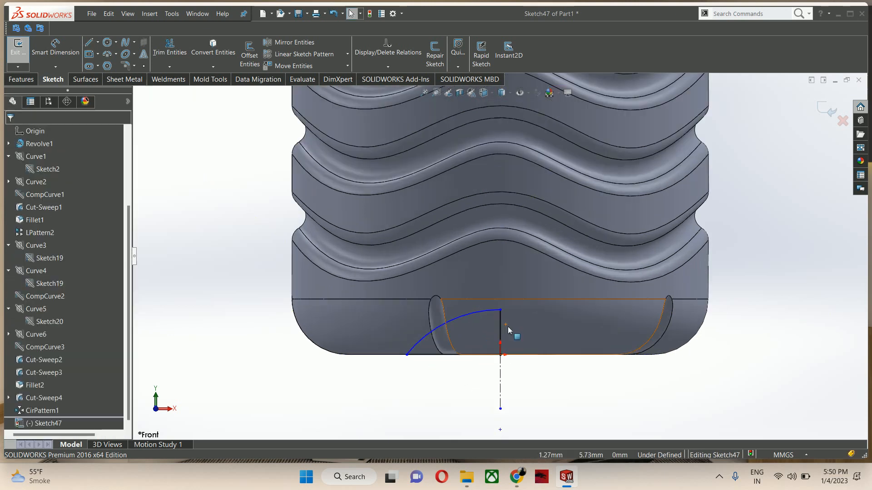
# Step: Add a short horizontal centerline at the top end of the vertical line and make the arc tangent to it
pyautogui.click(97, 42)
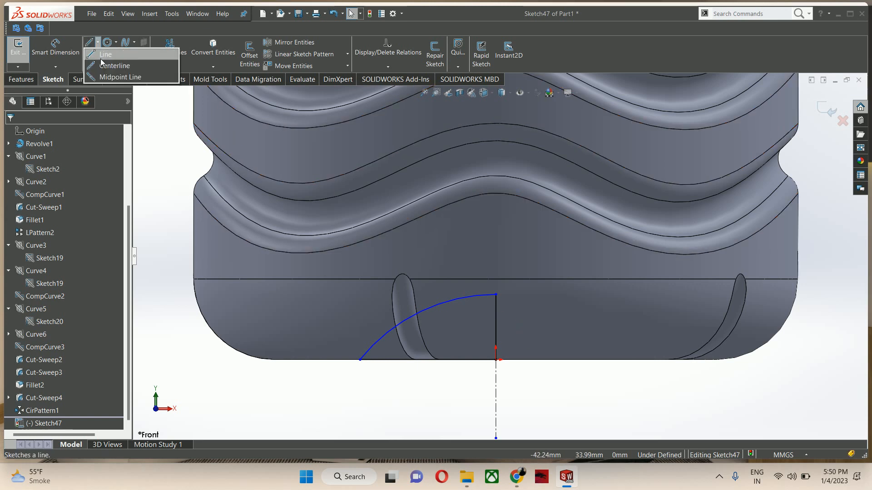
pyautogui.click(114, 67)
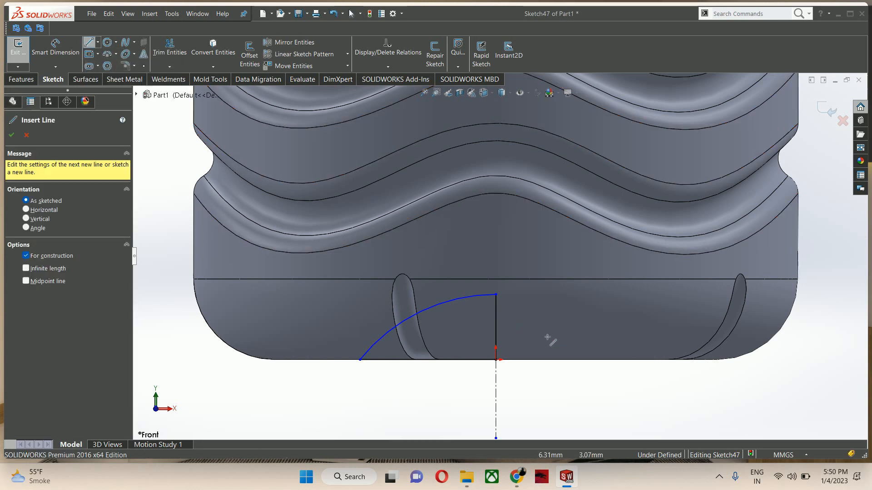
pyautogui.click(498, 298)
pyautogui.press('Escape')
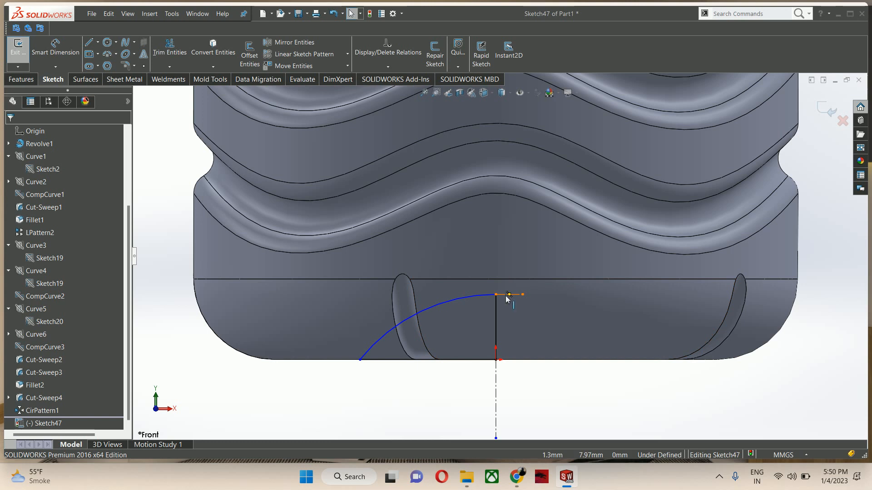
pyautogui.click(505, 297)
pyautogui.keyDown('ctrl'); pyautogui.click(492, 295); pyautogui.keyUp('ctrl')
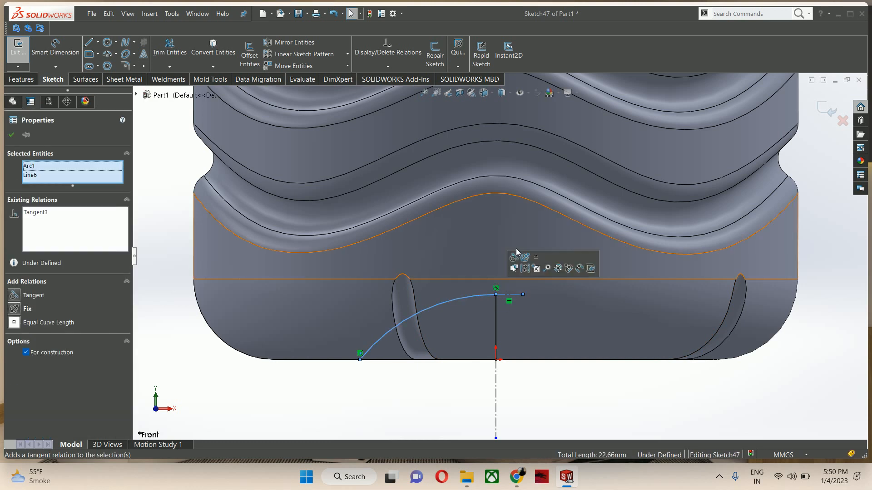
pyautogui.click(536, 386)
pyautogui.scroll(1, 454, 370)
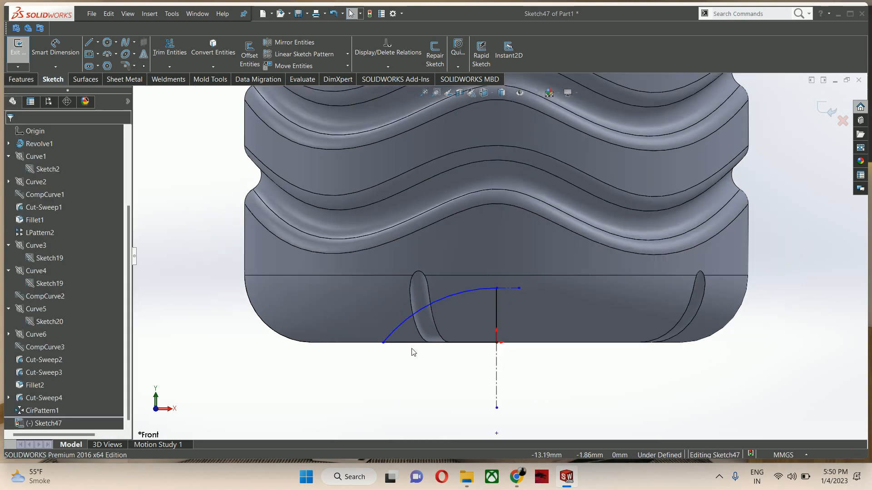
# Step: Delete the horizontal line along the base and the arc from the sketch
pyautogui.scroll(-3, 383, 356)
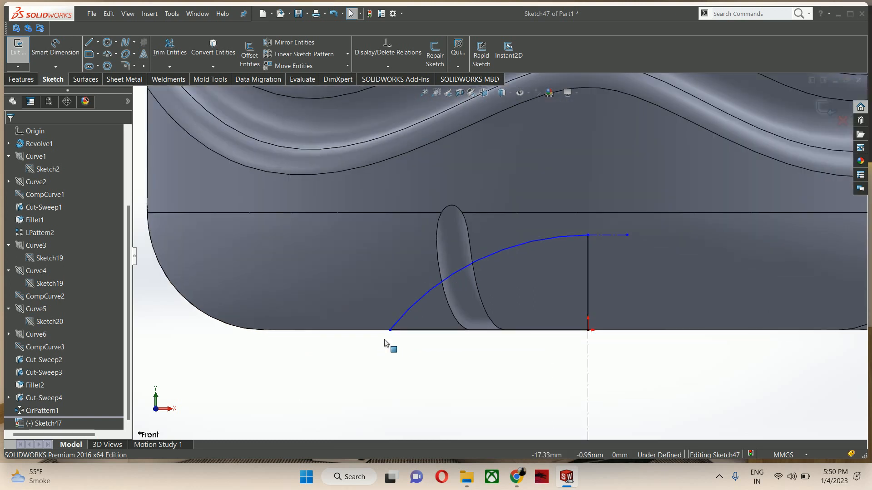
pyautogui.click(411, 331)
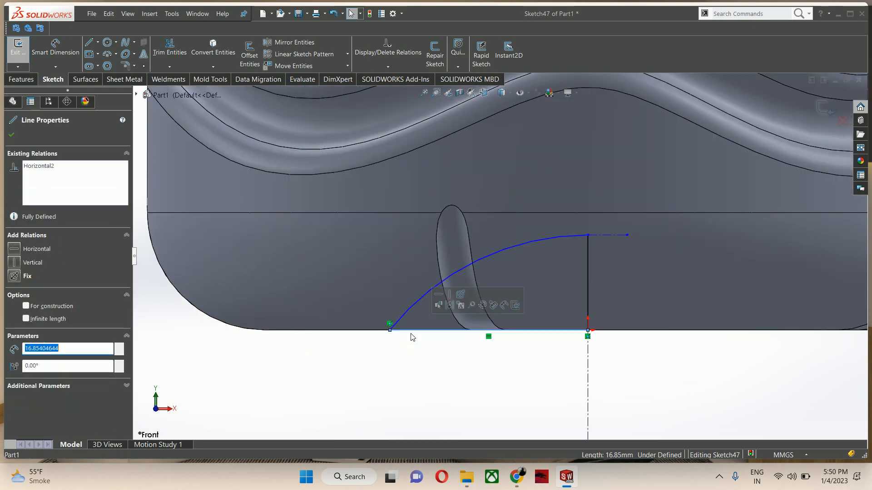
pyautogui.click(410, 336)
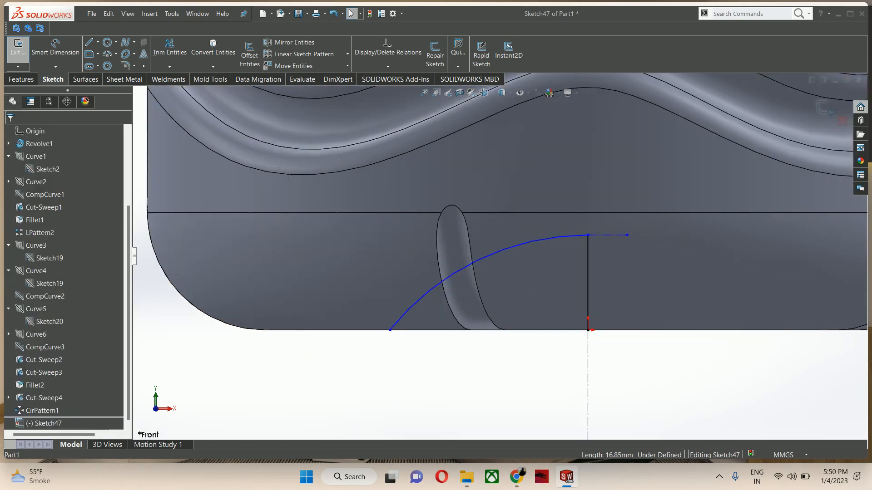
pyautogui.click(392, 327)
pyautogui.press('Delete')
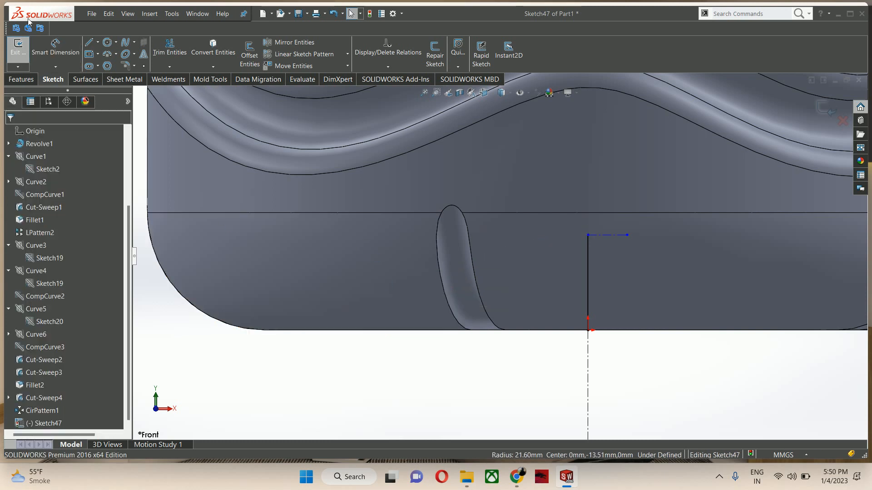
# Step: Draw a horizontal line about 21 mm long from the origin outward along the bottle's bottom edge
pyautogui.click(88, 44)
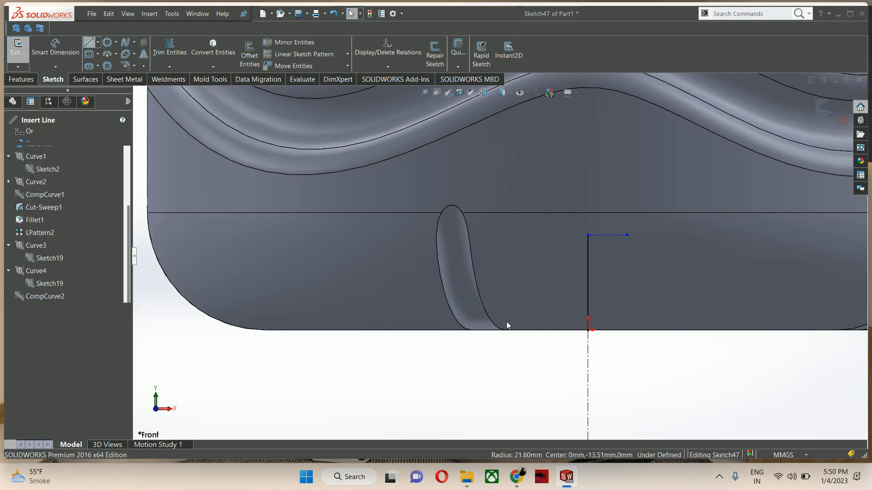
pyautogui.click(588, 330)
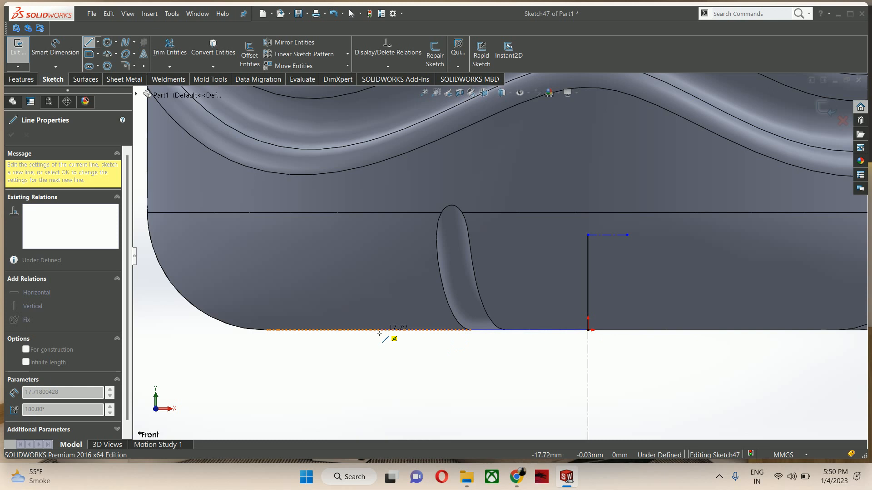
pyautogui.click(343, 330)
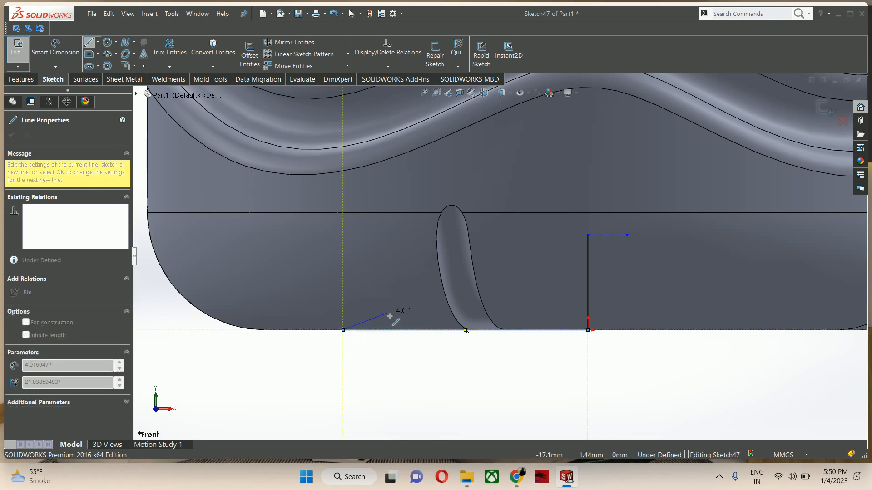
pyautogui.press('Escape')
pyautogui.press('Escape')
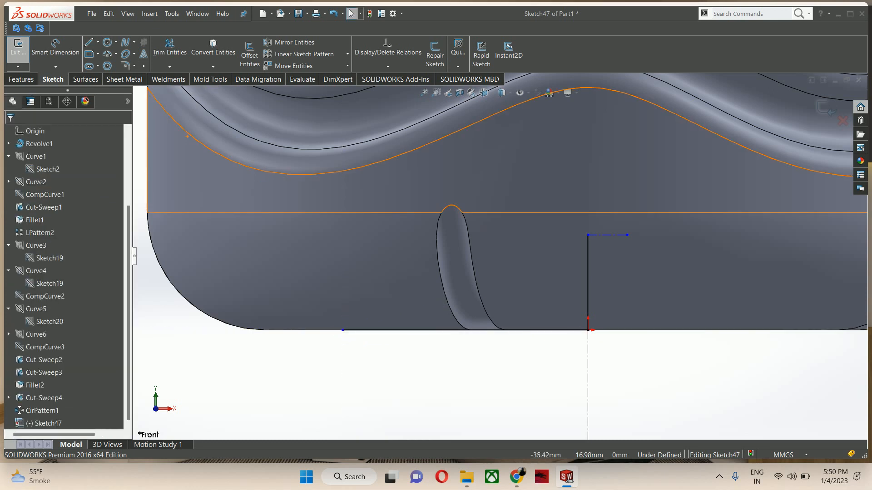
# Step: Draw two connected three-point arcs forming an S-curve from the vertical line's top end to the base line's outer end
pyautogui.click(110, 58)
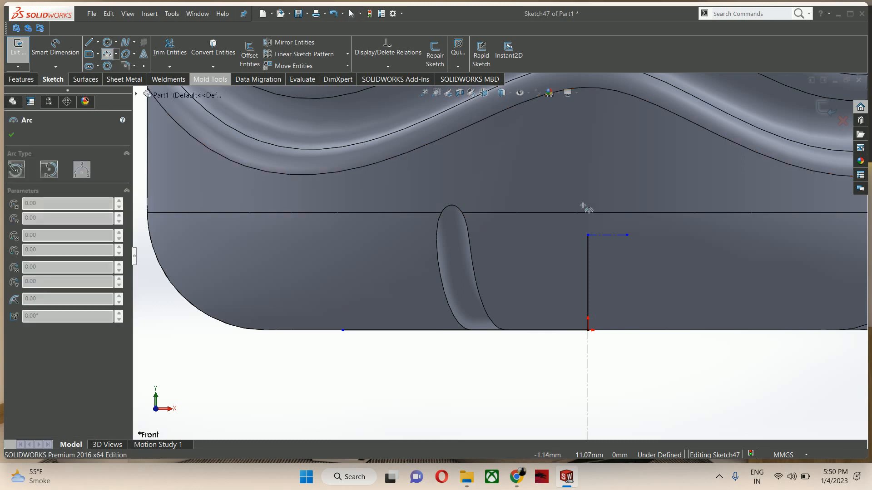
pyautogui.click(588, 235)
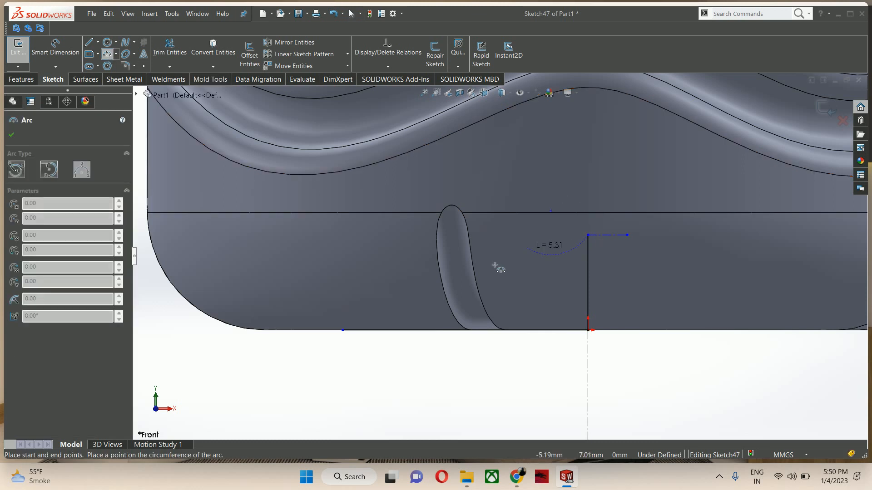
pyautogui.click(415, 308)
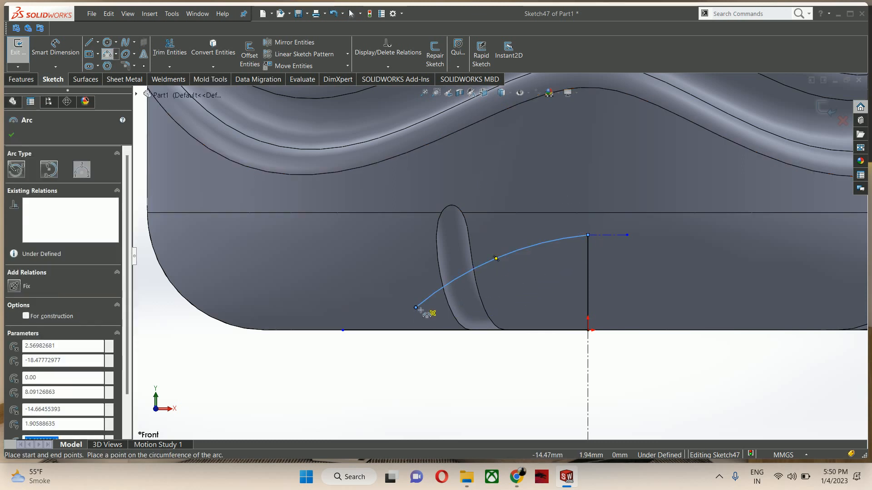
pyautogui.click(416, 308)
pyautogui.click(343, 330)
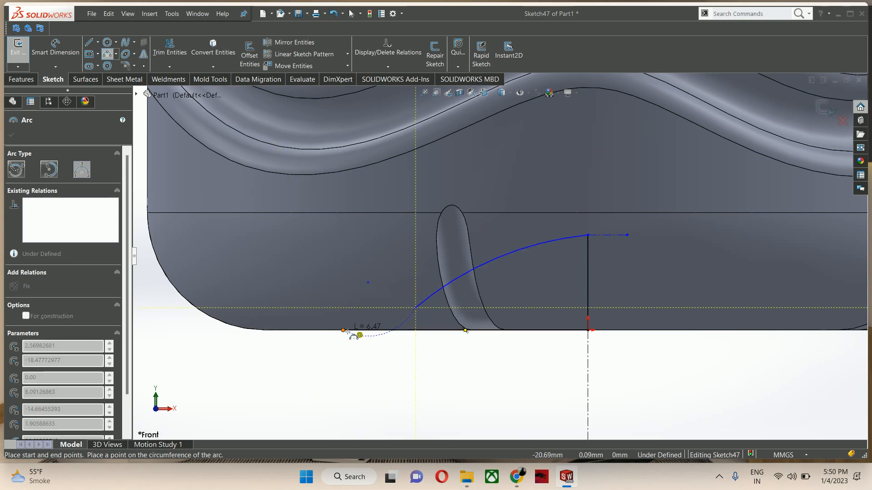
pyautogui.scroll(3, 389, 329)
pyautogui.click(413, 314)
pyautogui.press('Escape')
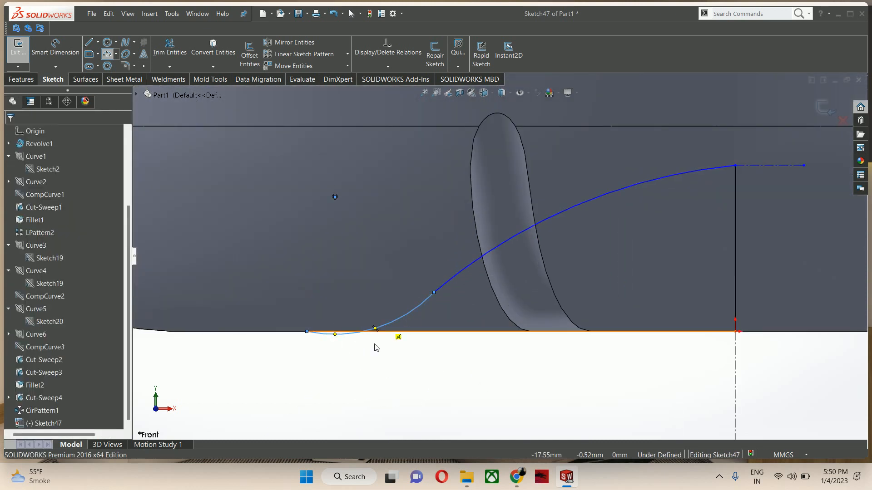
# Step: Make the lower arc tangent to the horizontal base line and to the upper arc
pyautogui.click(381, 334)
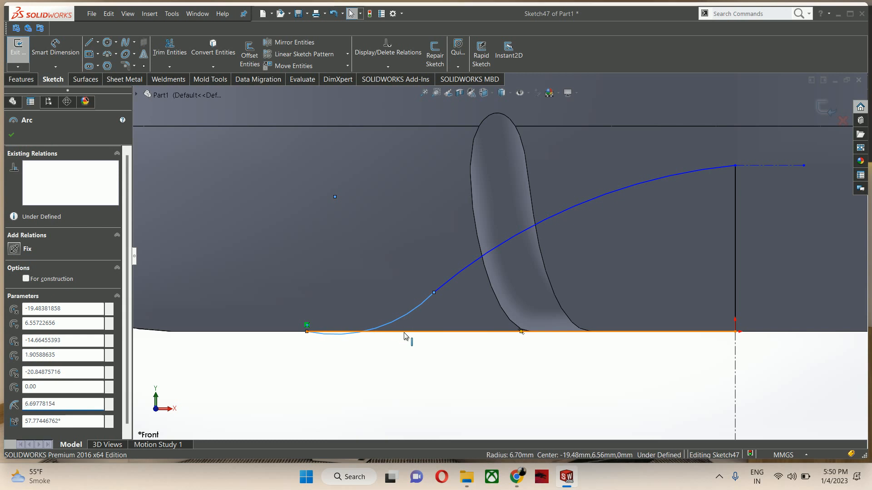
pyautogui.keyDown('ctrl'); pyautogui.click(405, 333); pyautogui.keyUp('ctrl')
pyautogui.click(429, 295)
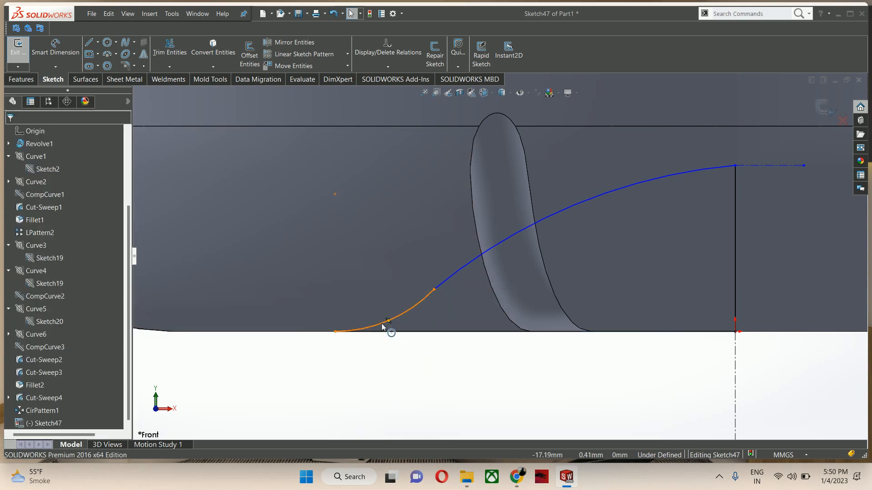
pyautogui.click(429, 293)
pyautogui.keyDown('ctrl'); pyautogui.click(447, 279); pyautogui.keyUp('ctrl')
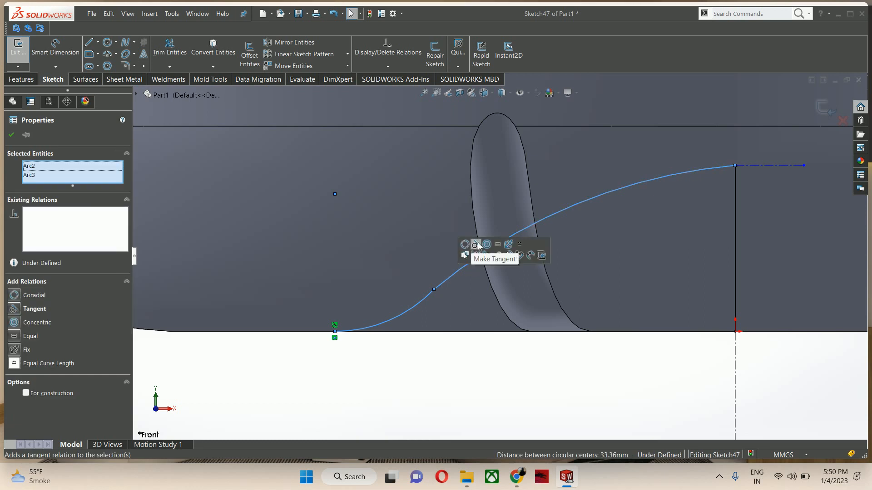
pyautogui.click(478, 246)
# Step: Make the upper arc tangent to the short horizontal centerline at its top end
pyautogui.click(726, 168)
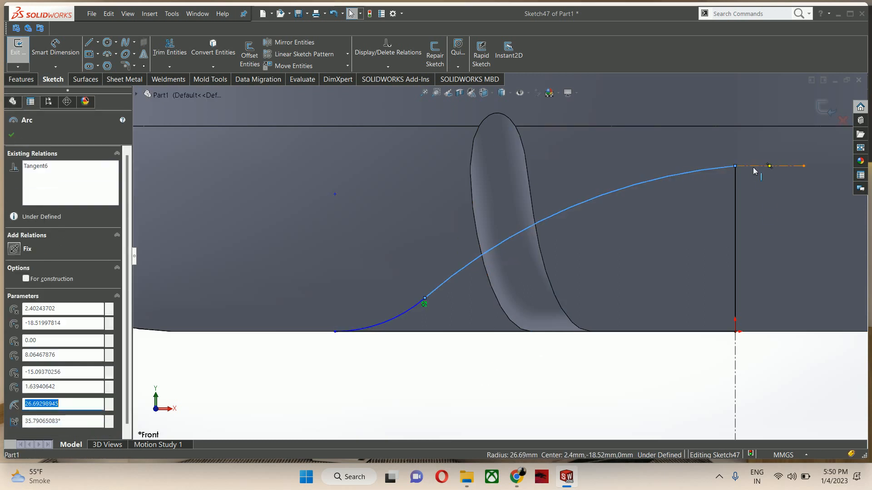
pyautogui.click(755, 166)
pyautogui.keyDown('ctrl'); pyautogui.click(722, 167); pyautogui.keyUp('ctrl')
pyautogui.click(764, 132)
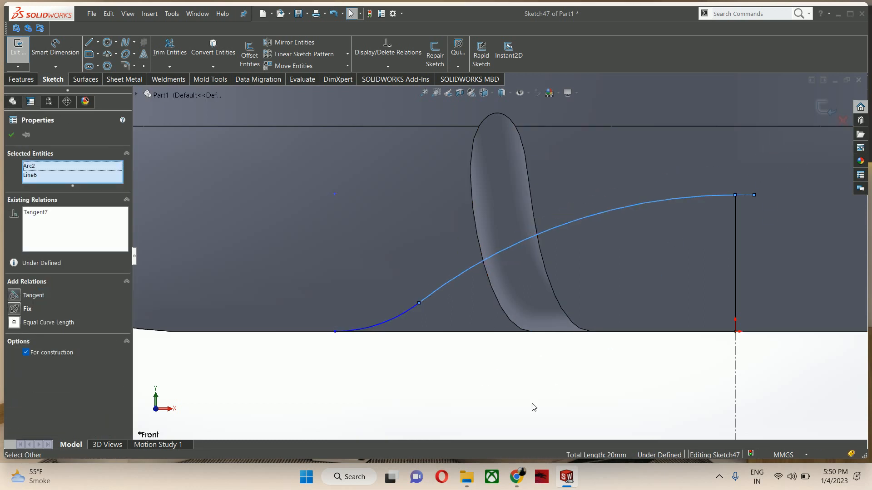
pyautogui.scroll(2, 509, 373)
pyautogui.click(544, 327)
pyautogui.click(663, 336)
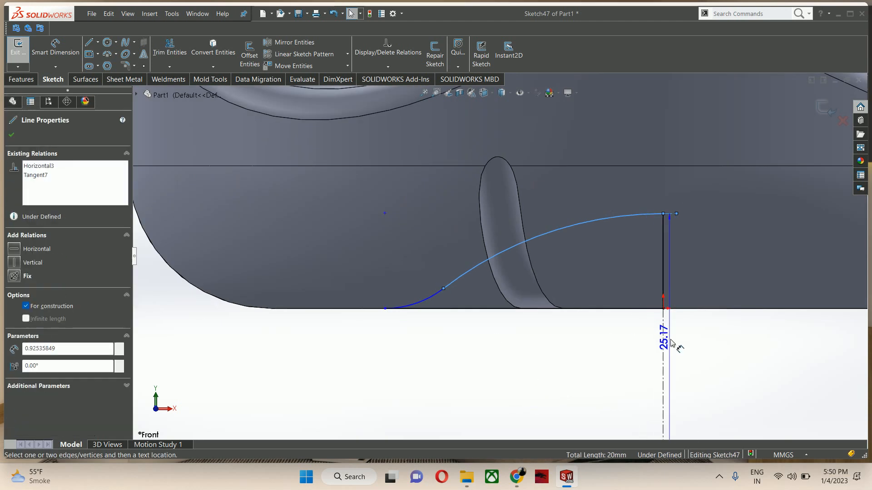
pyautogui.click(632, 376)
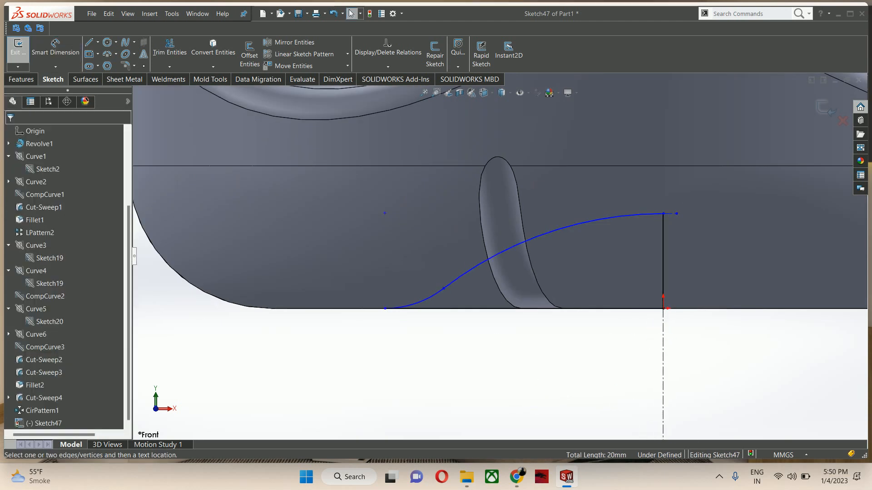
# Step: Dimension the base line's outer endpoint from the vertical centerline as a doubled, diameter-style distance of 45 mm
pyautogui.press('d')
pyautogui.click(663, 347)
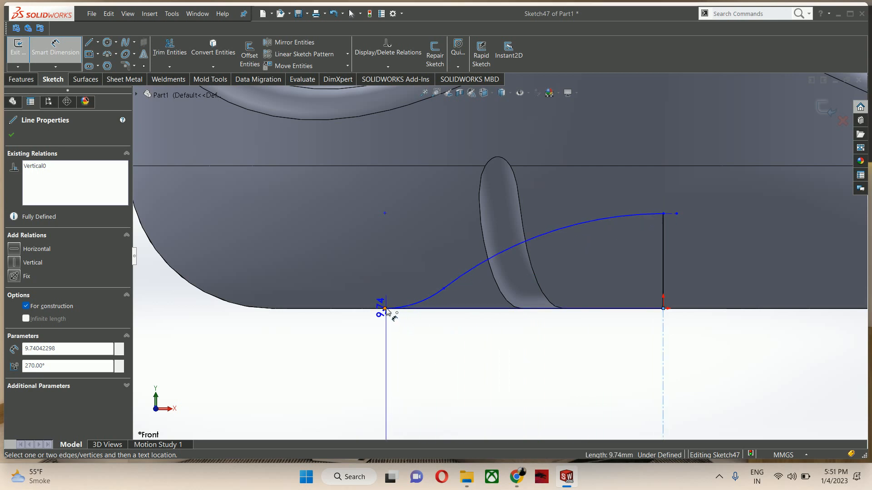
pyautogui.click(385, 309)
pyautogui.click(710, 391)
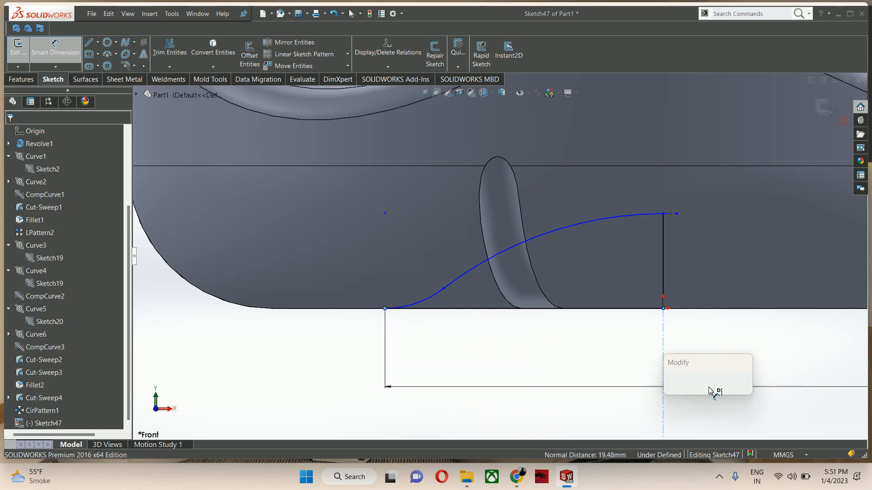
pyautogui.press('Return')
pyautogui.write('45')
pyautogui.press('Return')
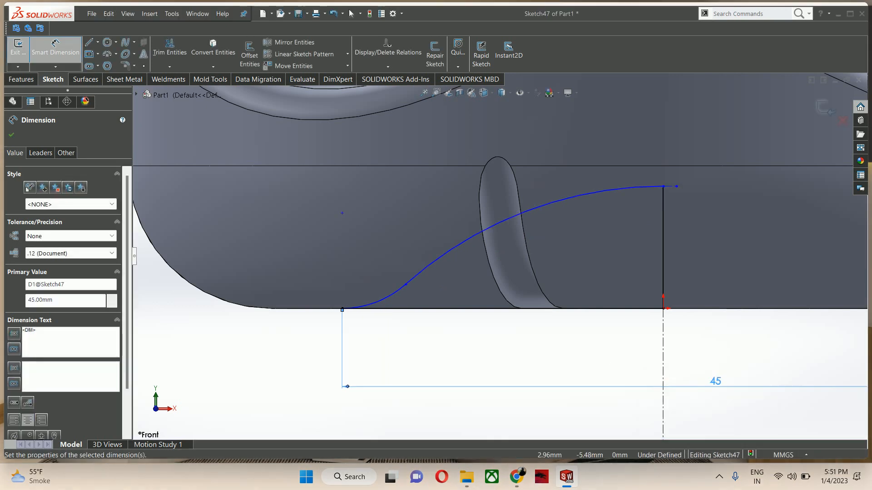
pyautogui.press('Escape')
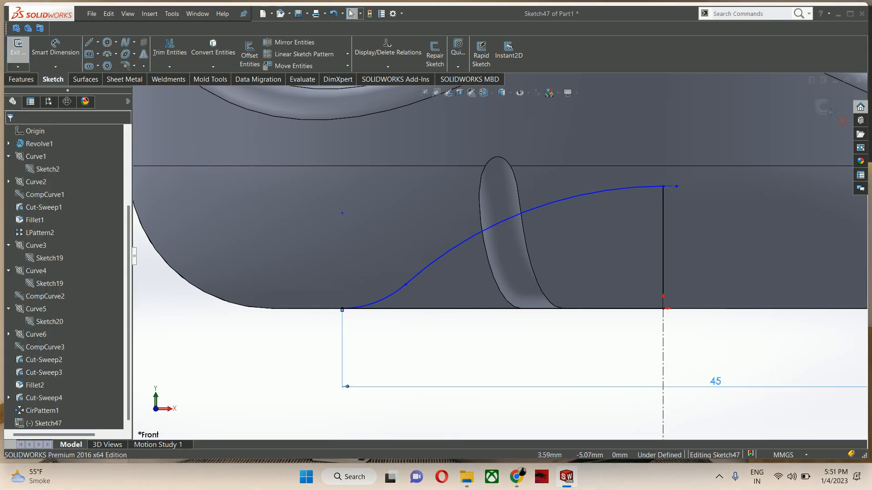
# Step: Set the profile's diameter dimension across the centerline to 40 mm
pyautogui.doubleClick(715, 382)
pyautogui.write('40')
pyautogui.press('Return')
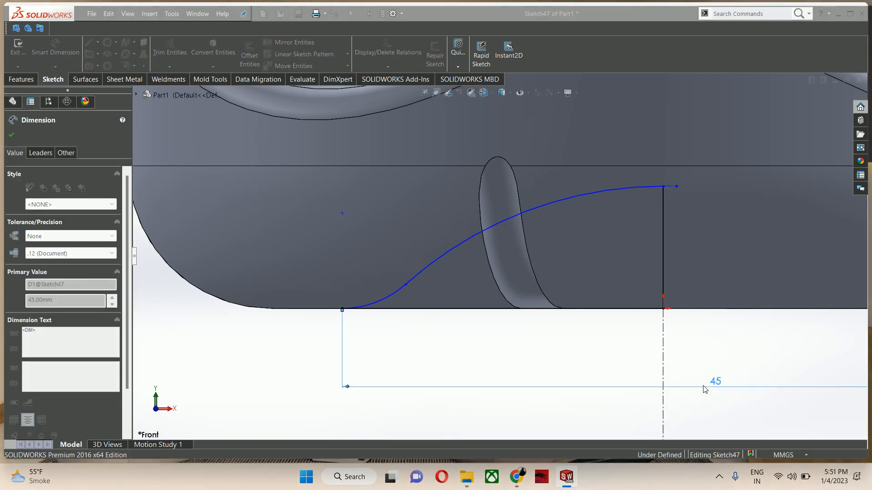
# Step: Dimension the profile's vertical line along the axis to a height of 7.5 mm
pyautogui.click(663, 216)
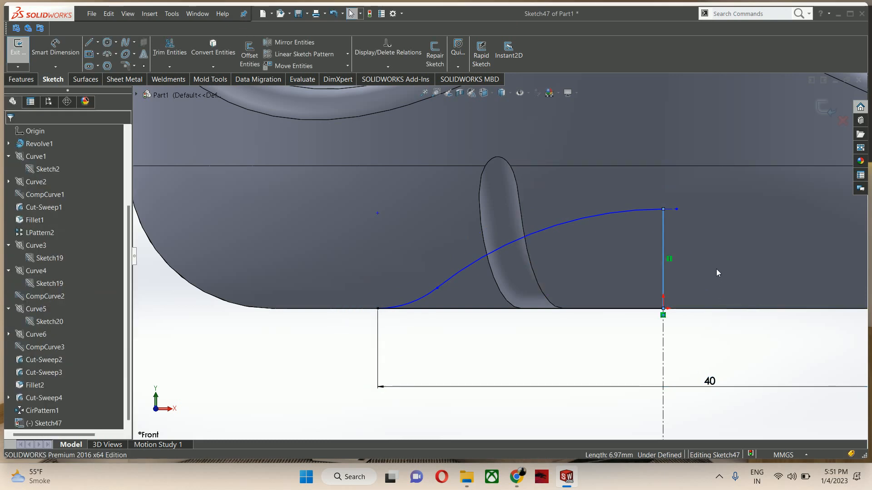
pyautogui.moveTo(718, 273); pyautogui.dragTo(703, 257, button='right')
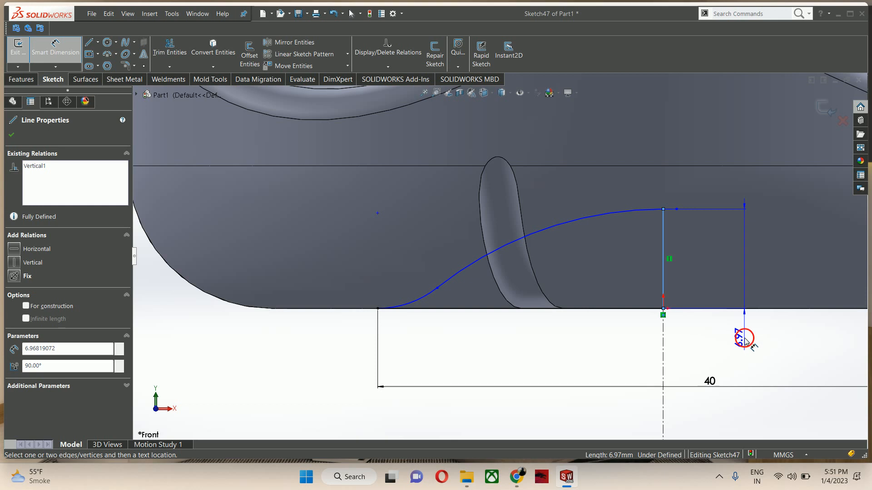
pyautogui.click(745, 338)
pyautogui.scroll(3, 653, 294)
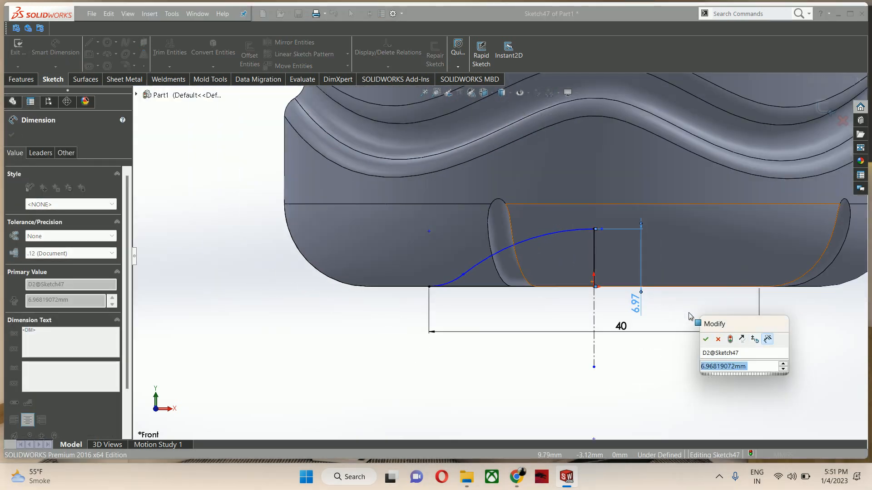
pyautogui.write('7.5')
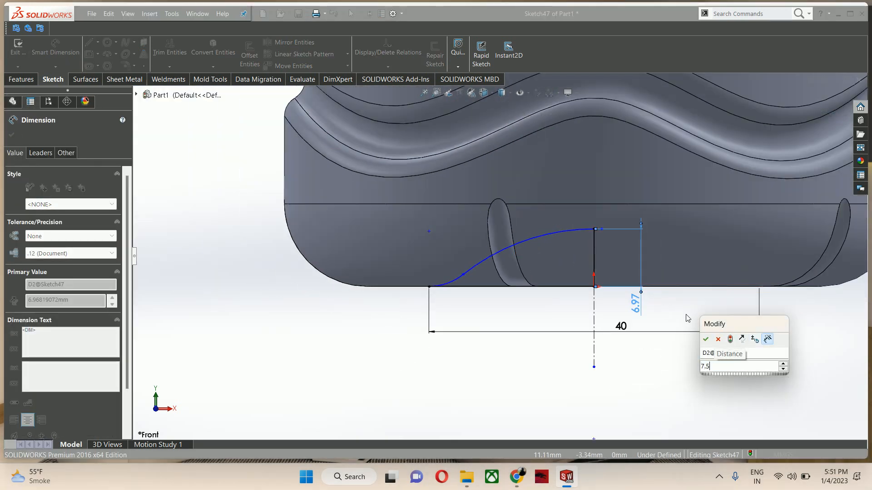
pyautogui.press('Return')
pyautogui.press('Escape')
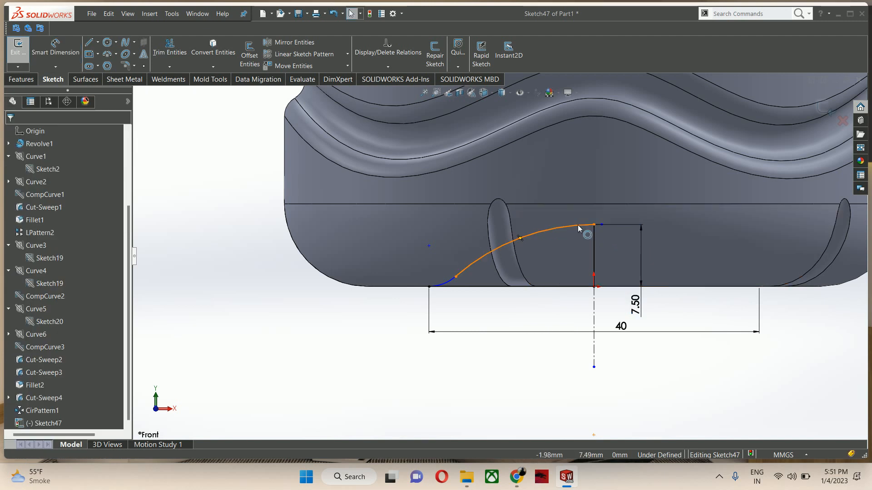
# Step: Dimension the radius of the S-curve's lower arc at 5 mm
pyautogui.press('d')
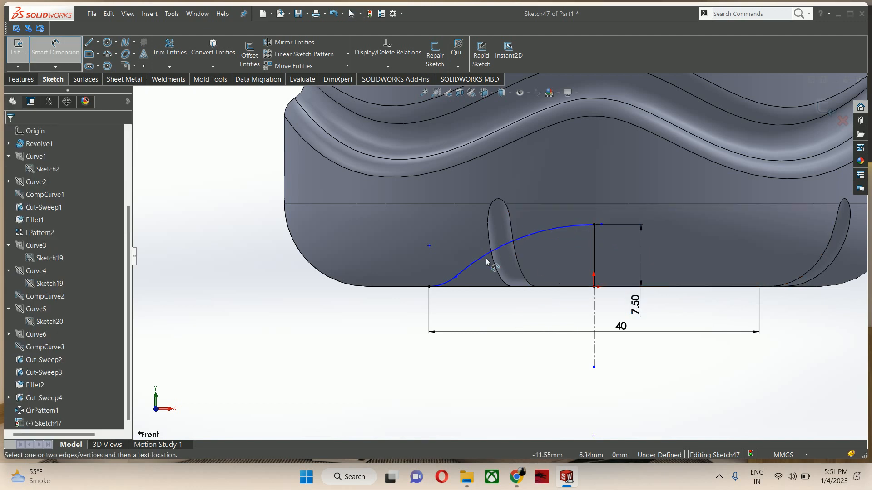
pyautogui.click(456, 277)
pyautogui.press('Escape')
pyautogui.click(451, 281)
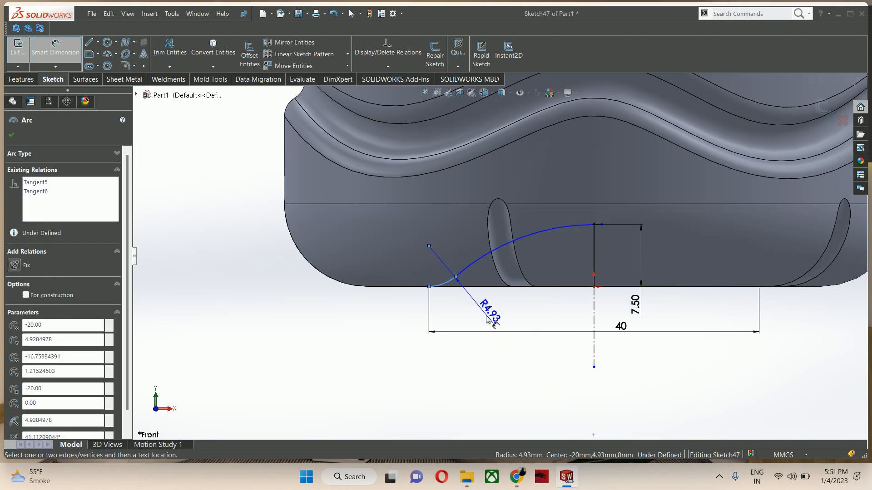
pyautogui.click(477, 311)
pyautogui.write('5')
pyautogui.press('Return')
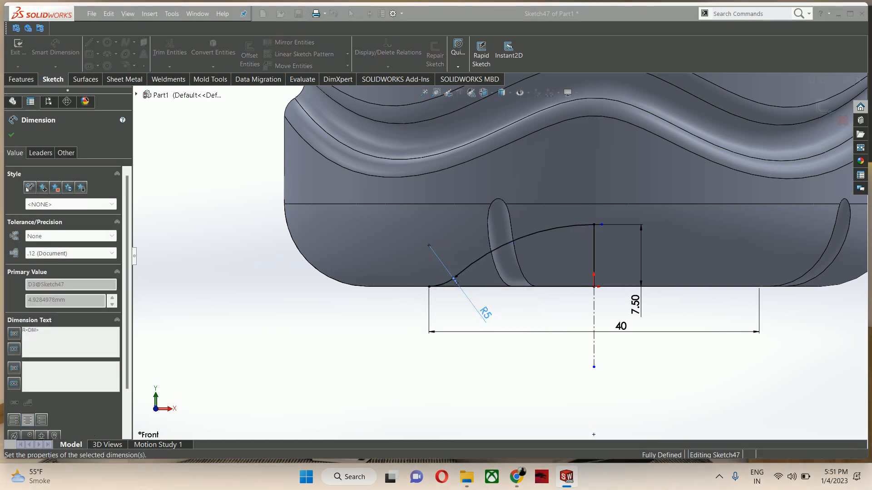
# Step: Set the lower arc's radius to 10 mm
pyautogui.doubleClick(489, 317)
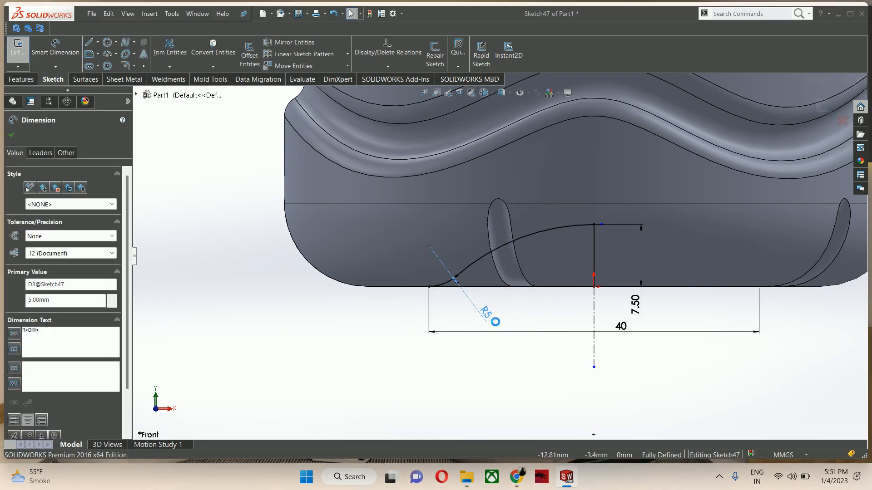
pyautogui.write('10')
pyautogui.press('Return')
pyautogui.click(489, 314)
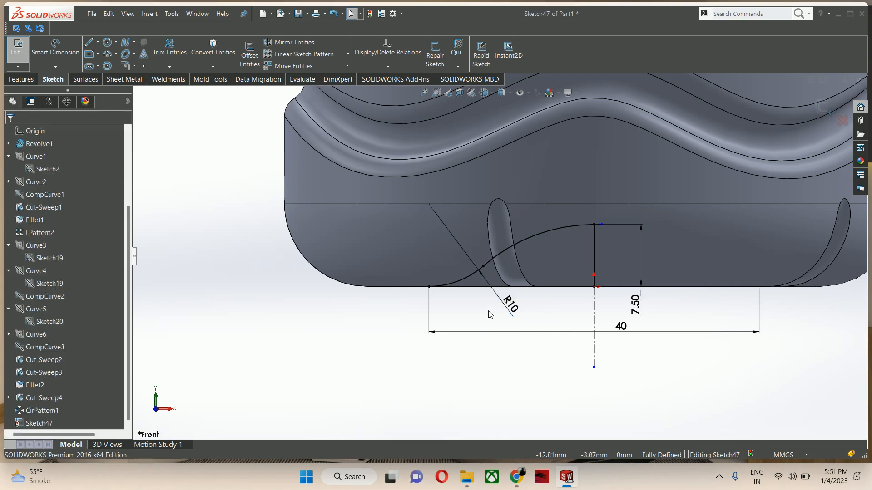
# Step: Set the profile's diameter dimension across the centerline to 45 mm and exit the sketch
pyautogui.doubleClick(628, 335)
pyautogui.write('45')
pyautogui.press('Return')
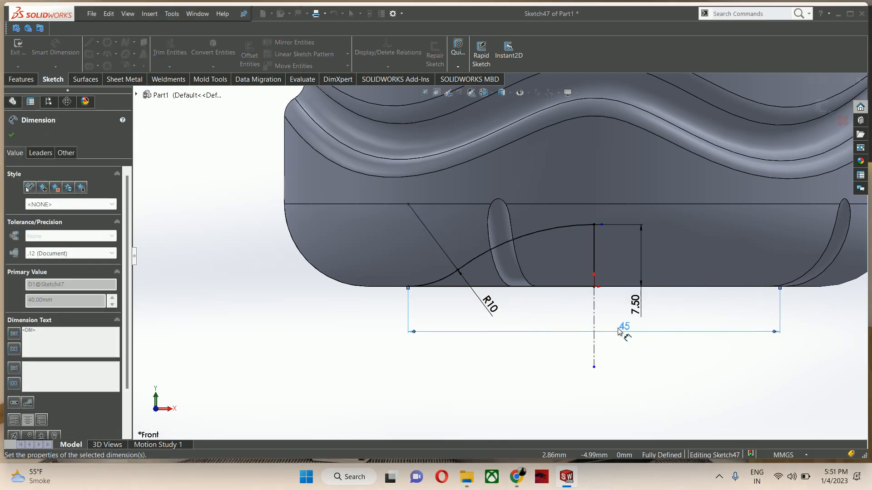
pyautogui.press('Escape')
pyautogui.press('z')
pyautogui.click(822, 108)
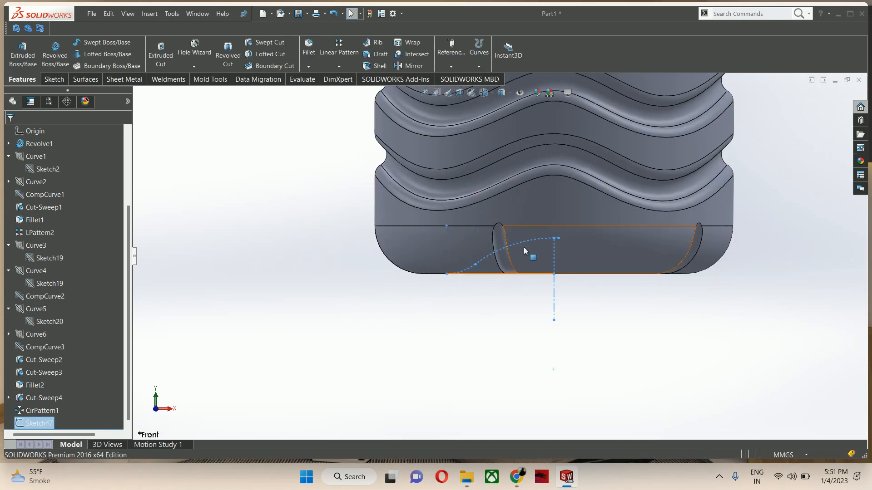
# Step: Create a revolved cut from the S-curve profile around the vertical centerline to recess the bottle's base
pyautogui.click(228, 53)
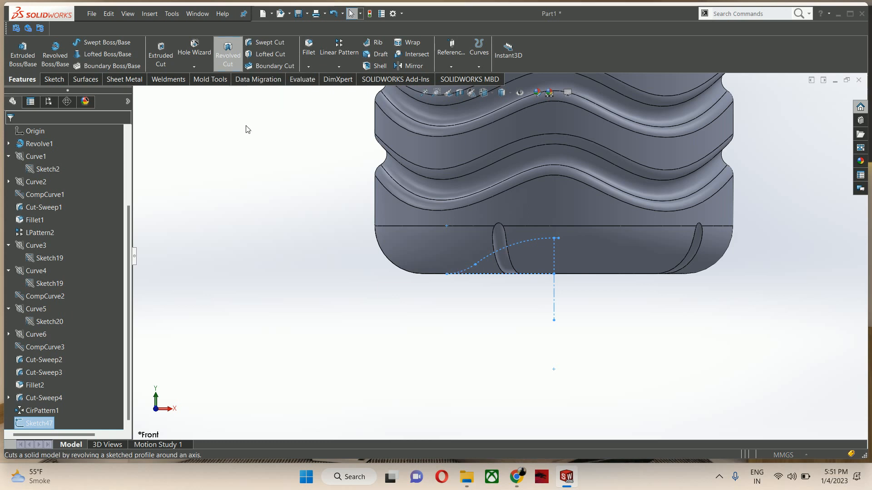
pyautogui.click(554, 302)
pyautogui.moveTo(561, 292)
pyautogui.mouseDown(button='middle')
pyautogui.moveTo(538, 219)
pyautogui.moveTo(557, 336)
pyautogui.mouseUp(button='middle')
pyautogui.click(821, 108)
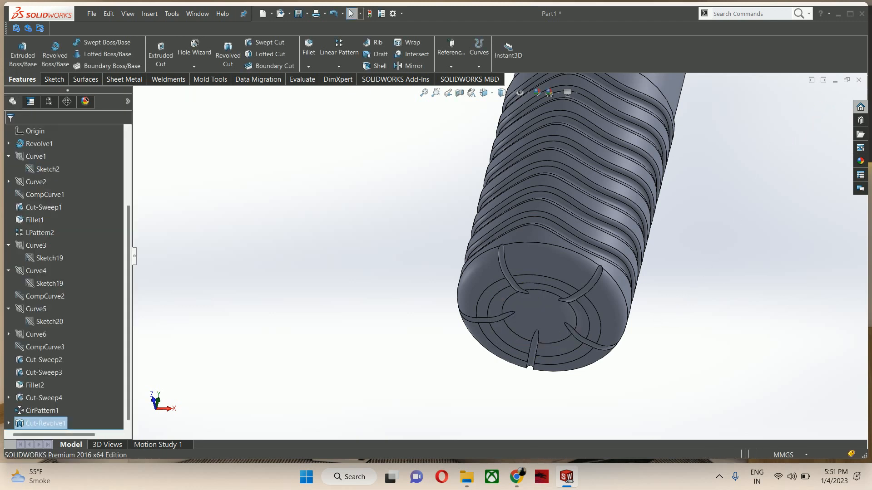
# Step: Fillet the edges of all five grooves in the bottle's base with a symmetric 2.5 mm radius
pyautogui.moveTo(659, 322); pyautogui.dragTo(525, 307, button='middle')
pyautogui.scroll(-3, 525, 307)
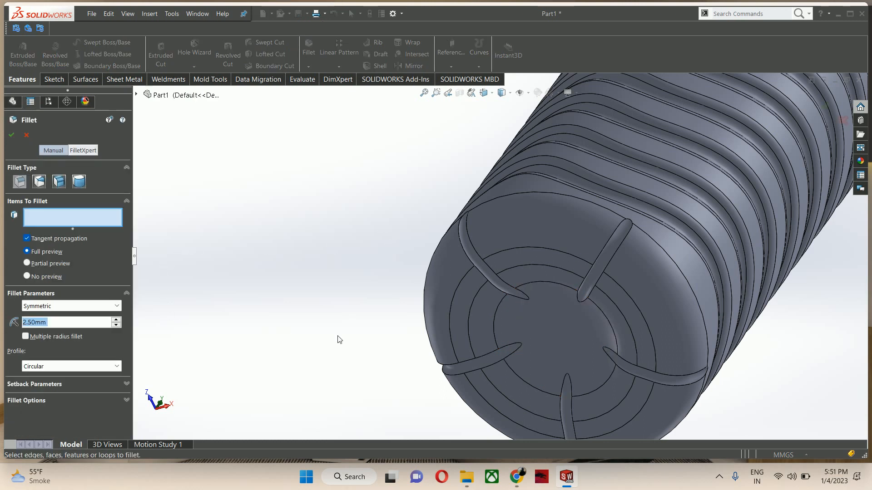
pyautogui.click(489, 270)
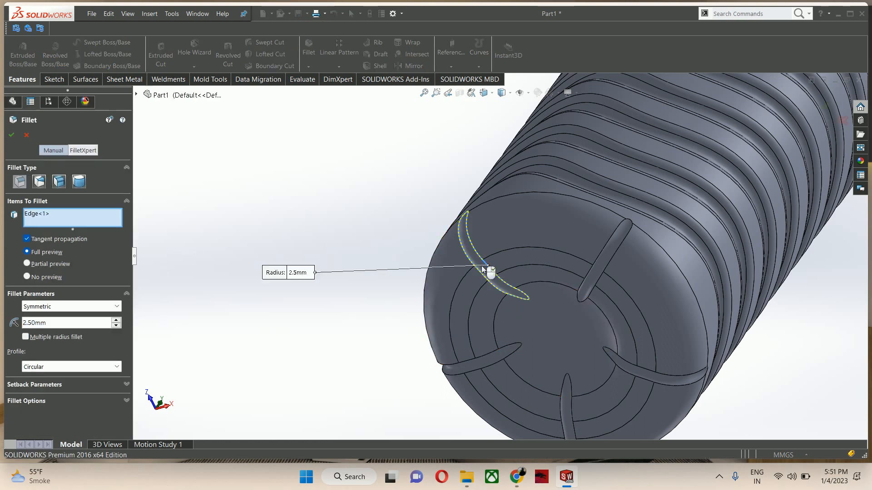
pyautogui.click(586, 268)
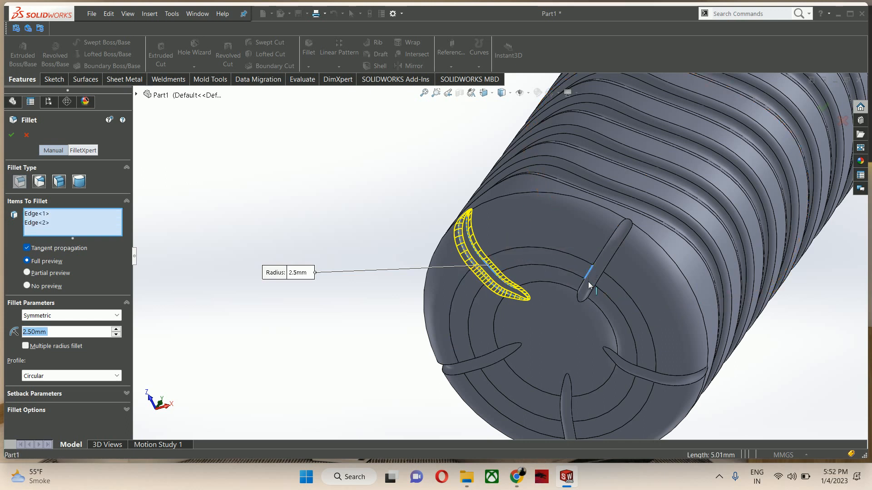
pyautogui.click(645, 373)
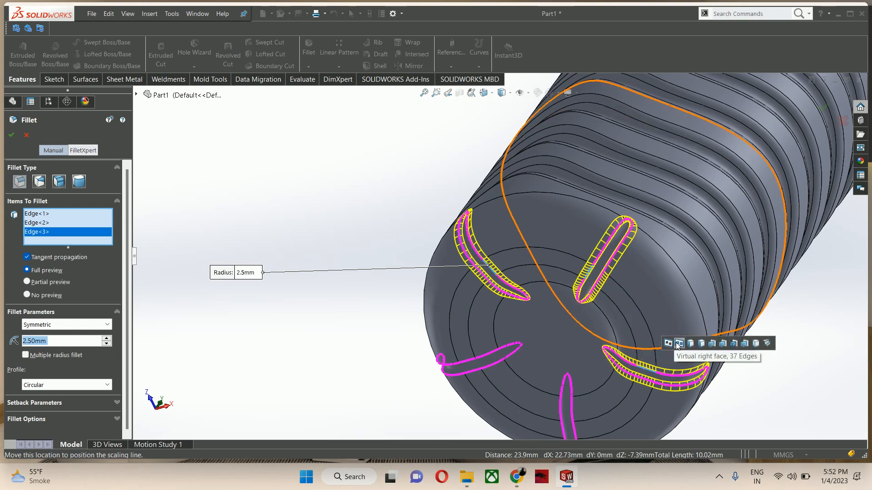
pyautogui.click(679, 344)
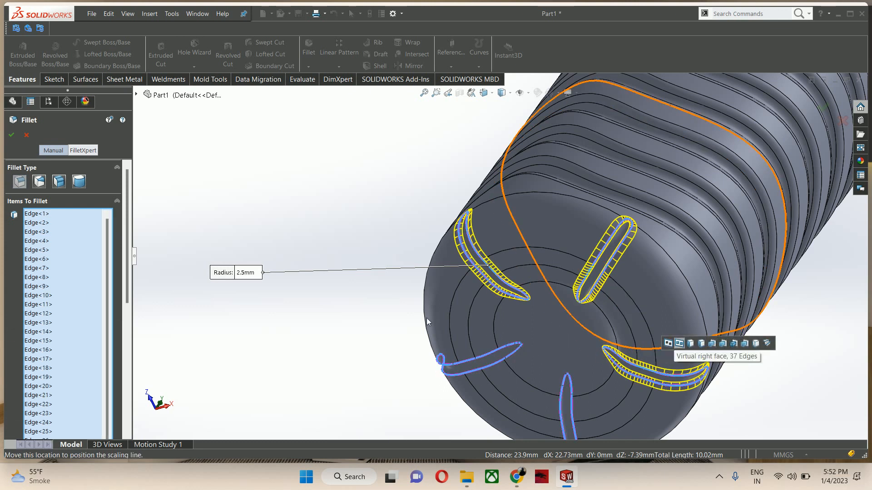
pyautogui.scroll(5, 378, 303)
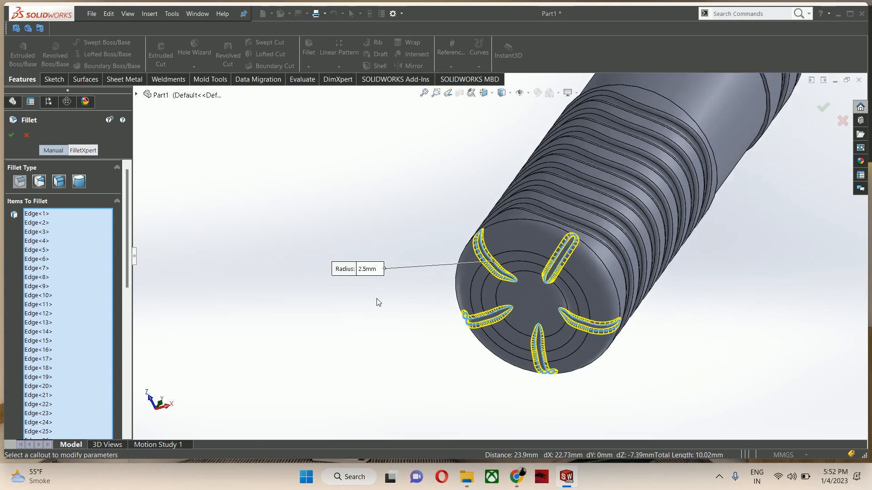
pyautogui.click(12, 135)
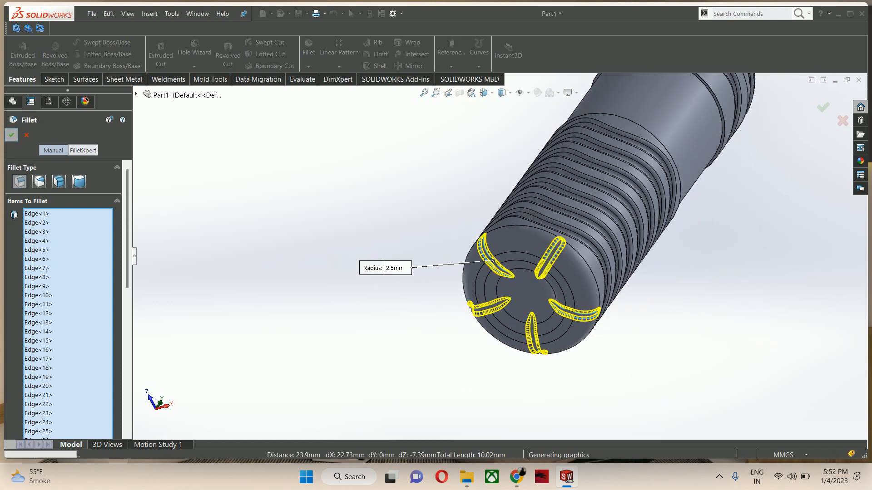
# Step: Inspect the filleted grooves and recessed base, checking the flat ring face around the recess and the whole bottle
pyautogui.scroll(3, 527, 222)
pyautogui.scroll(1, 526, 223)
pyautogui.moveTo(527, 222); pyautogui.dragTo(521, 337, button='middle')
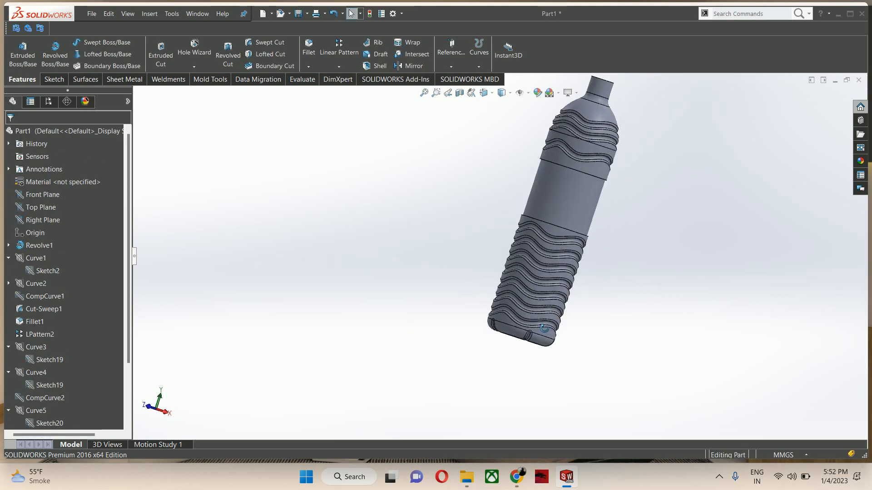
pyautogui.scroll(-3, 519, 332)
pyautogui.moveTo(569, 309); pyautogui.dragTo(633, 355, button='middle')
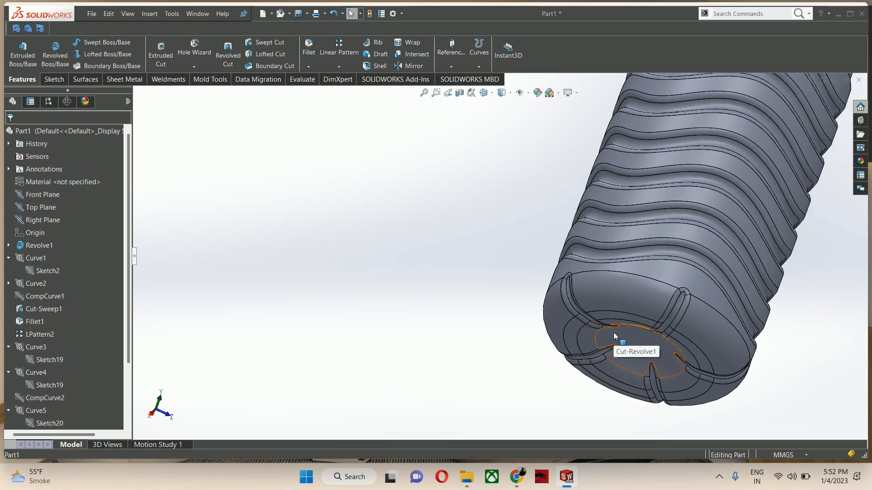
pyautogui.scroll(-2, 606, 314)
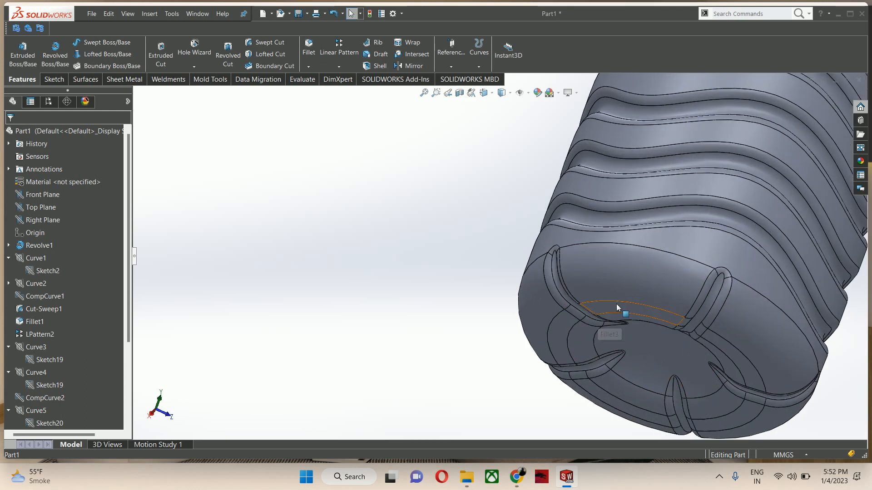
pyautogui.click(615, 305)
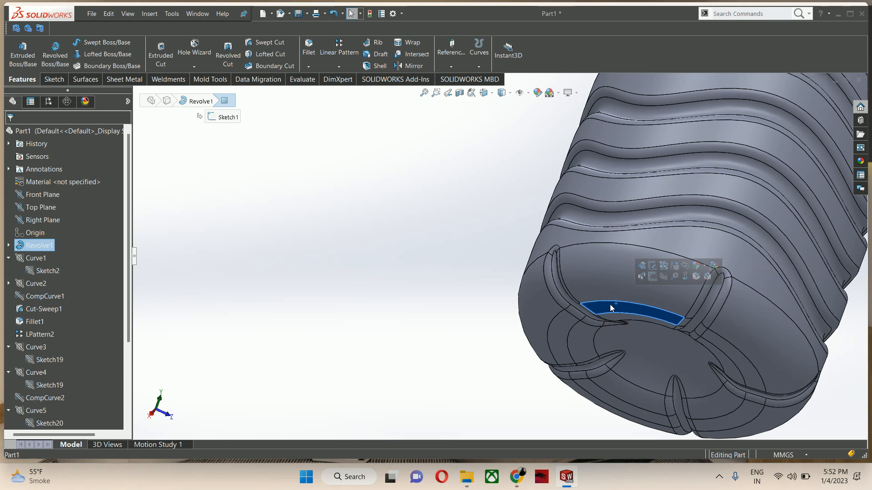
pyautogui.click(467, 297)
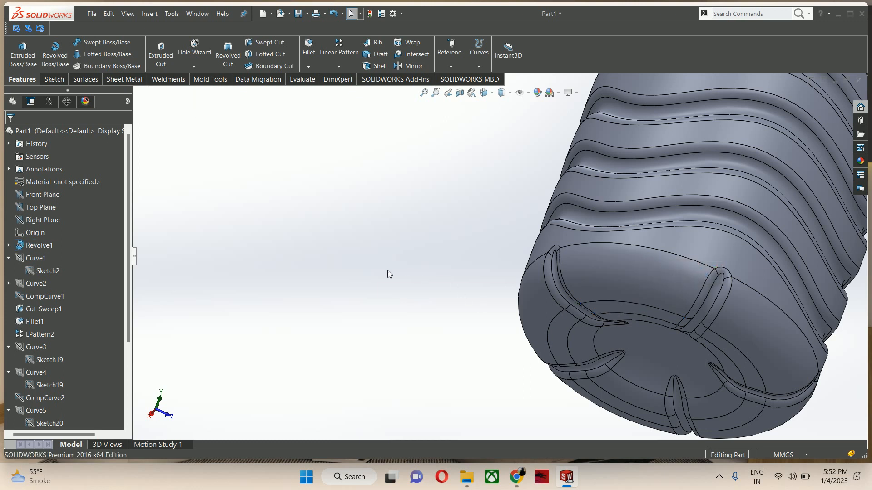
pyautogui.scroll(3, 563, 300)
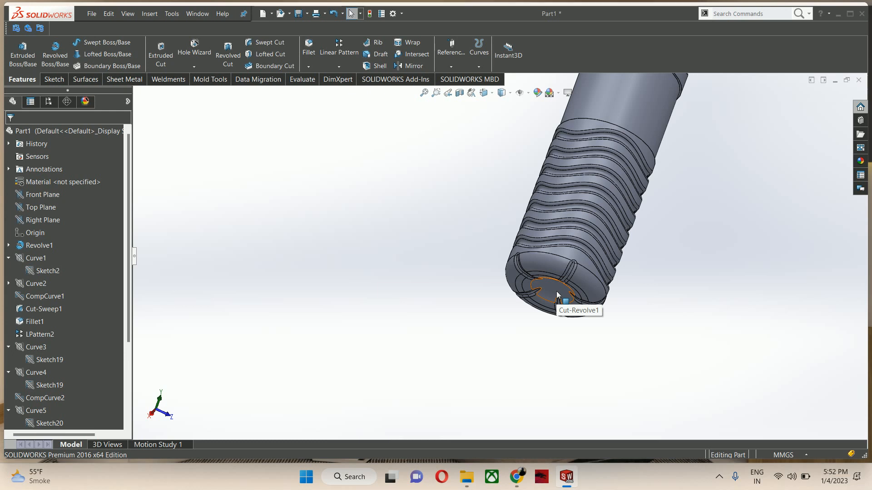
pyautogui.moveTo(558, 295); pyautogui.dragTo(530, 149, button='middle')
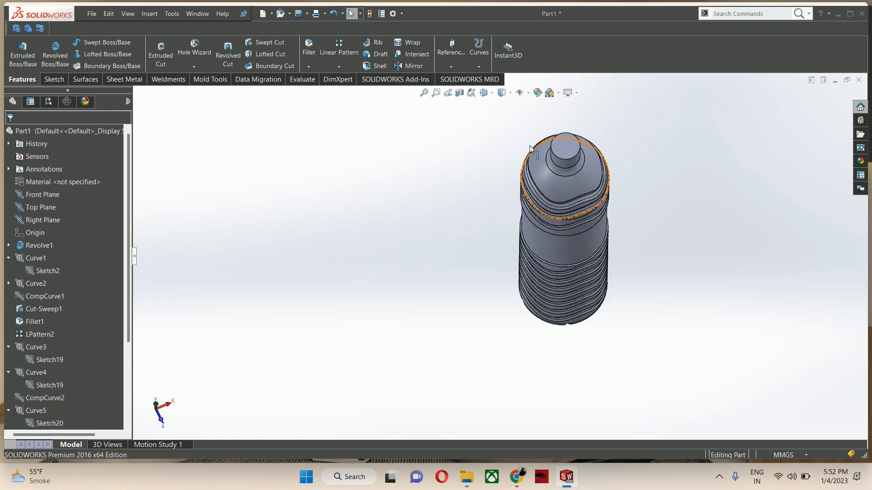
# Step: Shell the bottle to a 1 mm wall thickness, removing the flat top face of the neck
pyautogui.click(385, 65)
pyautogui.click(564, 150)
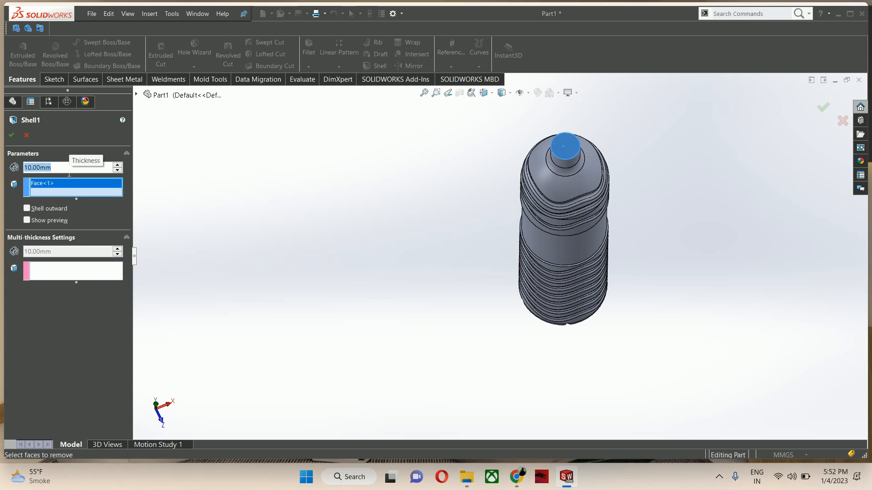
pyautogui.write('1')
pyautogui.press('Return')
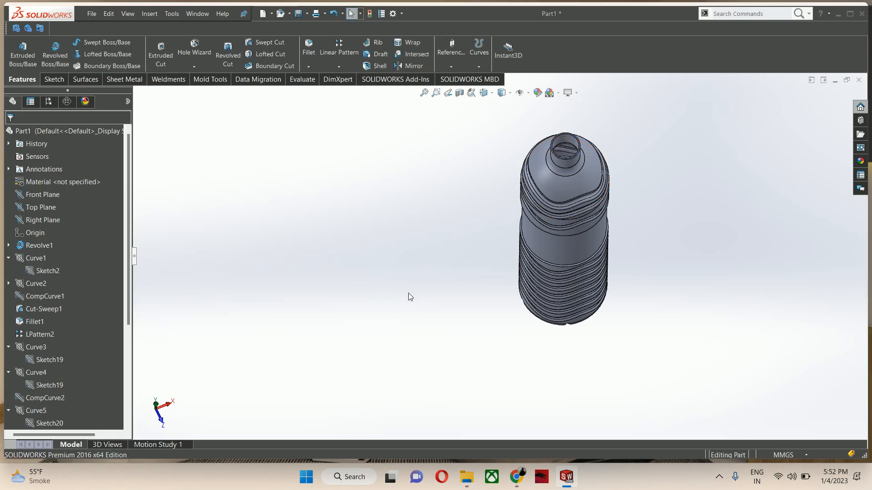
# Step: Start a Thread feature on the outer circular edge at the top of the bottle's neck
pyautogui.moveTo(407, 293); pyautogui.dragTo(422, 220, button='middle')
pyautogui.scroll(2, 547, 197)
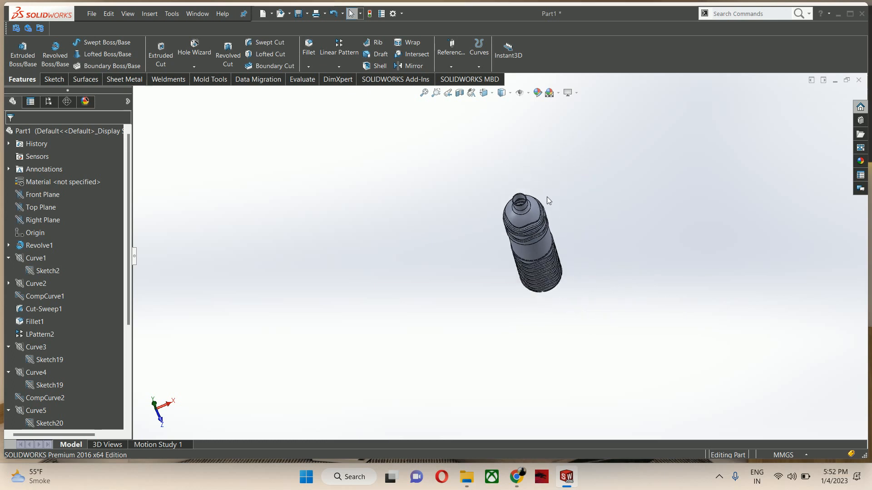
pyautogui.scroll(-8, 503, 214)
pyautogui.scroll(-5, 478, 269)
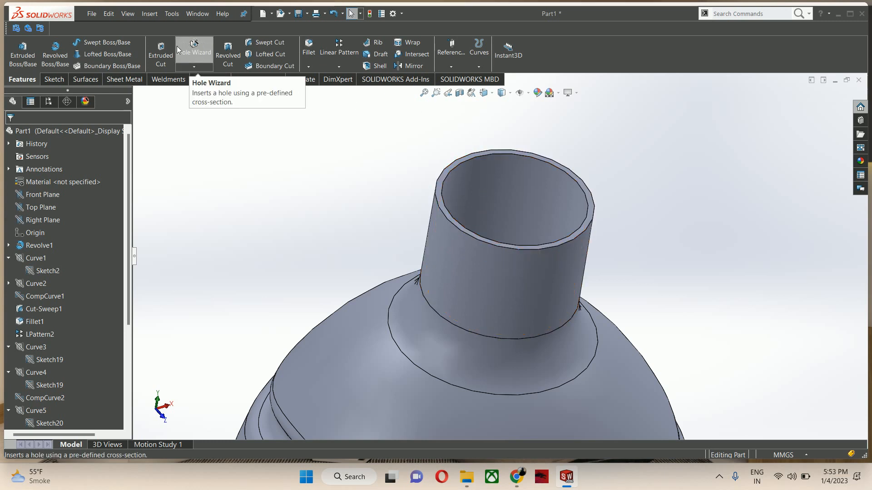
pyautogui.click(189, 66)
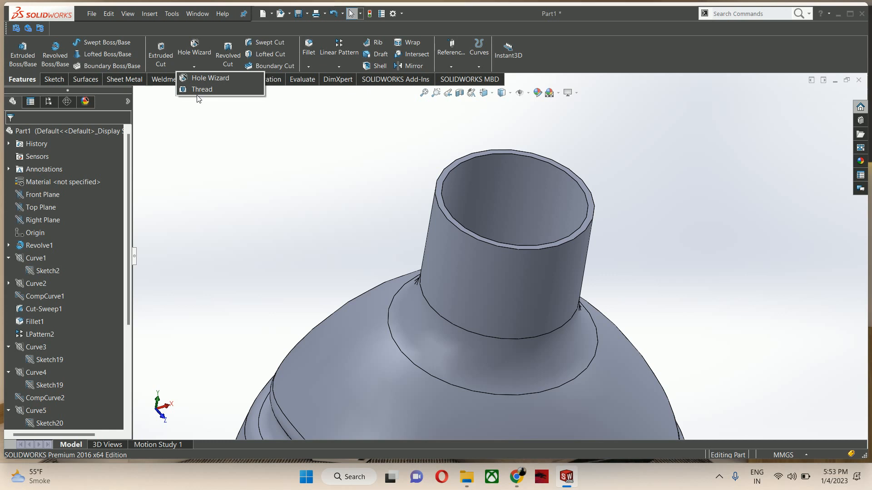
pyautogui.click(217, 89)
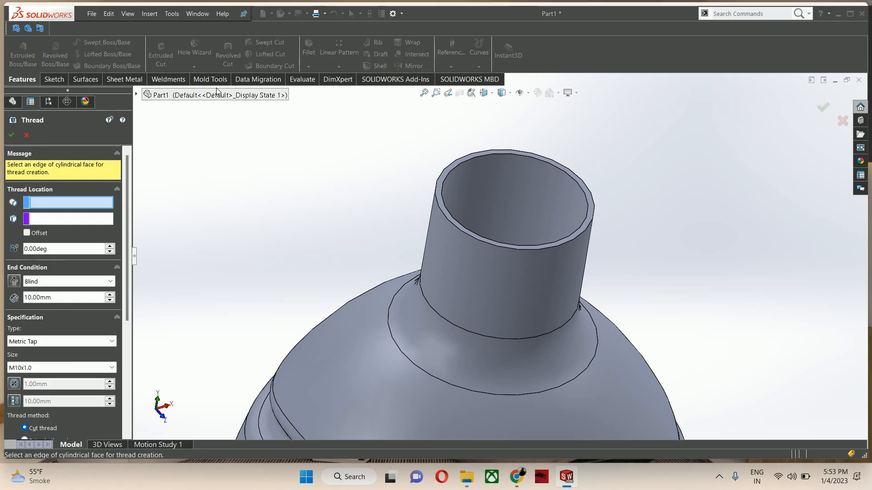
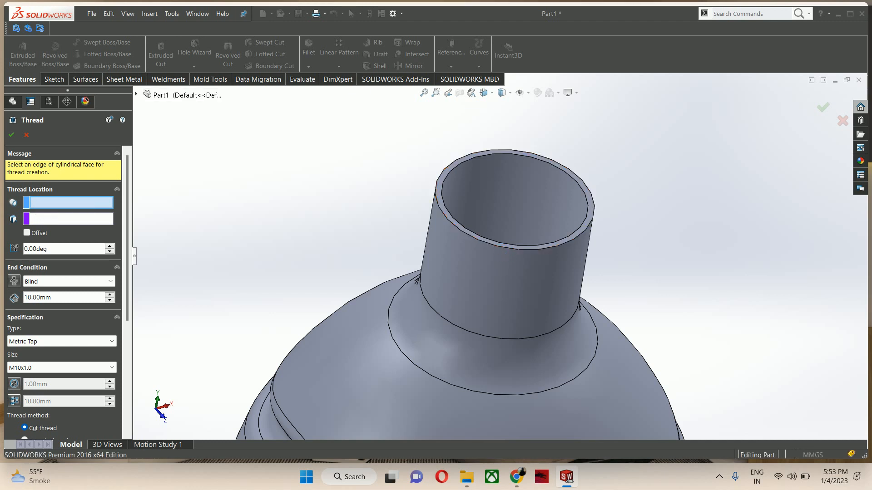
pyautogui.click(517, 249)
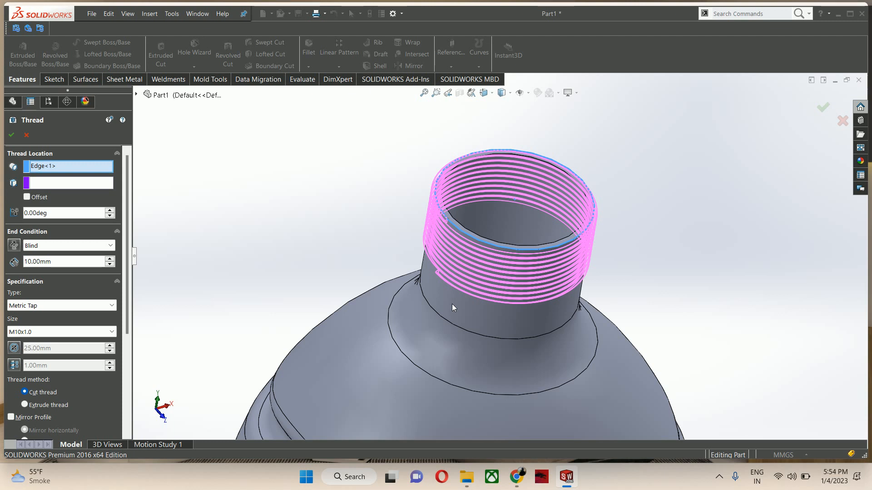
# Step: Switch the neck thread's method to Extrude thread
pyautogui.scroll(-10, 436, 236)
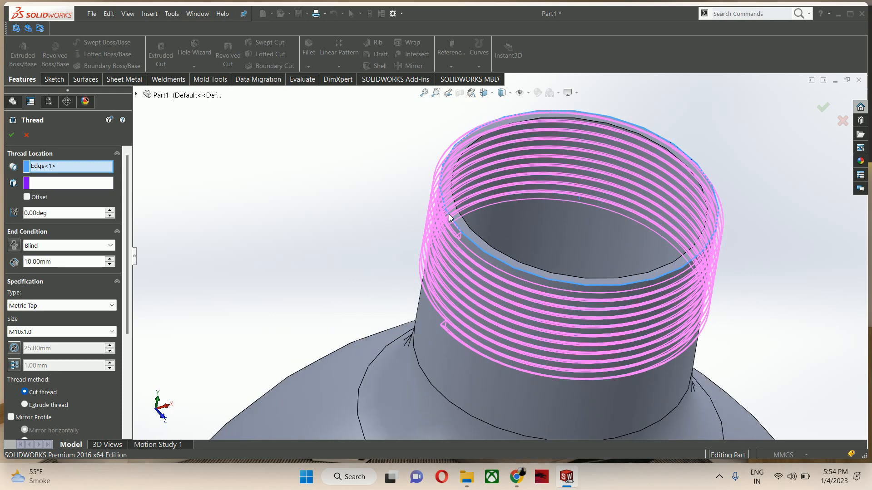
pyautogui.scroll(3, 458, 241)
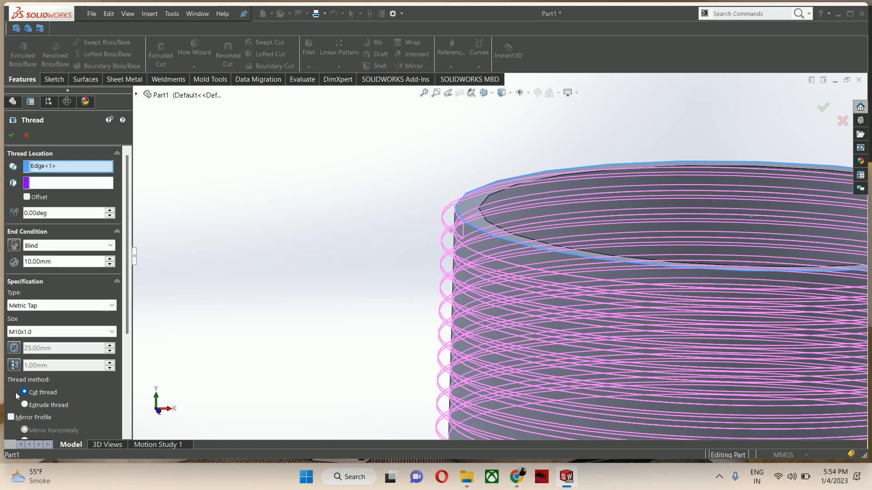
pyautogui.click(51, 404)
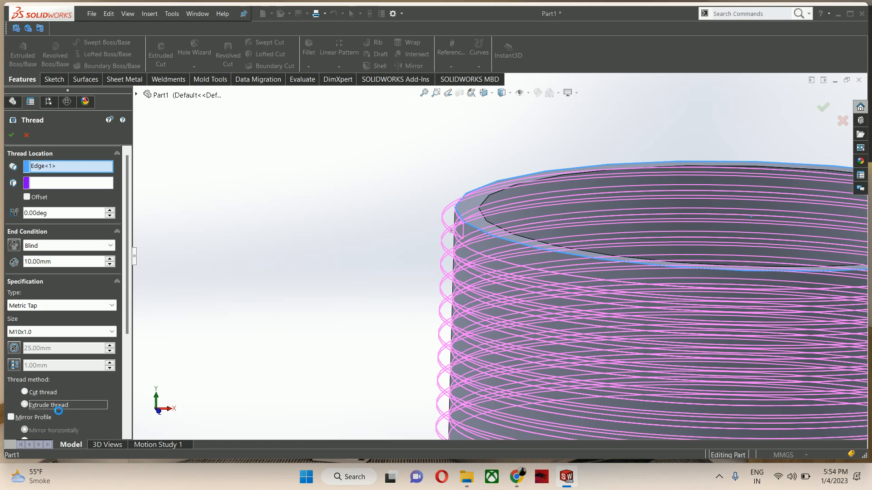
pyautogui.scroll(3, 316, 305)
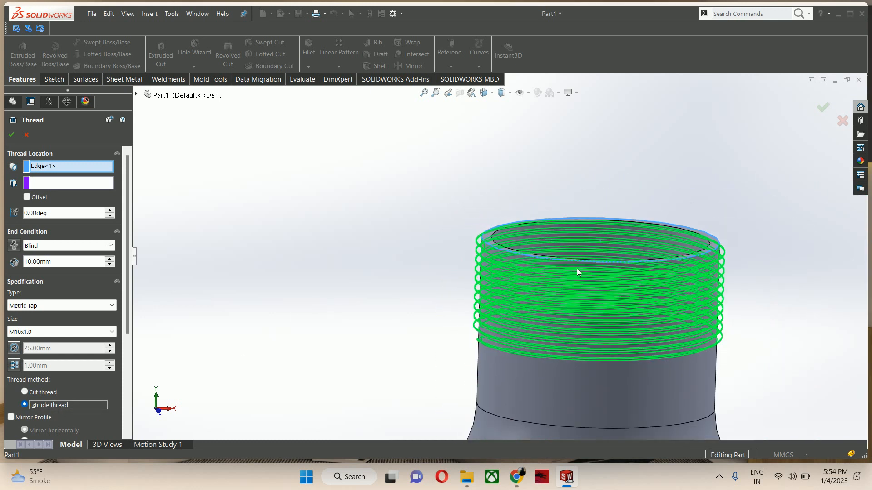
pyautogui.scroll(-5, 434, 236)
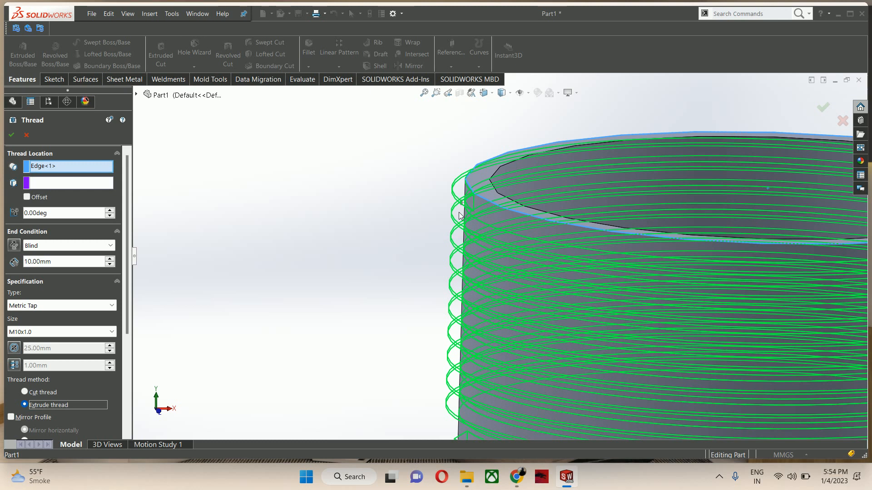
# Step: Try the M18x2.5 size for the Metric Tap thread on the neck
pyautogui.click(36, 307)
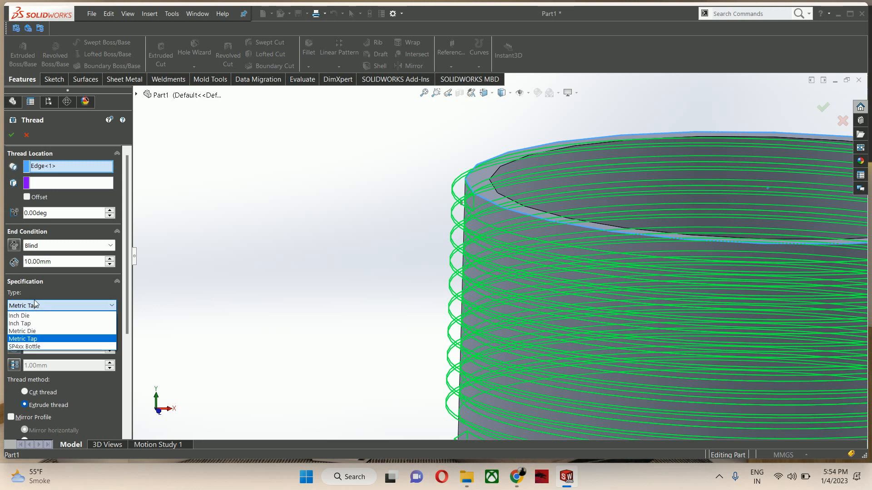
pyautogui.click(45, 304)
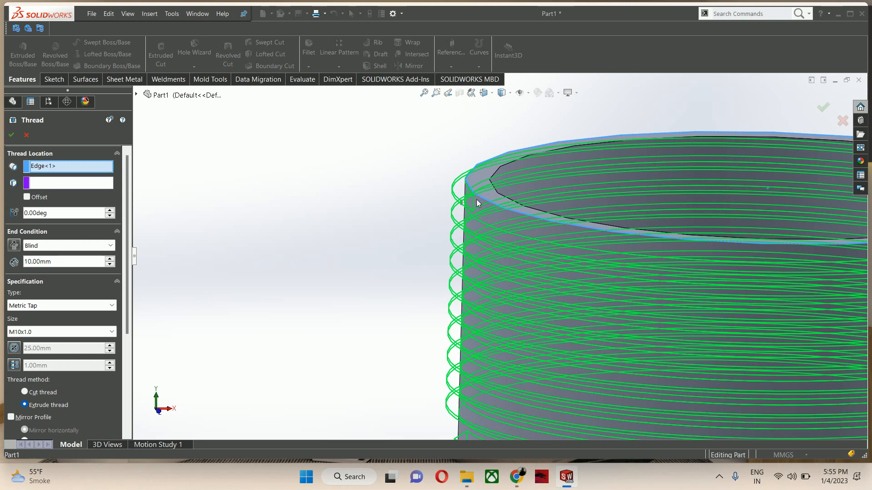
pyautogui.click(54, 336)
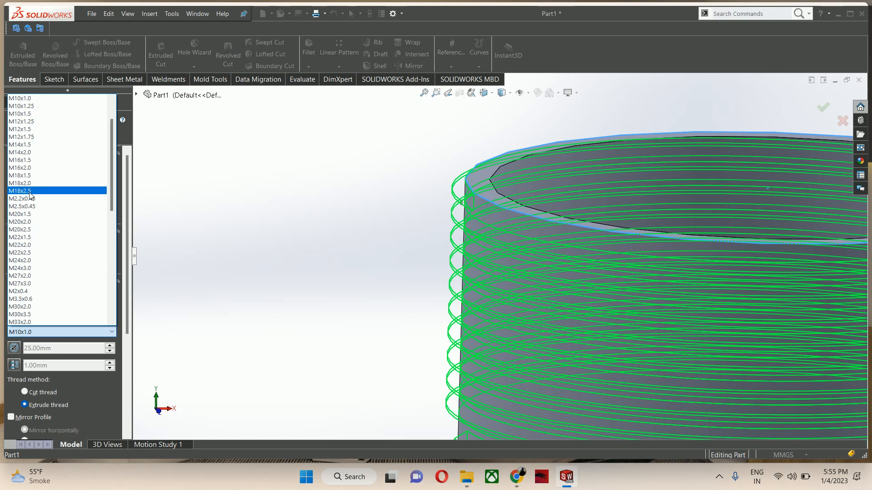
pyautogui.click(30, 191)
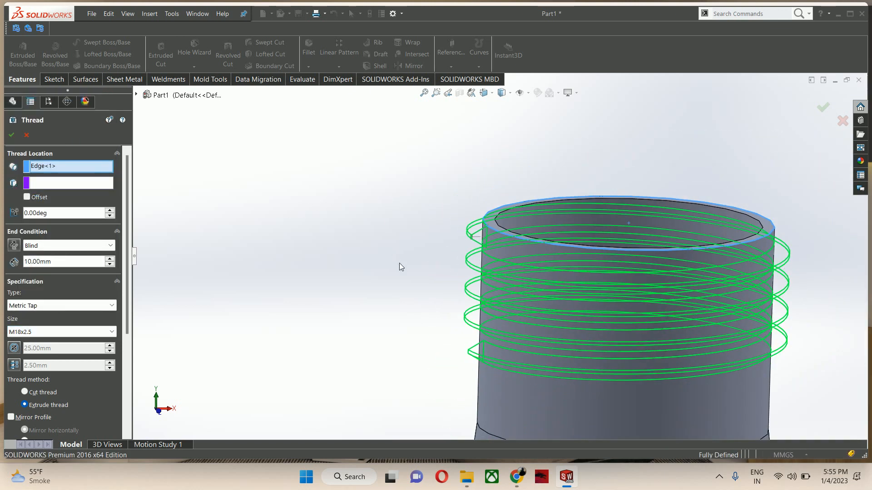
pyautogui.moveTo(399, 264); pyautogui.dragTo(426, 255, button='middle')
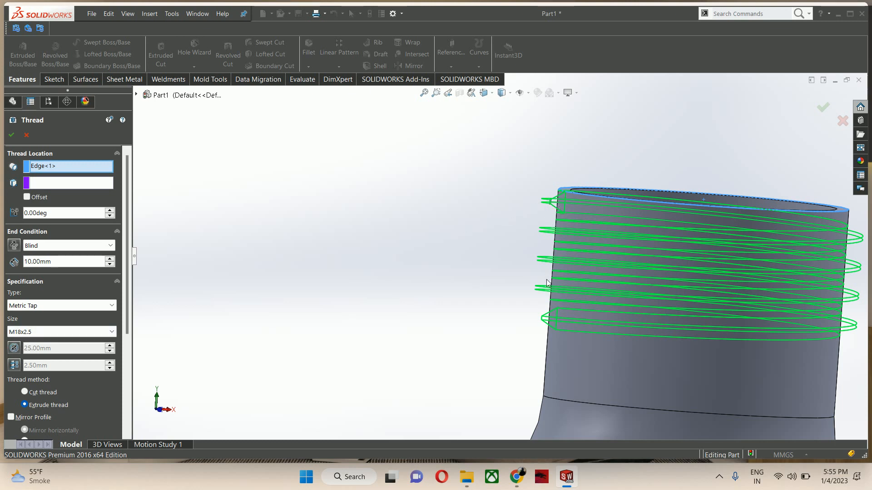
# Step: Set the neck thread's size to M20x2.5
pyautogui.click(49, 330)
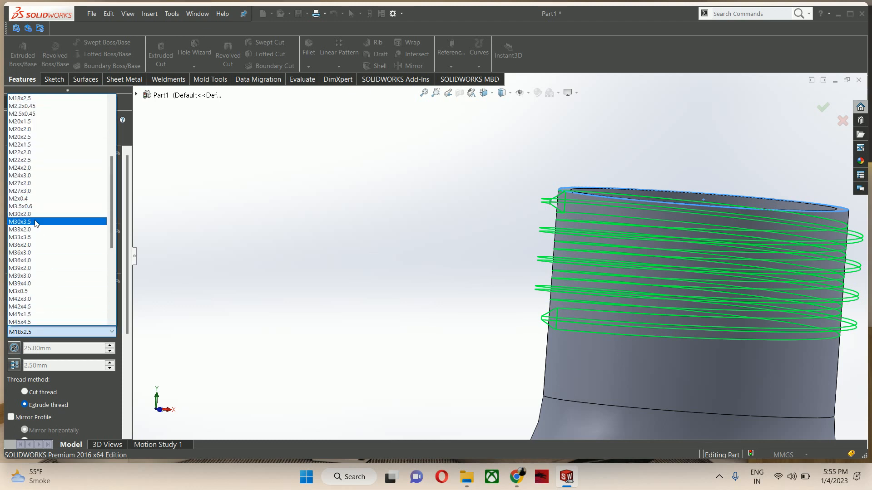
pyautogui.scroll(-1, 41, 241)
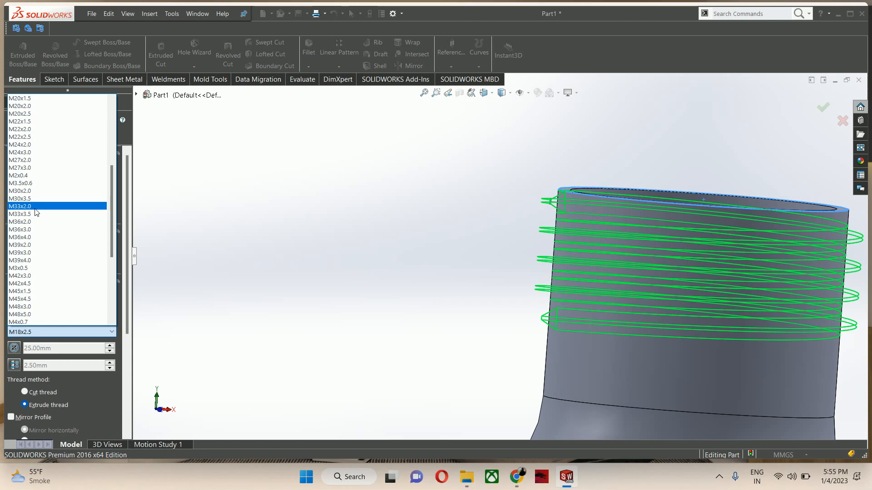
pyautogui.scroll(3, 37, 212)
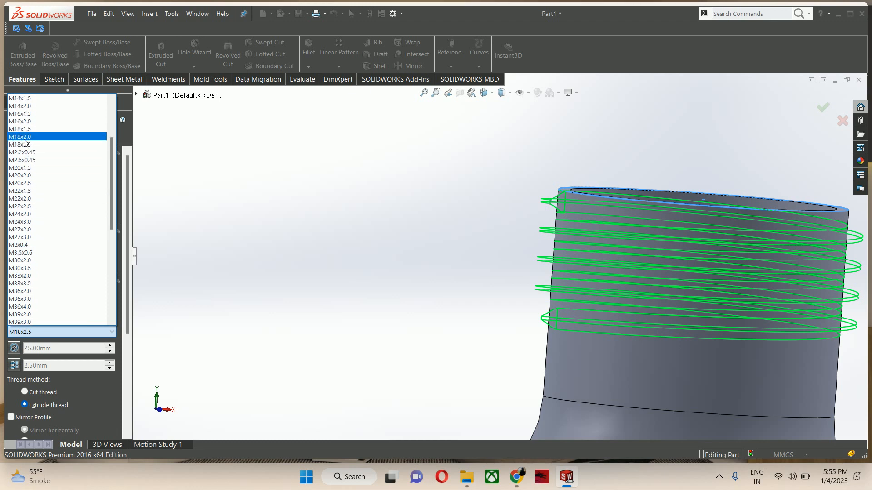
pyautogui.click(15, 183)
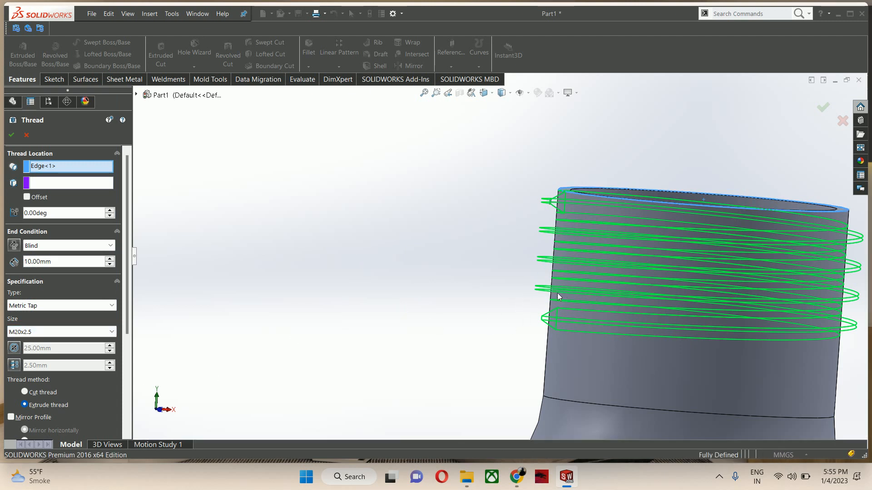
# Step: Override the neck thread's pitch with 3 mm
pyautogui.click(15, 367)
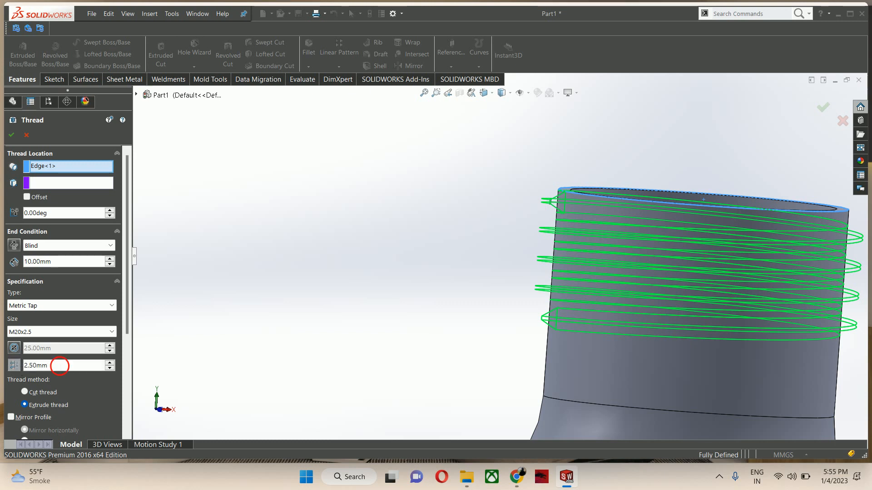
pyautogui.moveTo(60, 366); pyautogui.dragTo(4, 362)
pyautogui.write('3')
pyautogui.press('Return')
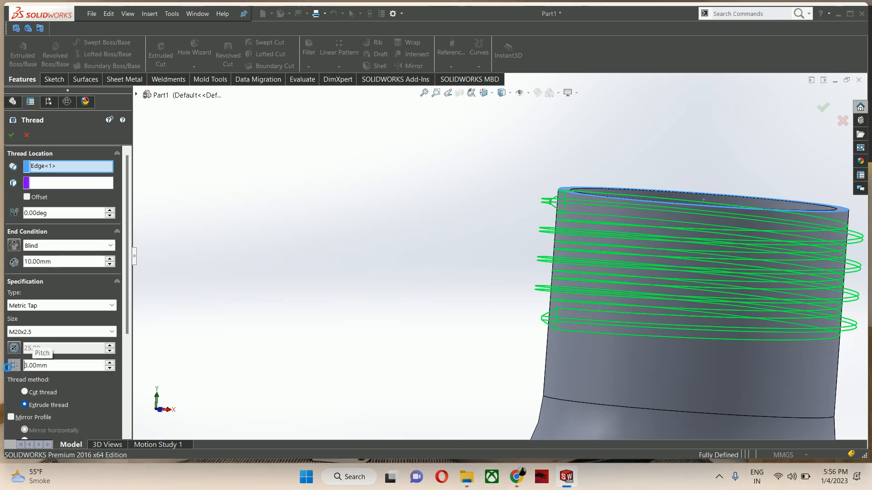
pyautogui.scroll(3, 376, 357)
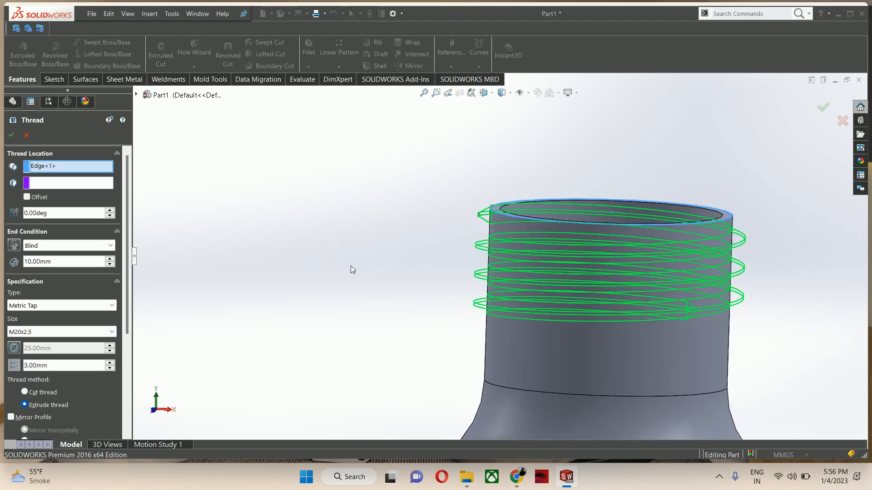
# Step: Try a blind thread depth of 15 mm, then set the depth to 12 mm
pyautogui.moveTo(64, 264); pyautogui.dragTo(15, 255)
pyautogui.write('15')
pyautogui.press('Return')
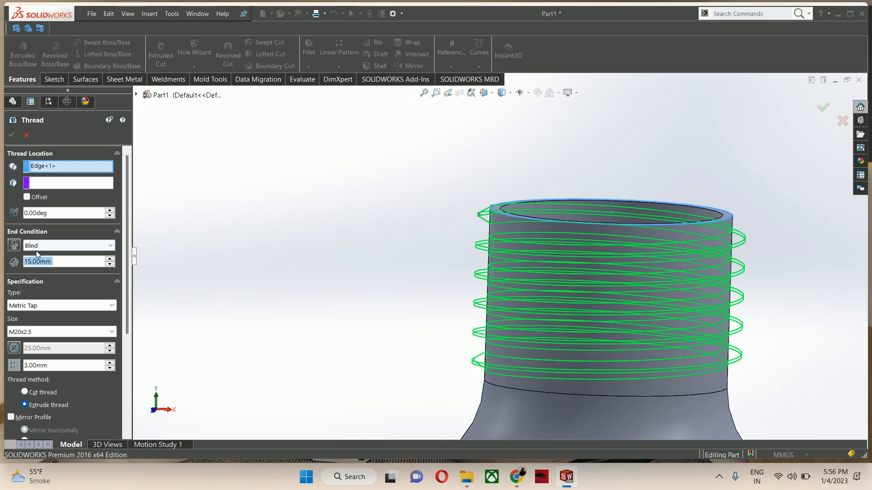
pyautogui.write('12')
pyautogui.press('Return')
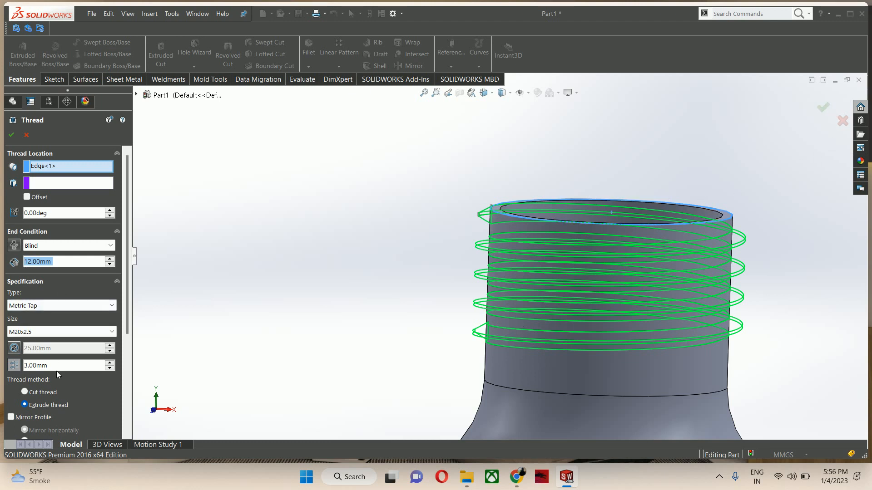
# Step: Try locating the thread profile by its lower inner corner on the neck's top edge
pyautogui.moveTo(127, 298); pyautogui.dragTo(122, 374)
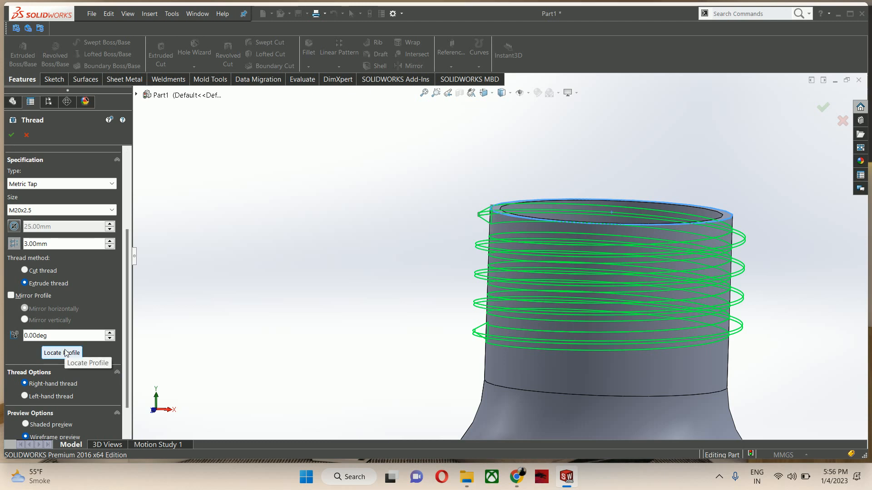
pyautogui.click(64, 353)
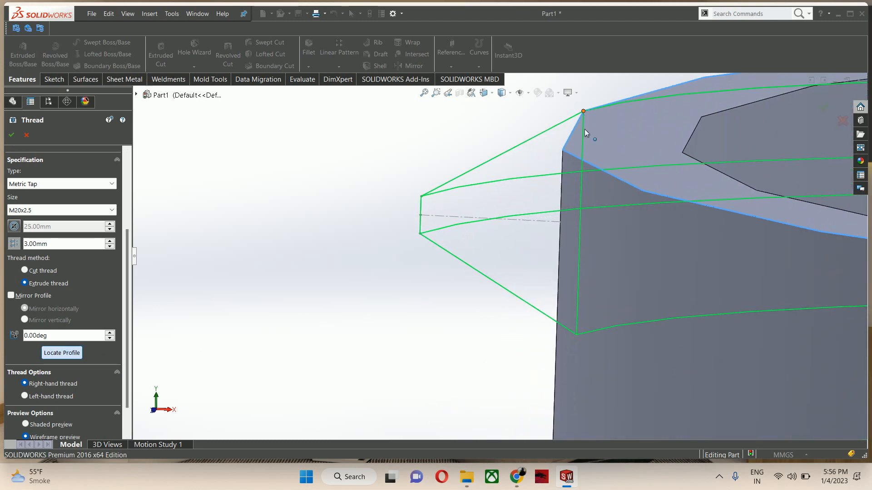
pyautogui.click(576, 336)
pyautogui.scroll(5, 577, 336)
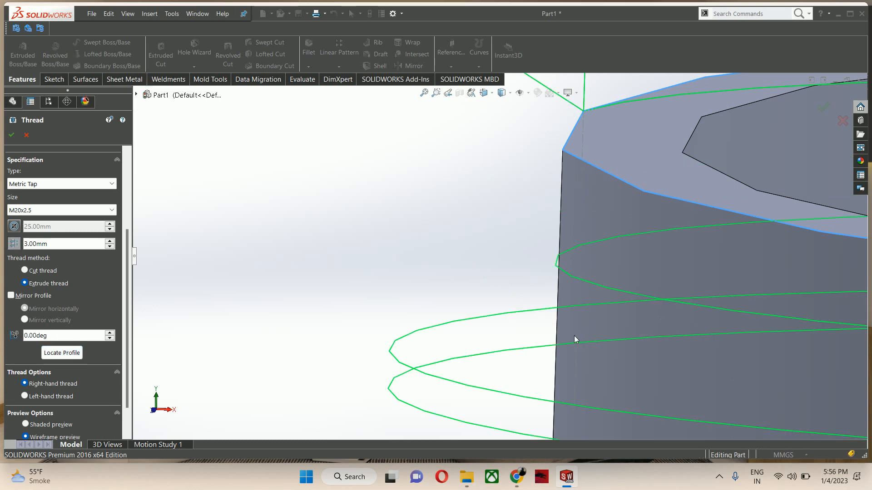
pyautogui.scroll(1, 568, 309)
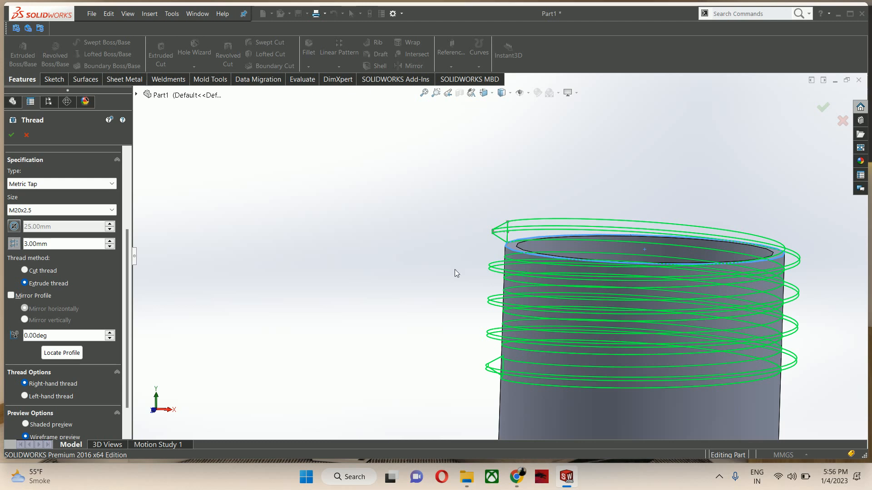
# Step: Relocate the thread profile by its upper inner corner on the neck's top edge and create the extruded thread
pyautogui.click(59, 353)
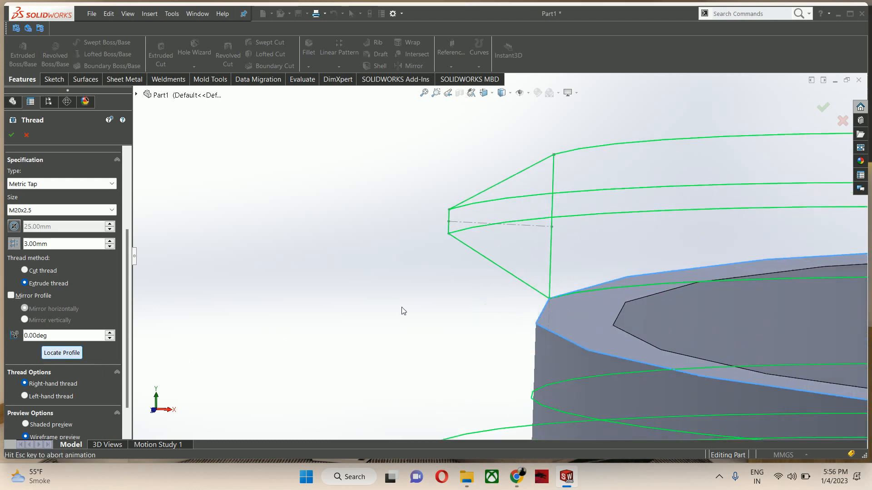
pyautogui.click(584, 111)
pyautogui.scroll(6, 586, 309)
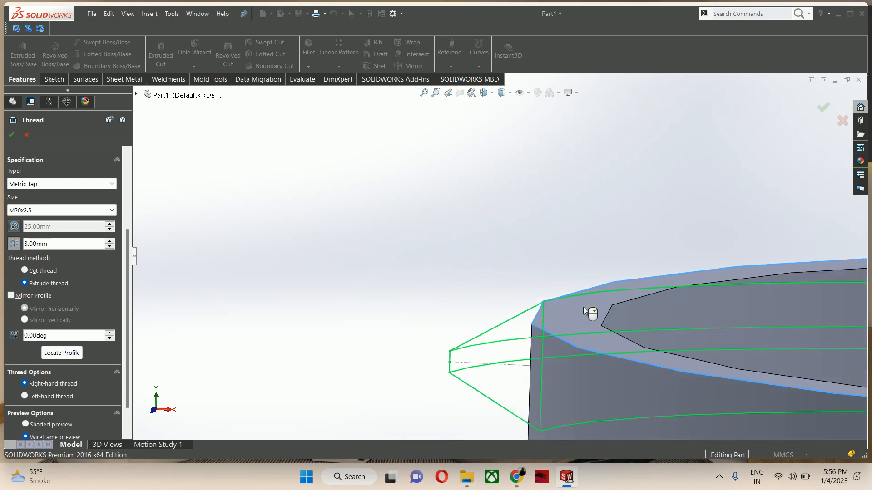
pyautogui.click(822, 108)
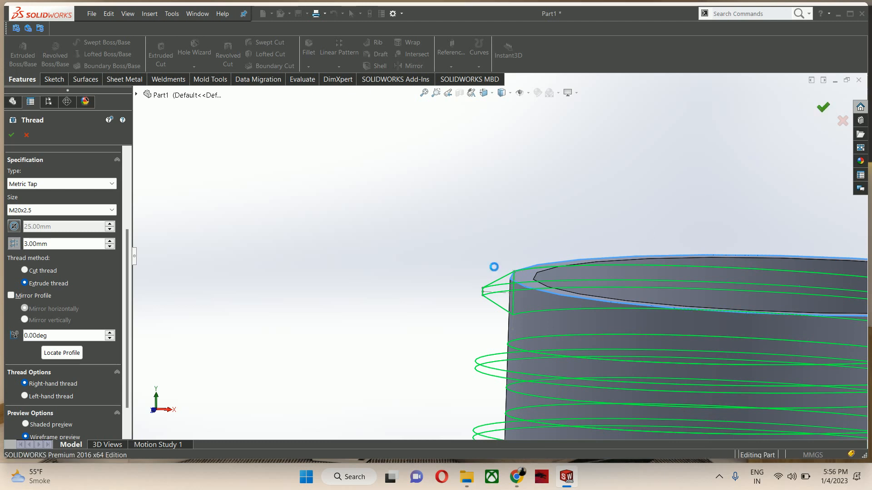
pyautogui.press('Return')
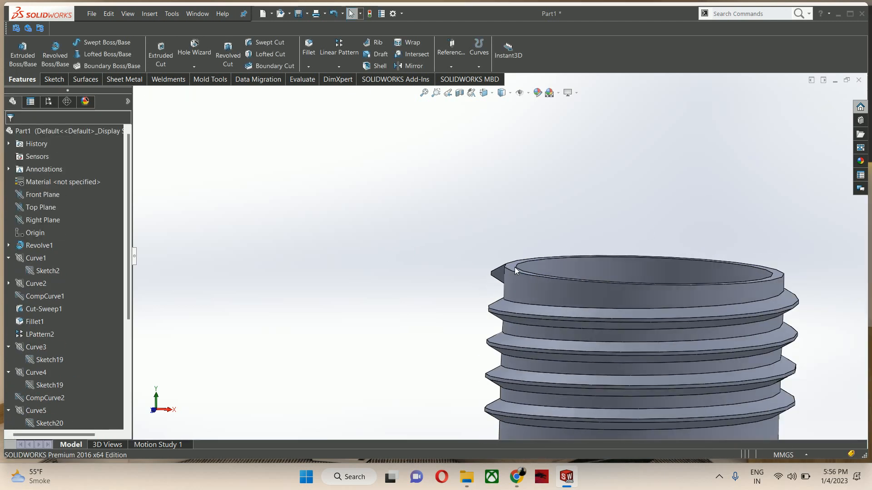
# Step: Start a fillet with a 2.5 mm radius on the short outer edge at the neck thread's upper end
pyautogui.scroll(5, 514, 267)
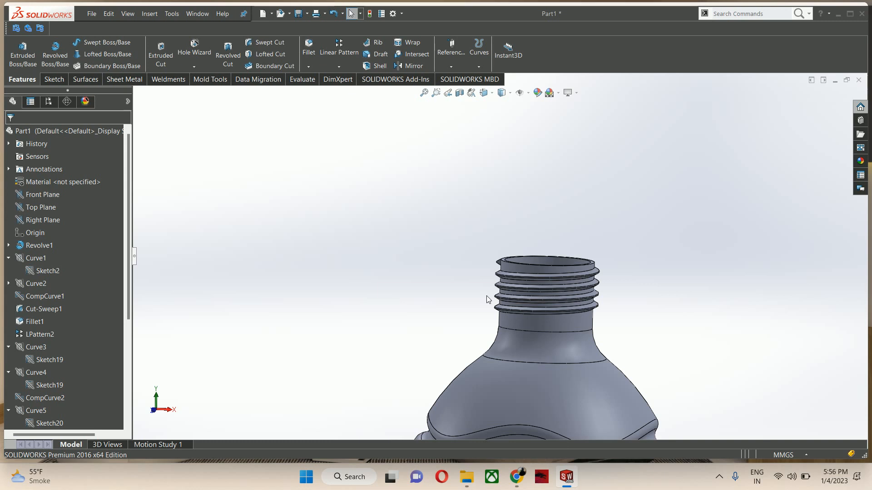
pyautogui.scroll(-5, 424, 263)
pyautogui.moveTo(424, 262); pyautogui.dragTo(500, 292, button='middle')
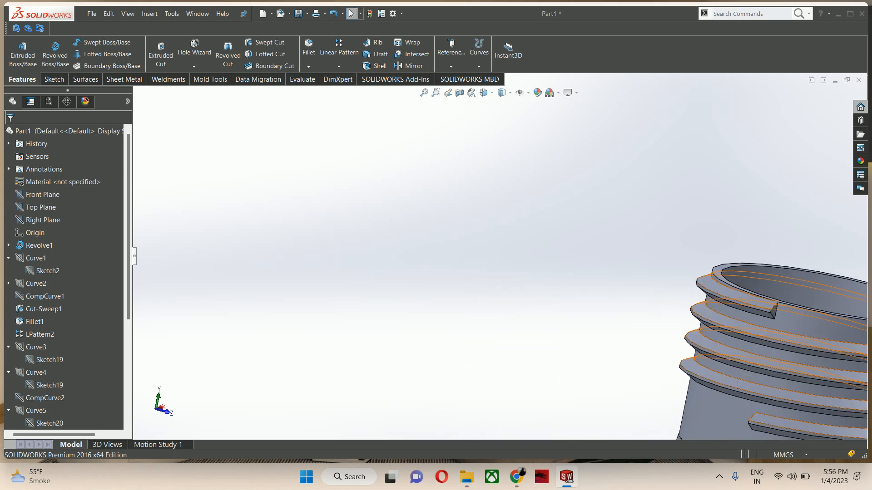
pyautogui.scroll(-8, 756, 303)
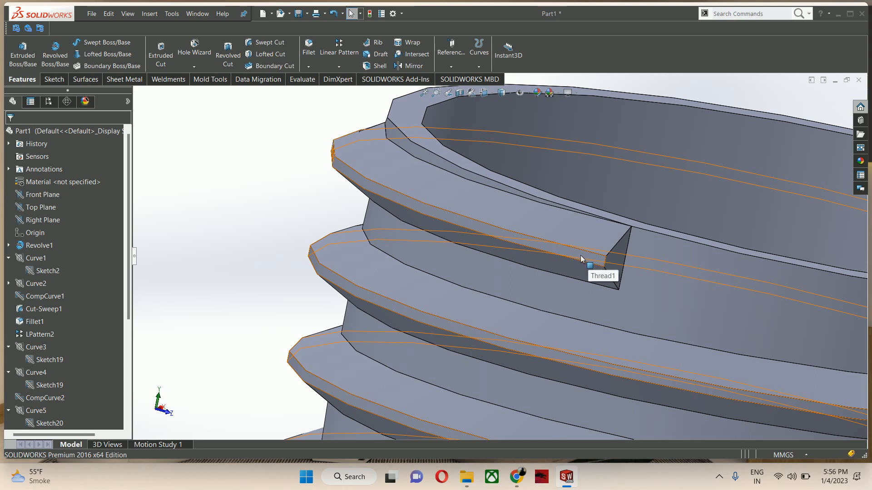
pyautogui.click(309, 50)
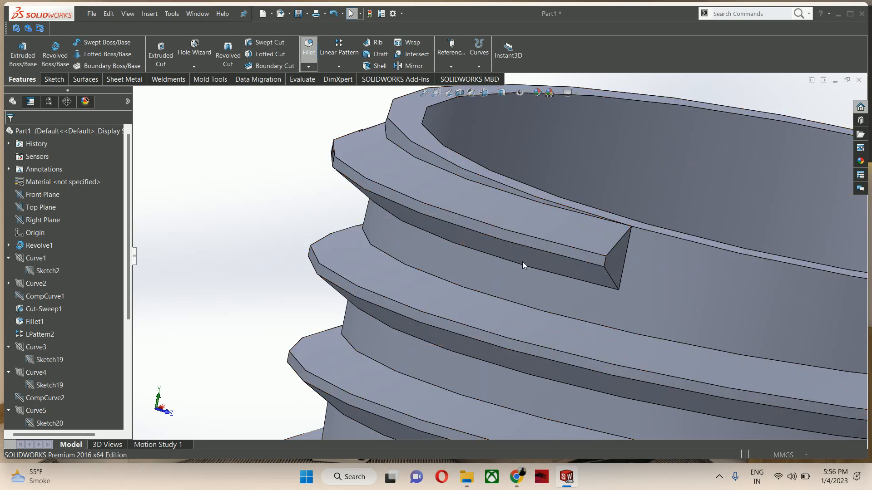
pyautogui.click(608, 272)
pyautogui.moveTo(576, 293); pyautogui.dragTo(563, 254, button='middle')
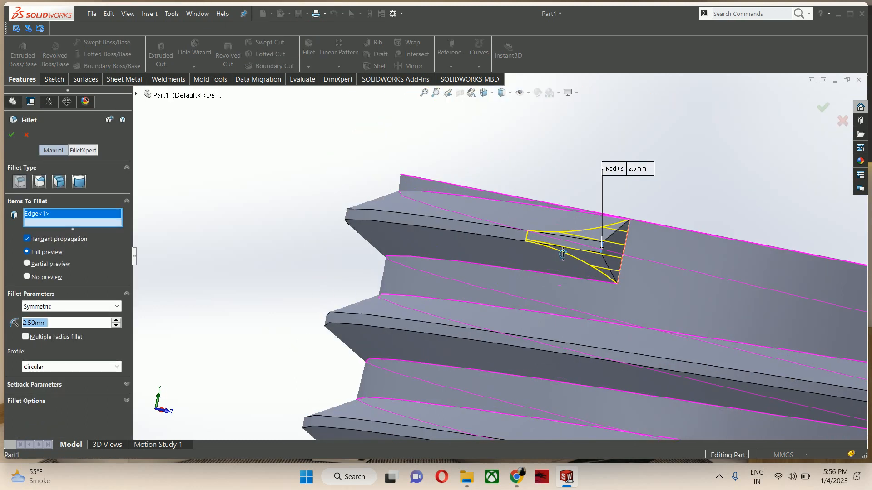
# Step: Add the matching short outer edge at the thread's lower end and create the 2.5 mm fillet on both ends
pyautogui.scroll(10, 563, 254)
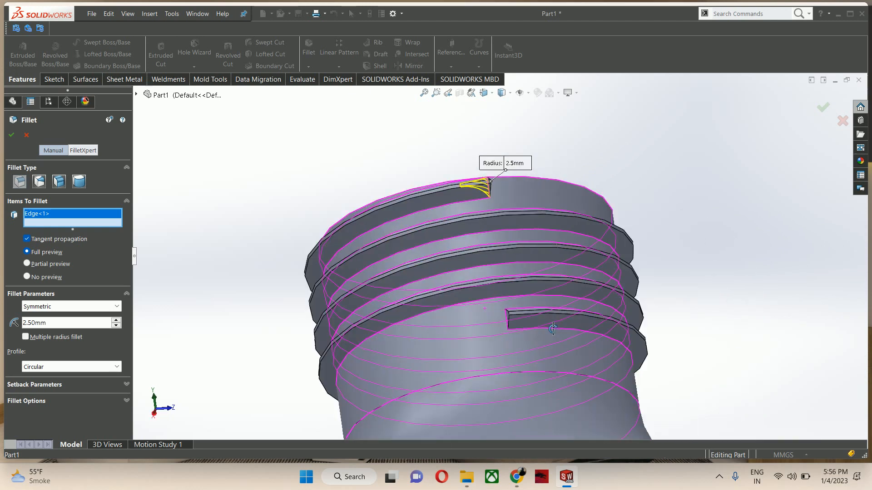
pyautogui.scroll(-10, 552, 329)
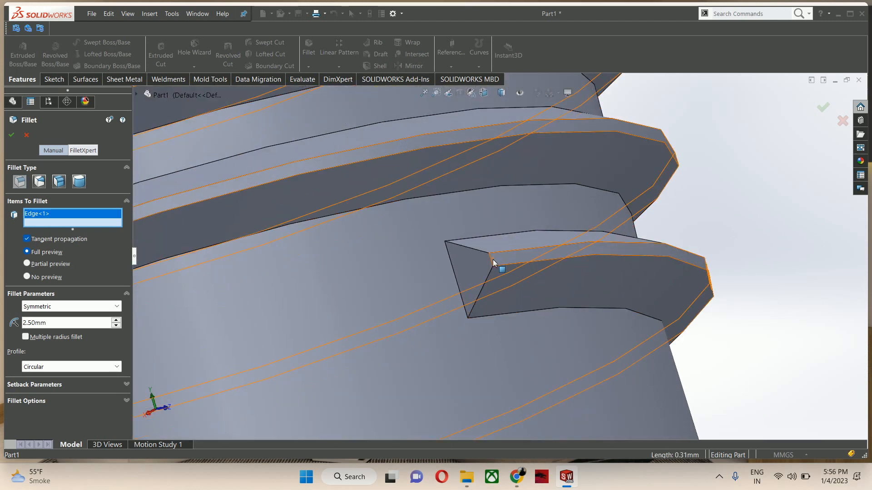
pyautogui.click(500, 266)
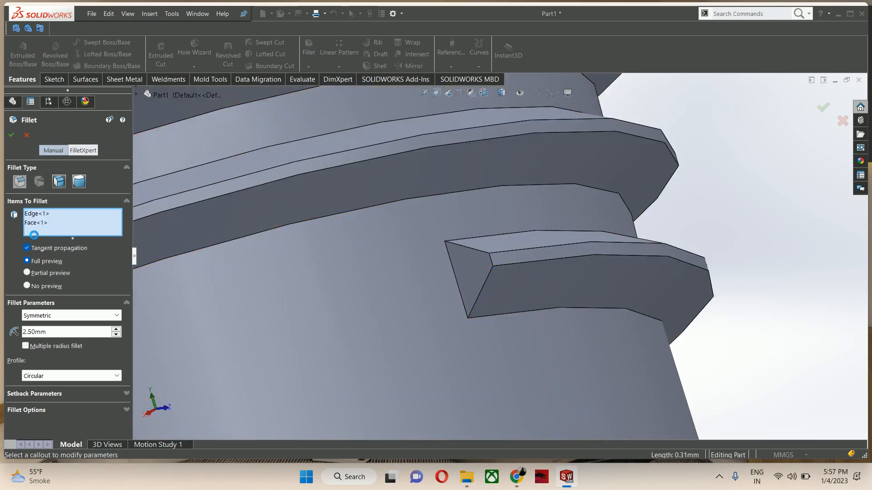
pyautogui.click(31, 223)
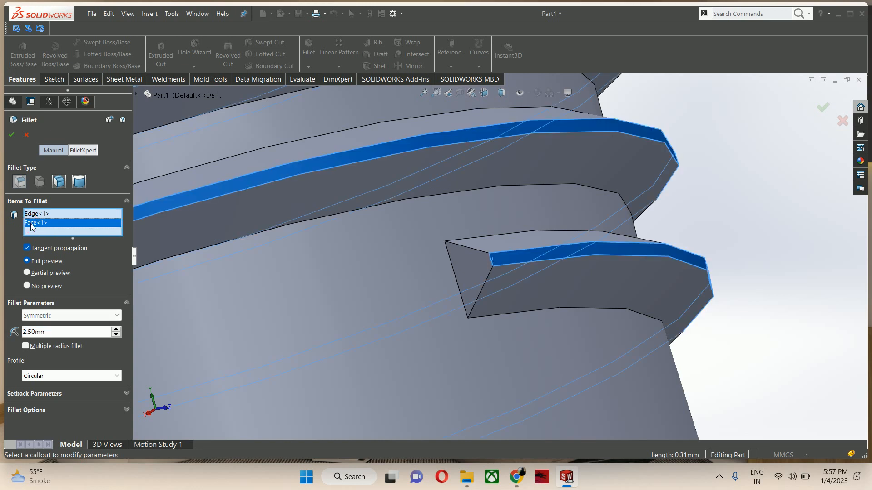
pyautogui.rightClick(31, 225)
pyautogui.click(43, 241)
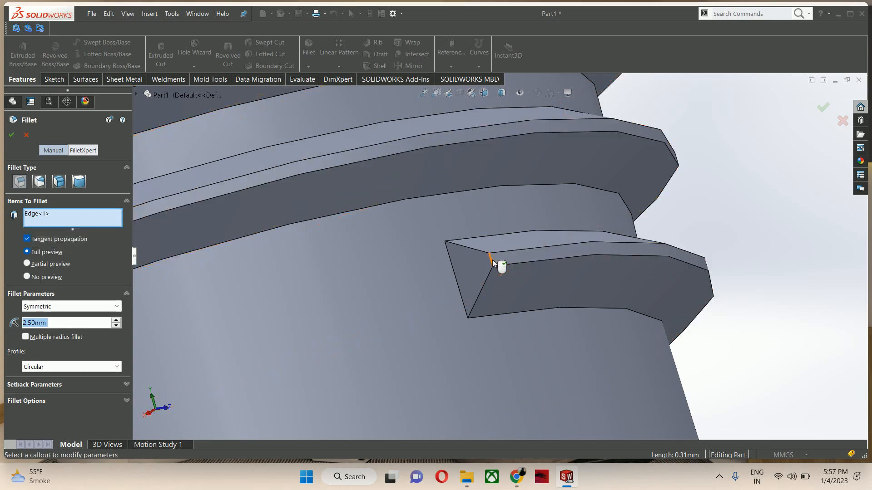
pyautogui.click(492, 261)
pyautogui.scroll(3, 487, 272)
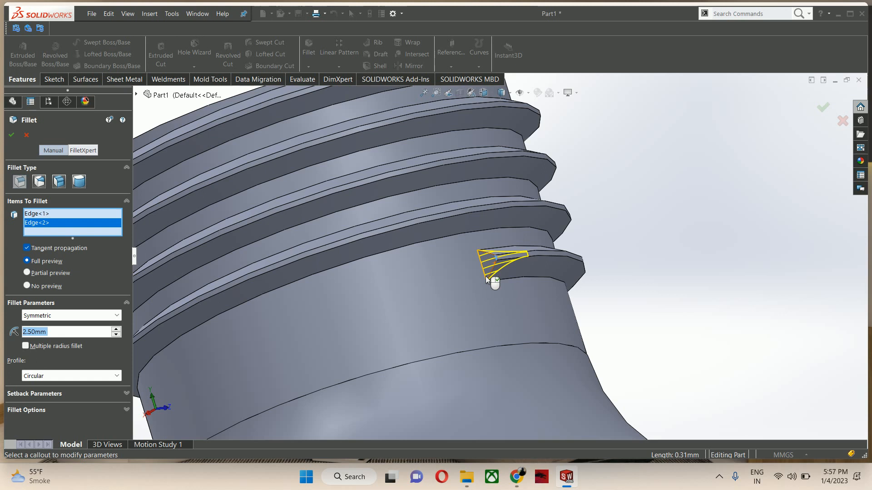
pyautogui.click(10, 138)
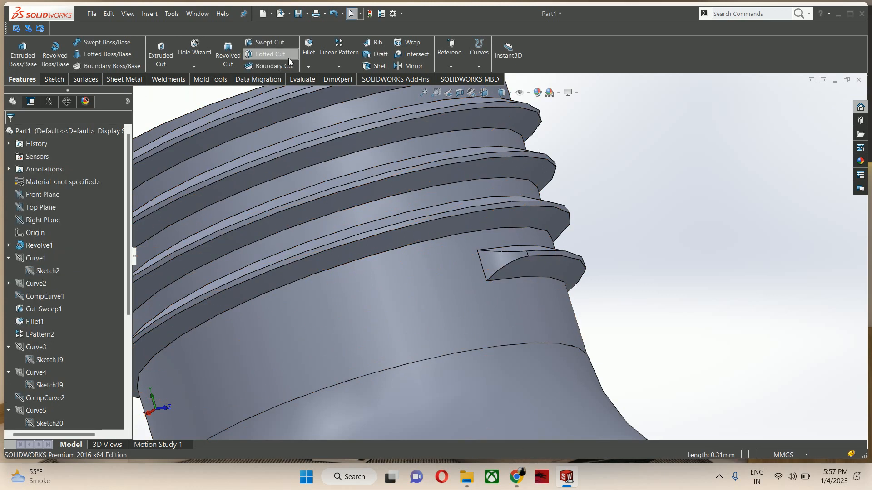
pyautogui.click(309, 50)
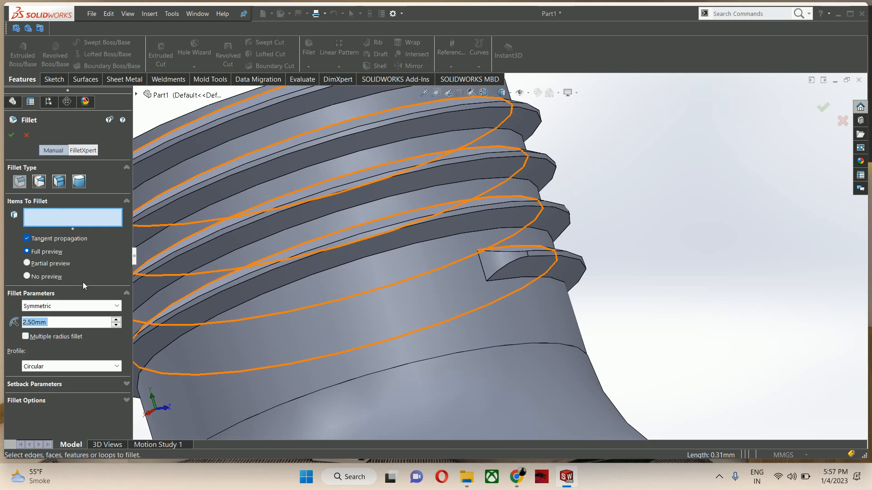
pyautogui.write('1')
pyautogui.press('Return')
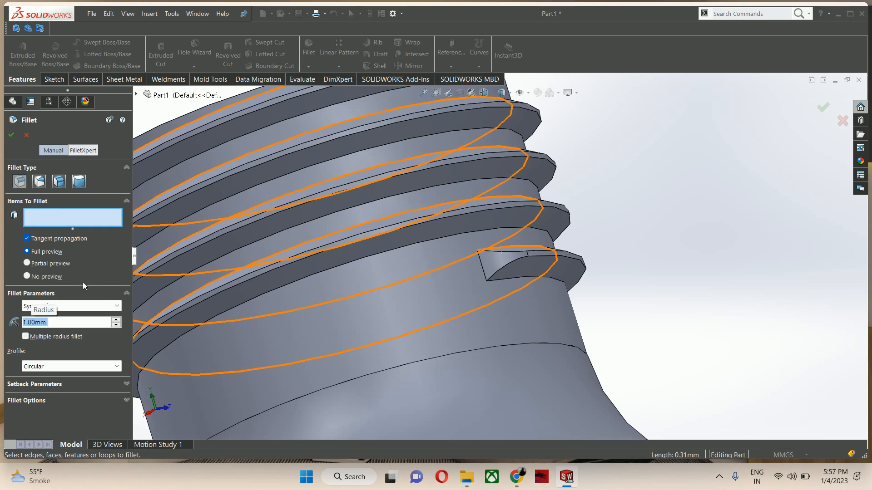
pyautogui.click(297, 280)
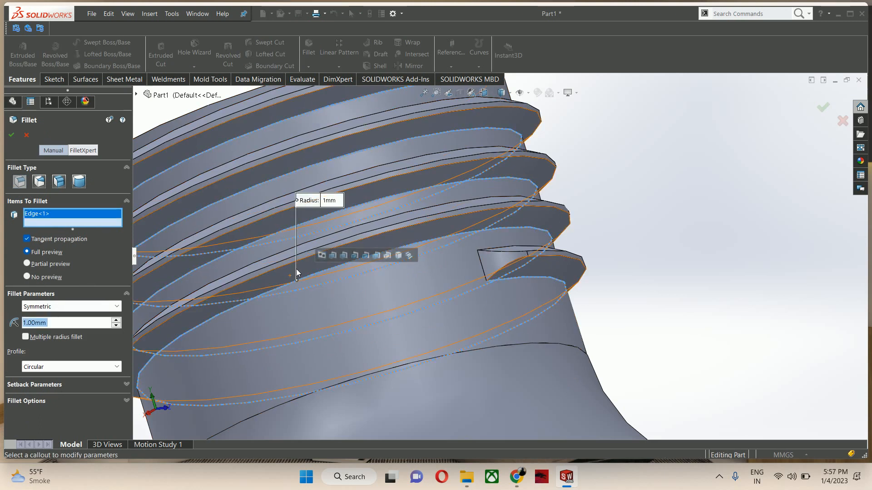
pyautogui.moveTo(403, 211); pyautogui.dragTo(454, 291, button='middle')
pyautogui.click(310, 290)
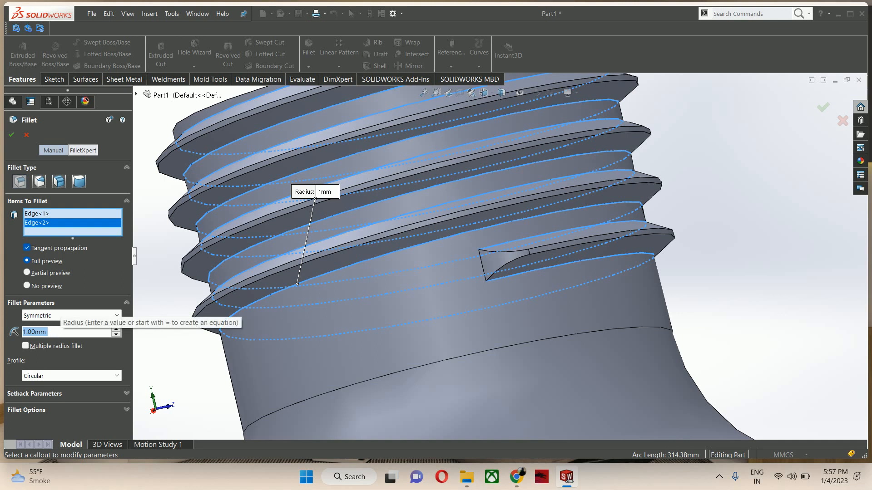
pyautogui.write('0.50mm')
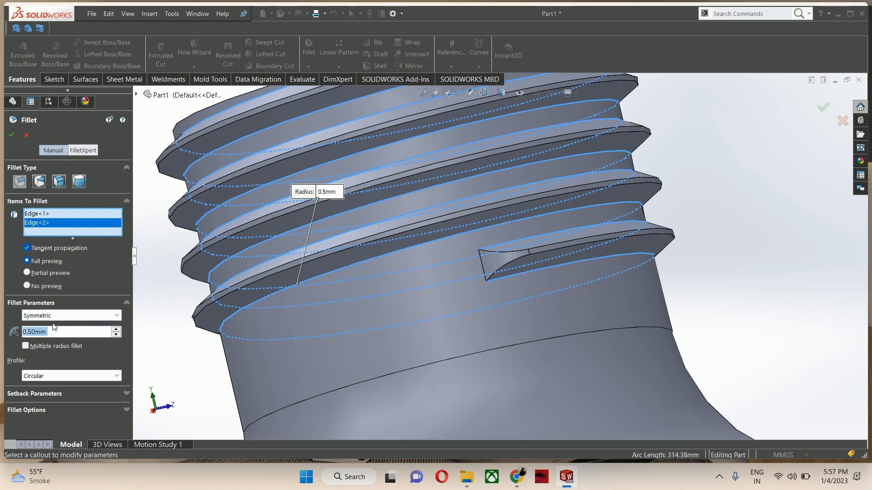
pyautogui.write('2.00mm')
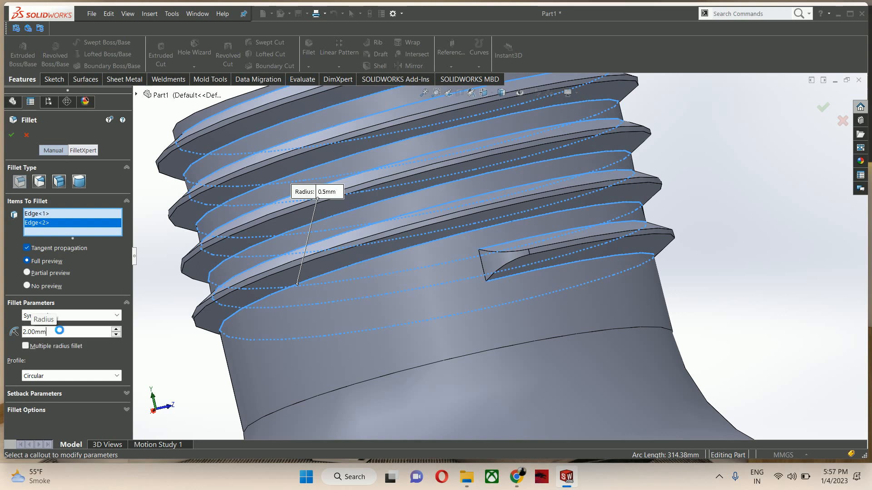
pyautogui.press('Return')
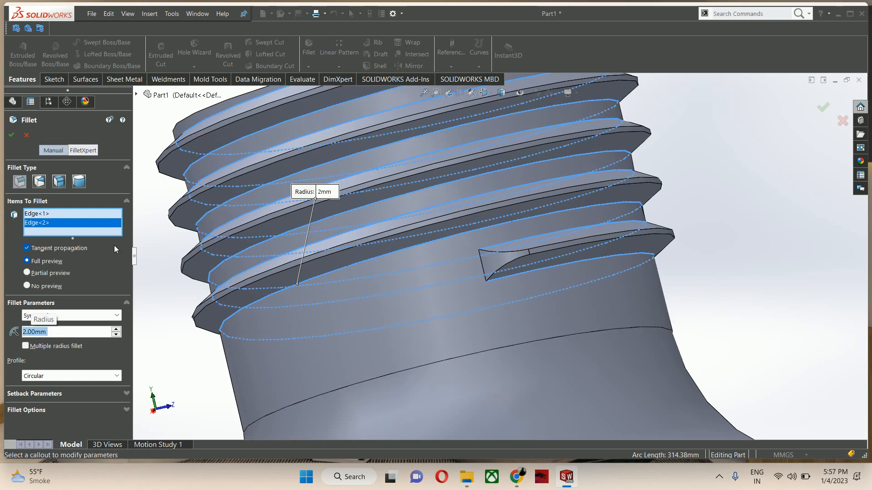
pyautogui.click(25, 136)
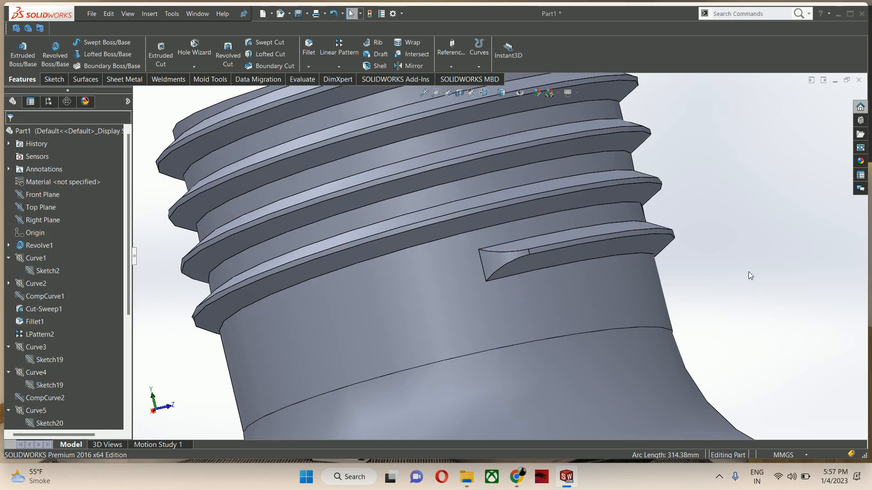
# Step: Examine the neck thread and its filleted ends from several angles
pyautogui.scroll(5, 722, 276)
pyautogui.scroll(3, 667, 271)
pyautogui.moveTo(609, 172); pyautogui.dragTo(574, 183, button='middle')
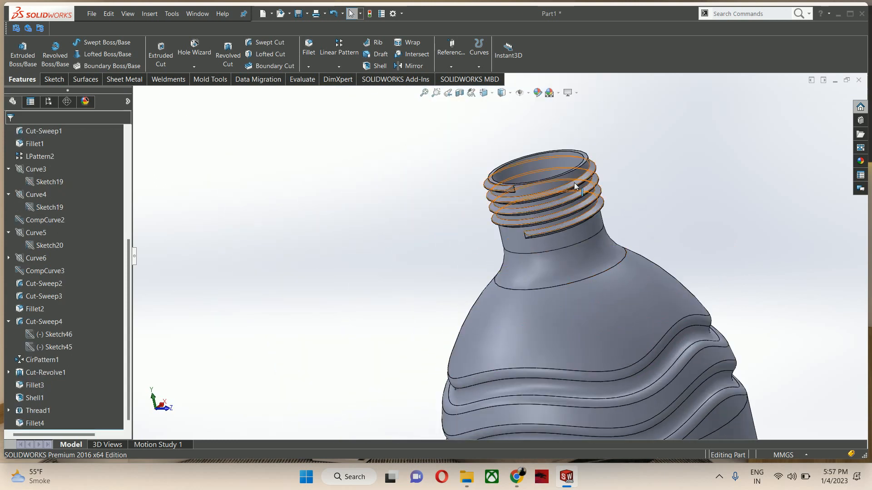
pyautogui.scroll(-3, 572, 184)
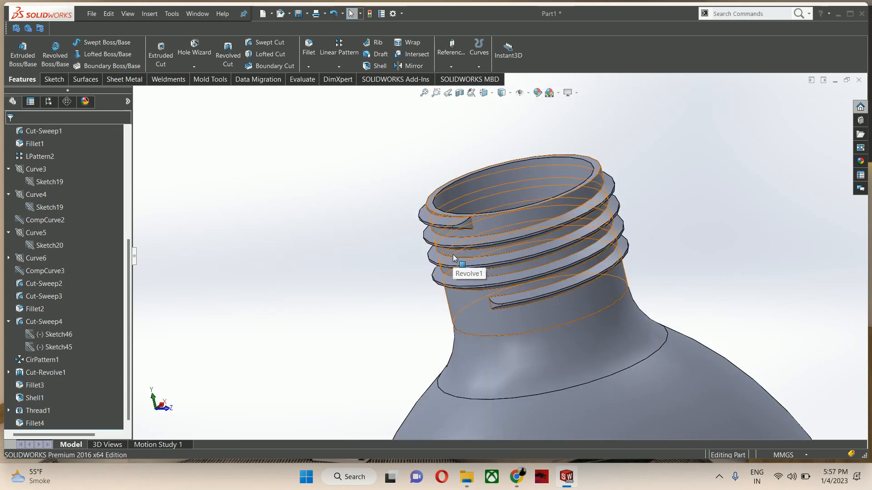
pyautogui.moveTo(453, 255); pyautogui.dragTo(502, 282, button='middle')
pyautogui.scroll(3, 503, 282)
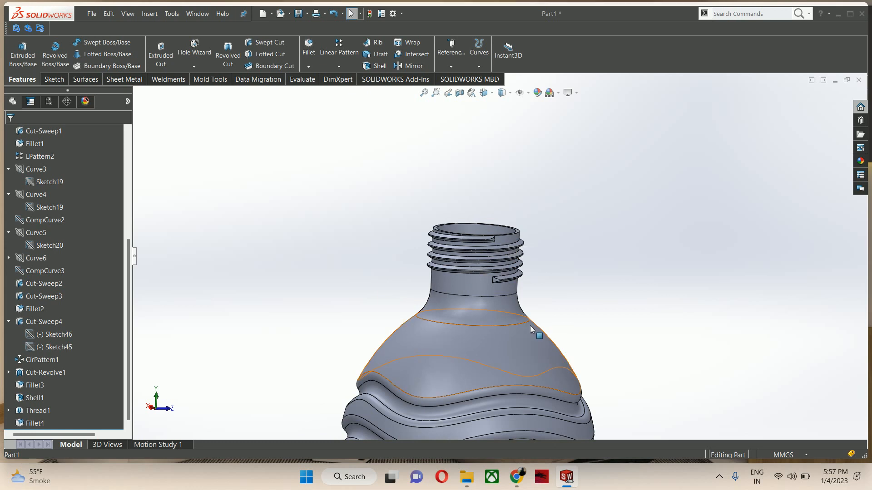
pyautogui.moveTo(545, 353); pyautogui.dragTo(522, 333, button='middle')
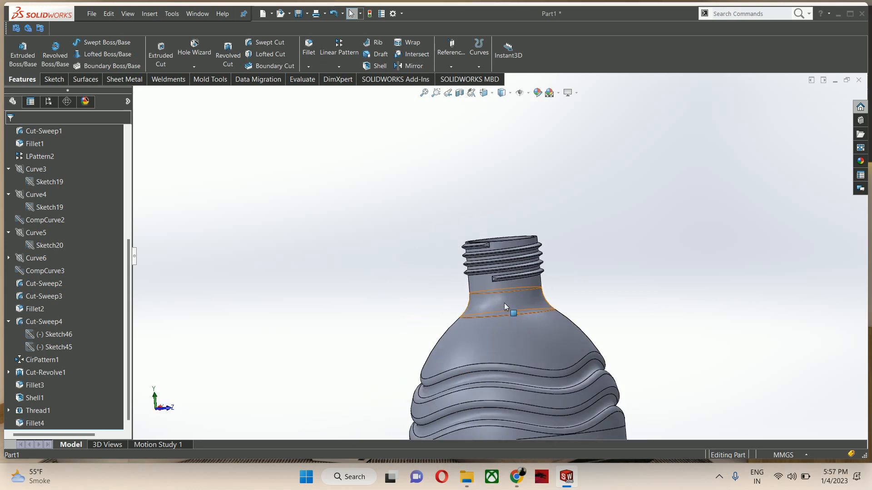
pyautogui.scroll(-3, 497, 287)
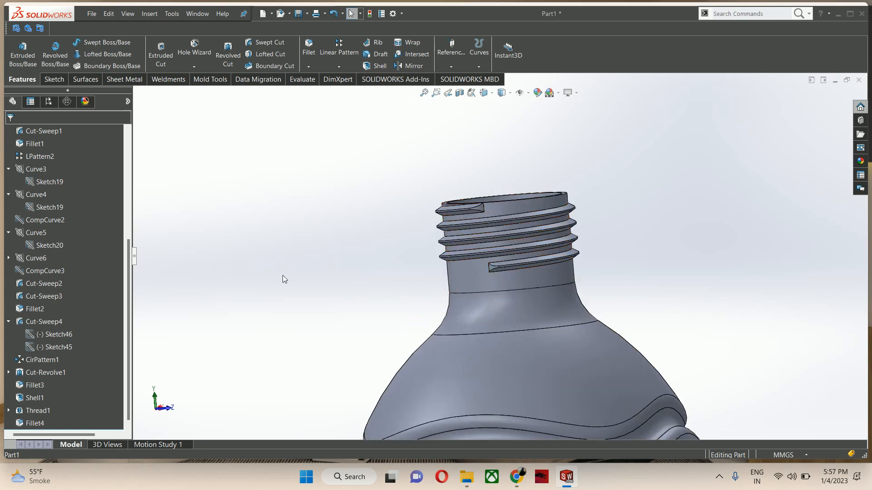
# Step: On the Front Plane, sketch a three-point spline projecting about 5 mm outward from the neck's left edge, just below the thread
pyautogui.scroll(5, 34, 183)
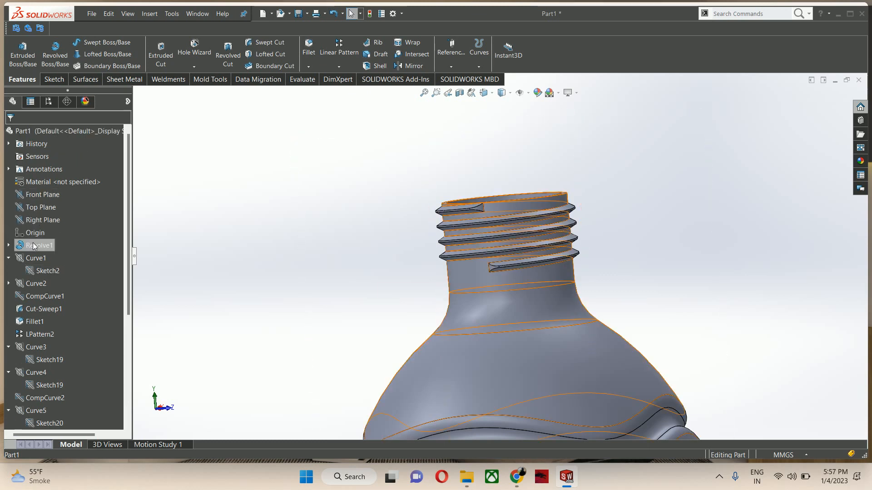
pyautogui.click(40, 195)
pyautogui.click(45, 177)
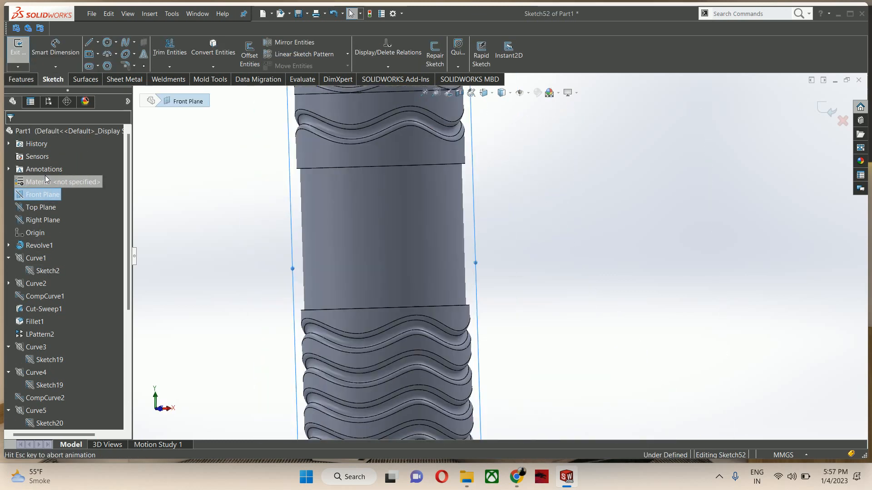
pyautogui.scroll(-3, 489, 128)
pyautogui.scroll(-4, 489, 128)
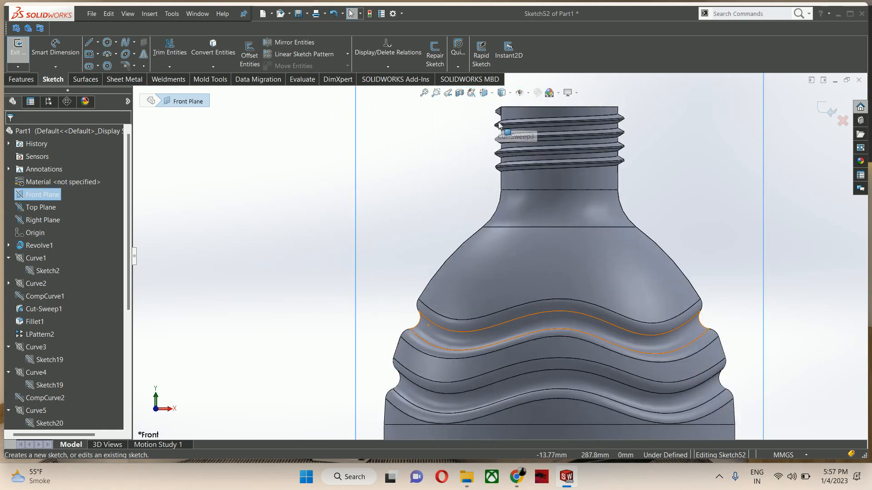
pyautogui.click(134, 42)
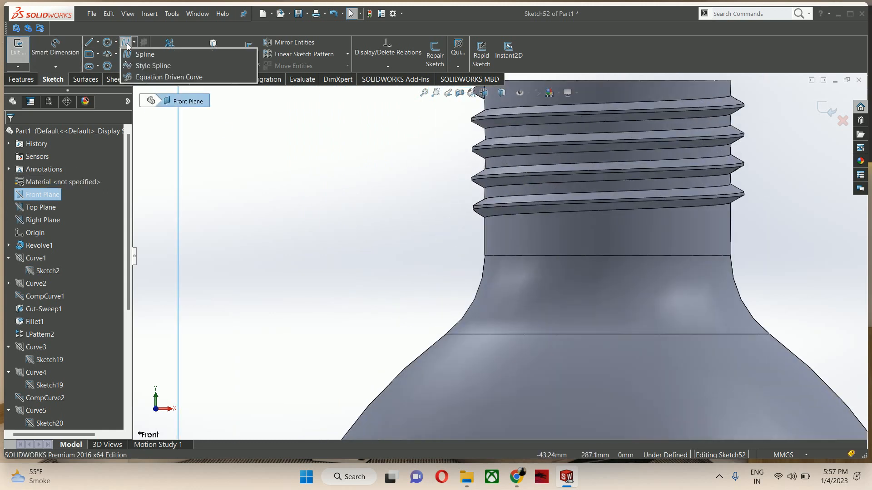
pyautogui.click(138, 50)
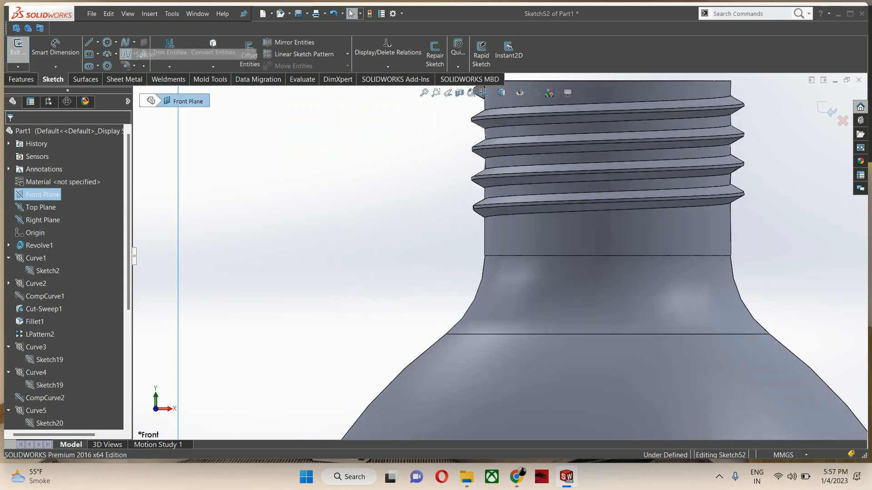
pyautogui.click(486, 225)
pyautogui.click(436, 235)
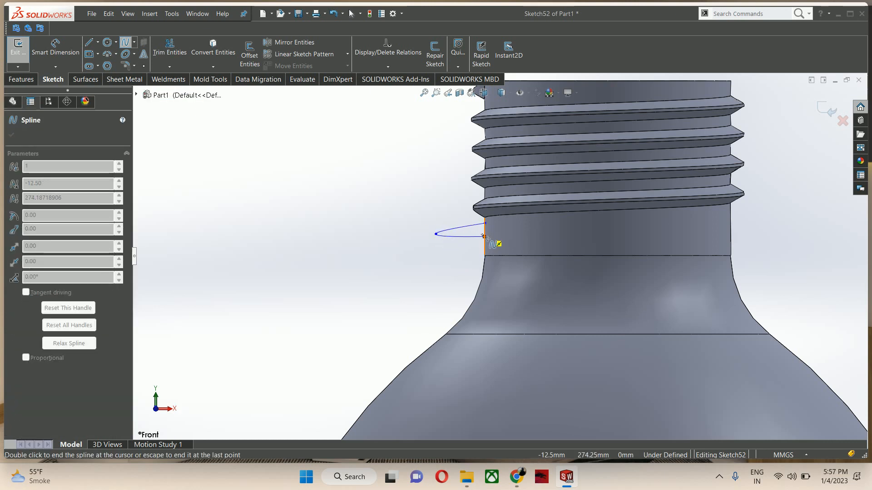
pyautogui.press('Escape')
pyautogui.press('Escape')
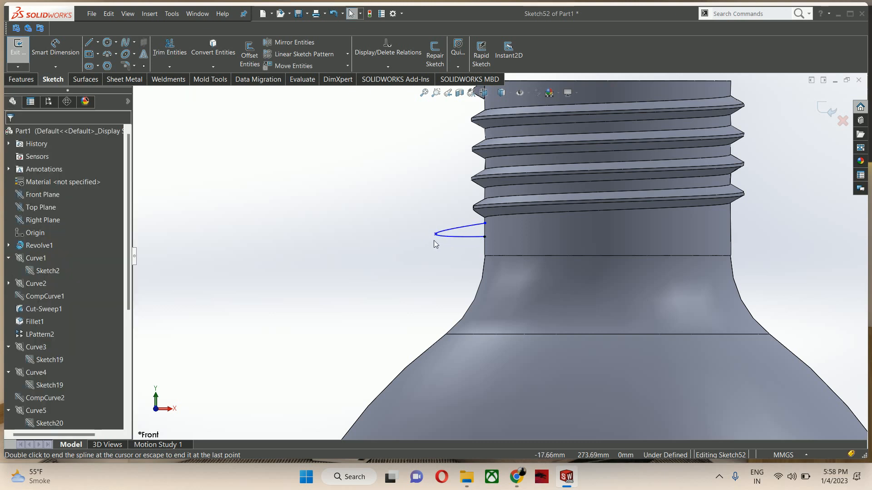
# Step: Reshape the collar spline by pulling its outer tip closer to the neck and flattening the tangents at both neck ends
pyautogui.moveTo(436, 235); pyautogui.dragTo(435, 246)
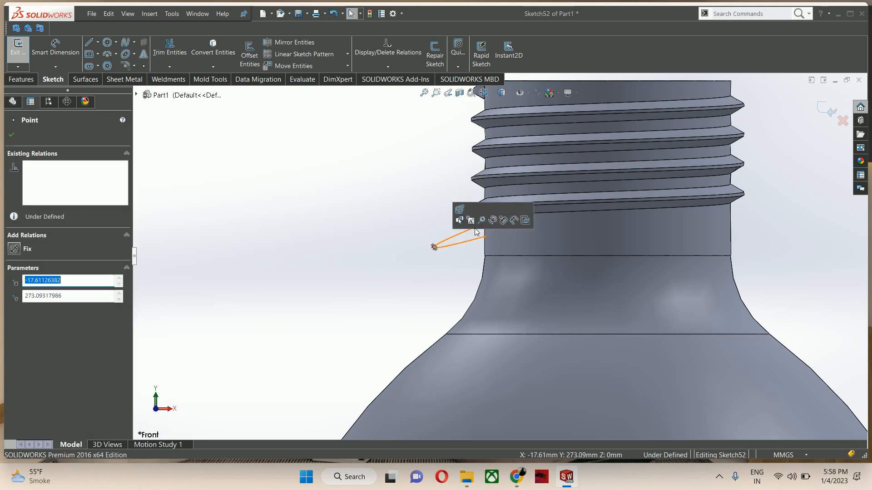
pyautogui.scroll(-5, 435, 249)
pyautogui.moveTo(349, 310); pyautogui.dragTo(347, 293)
pyautogui.click(457, 246)
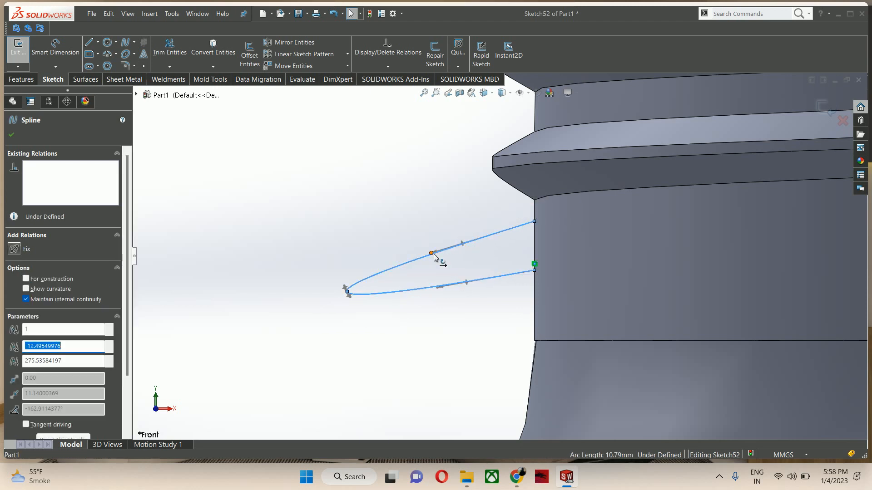
pyautogui.moveTo(434, 251); pyautogui.dragTo(429, 228)
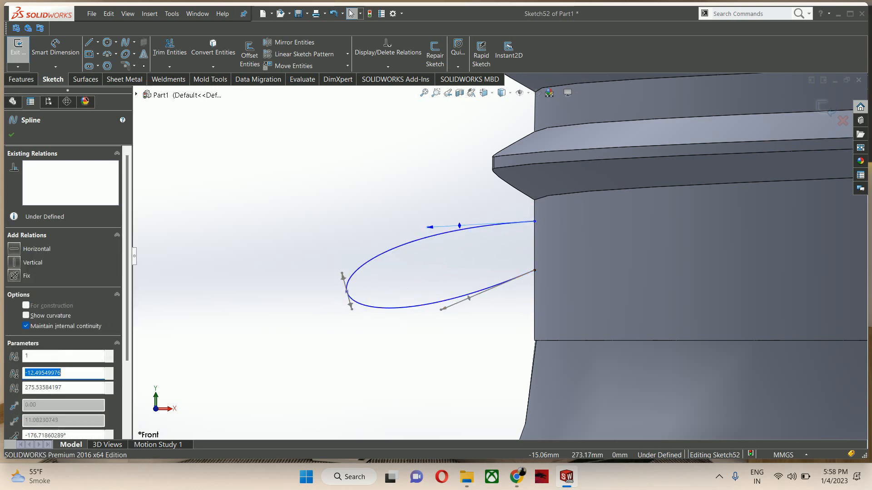
pyautogui.moveTo(443, 308); pyautogui.dragTo(432, 281)
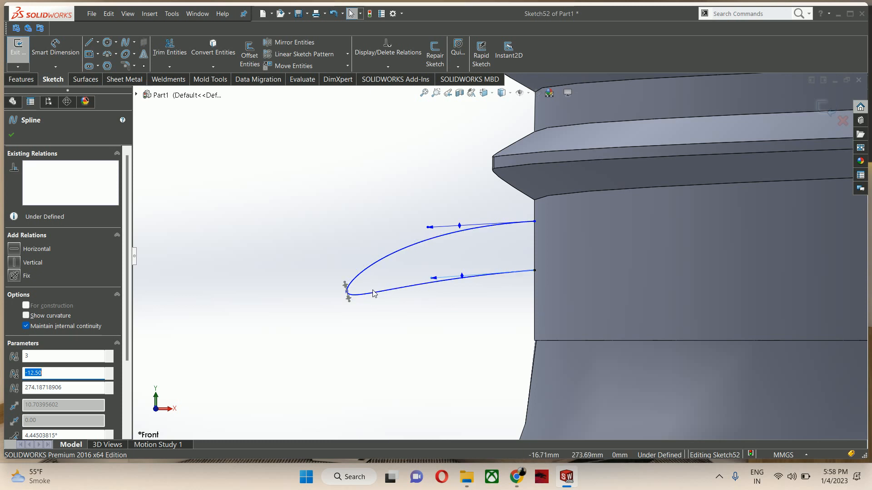
pyautogui.moveTo(347, 293); pyautogui.dragTo(383, 280)
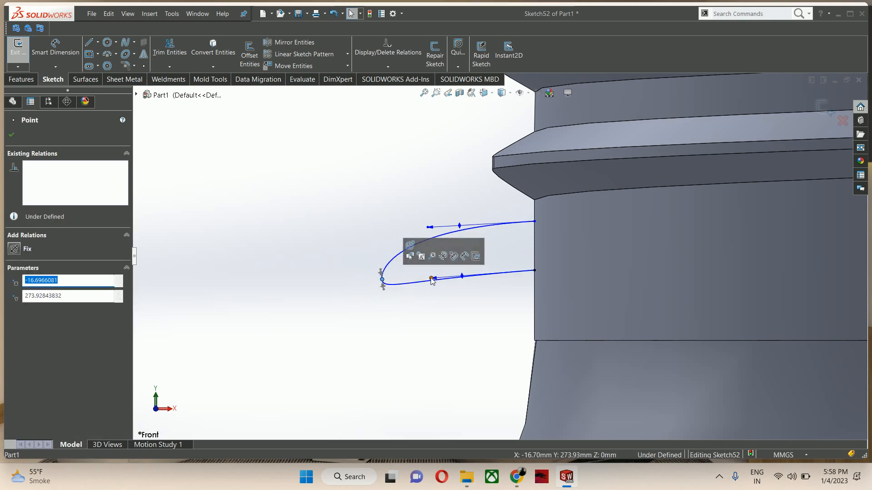
pyautogui.click(458, 280)
pyautogui.click(368, 246)
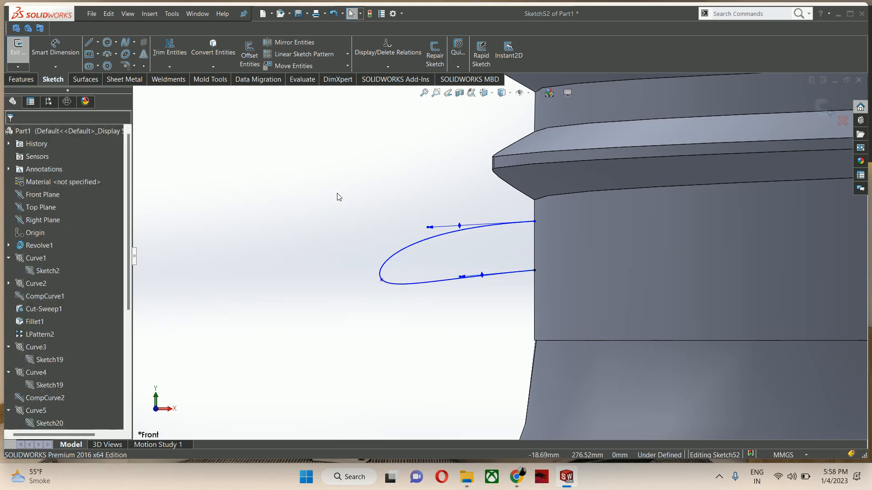
# Step: Close the collar profile with a line along the neck's edge between the spline's end points and make it vertical
pyautogui.click(89, 43)
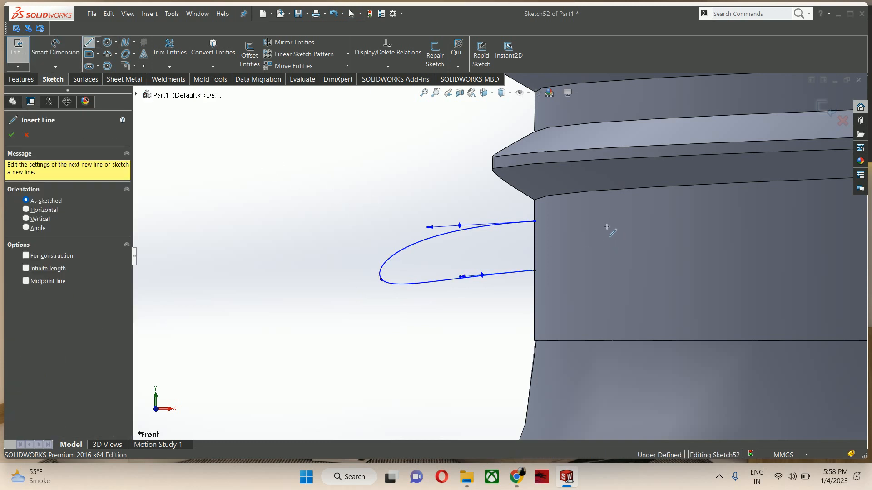
pyautogui.click(535, 271)
pyautogui.click(534, 222)
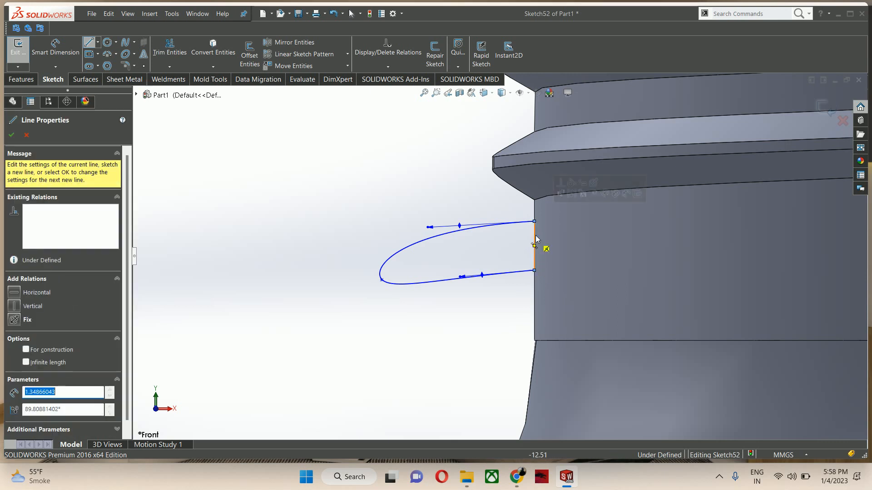
pyautogui.press('Escape')
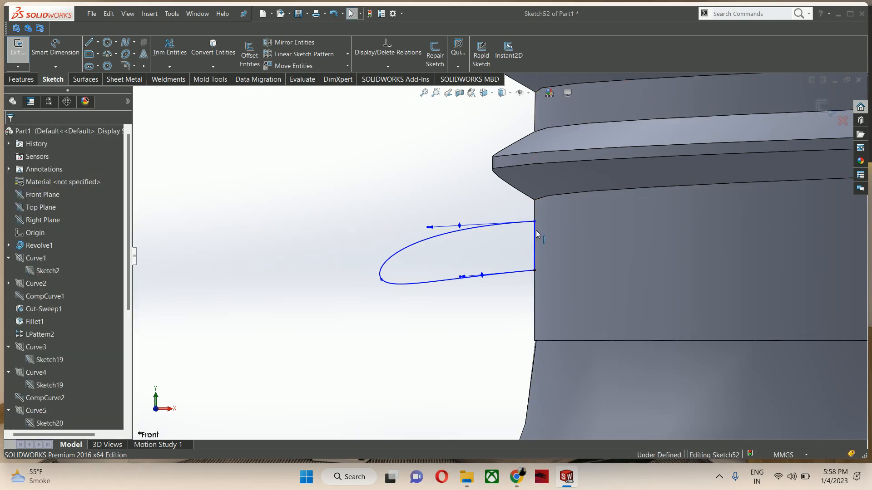
pyautogui.click(536, 234)
pyautogui.click(570, 193)
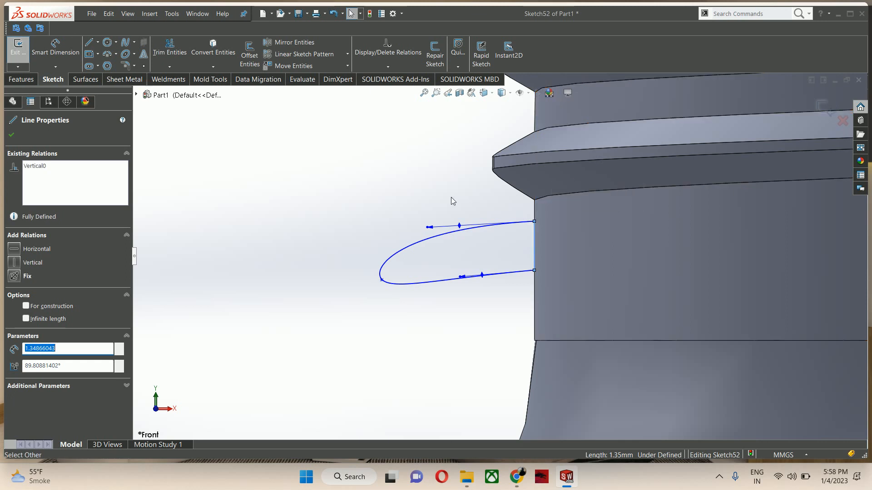
pyautogui.click(451, 200)
# Step: Draw a vertical centerline about 22 mm long downward from the midpoint of the neck's top edge
pyautogui.scroll(5, 539, 264)
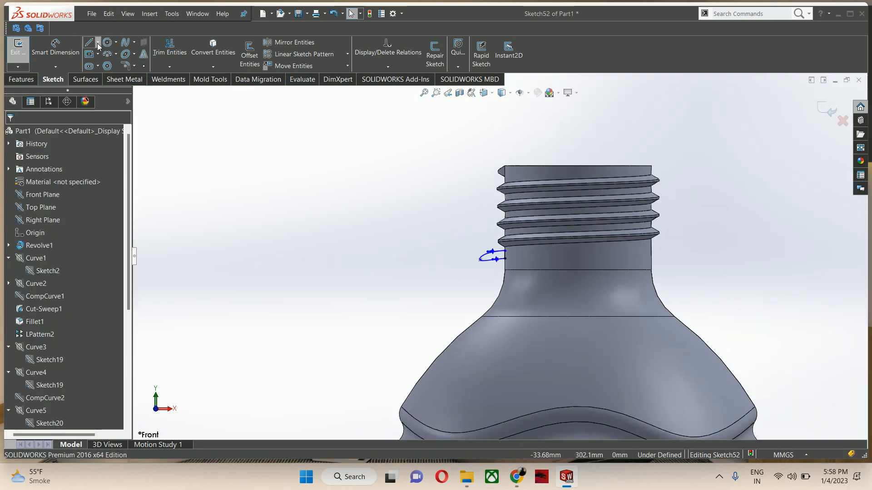
pyautogui.click(98, 42)
pyautogui.click(114, 65)
pyautogui.press('Escape')
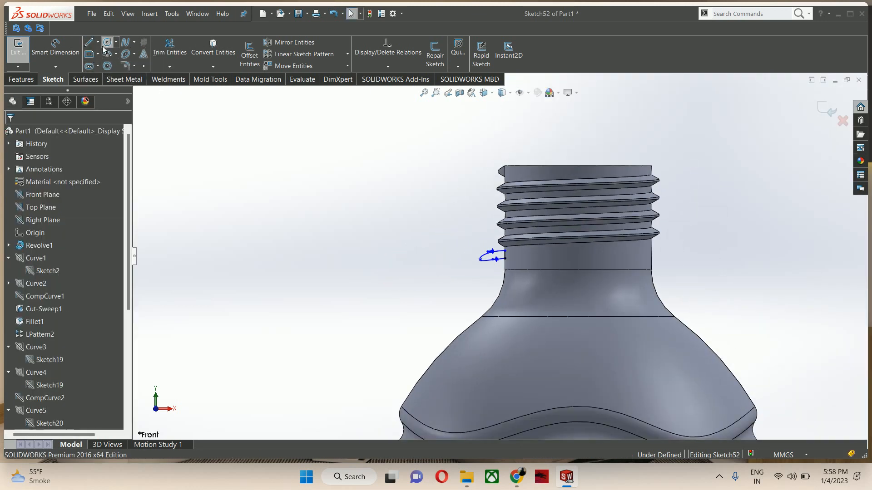
pyautogui.click(99, 42)
pyautogui.click(104, 65)
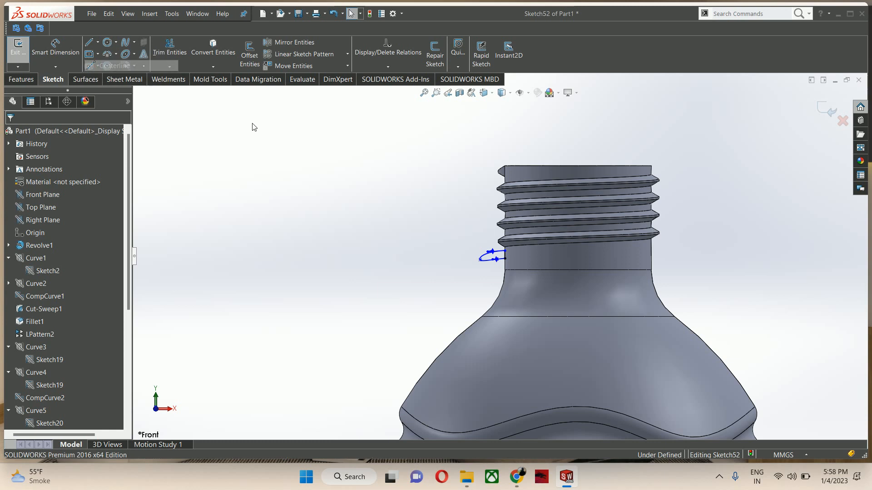
pyautogui.click(578, 166)
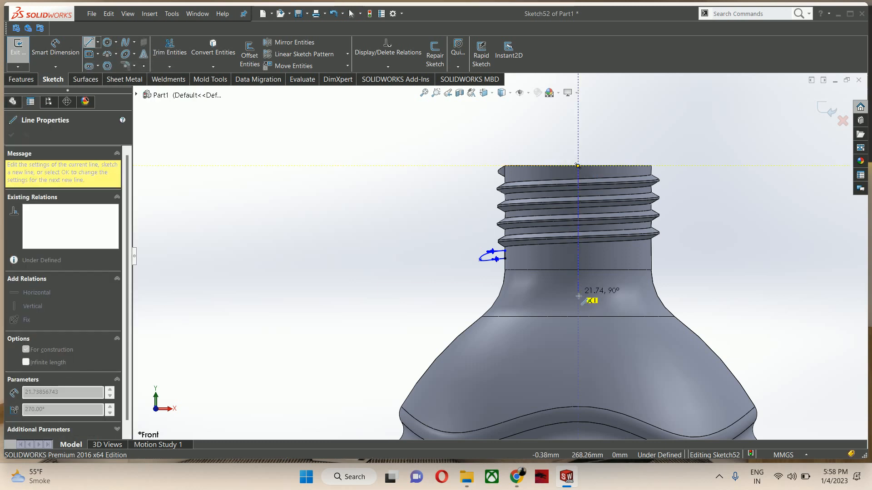
pyautogui.click(578, 293)
pyautogui.press('Escape')
# Step: Finish the sketch and revolve the profile 360° about the centerline, merged with the bottle, to form the neck collar
pyautogui.click(824, 109)
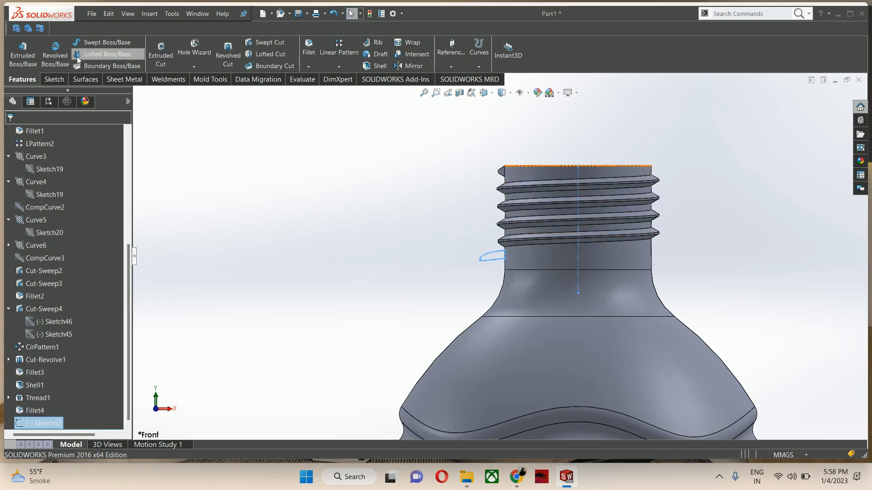
pyautogui.click(59, 64)
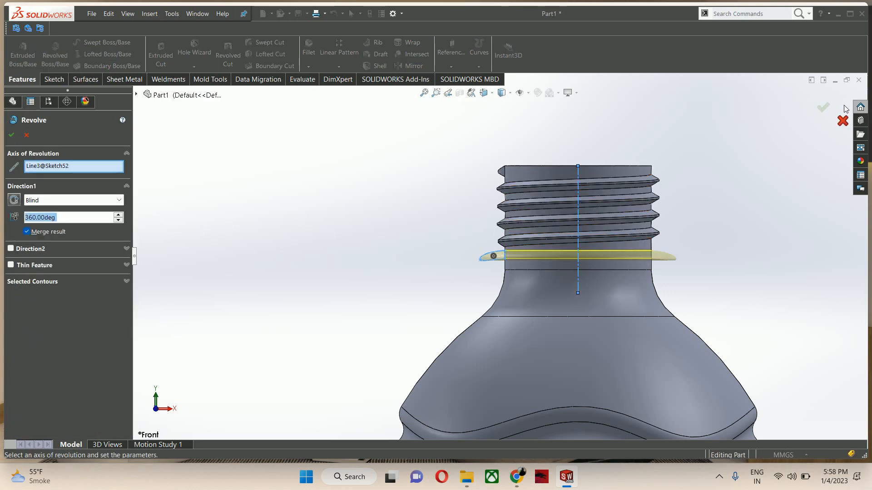
pyautogui.click(822, 107)
pyautogui.press('f')
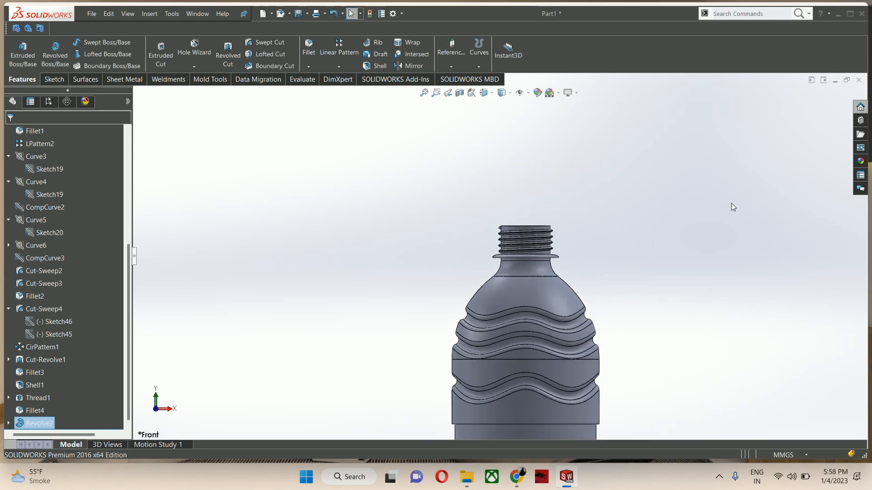
pyautogui.moveTo(644, 238); pyautogui.dragTo(566, 267, button='middle')
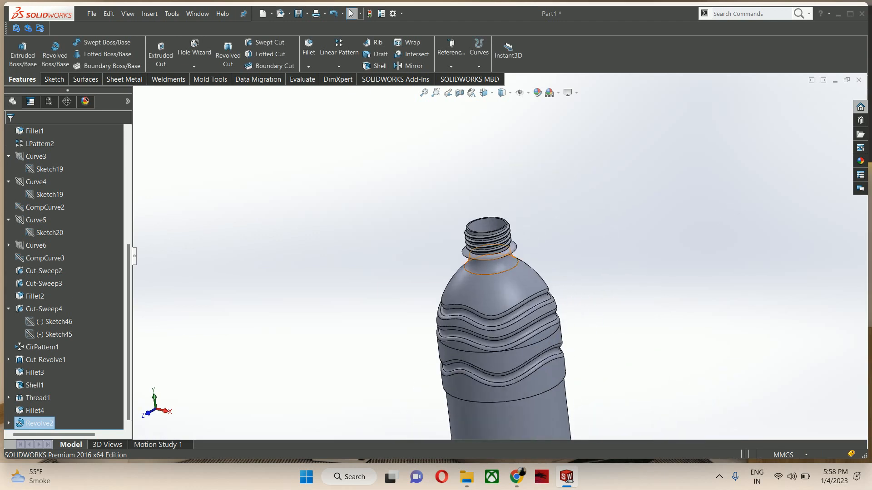
# Step: Reopen the collar's sketch, raise the profile's upper corner along the neck edge and move its outer tip inward
pyautogui.click(479, 259)
pyautogui.rightClick(26, 424)
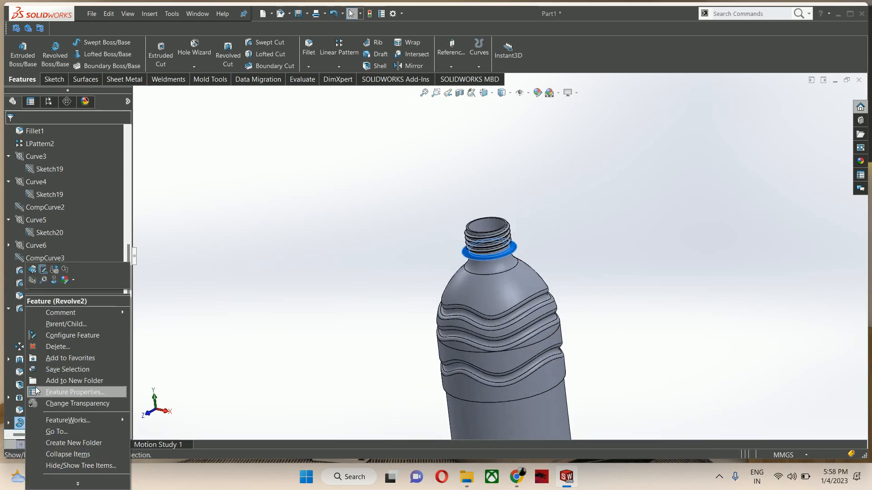
pyautogui.click(54, 277)
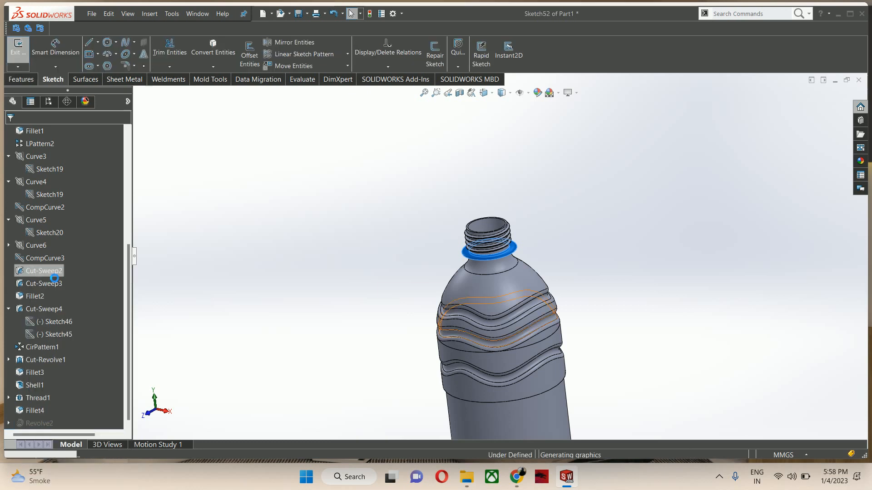
pyautogui.scroll(-5, 477, 187)
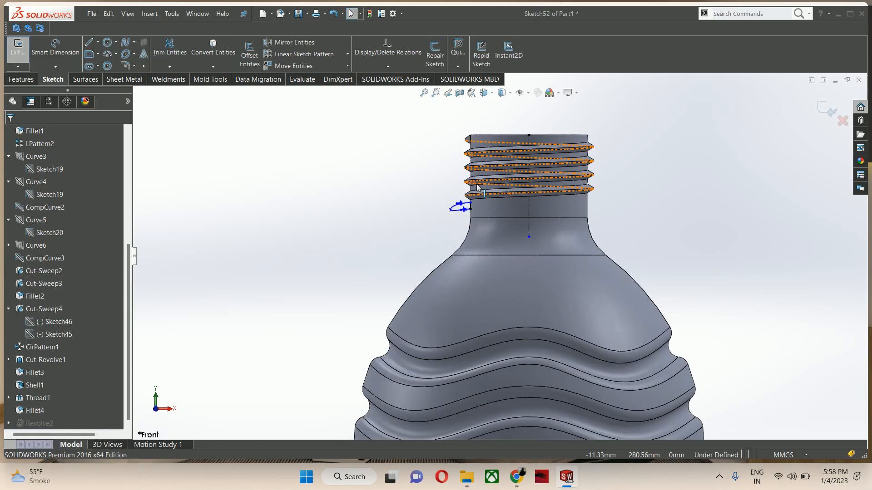
pyautogui.scroll(-5, 468, 200)
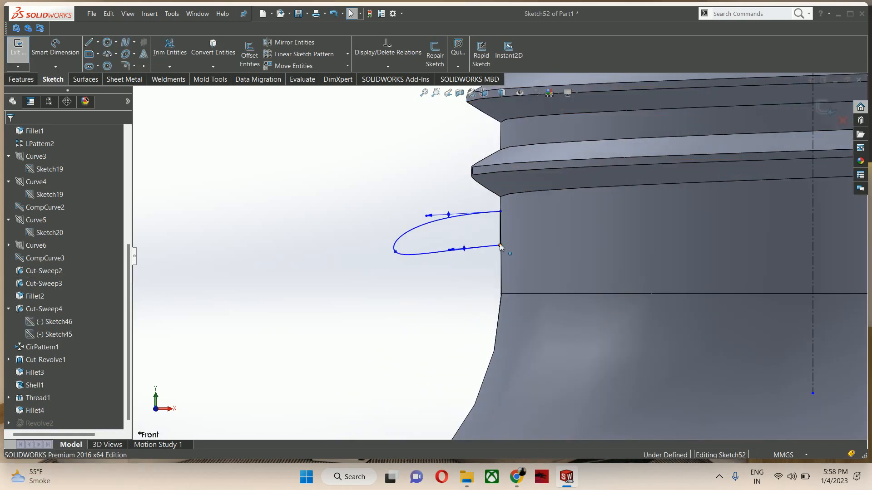
pyautogui.click(500, 246)
pyautogui.moveTo(501, 212); pyautogui.dragTo(500, 204)
pyautogui.moveTo(396, 252); pyautogui.dragTo(467, 245)
# Step: Shorten the spline's upper and lower tangent handles, pull the tip further inward and up, and rebuild the collar
pyautogui.click(454, 251)
pyautogui.moveTo(426, 208); pyautogui.dragTo(446, 210)
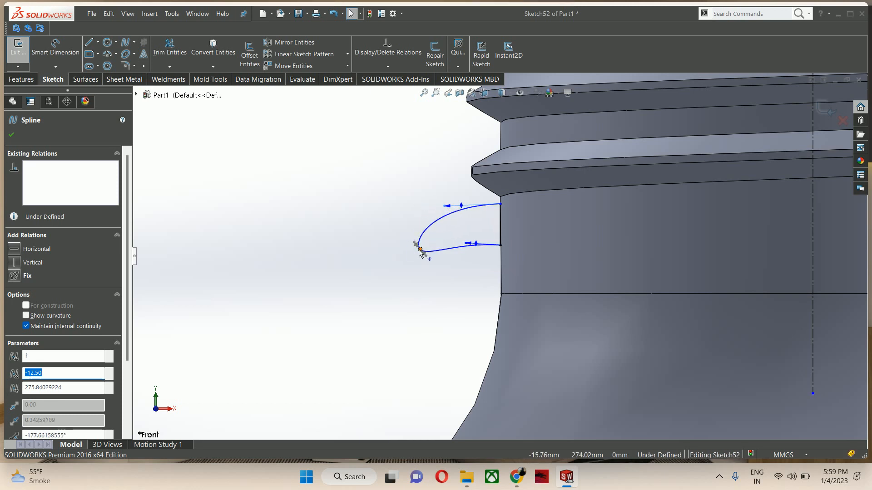
pyautogui.moveTo(420, 250); pyautogui.dragTo(432, 246)
pyautogui.press('Escape')
pyautogui.scroll(4, 471, 253)
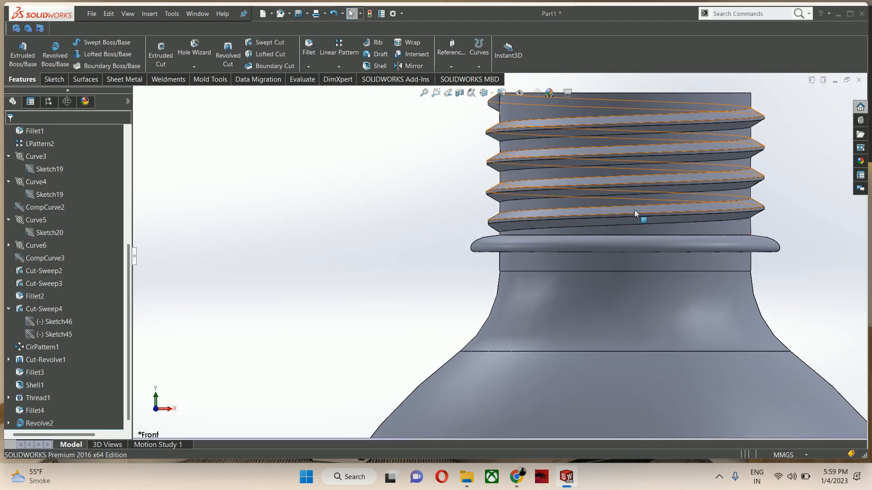
# Step: Examine the whole bottle with its revised collar from several angles
pyautogui.scroll(5, 590, 268)
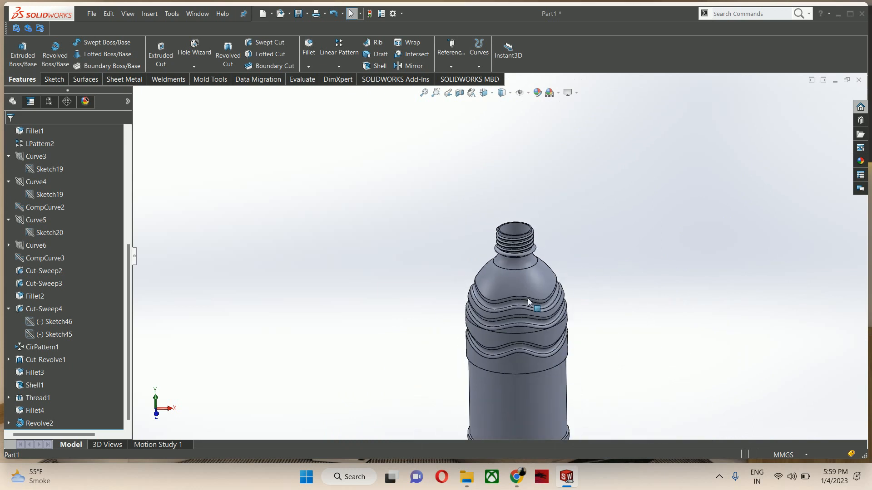
pyautogui.moveTo(527, 298); pyautogui.dragTo(509, 287, button='middle')
pyautogui.hotkey('ctrl', '1')
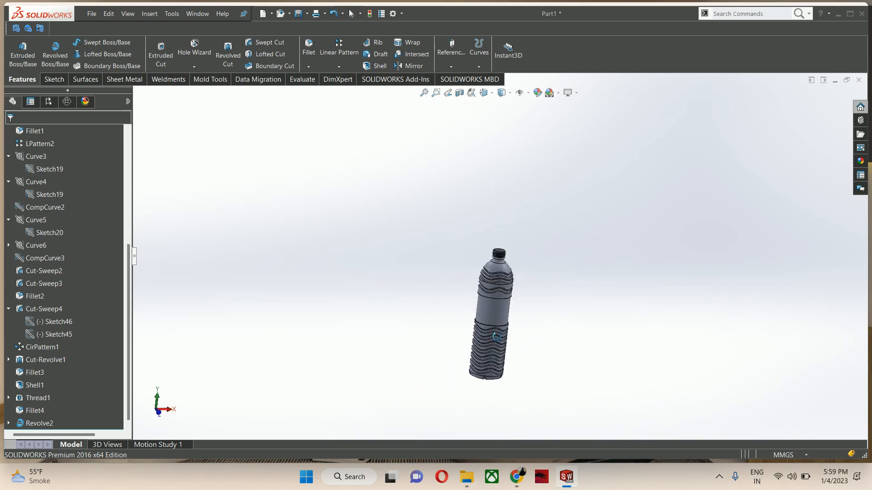
pyautogui.scroll(1, 482, 309)
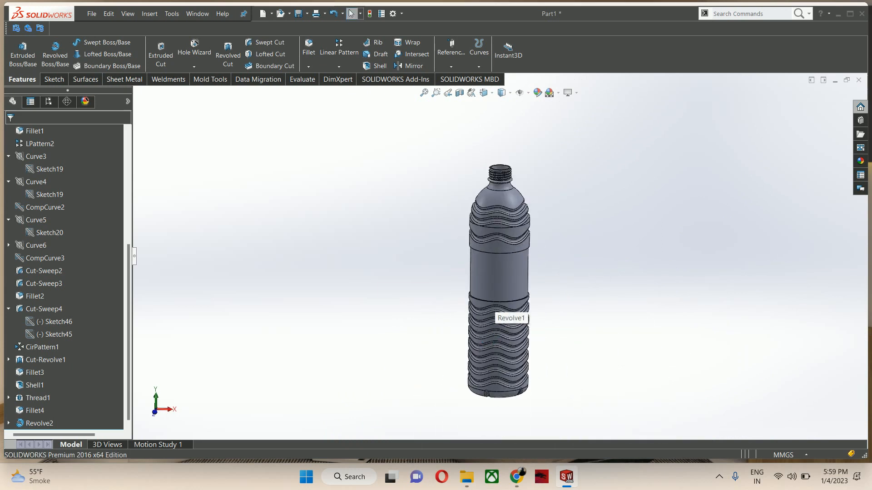
pyautogui.moveTo(484, 332); pyautogui.dragTo(487, 350, button='middle')
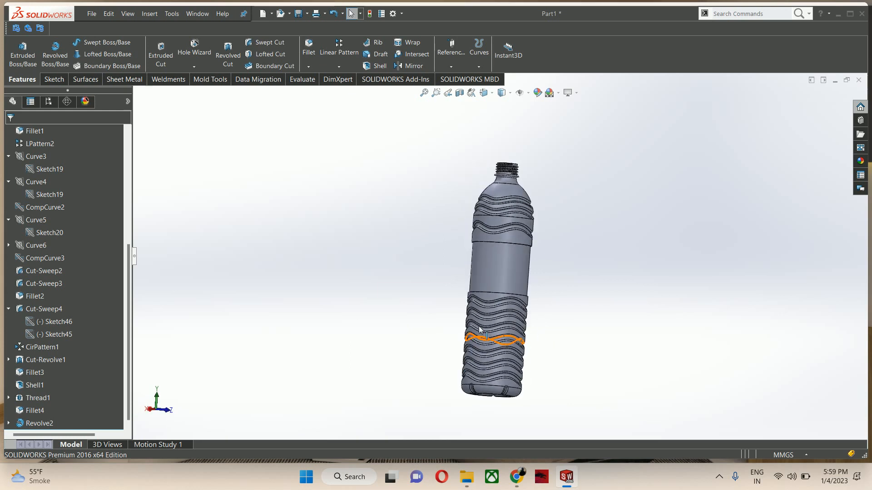
pyautogui.scroll(-2, 487, 295)
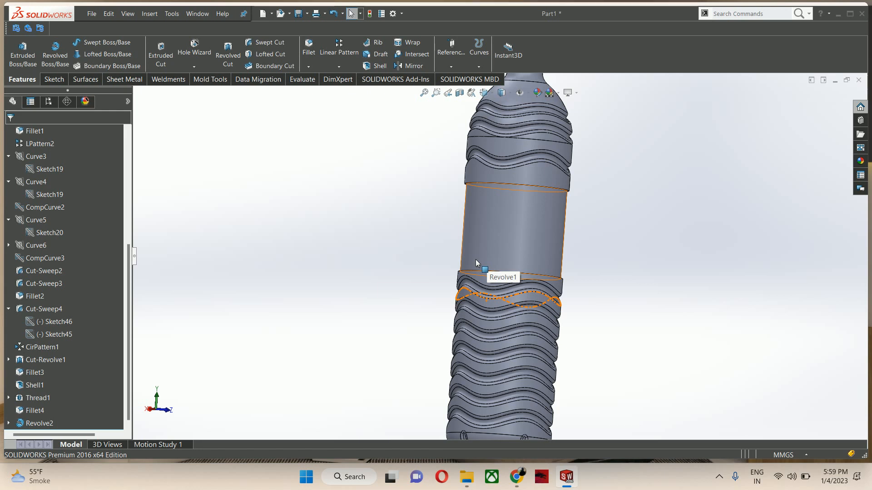
pyautogui.scroll(5, 565, 254)
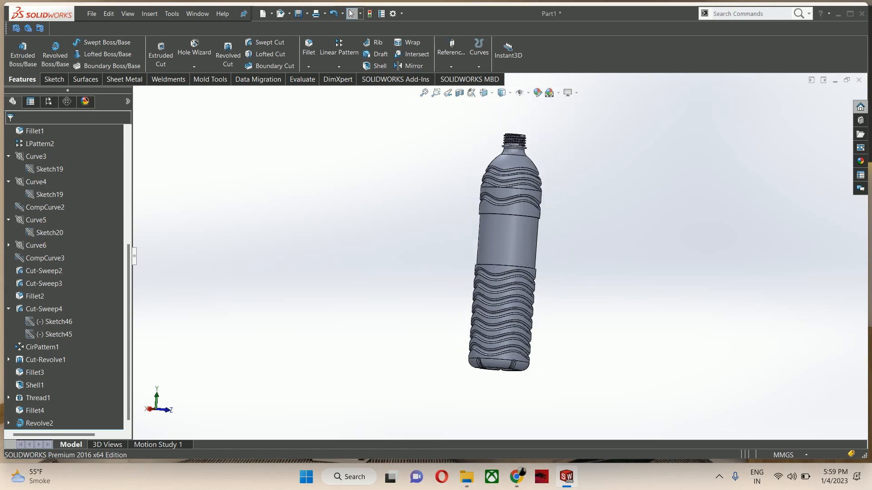
pyautogui.moveTo(565, 255); pyautogui.dragTo(423, 314, button='middle')
pyautogui.scroll(-3, 502, 201)
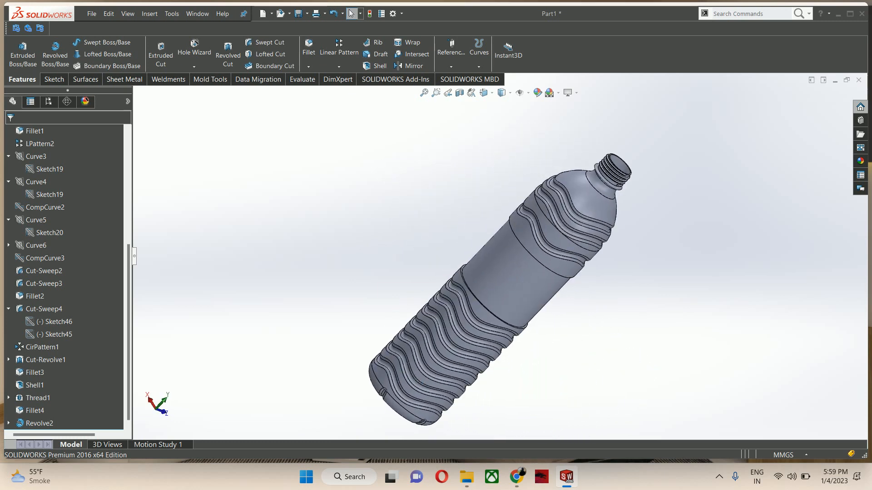
# Step: Display the bottle shaded without edges, inspect its surface from several angles, and restore the shaded-with-edges display
pyautogui.click(505, 94)
pyautogui.click(500, 124)
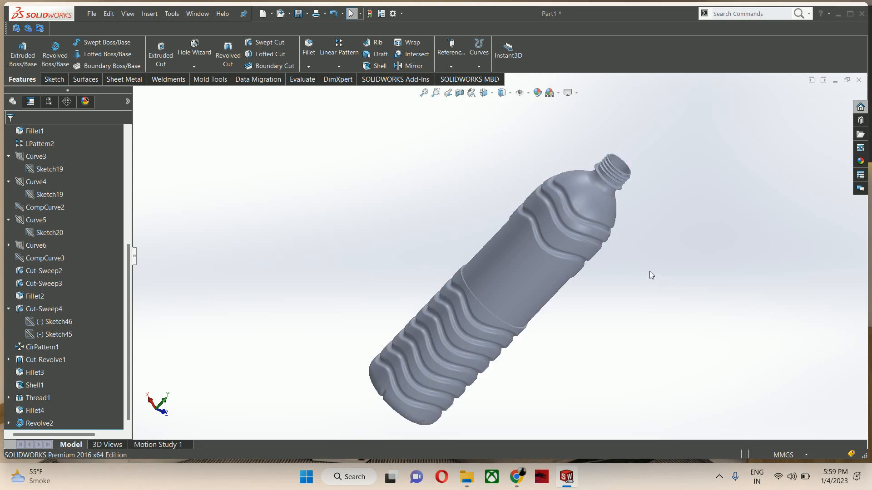
pyautogui.moveTo(649, 271); pyautogui.dragTo(391, 269, button='middle')
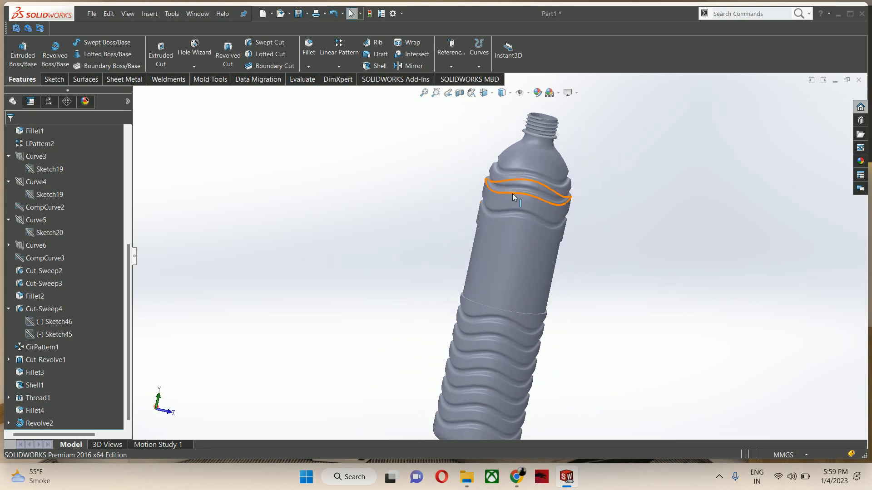
pyautogui.scroll(-3, 512, 193)
pyautogui.scroll(3, 521, 211)
pyautogui.scroll(1, 536, 328)
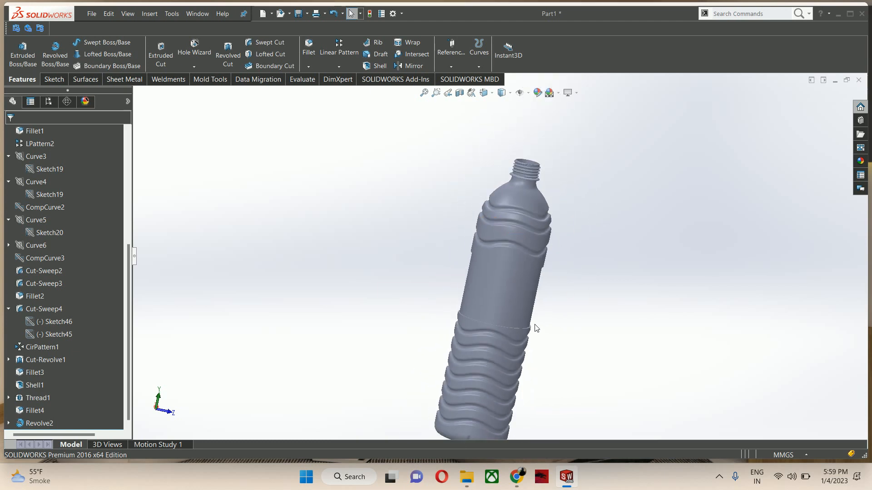
pyautogui.click(501, 93)
pyautogui.click(502, 105)
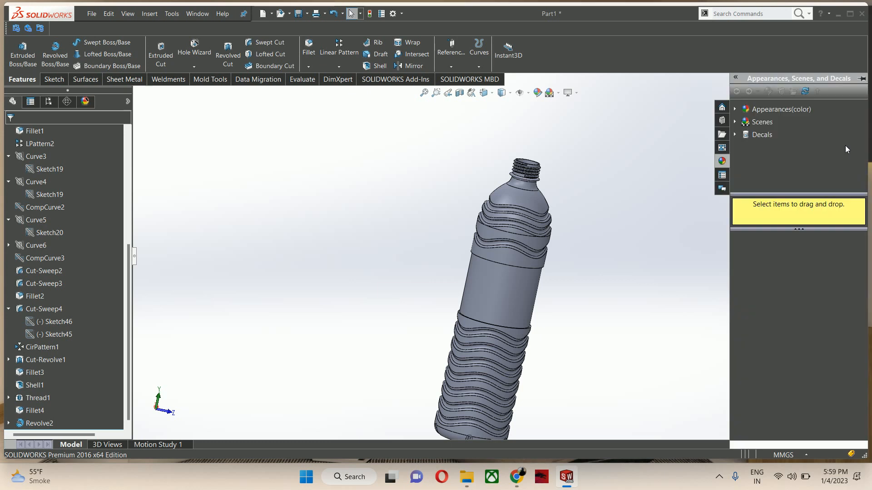
# Step: Apply an appearance from the Clear Plastic category of the appearance library to the whole bottle
pyautogui.click(769, 112)
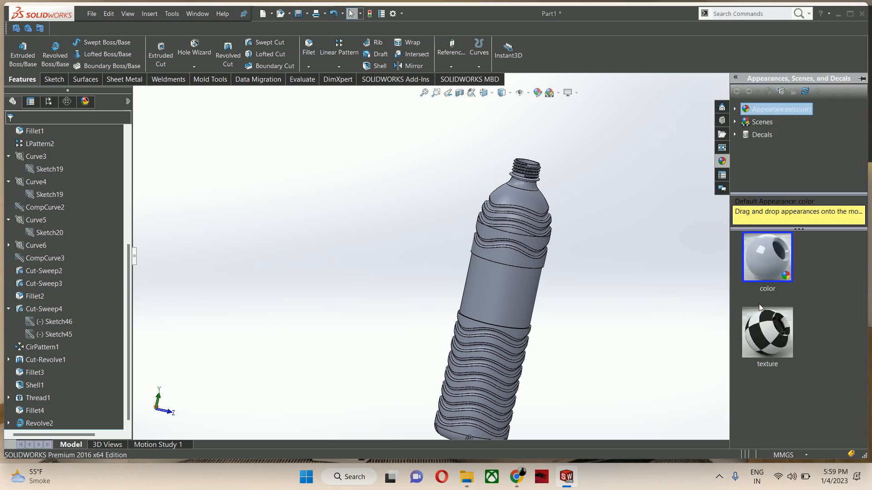
pyautogui.click(735, 109)
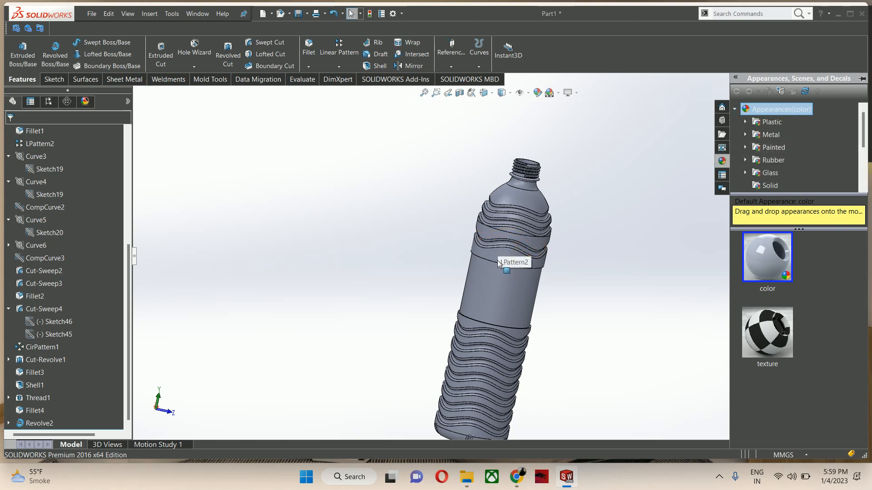
pyautogui.click(783, 122)
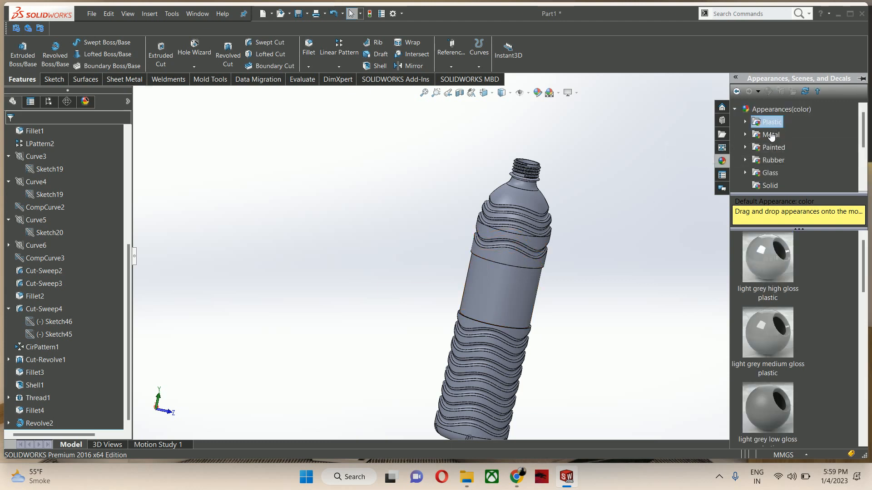
pyautogui.click(745, 122)
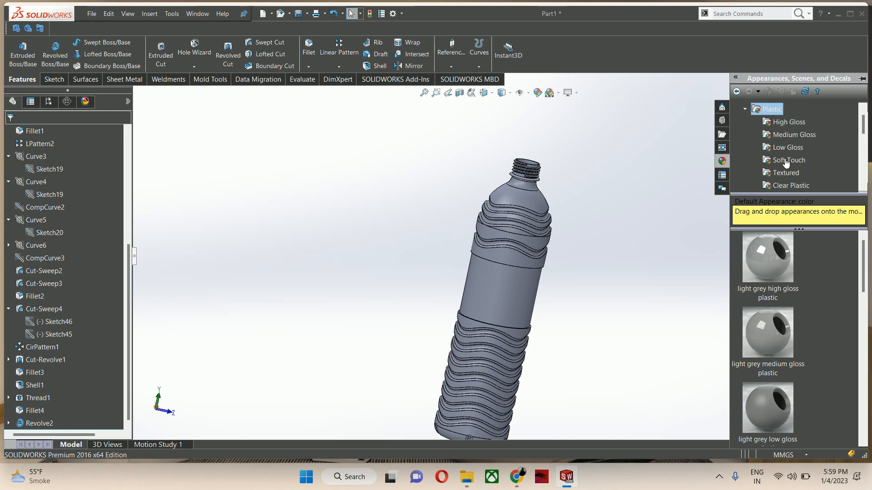
pyautogui.click(785, 186)
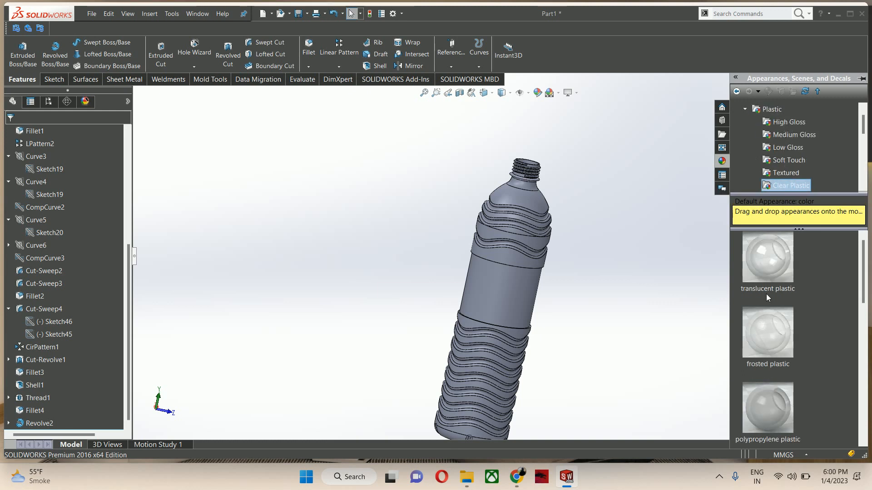
pyautogui.moveTo(481, 285); pyautogui.dragTo(483, 293)
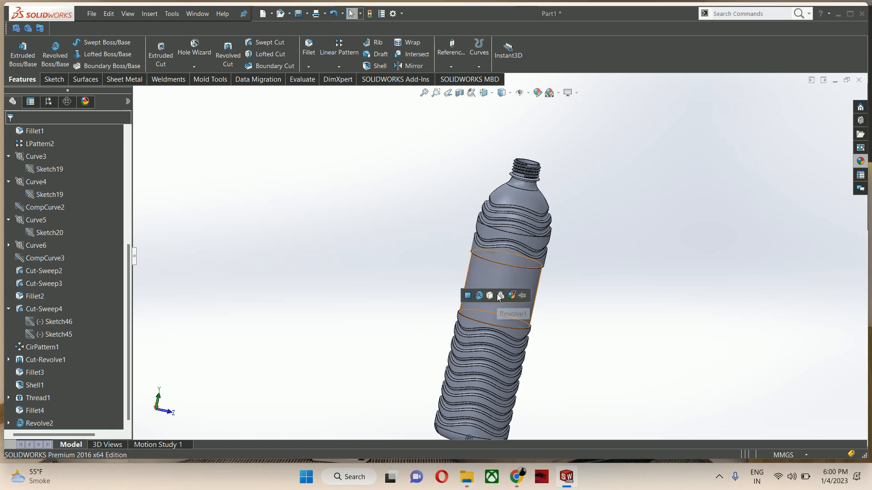
pyautogui.click(500, 296)
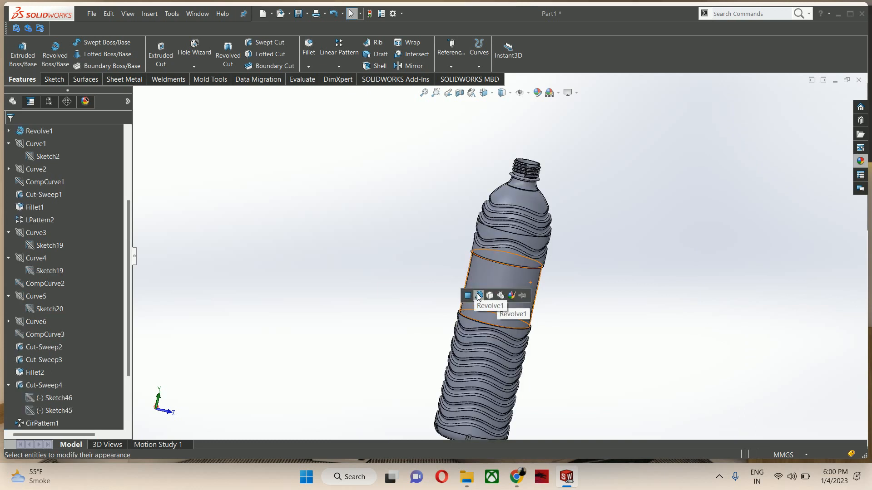
pyautogui.click(599, 222)
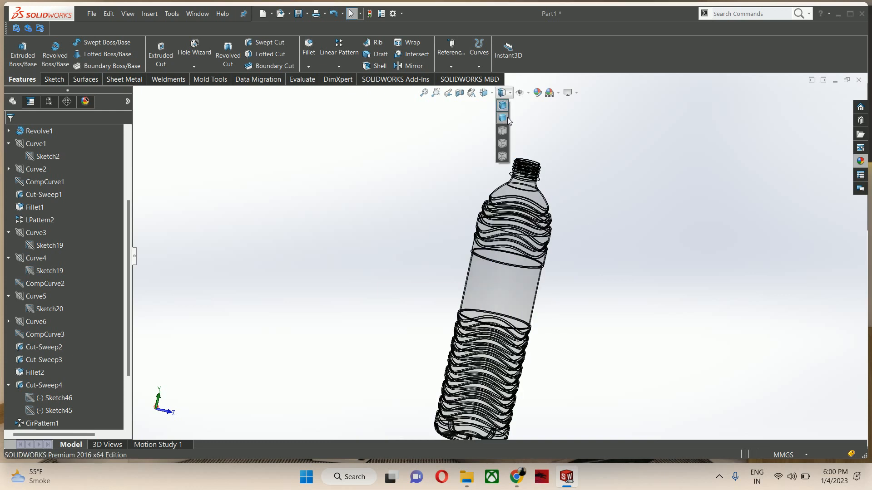
# Step: Display the transparent bottle shaded without edges and inspect it from several angles
pyautogui.click(505, 120)
pyautogui.moveTo(572, 223); pyautogui.dragTo(530, 245, button='middle')
pyautogui.scroll(2, 528, 260)
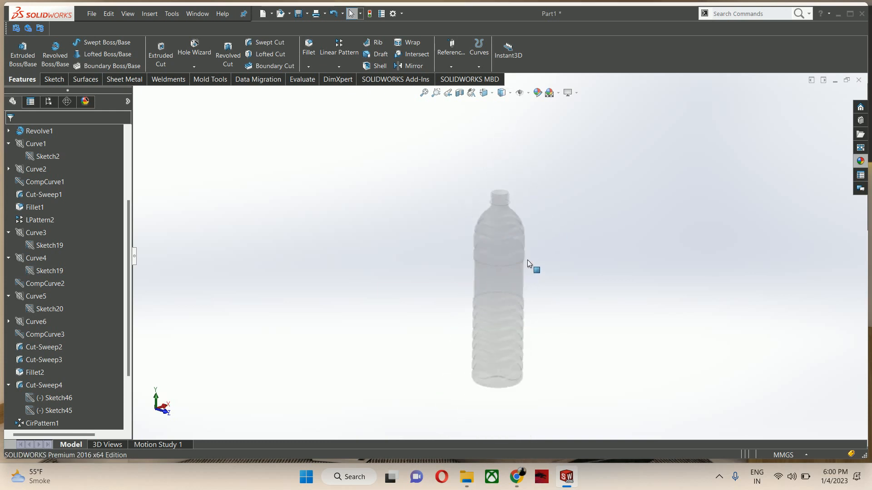
pyautogui.scroll(-2, 514, 325)
pyautogui.scroll(-1, 513, 325)
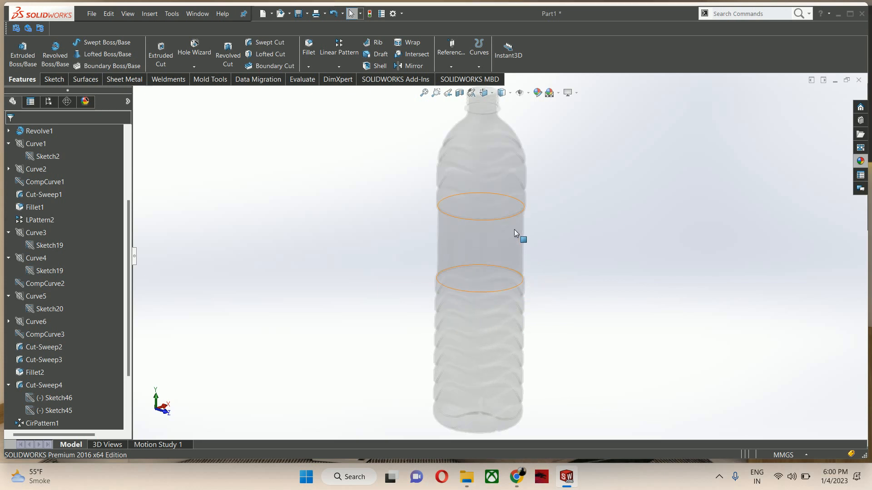
pyautogui.moveTo(504, 254); pyautogui.dragTo(499, 196, button='middle')
# Step: Turn on RealView Graphics and check the transparent bottle's rendering from different angles
pyautogui.click(569, 96)
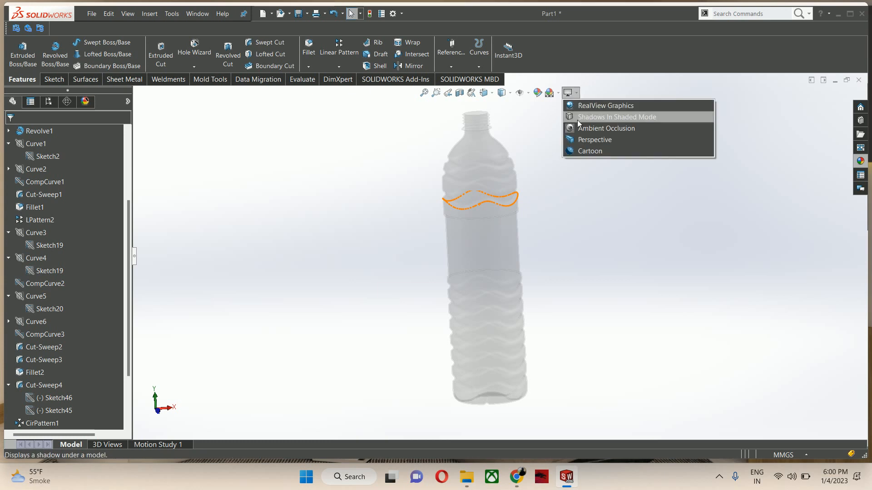
pyautogui.click(591, 111)
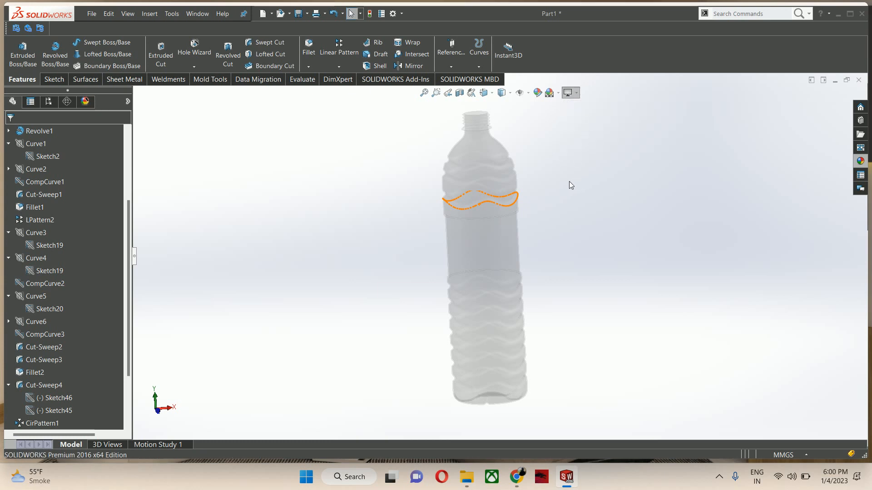
pyautogui.moveTo(570, 220); pyautogui.dragTo(368, 254, button='middle')
pyautogui.moveTo(561, 230); pyautogui.dragTo(424, 145, button='middle')
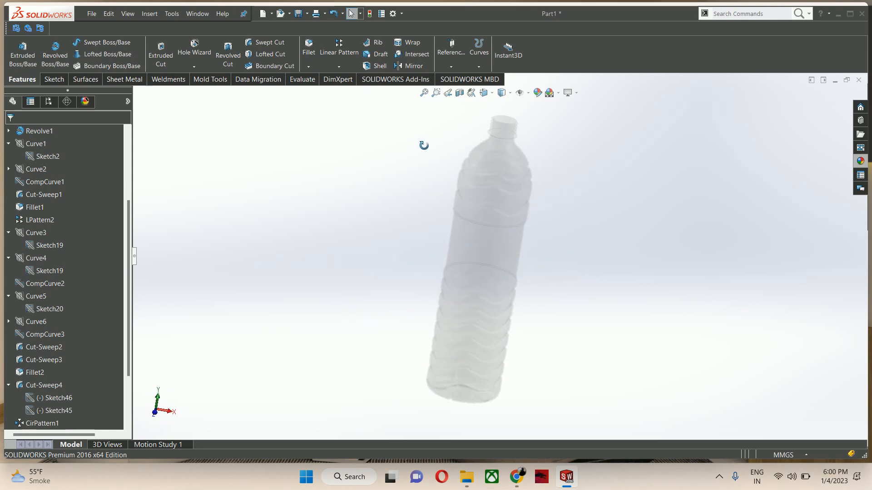
pyautogui.scroll(-4, 524, 158)
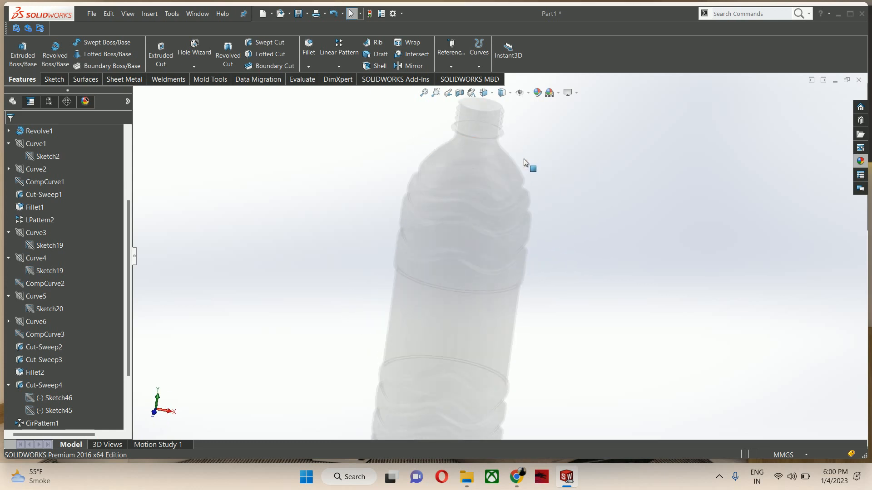
# Step: Restore the shaded-with-edges display and remove the clear plastic appearance from the bottle, returning to the feature tree
pyautogui.click(512, 95)
pyautogui.click(505, 111)
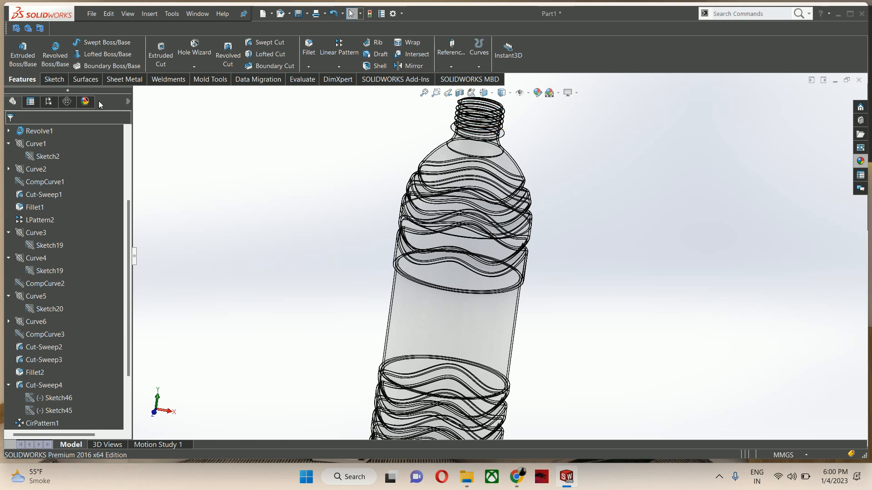
pyautogui.click(85, 101)
pyautogui.rightClick(27, 159)
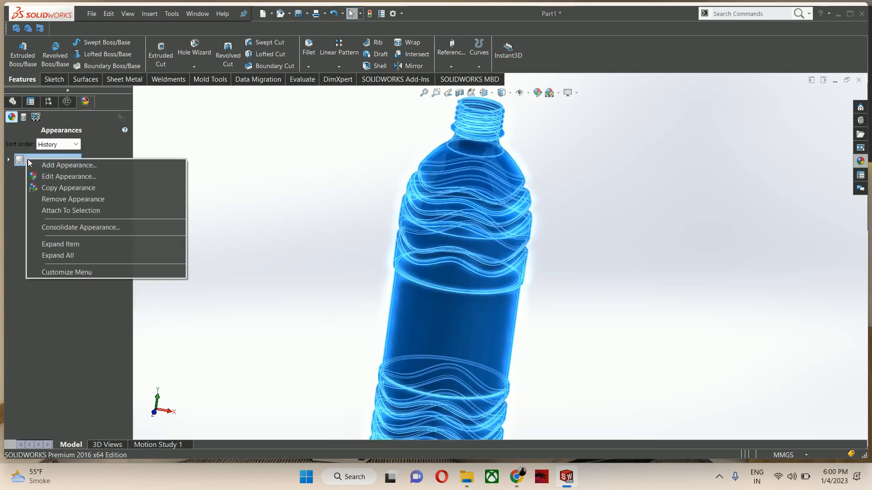
pyautogui.click(49, 199)
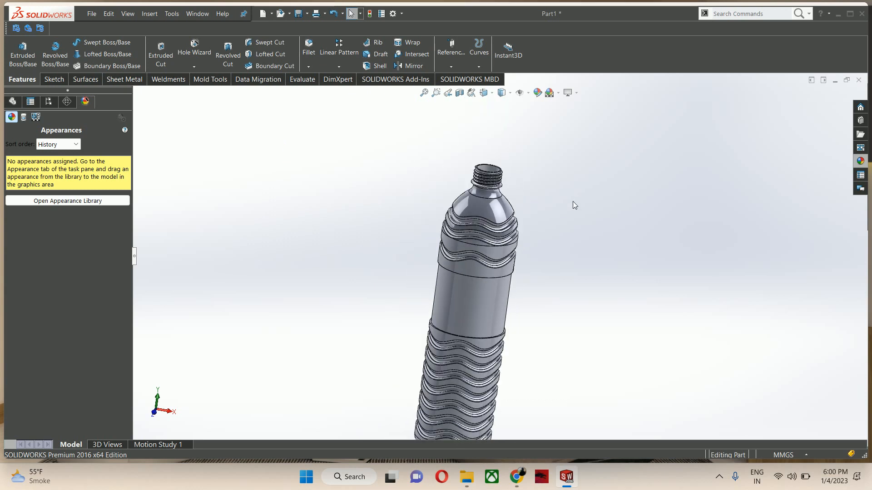
pyautogui.scroll(1, 575, 206)
pyautogui.click(13, 102)
pyautogui.moveTo(628, 252); pyautogui.dragTo(510, 246, button='middle')
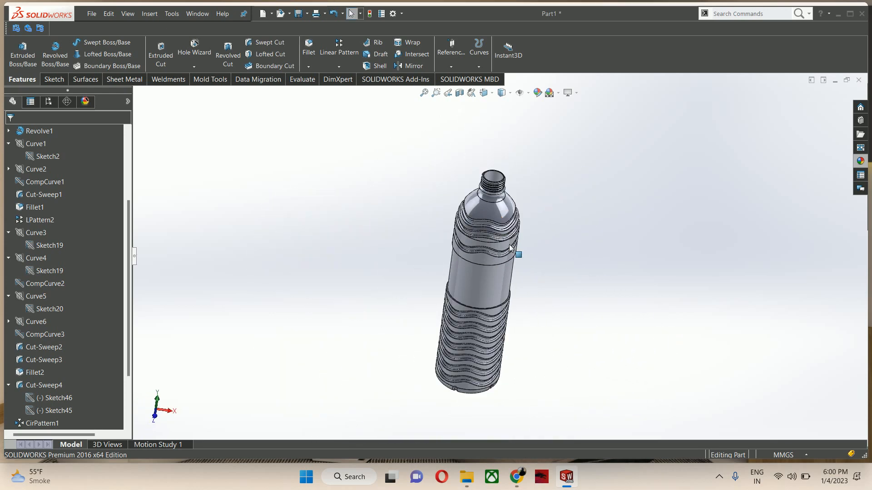
pyautogui.scroll(-2, 494, 284)
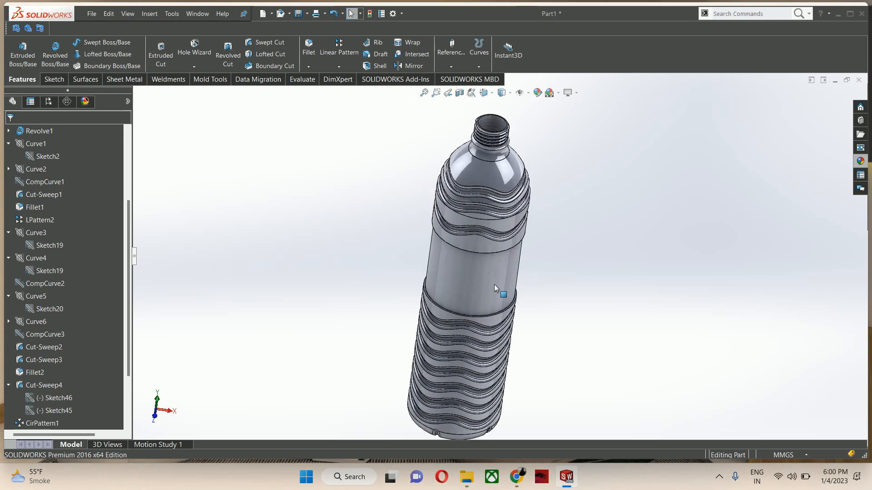